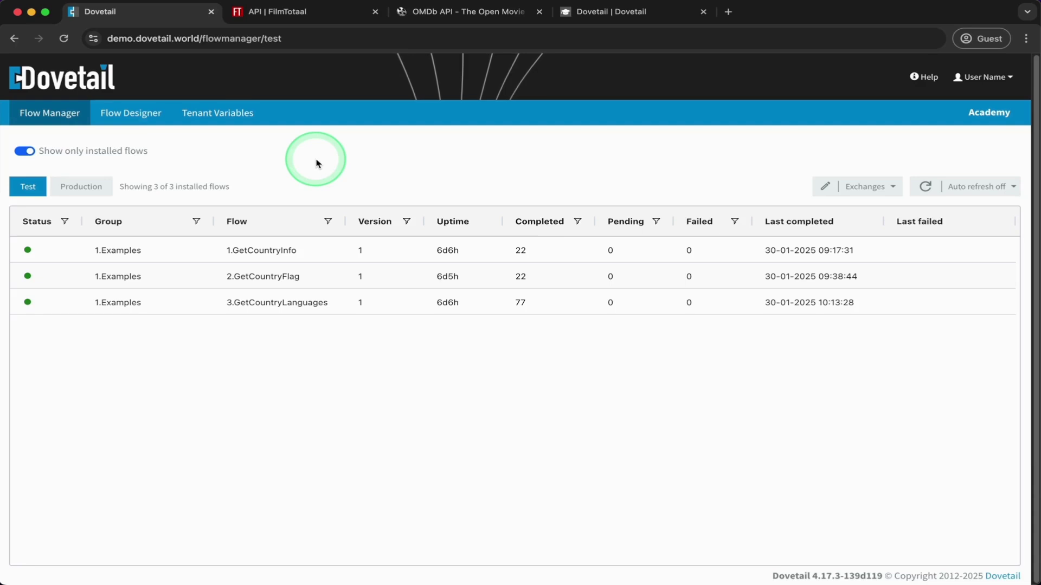
- Create a new flow named 4.MoviesOnTV in the 1.Examples group from Flow Designer
left_click(157, 115)
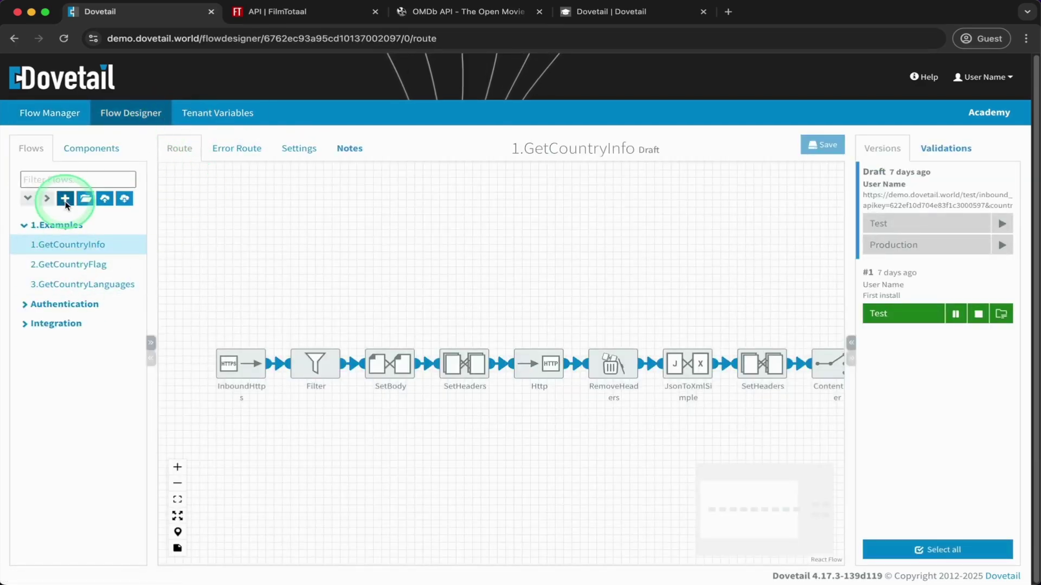
left_click(65, 198)
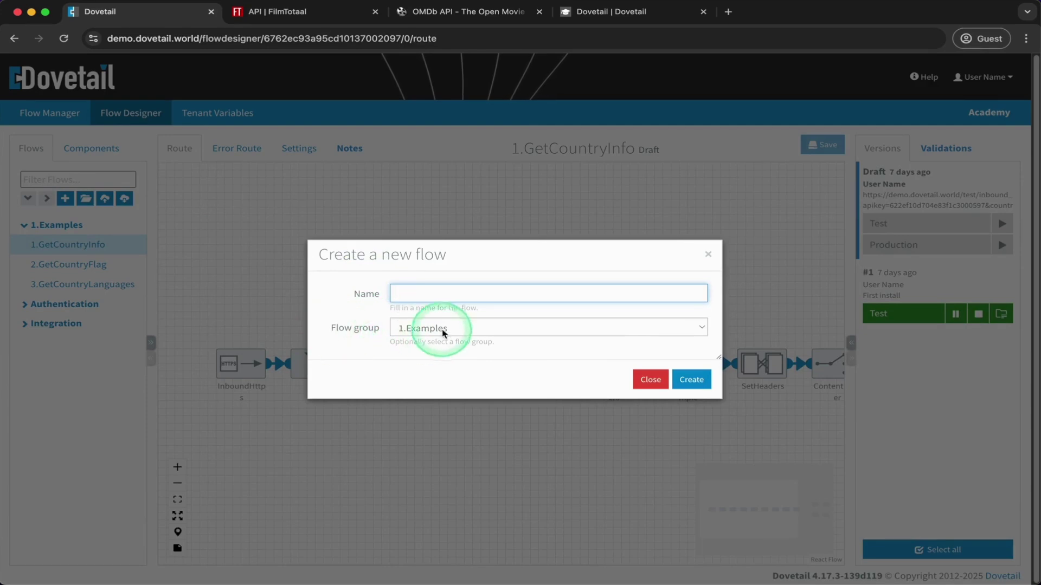
type("4.MoviesOnTV")
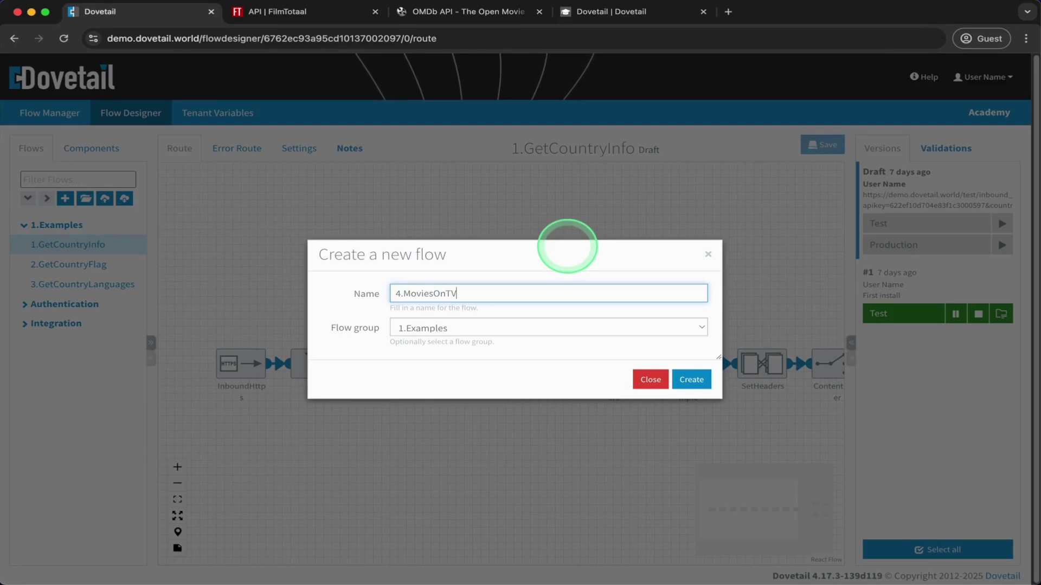
left_click(690, 380)
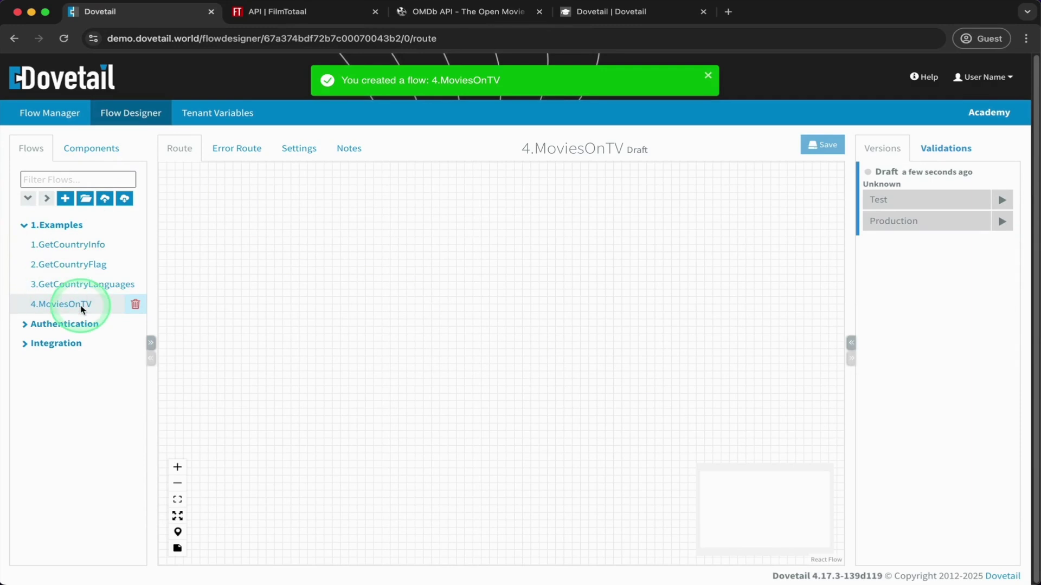
- Place InboundHttps and SetBody components on the route and connect InboundHttps to SetBody
left_click(96, 155)
left_click(60, 180)
type("inb")
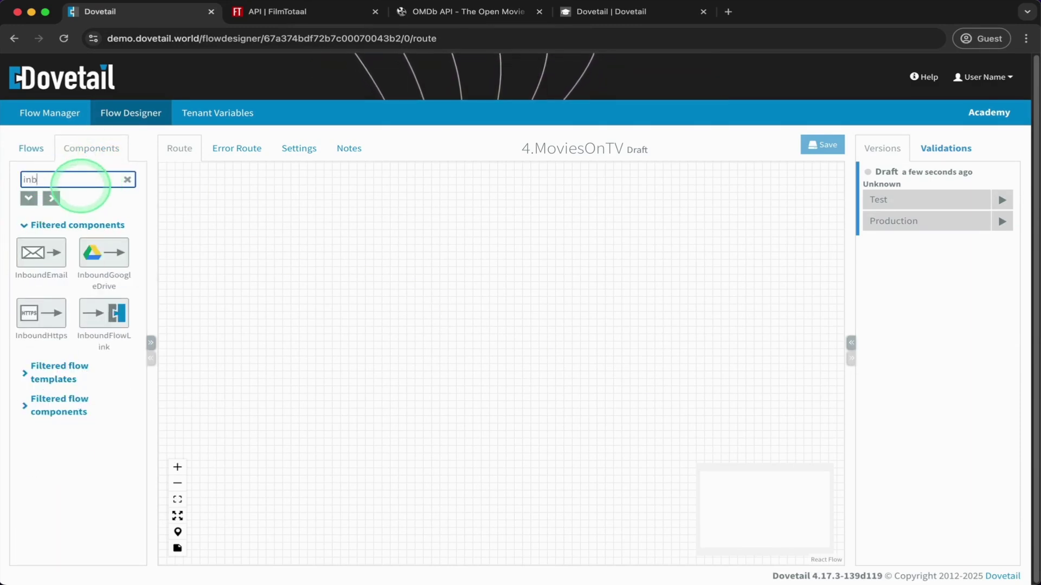
left_click_drag(41, 313, 305, 347)
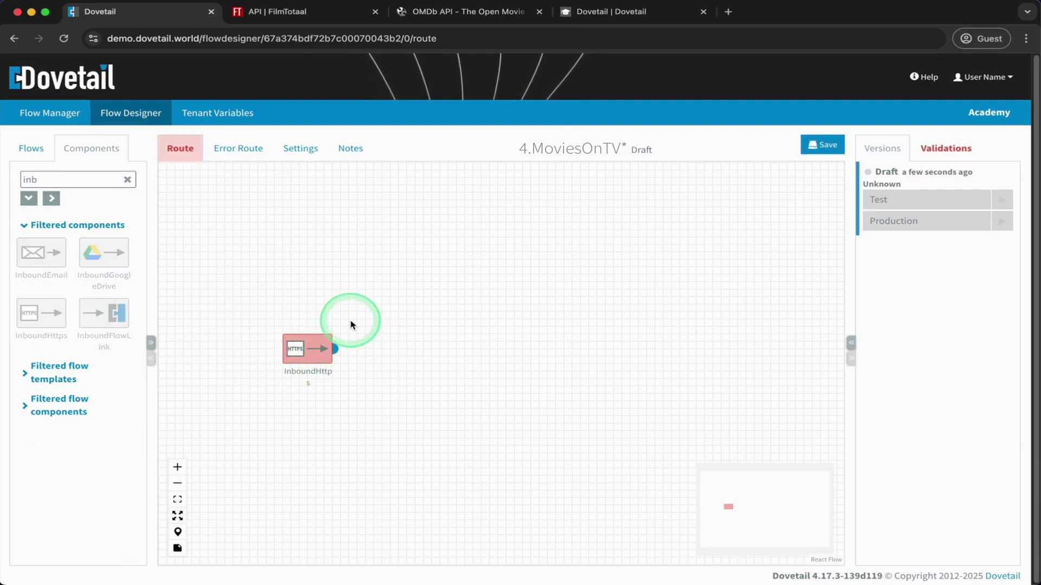
left_click_drag(80, 178, 3, 177)
type("set")
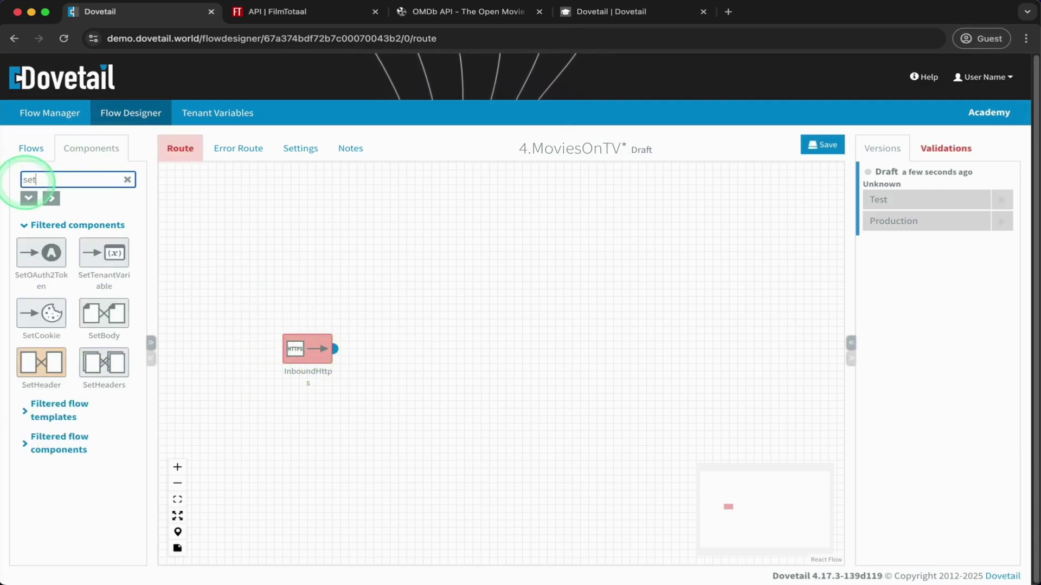
left_click_drag(104, 325, 355, 349)
left_click(307, 383)
- Open the InboundHttps settings to view the flow's test URL
left_click(311, 349)
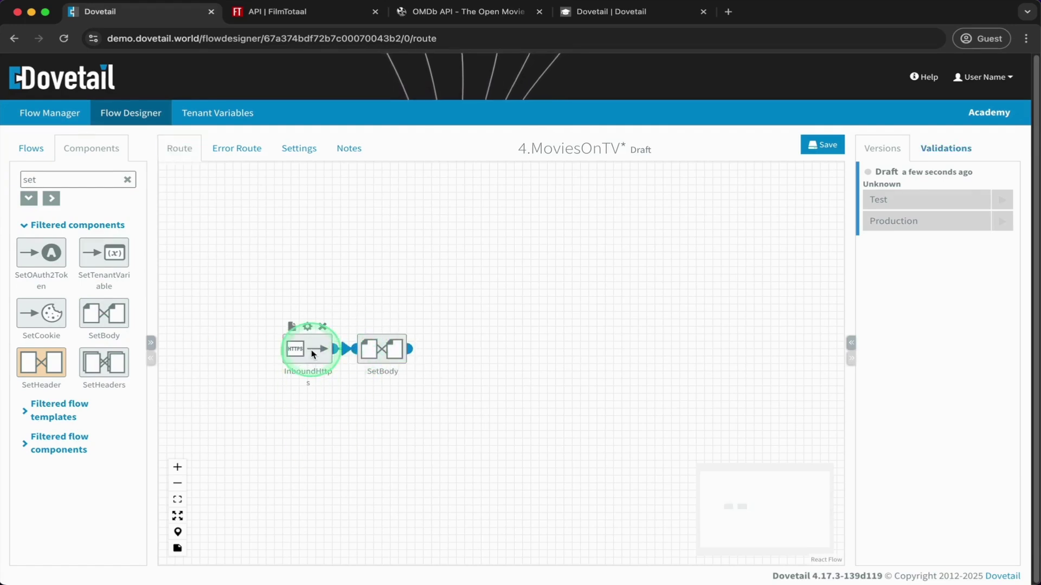
double_click(311, 349)
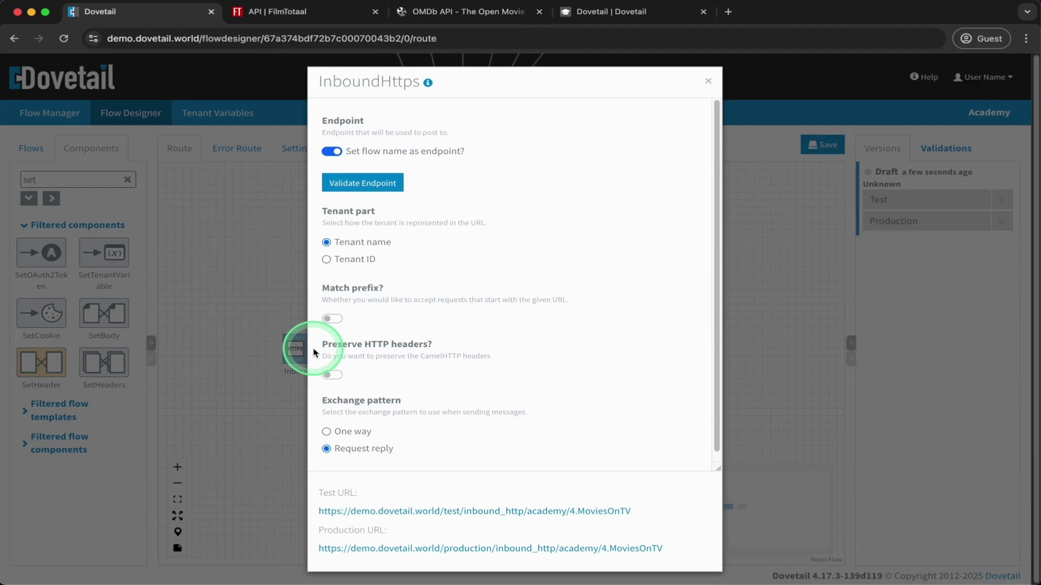
mouse_move(336, 153)
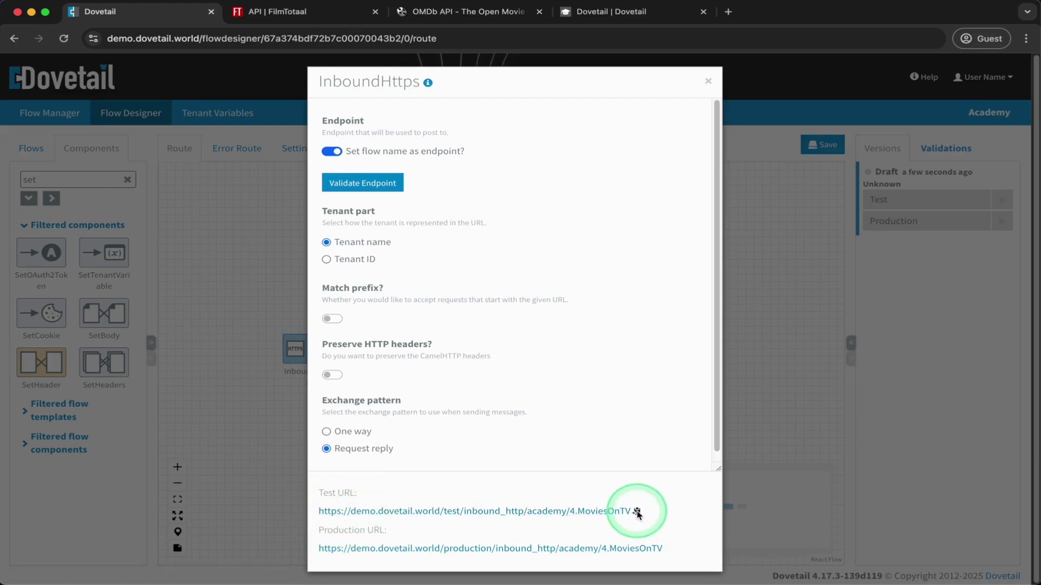
- Give the SetBody step its Hello world greeting content and save the flow
left_click(785, 337)
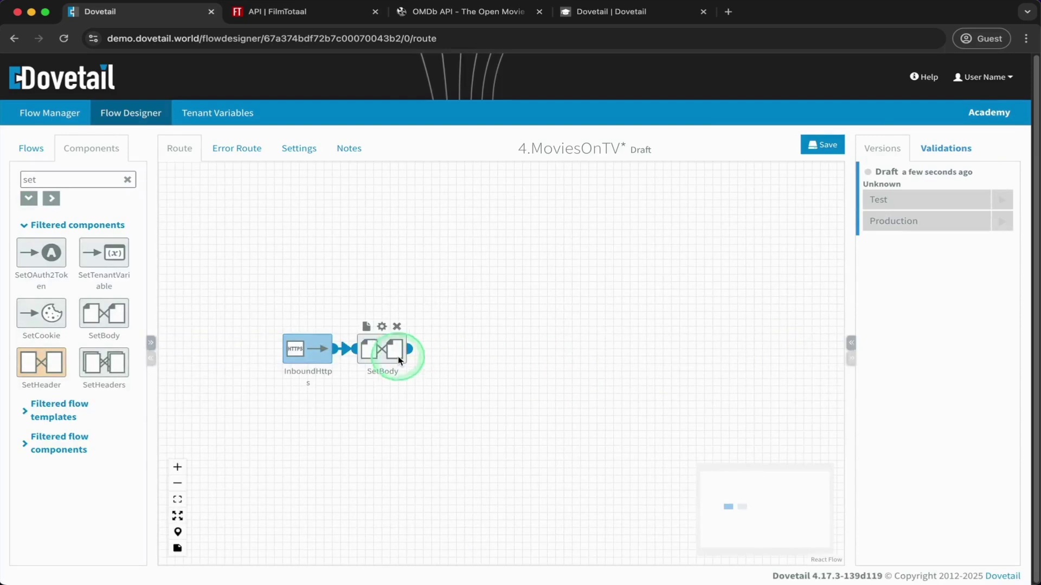
double_click(398, 356)
type("{")
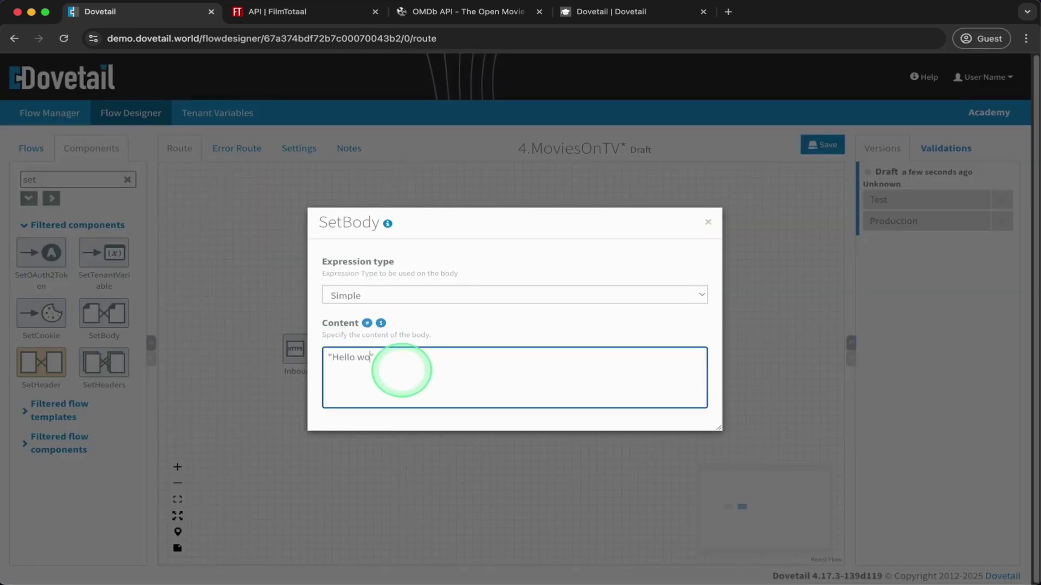
left_click(390, 455)
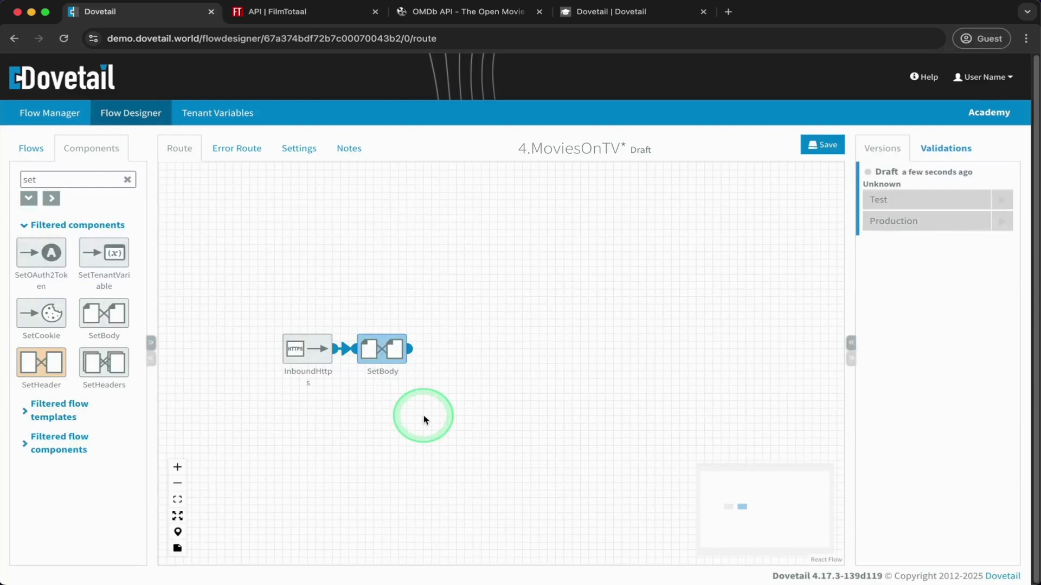
key("ctrl+s")
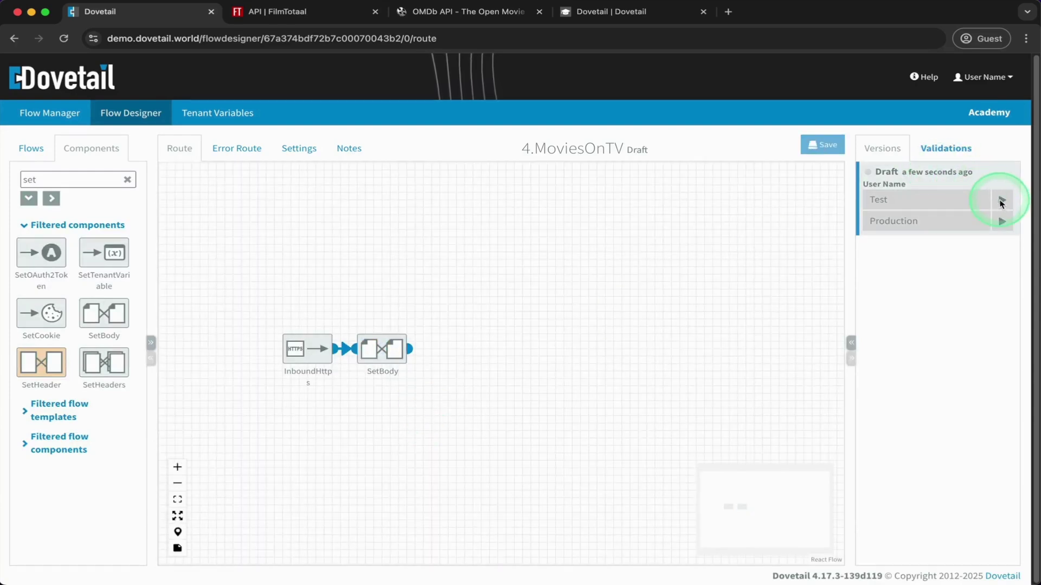
- Start the flow on Test as version #1 with the remark 'Hello world'
left_click(1002, 200)
left_click(475, 353)
type("Hello w")
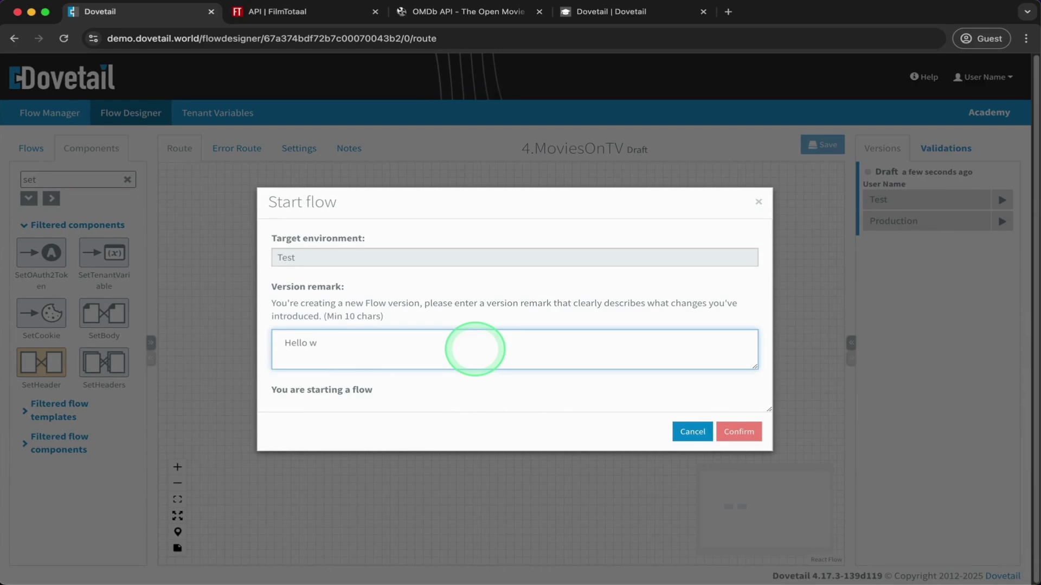
type("orld")
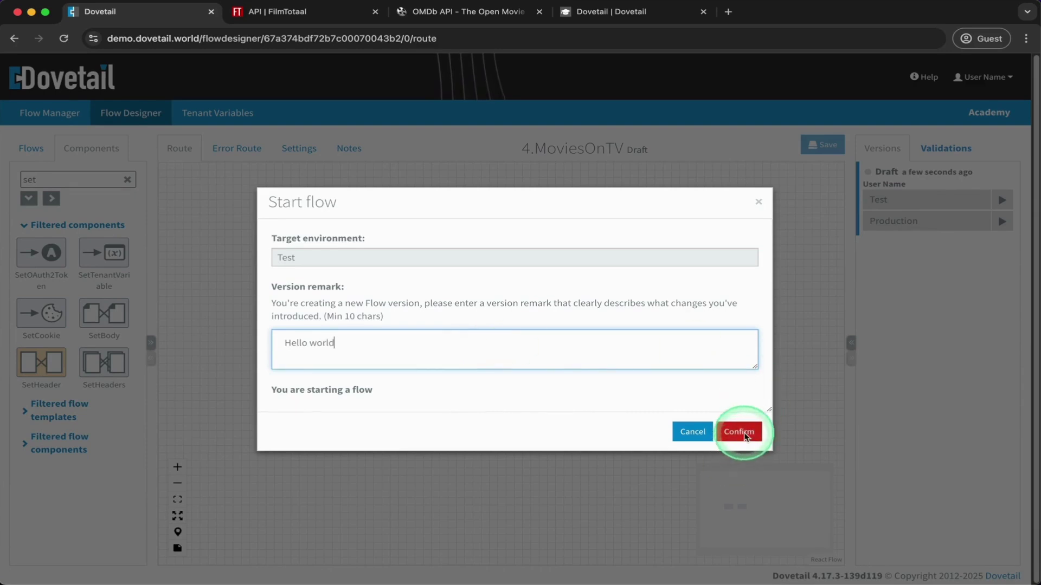
left_click(738, 432)
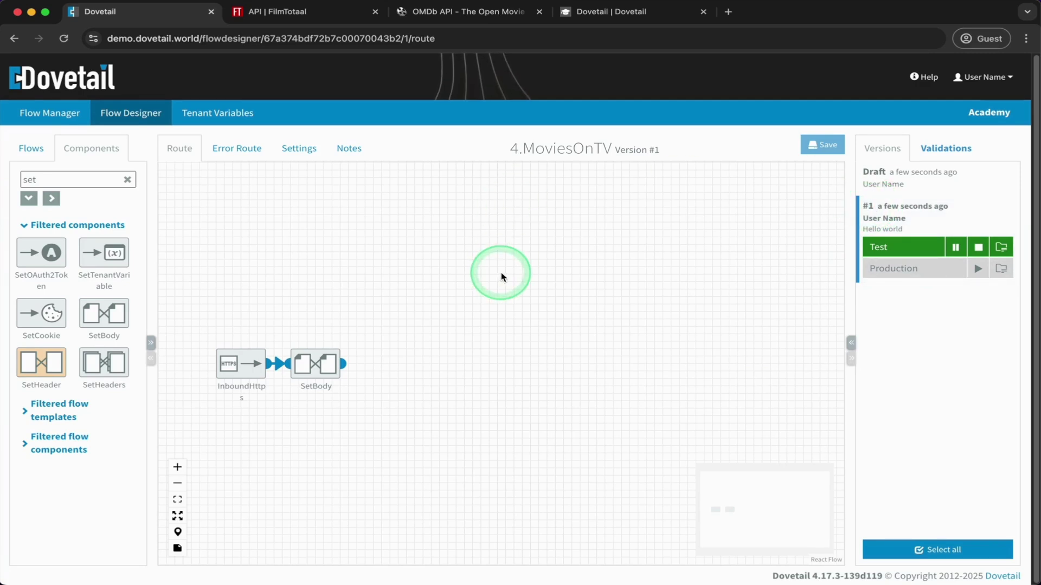
key("ctrl+Up")
- In Postman, send a new request to the pasted test URL with a raw text body
left_click(371, 209)
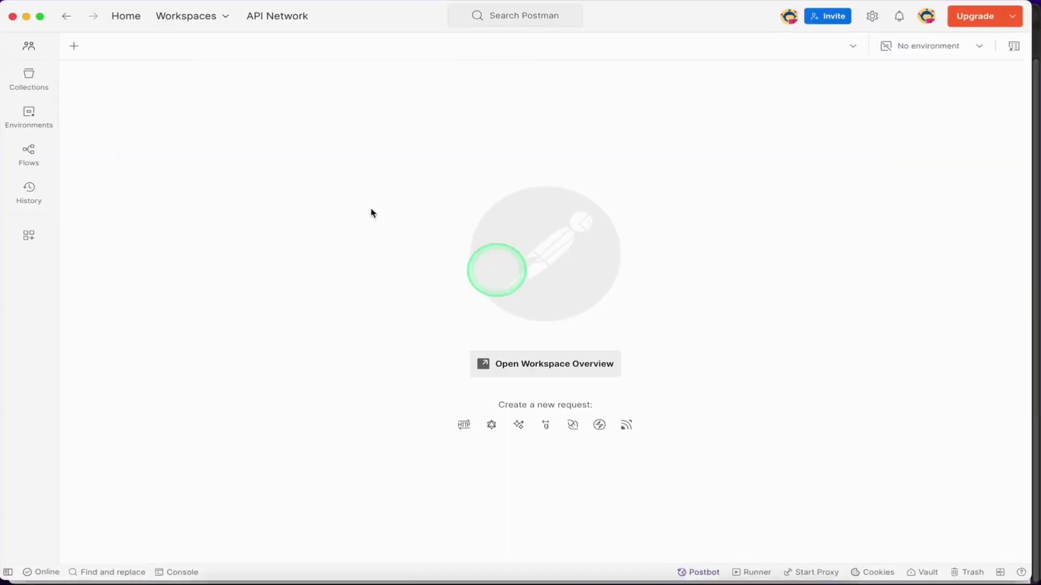
left_click(468, 430)
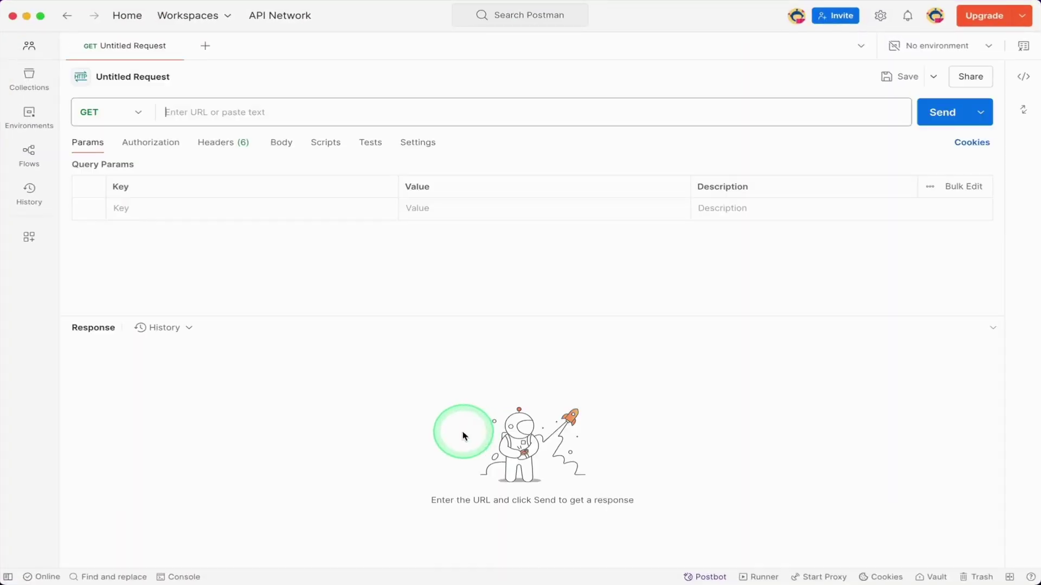
left_click(230, 114)
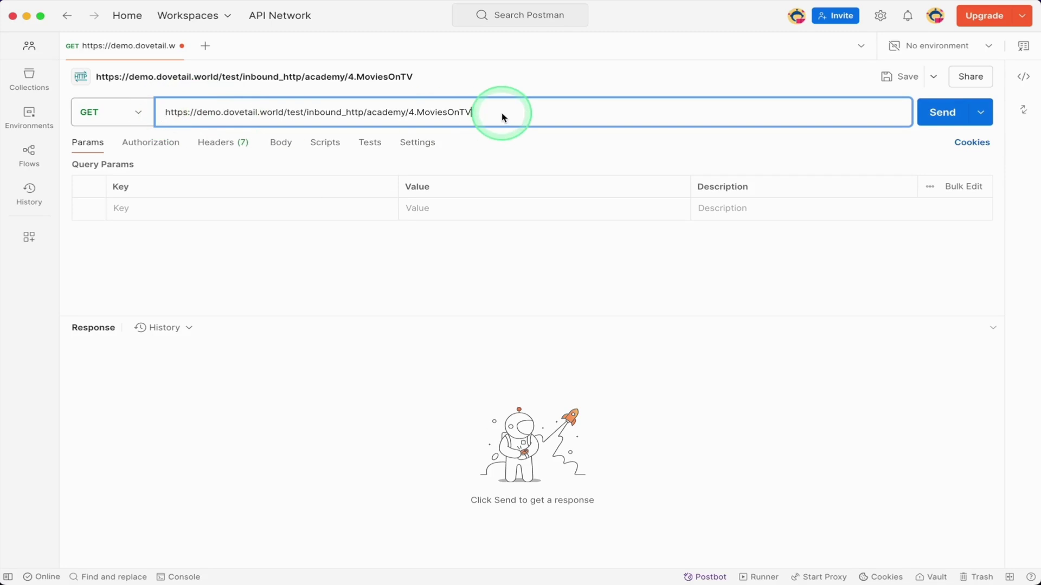
left_click(282, 145)
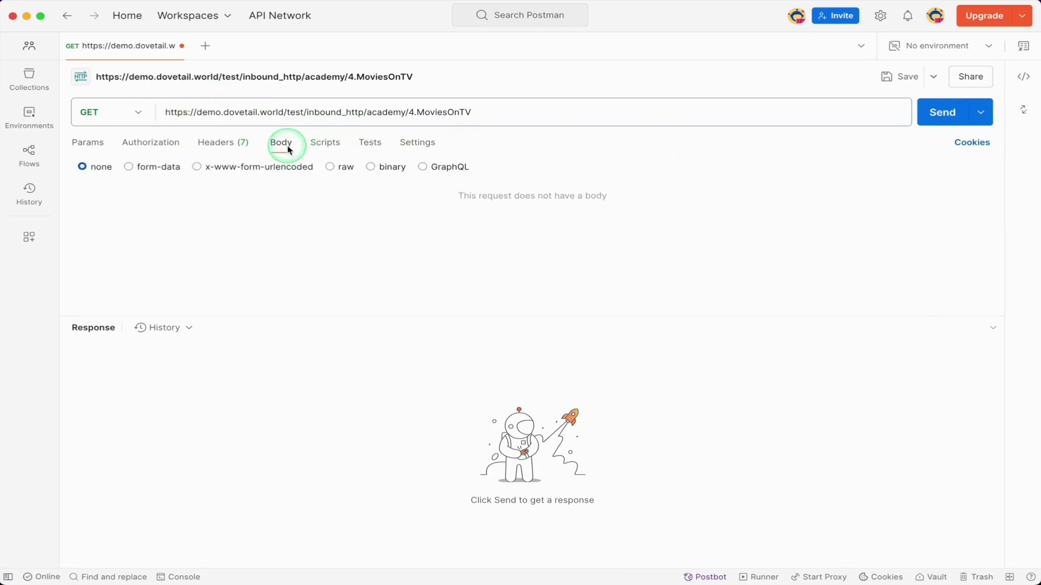
left_click(346, 167)
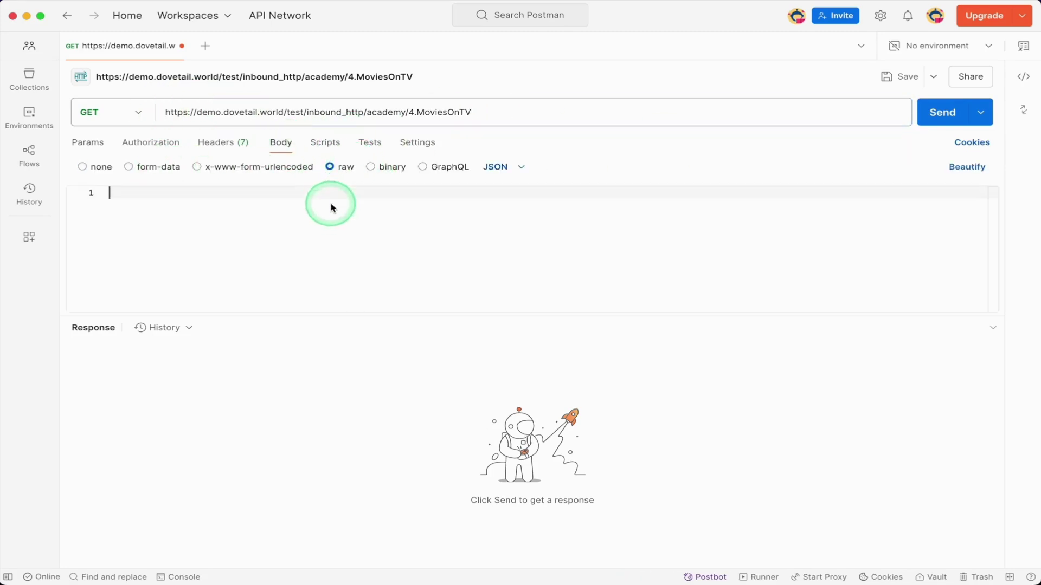
type("\"\"")
type("Hello")
type(" Dovetail\"")
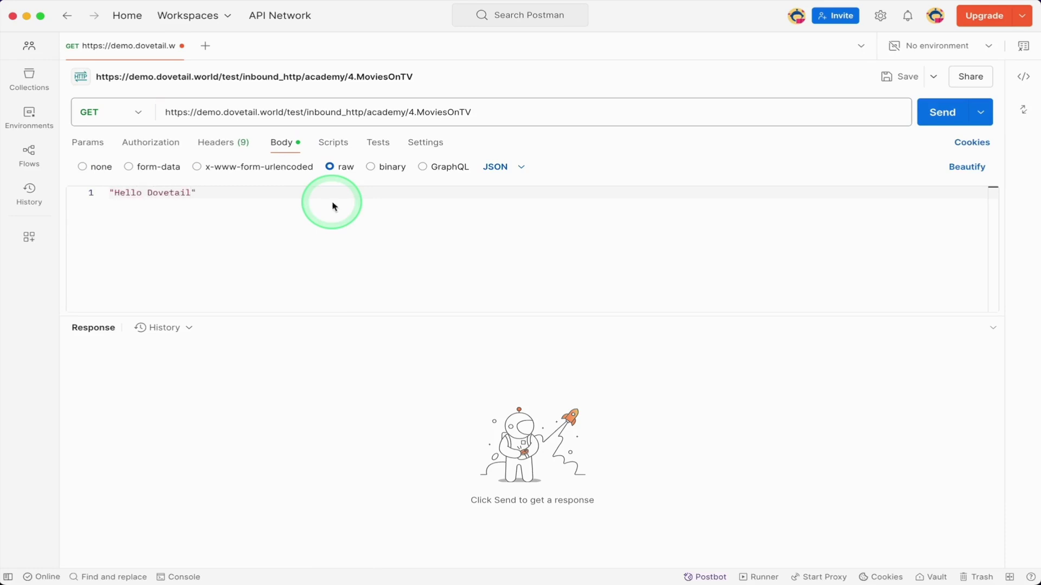
left_click(942, 115)
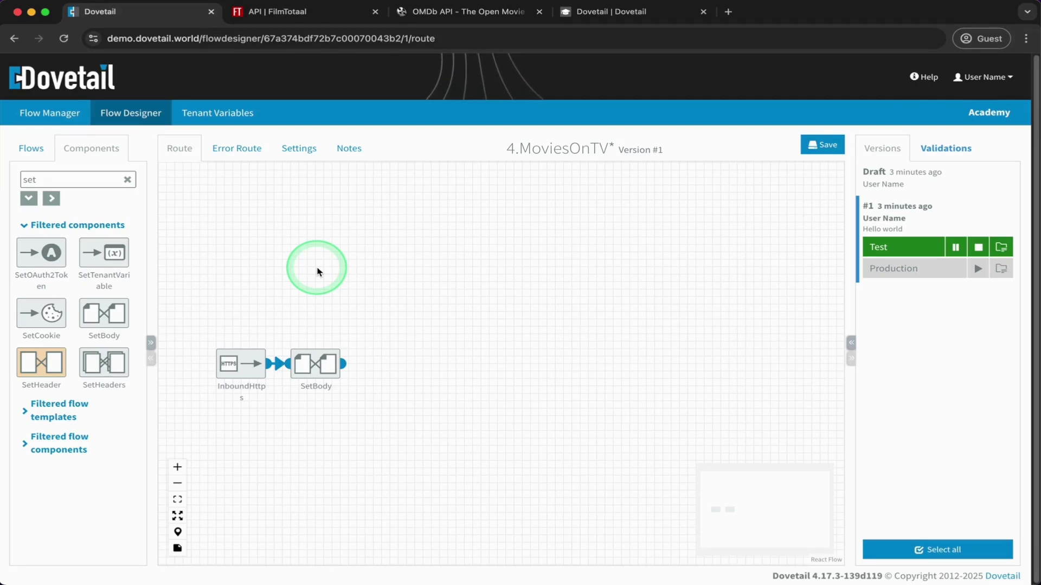
- Review the InboundHttps settings, then close them
double_click(249, 354)
left_click(363, 499)
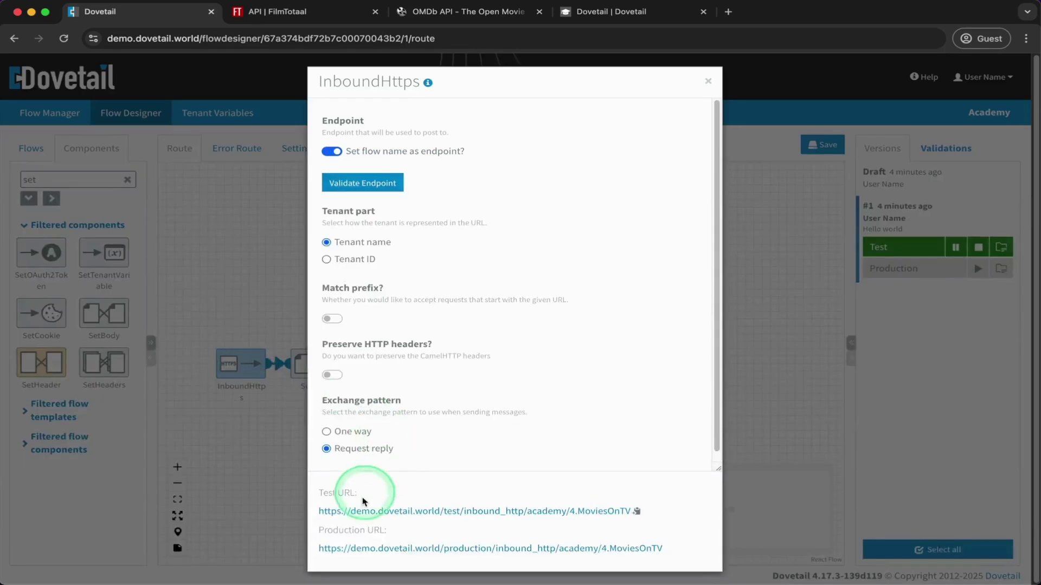
left_click(235, 448)
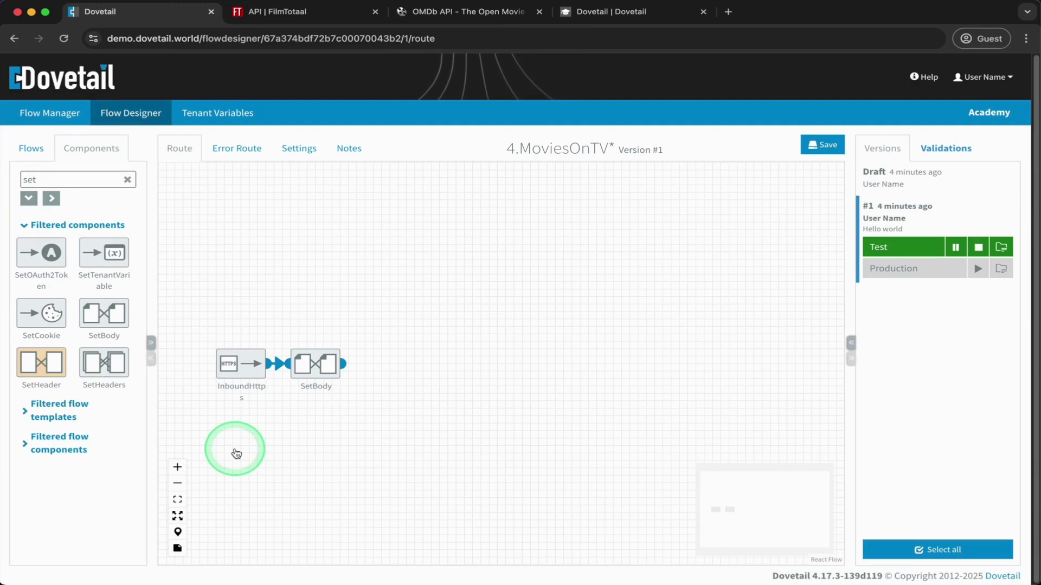
left_click(310, 148)
scroll(389, 313, "down", 3)
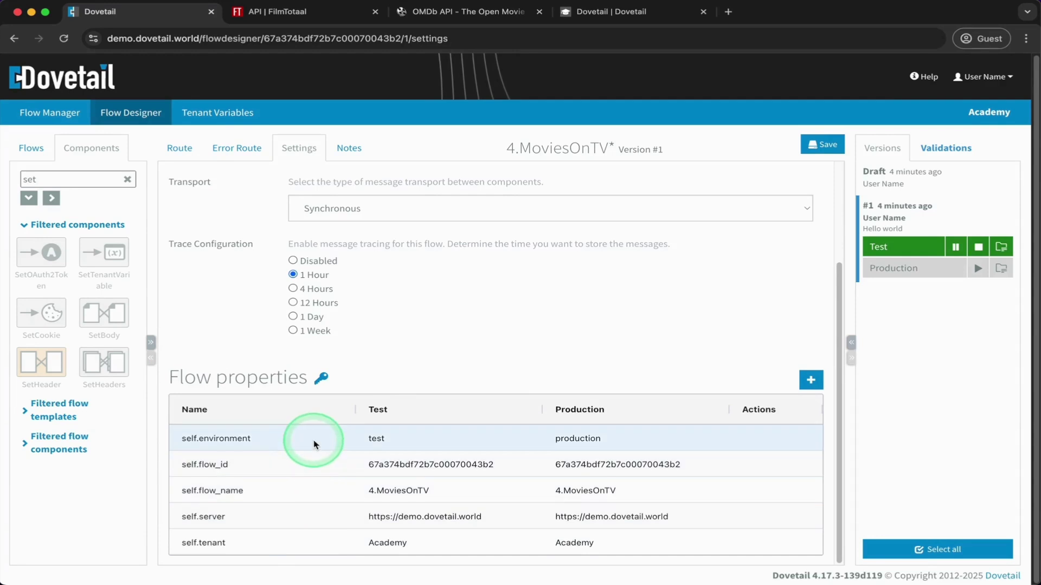
left_click(810, 379)
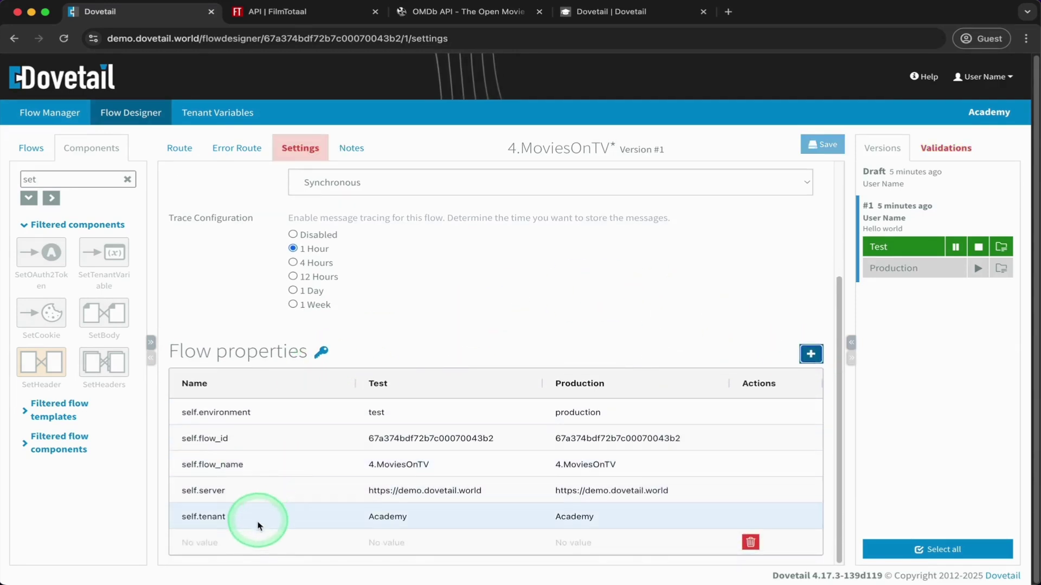
left_click(248, 545)
type("flowkey")
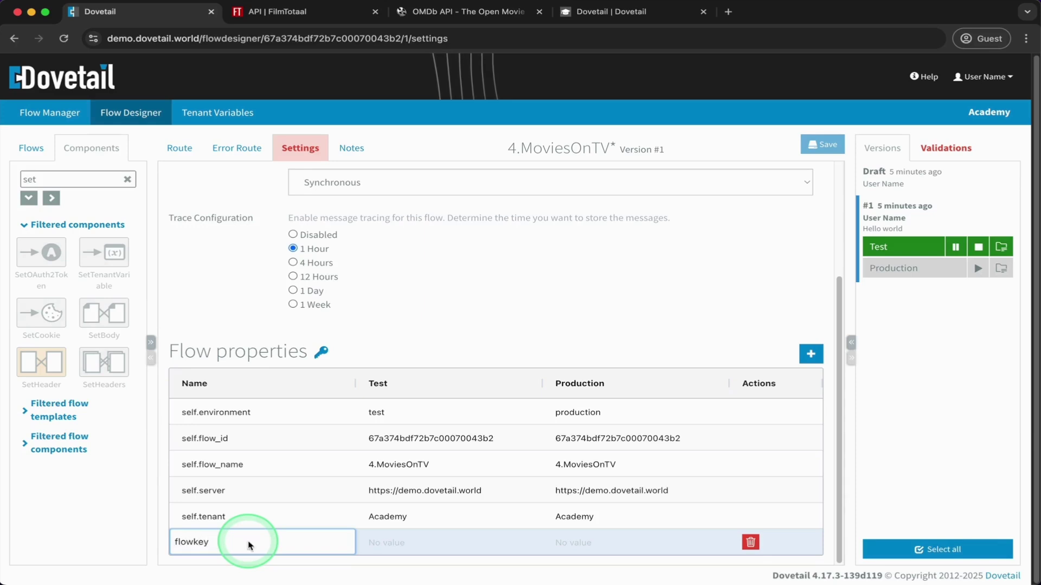
left_click(386, 542)
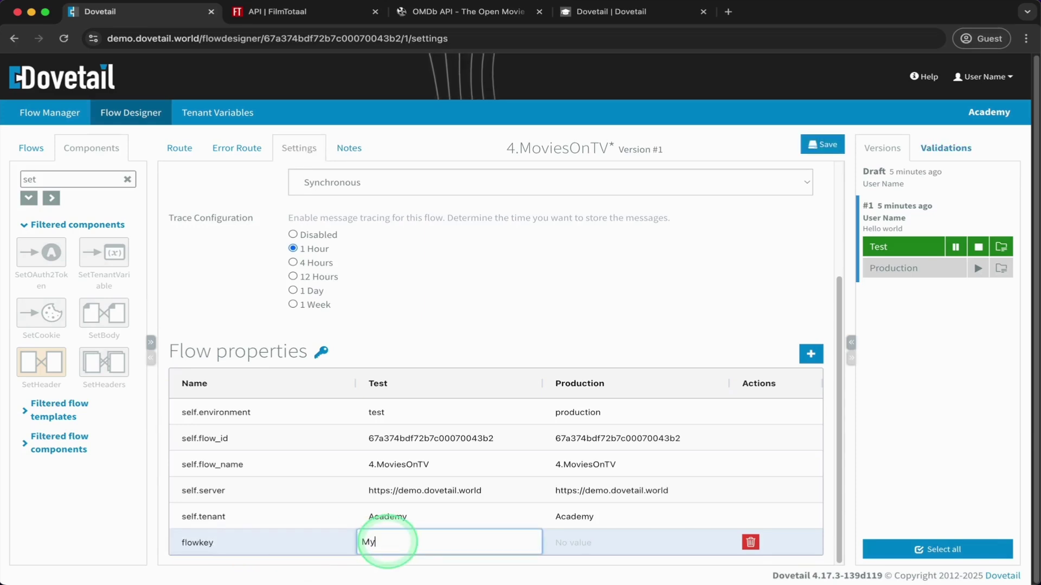
left_click(449, 350)
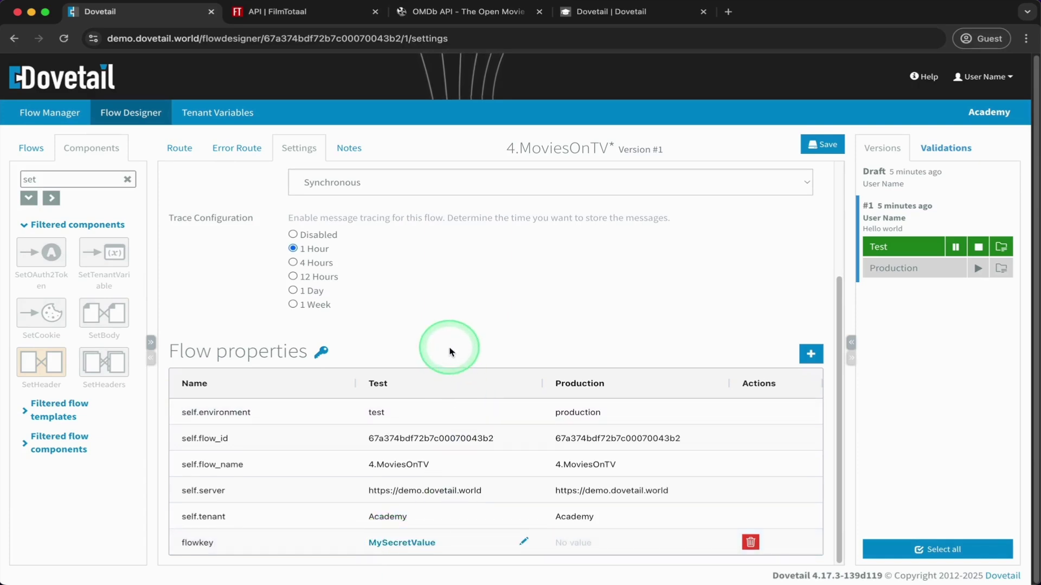
- Save the flow, overwriting the draft version, and return to the route canvas
key("super+s")
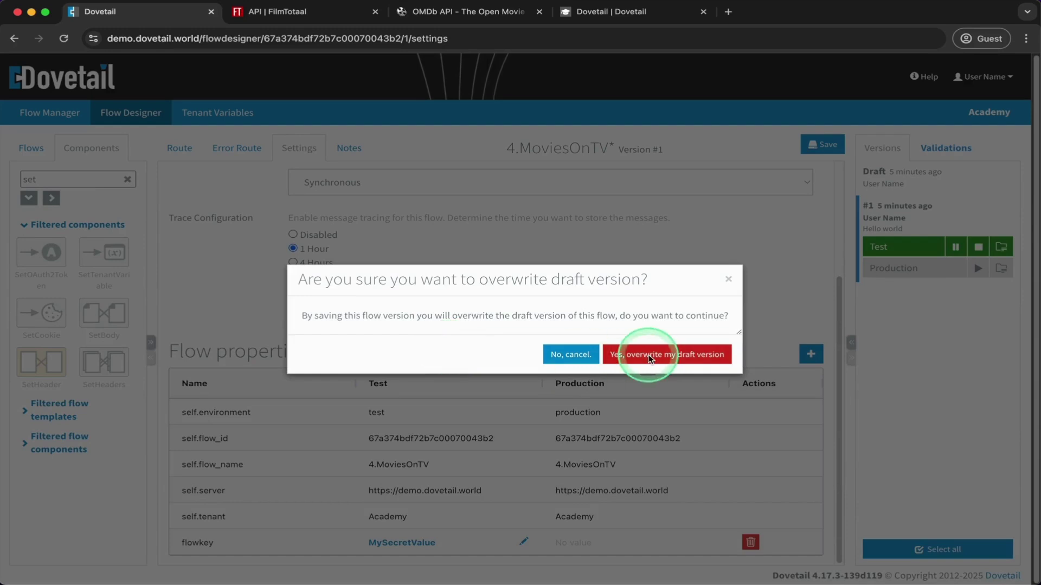
left_click(648, 354)
left_click(181, 143)
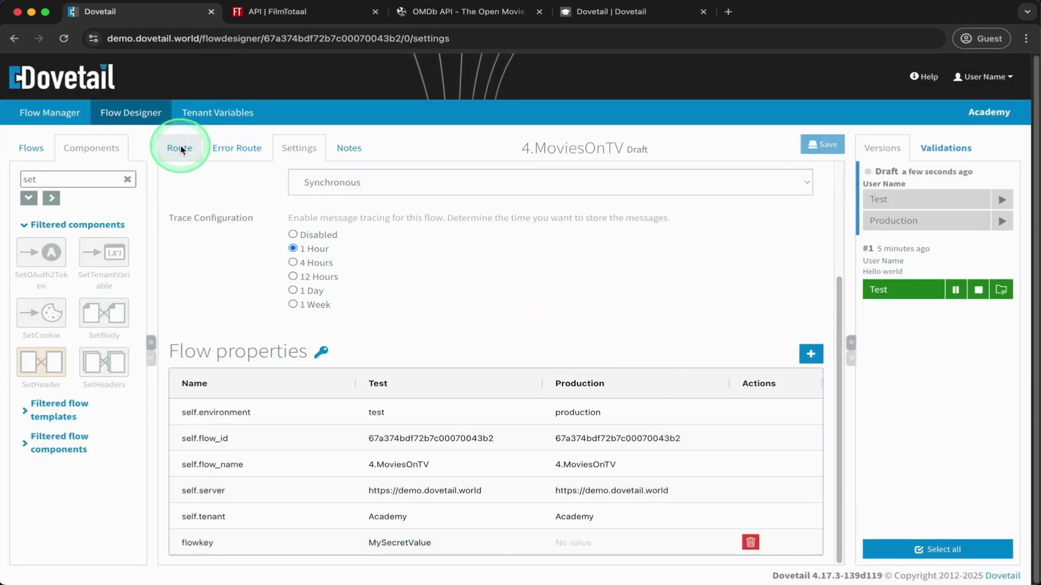
key("BackSpace")
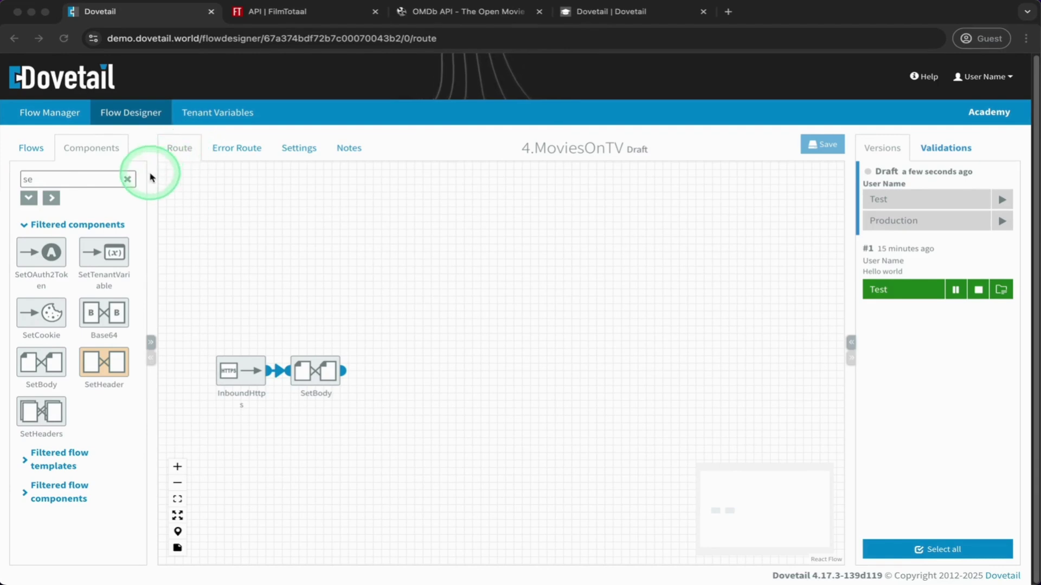
- Add a ContentRouter component after the SetBody step
left_click(115, 180)
left_click(122, 181)
type("con")
left_click_drag(62, 254, 362, 371)
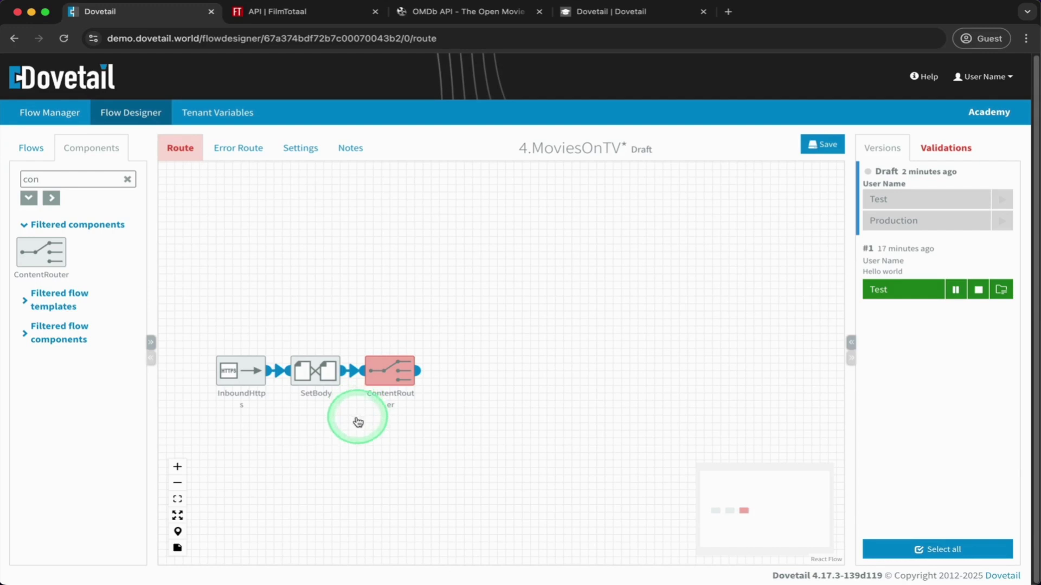
- Duplicate SetBody beyond the ContentRouter and change its content to 'Auth is ok'
mouse_move(343, 374)
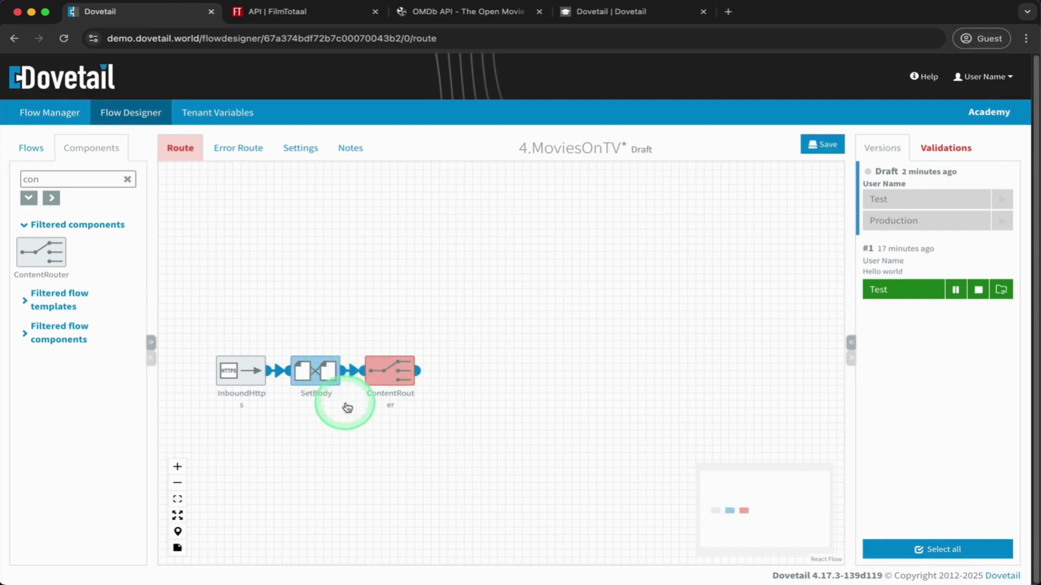
key("super+v")
left_click_drag(338, 396, 514, 372)
double_click(513, 372)
left_click_drag(395, 372, 321, 363)
key("BackSpace")
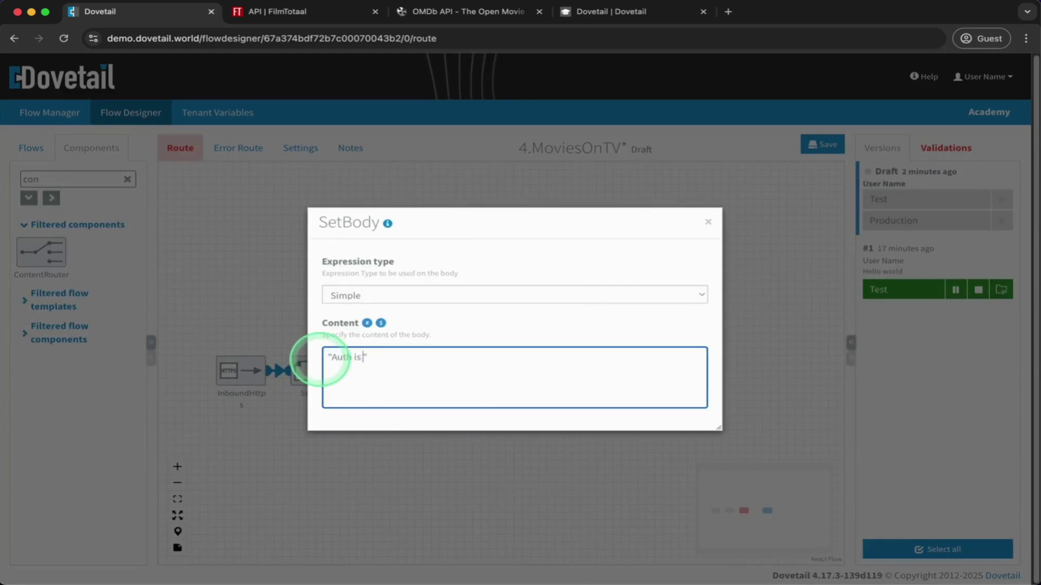
left_click(282, 346)
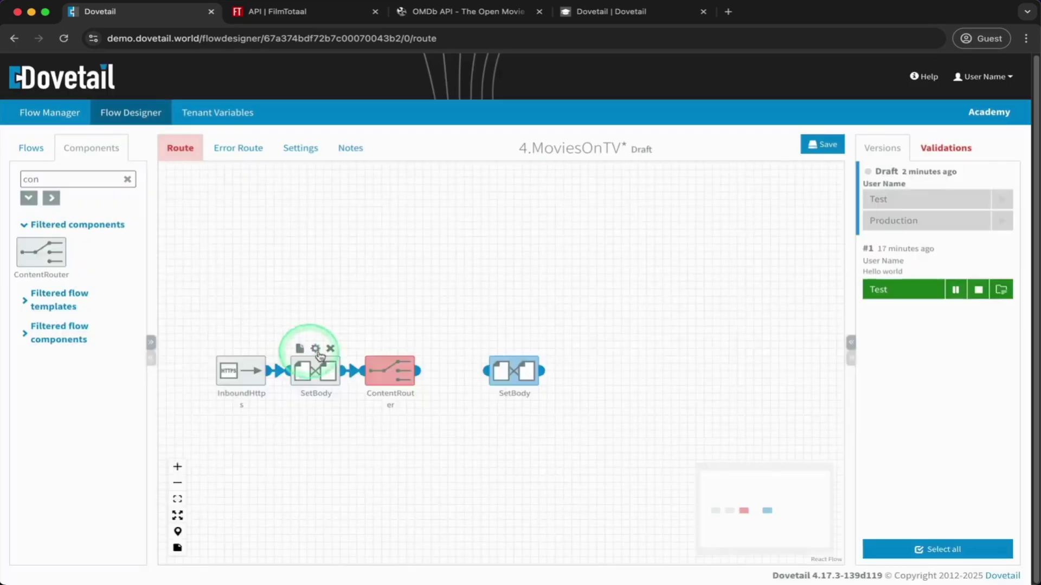
left_click_drag(518, 369, 547, 366)
double_click(392, 372)
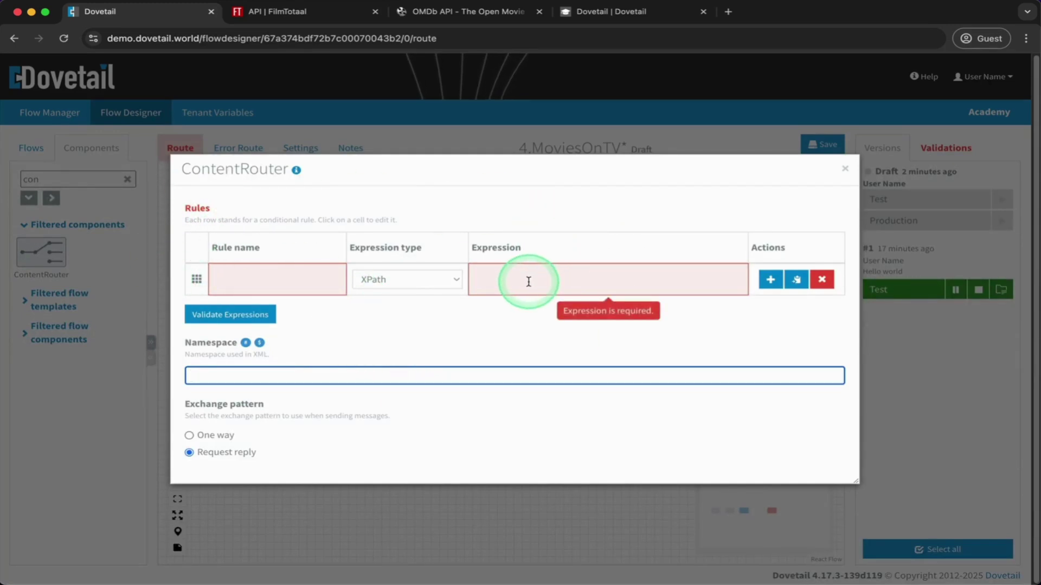
- Define Simple rule auth_ok as ${header.Authorization} == '#{flowkey}' and connect ContentRouter to the far SetBody
left_click(255, 279)
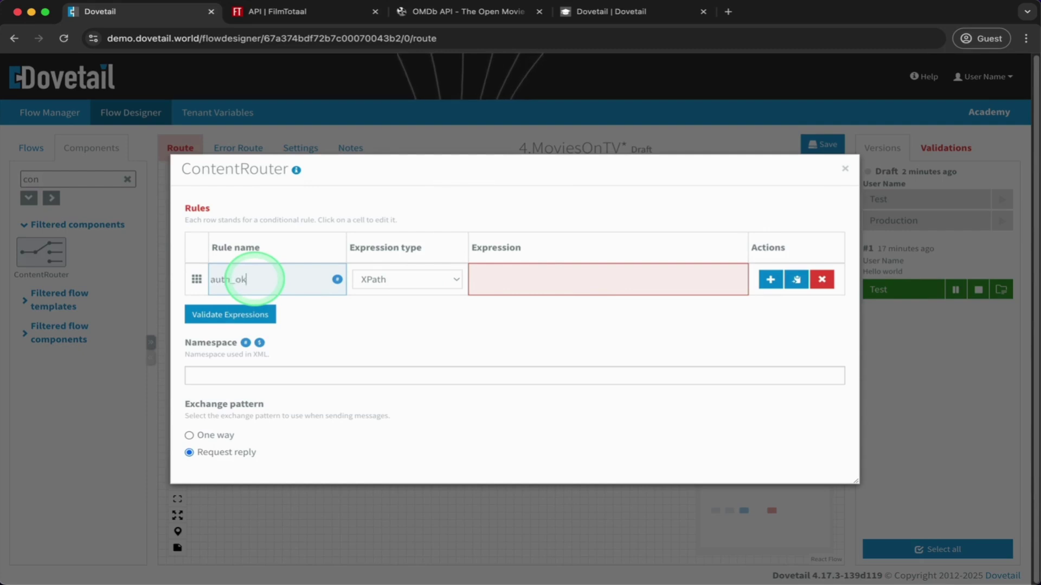
left_click(379, 279)
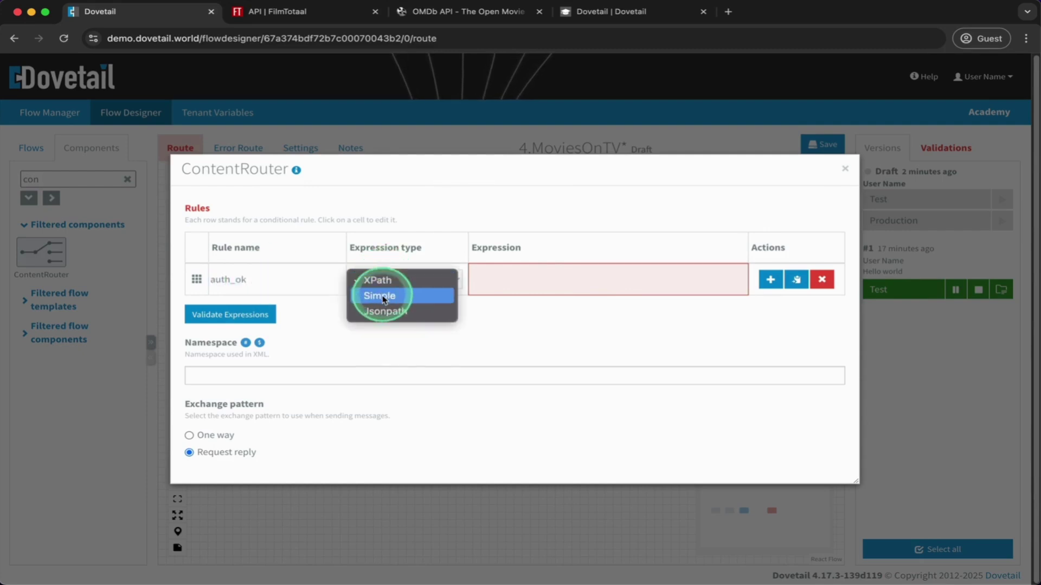
left_click(382, 297)
left_click(500, 282)
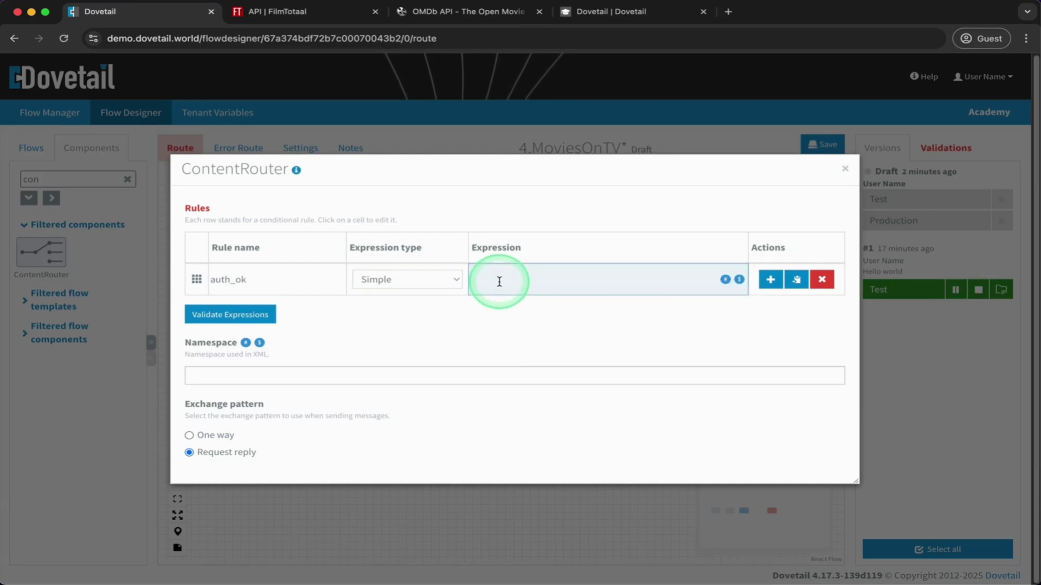
left_click(739, 279)
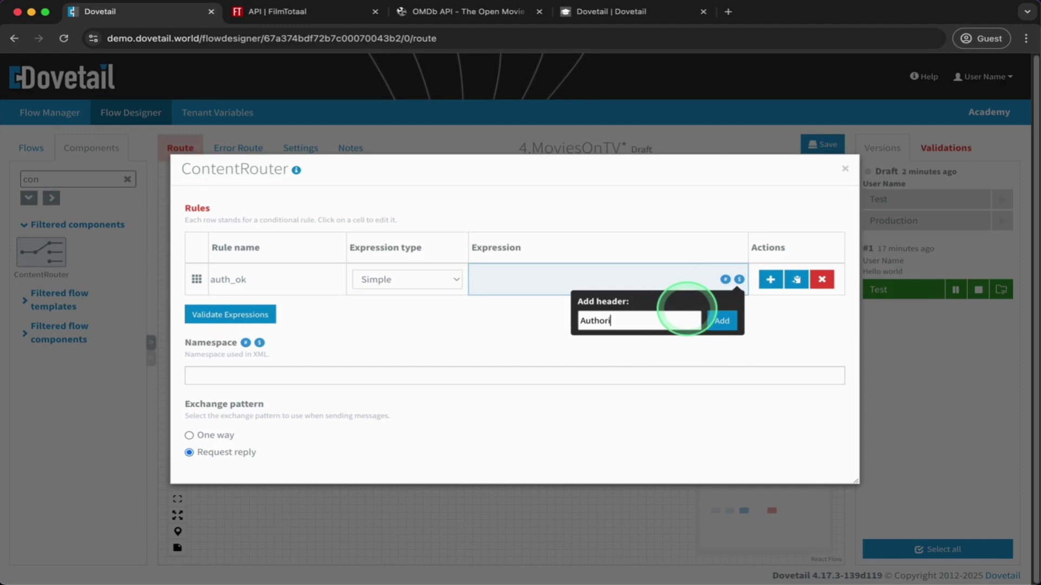
left_click(720, 320)
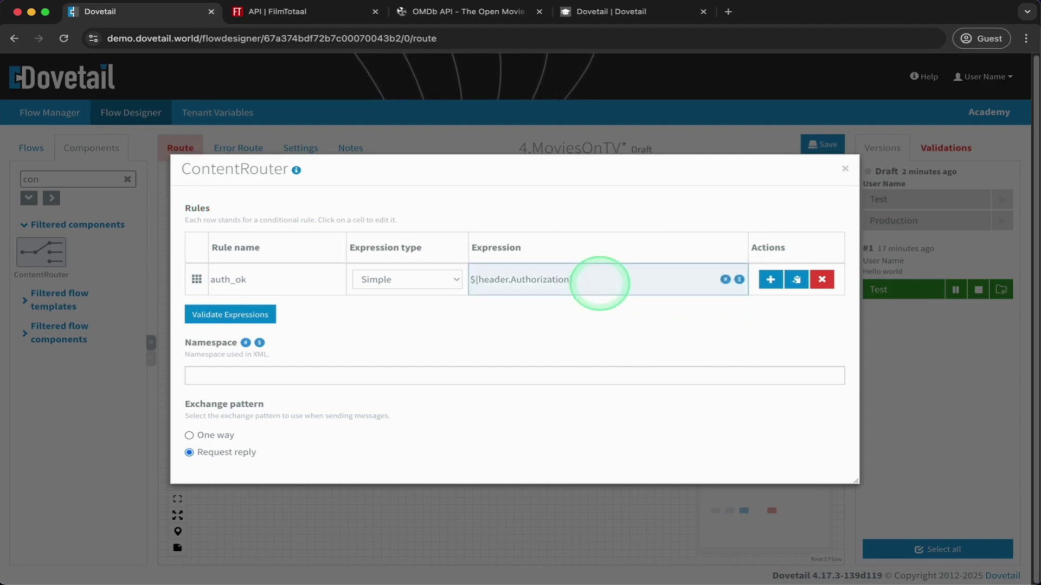
type("==")
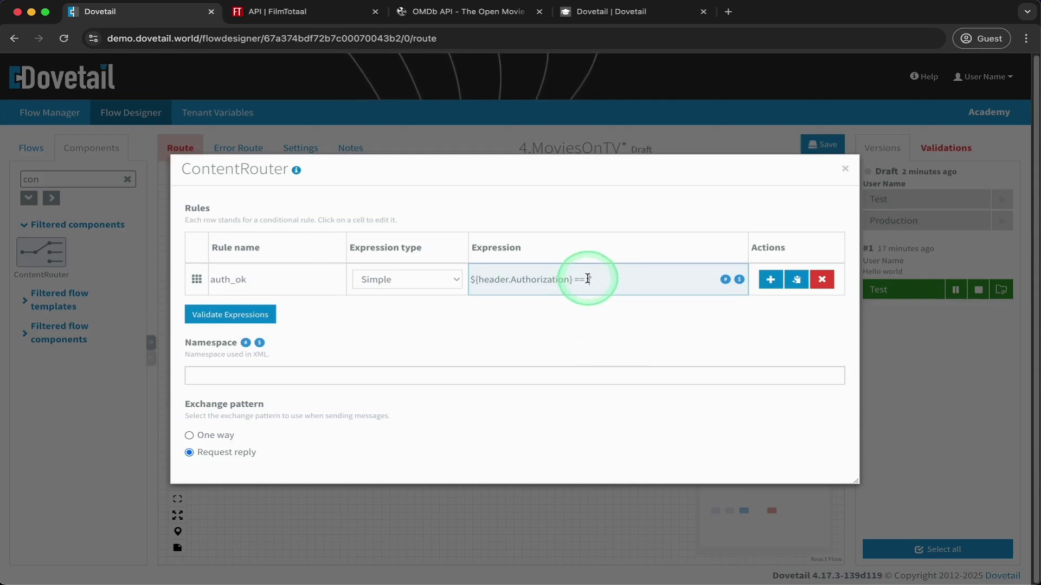
left_click(726, 280)
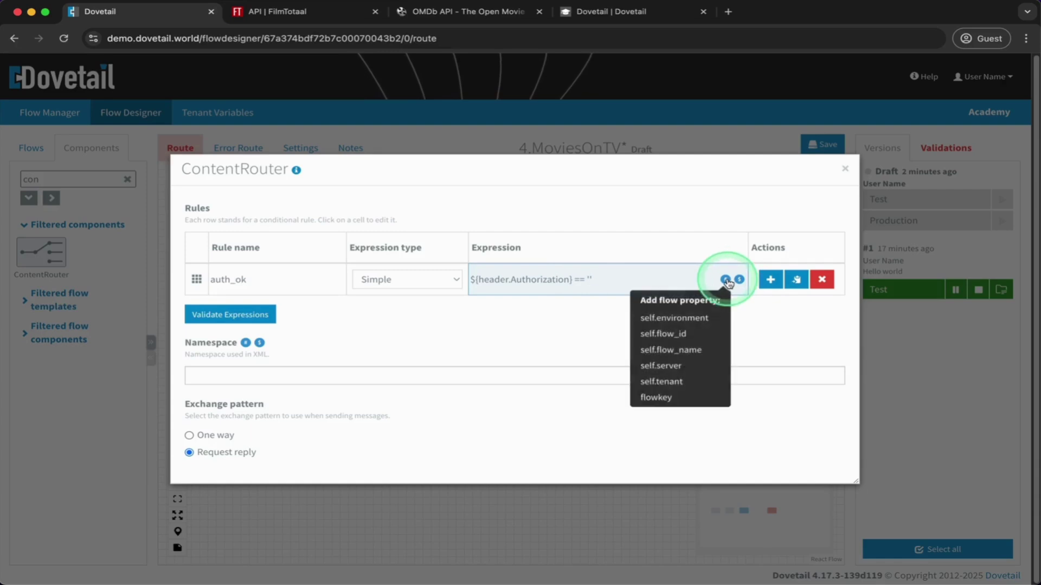
left_click(675, 406)
left_click(459, 513)
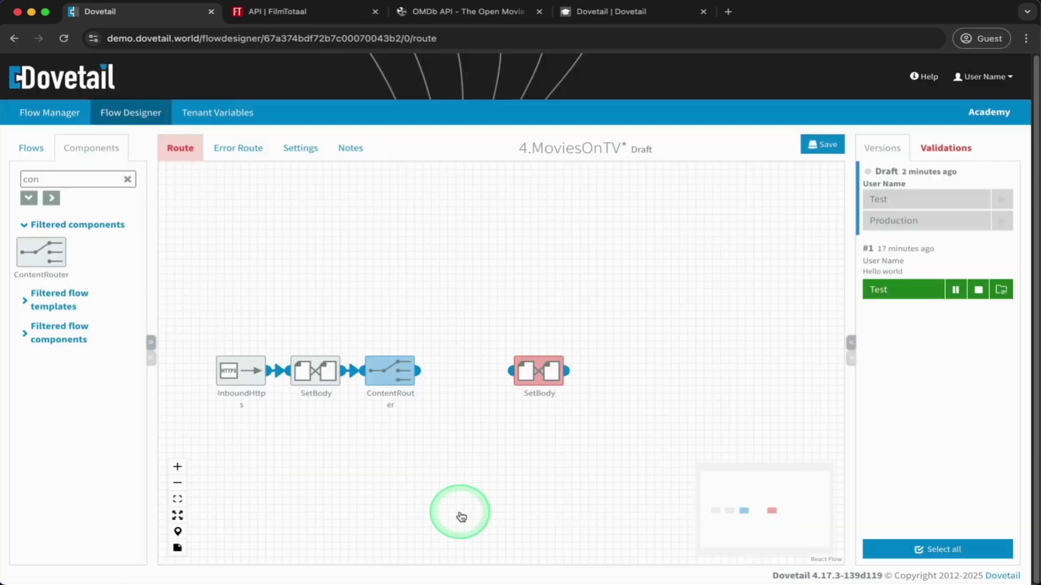
left_click_drag(418, 371, 510, 370)
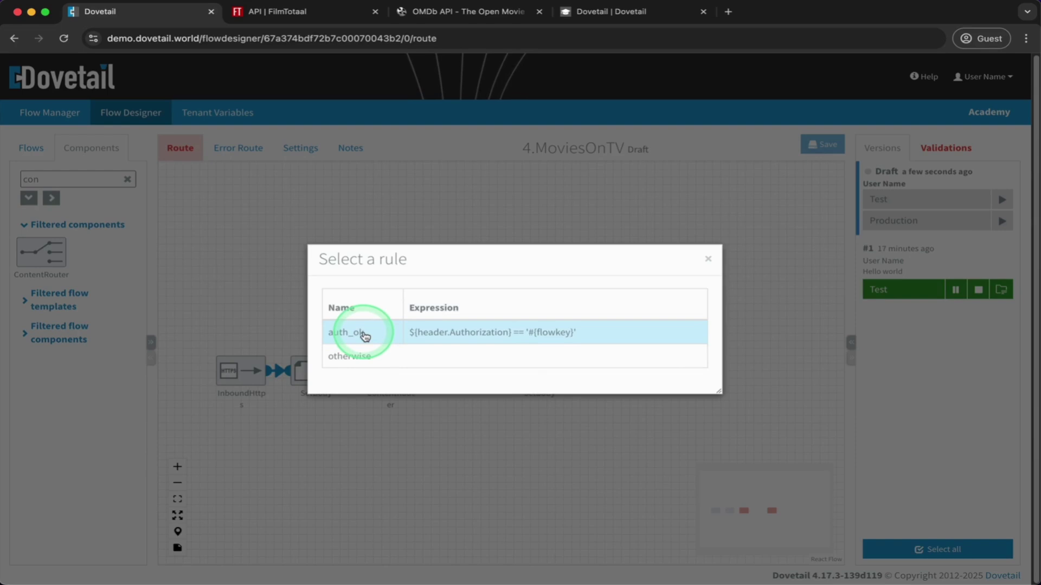
- Assign the auth_ok rule to the link, then add a lower SetBody copy reading {"error":"Authorization is invalid"}
left_click(365, 334)
left_click(533, 371)
left_click(539, 369)
left_click_drag(540, 370, 551, 451)
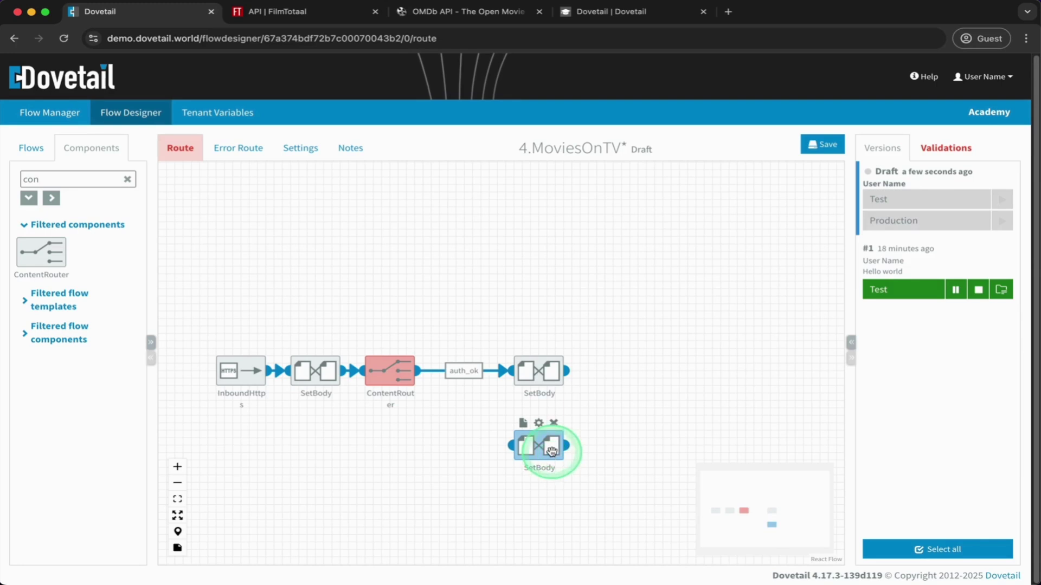
double_click(551, 452)
left_click_drag(441, 374, 316, 360)
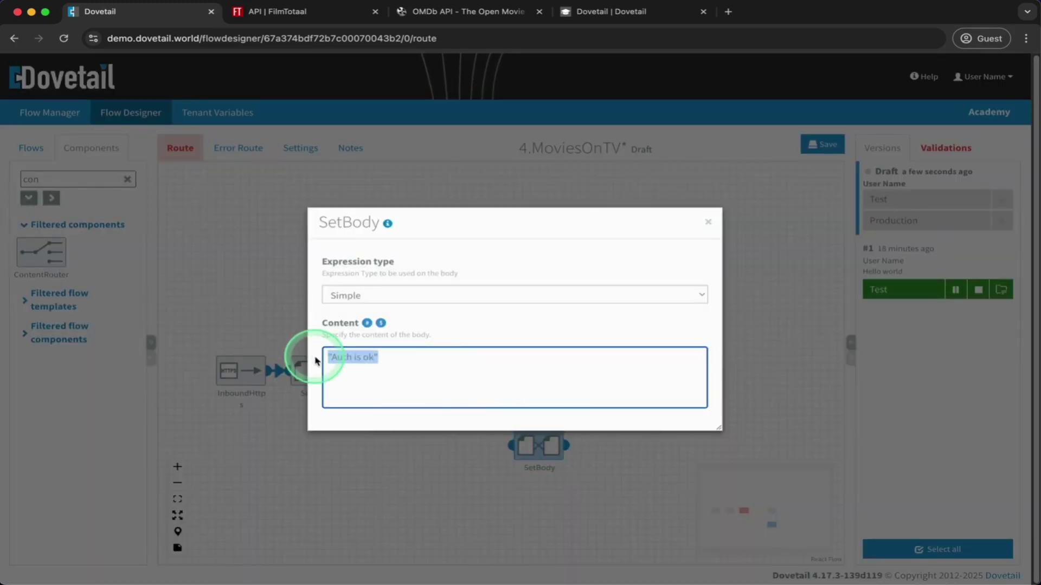
type("{}")
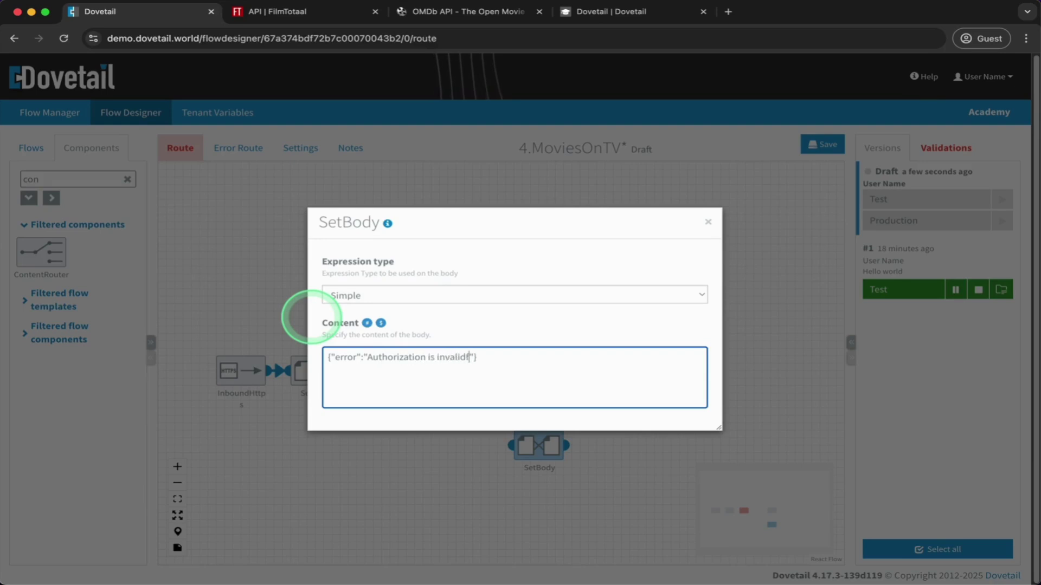
- Connect ContentRouter to the error SetBody using the otherwise rule
left_click(442, 491)
left_click_drag(417, 374, 510, 445)
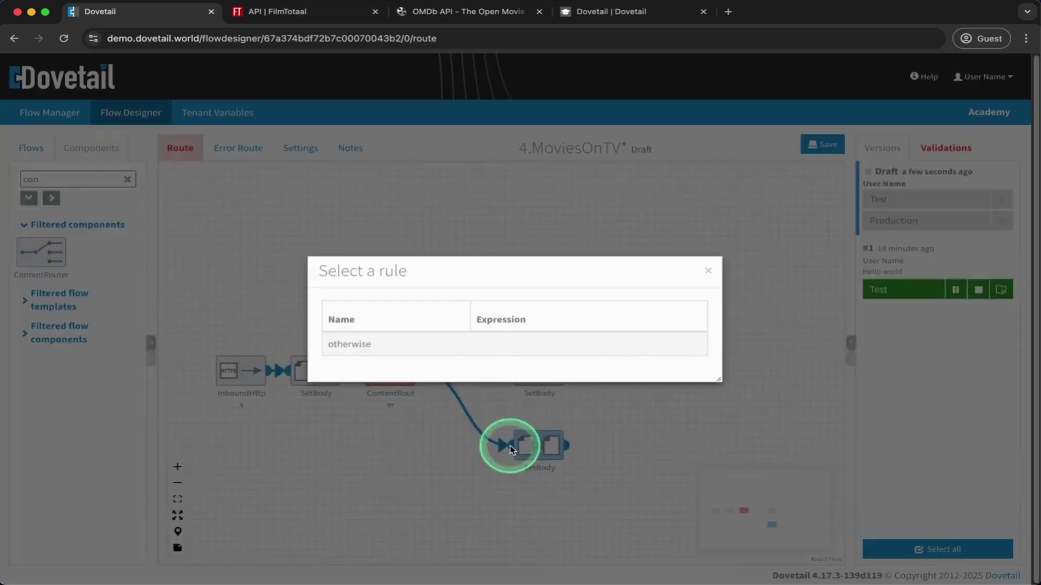
left_click(410, 353)
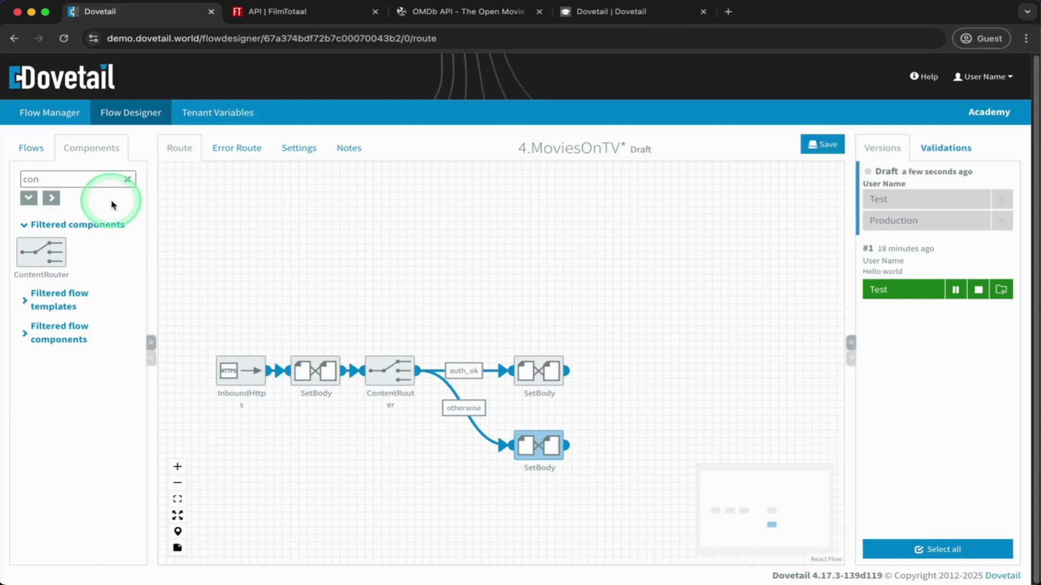
- Add a SetHeaders step after the error SetBody setting CamelHttpResponseCode to constant 401
left_click(72, 184)
key("BackSpace")
key("BackSpace")
key("BackSpace")
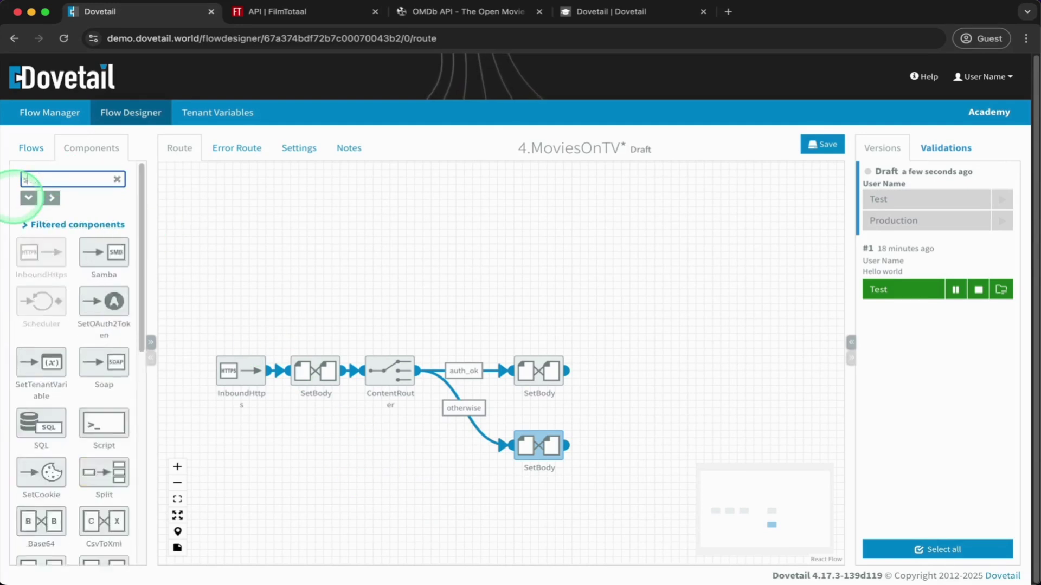
type("se")
left_click_drag(38, 415, 599, 444)
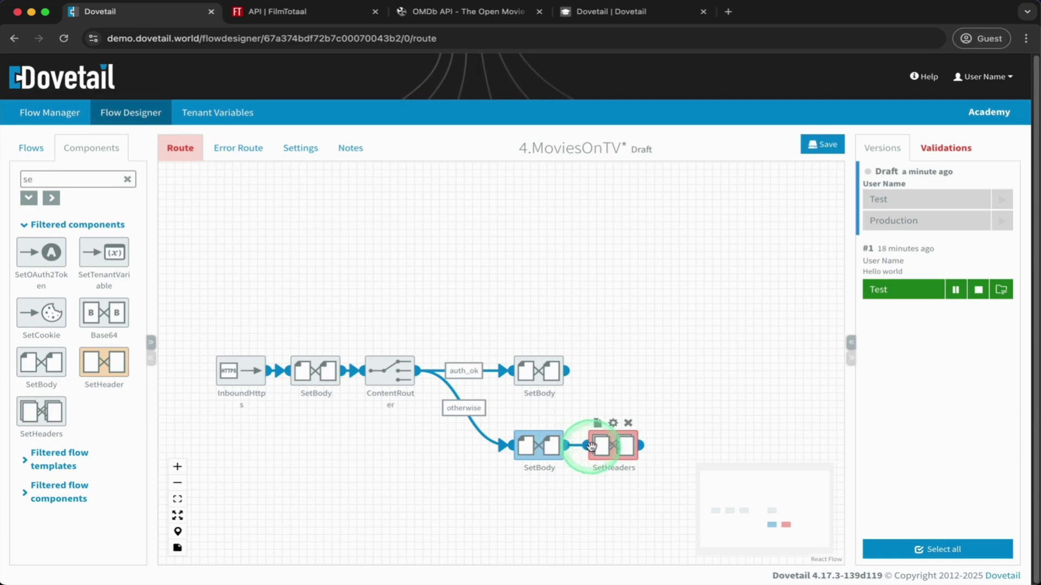
double_click(607, 446)
left_click(290, 350)
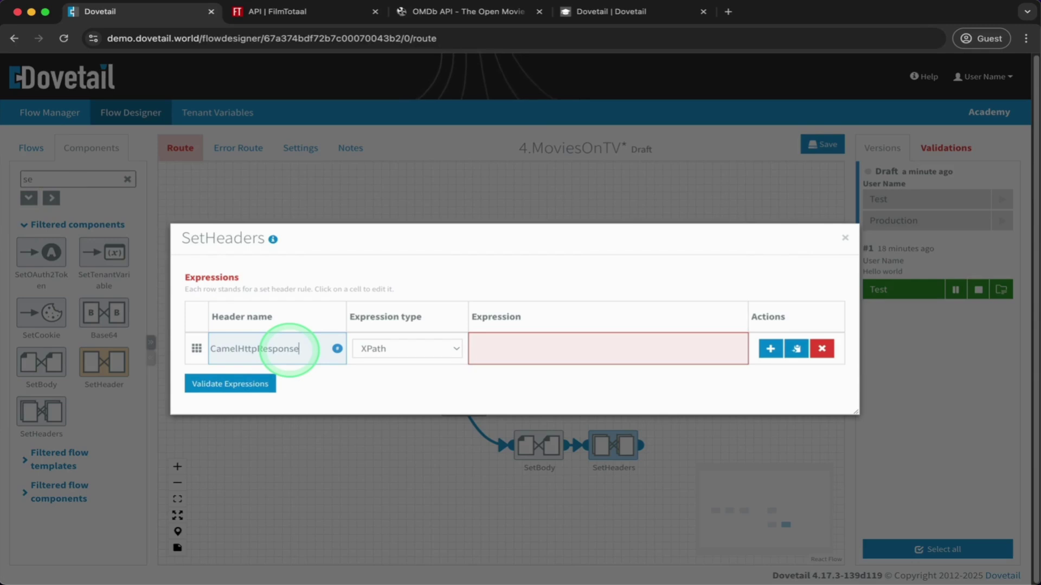
left_click(507, 349)
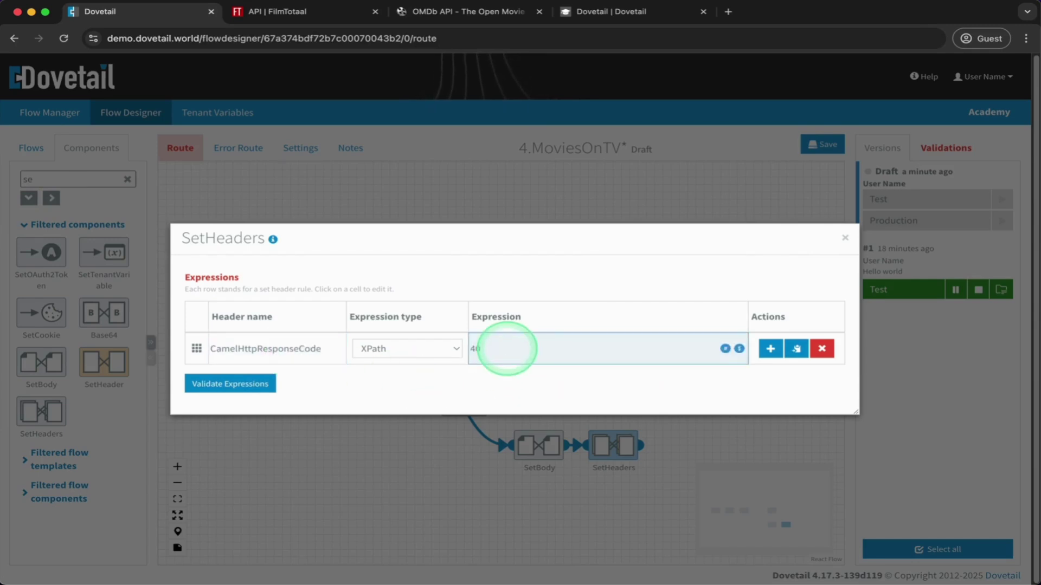
left_click(395, 352)
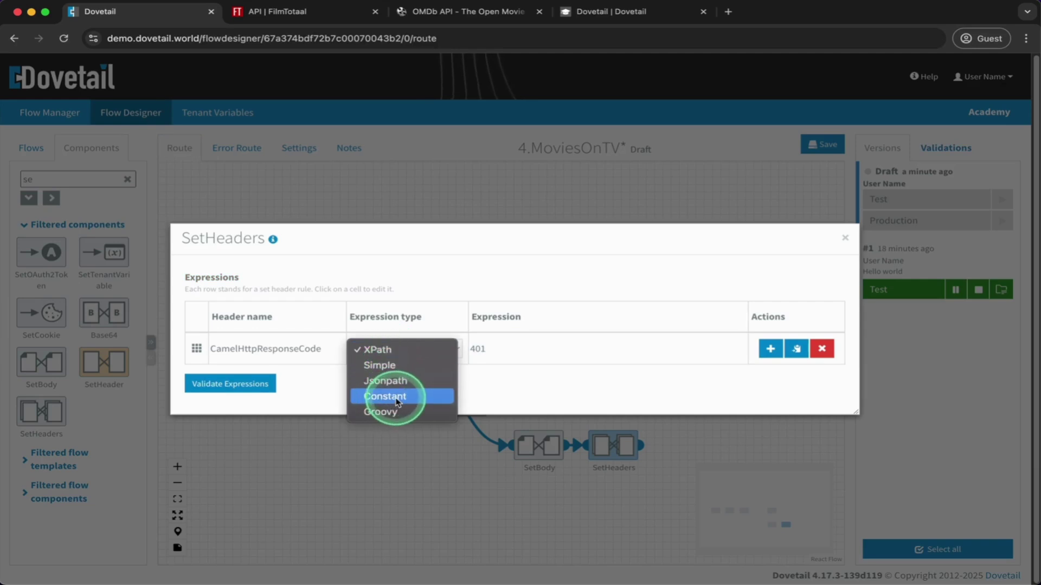
left_click(398, 398)
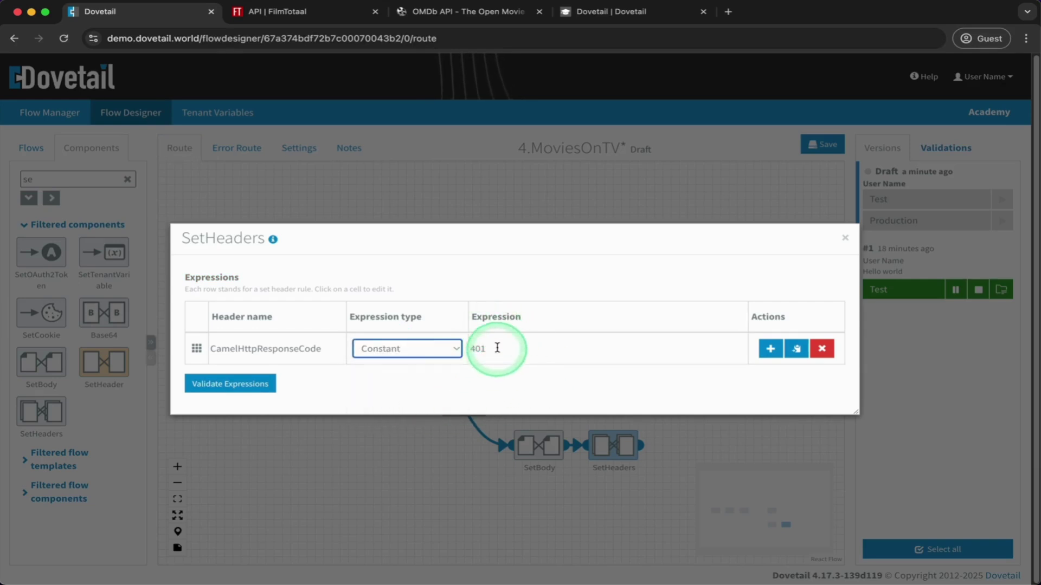
left_click(493, 384)
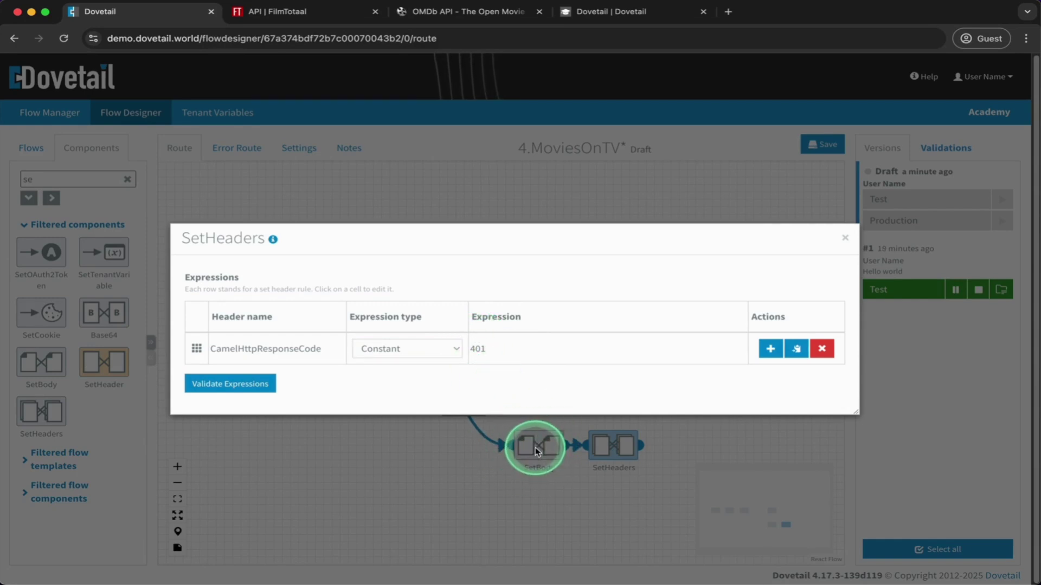
- Duplicate the header row as Content-Type with the value application/json
left_click(796, 348)
left_click(278, 367)
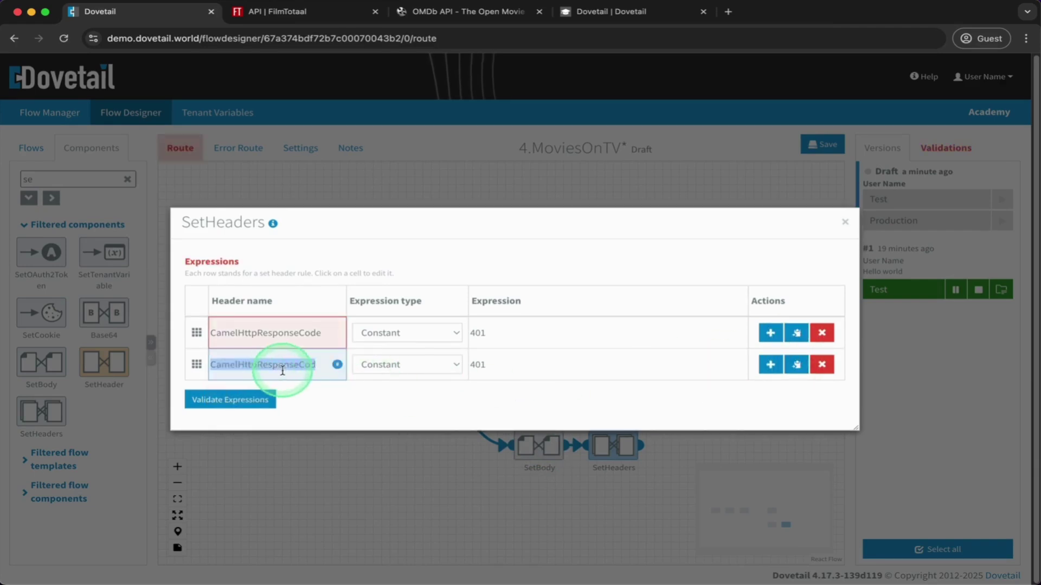
type("Conten")
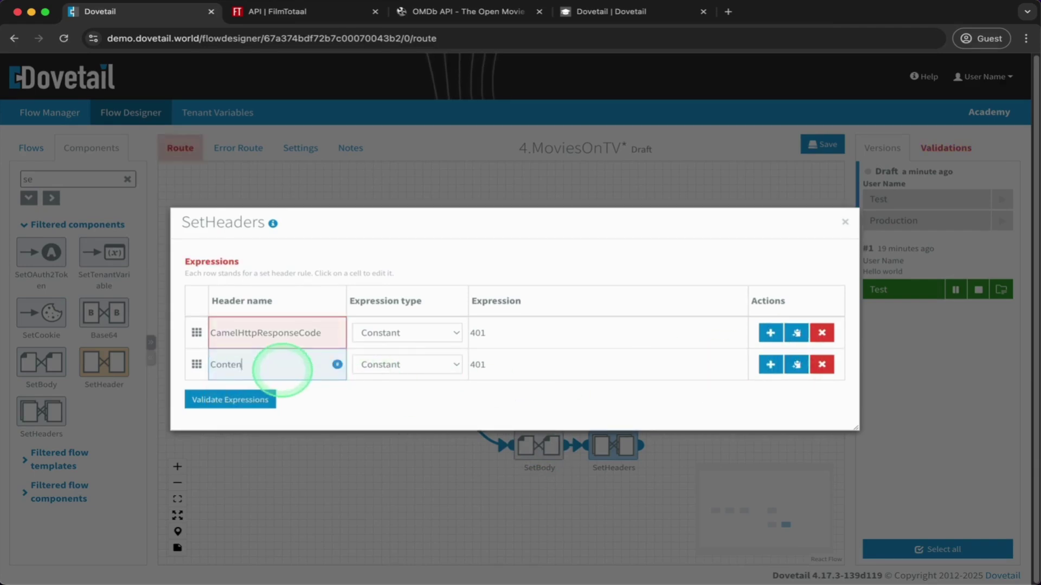
type("t-Type")
left_click(555, 361)
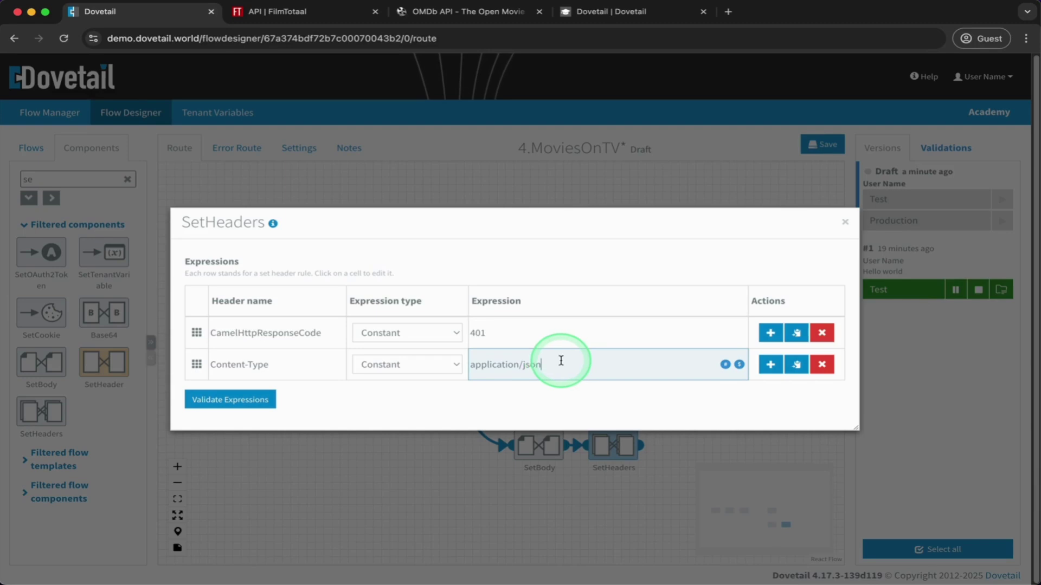
left_click(421, 467)
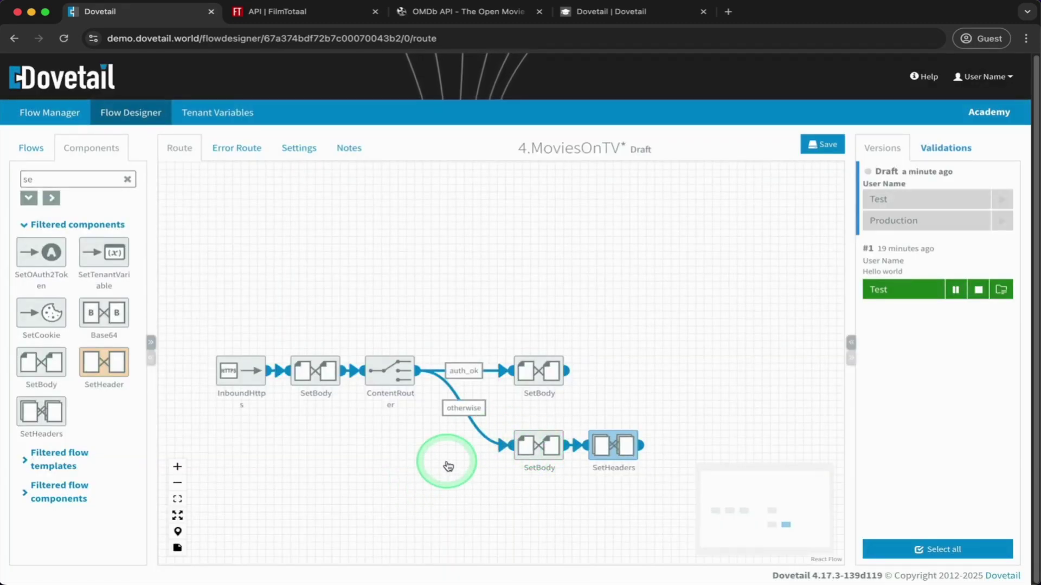
- Save the flow and start it on Test as version #2, remarked 'Added authentication'
key("ctrl+s")
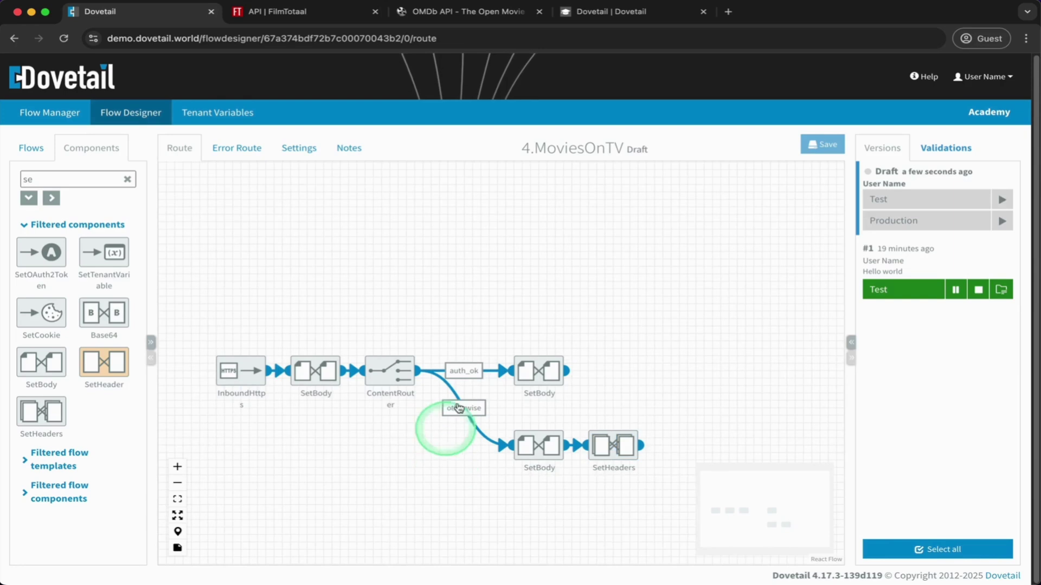
left_click(1002, 200)
left_click(478, 352)
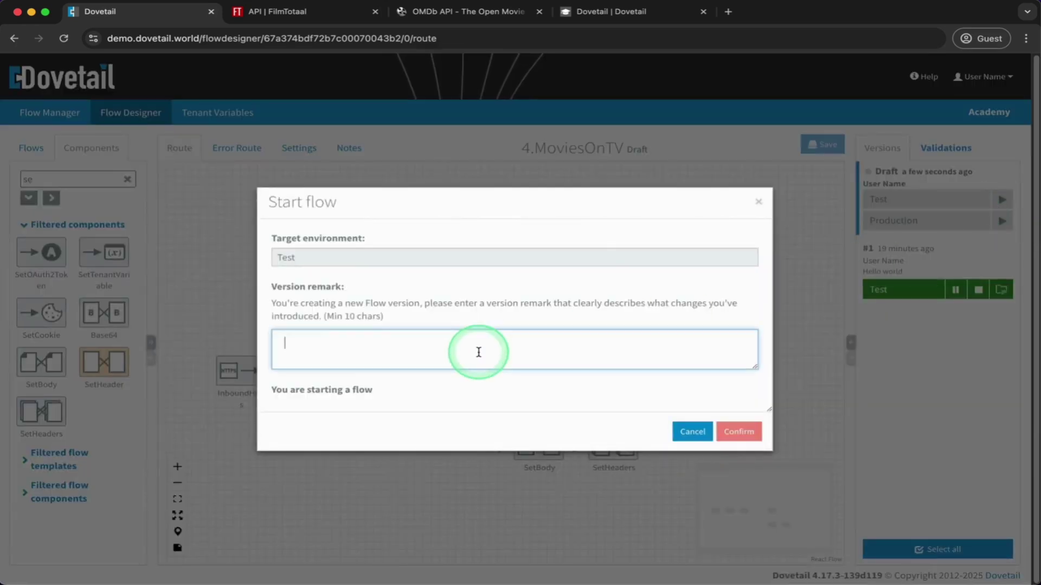
type("Added ")
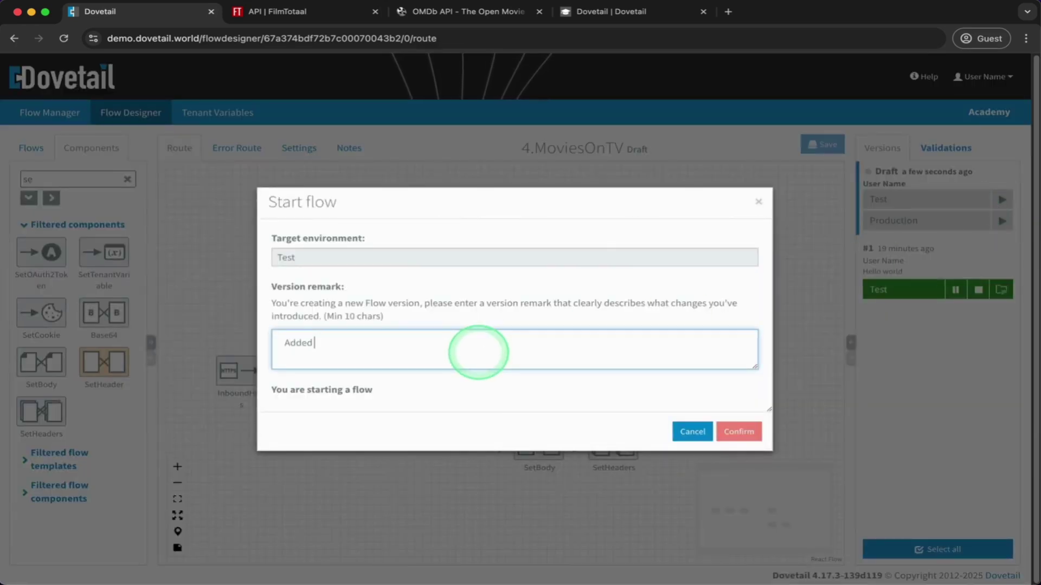
type("authentication")
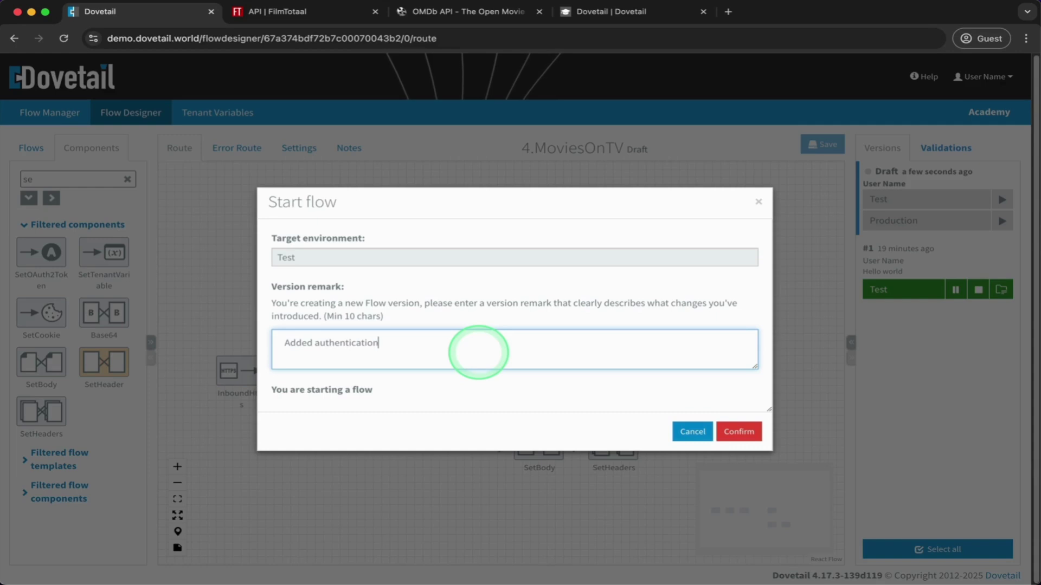
left_click(740, 431)
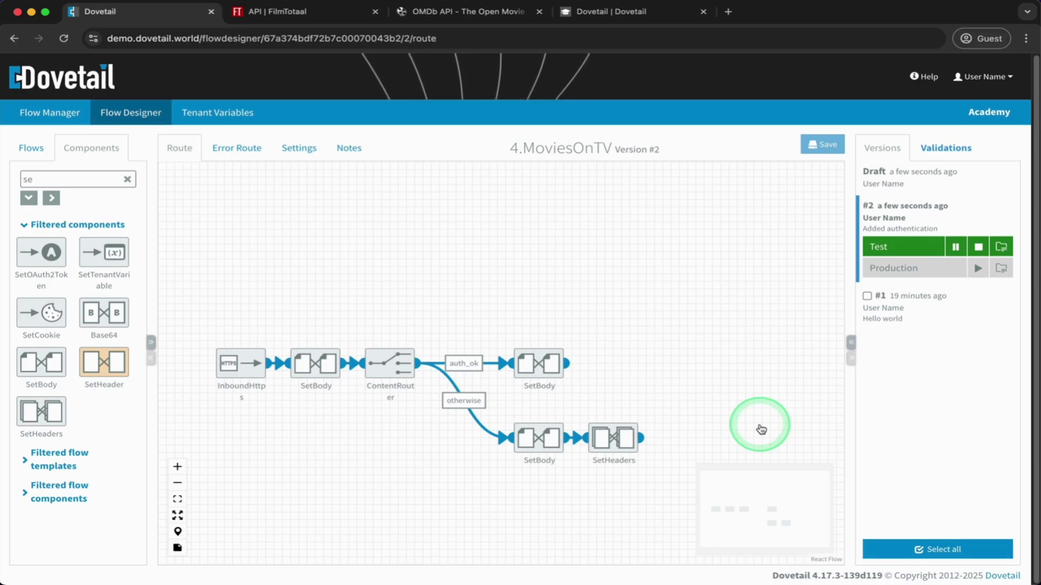
key("ctrl+Up")
- Resend the request with the correct key (Auth is ok), then with an altered Authorization value (401)
left_click(399, 276)
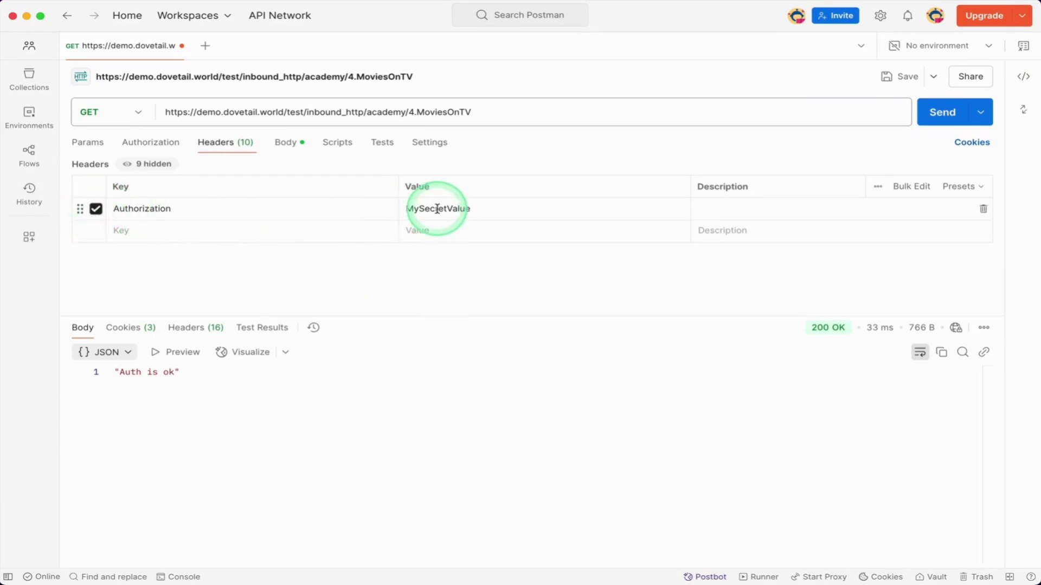
left_click(945, 116)
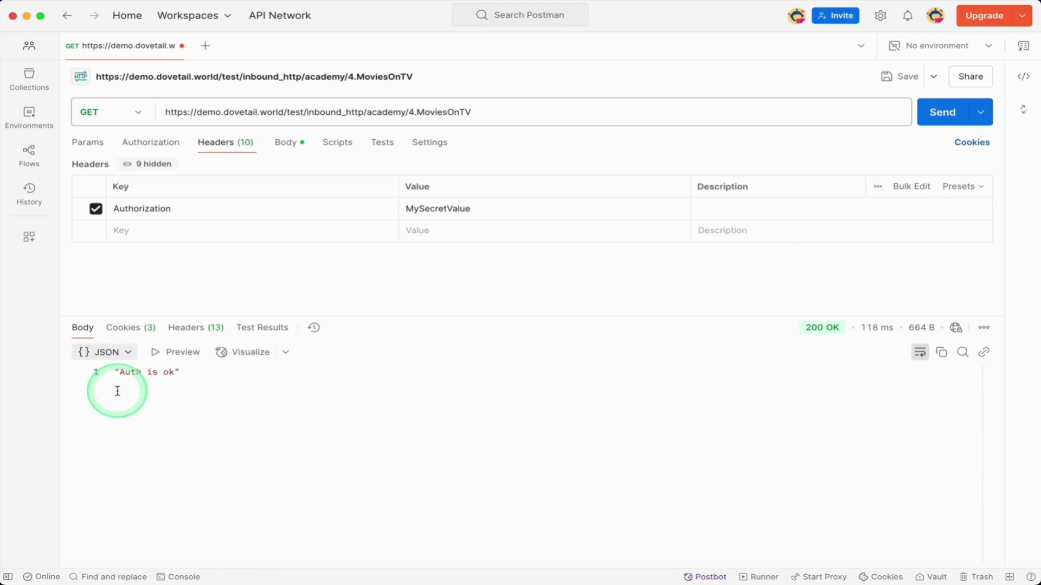
left_click(488, 208)
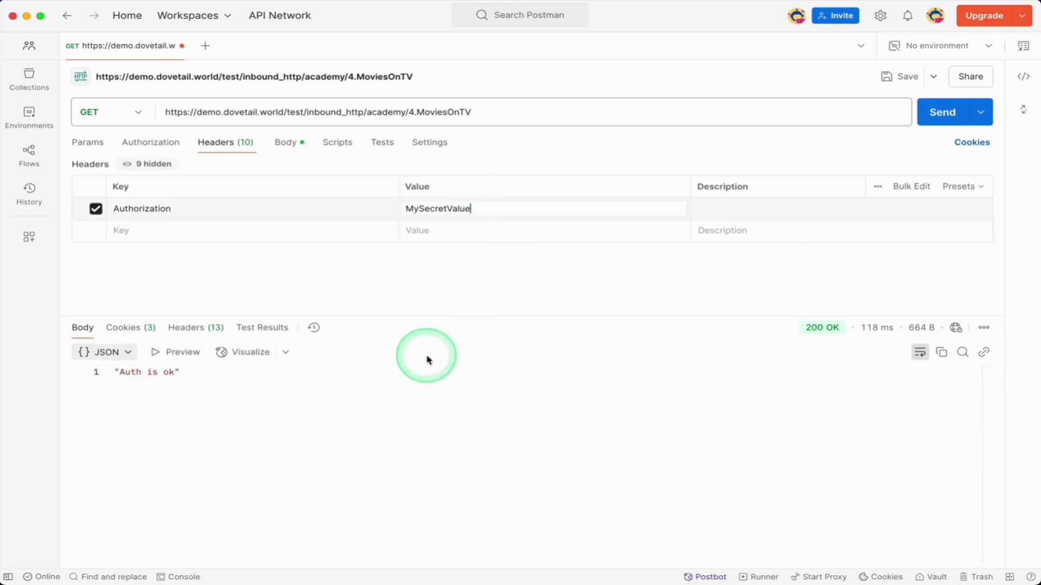
left_click(942, 112)
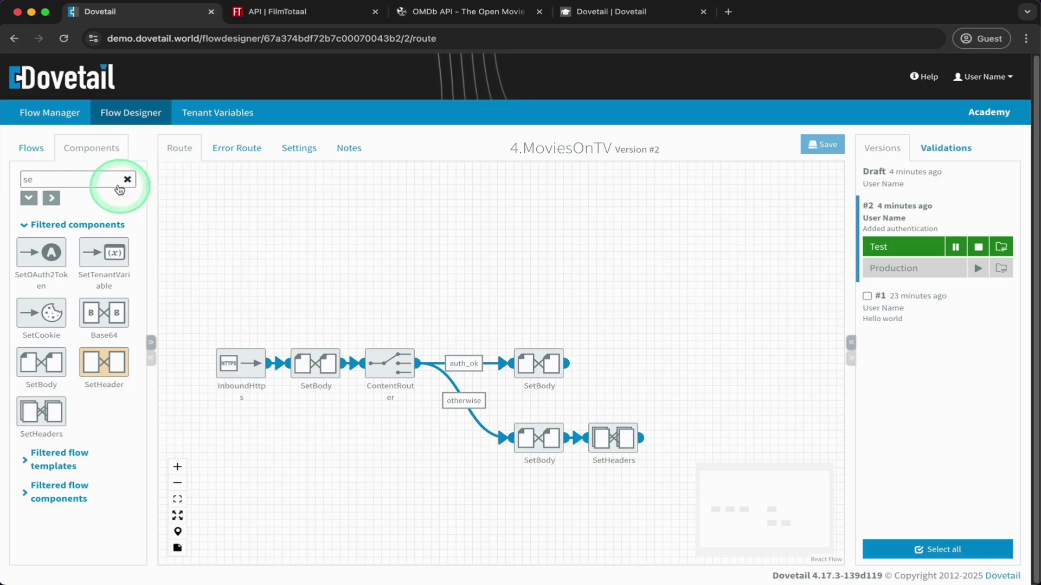
- Search 'log' and add Log steps after the upper SetBody and after SetHeaders
double_click(76, 179)
type("g")
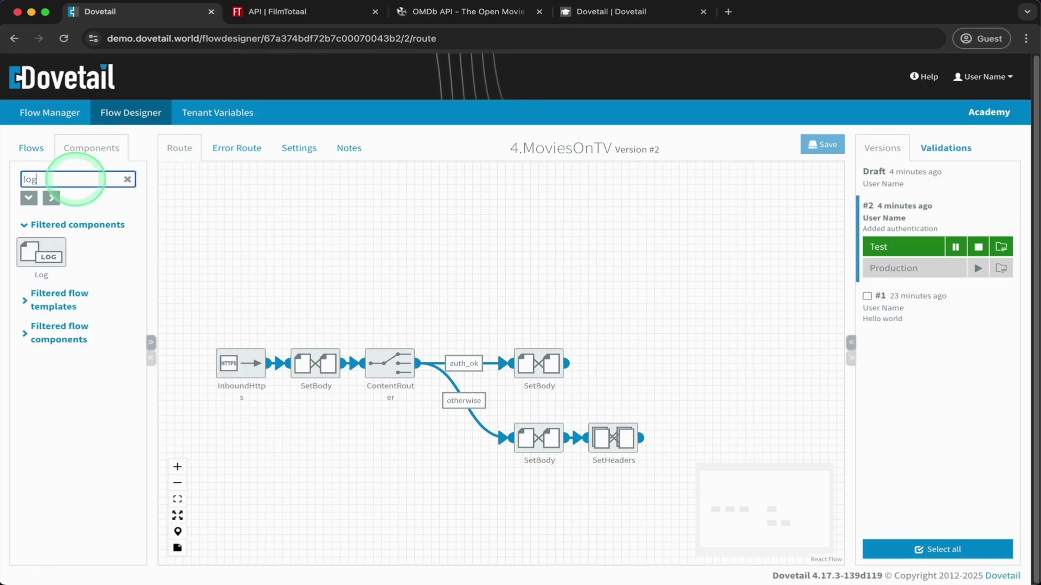
left_click_drag(49, 249, 623, 360)
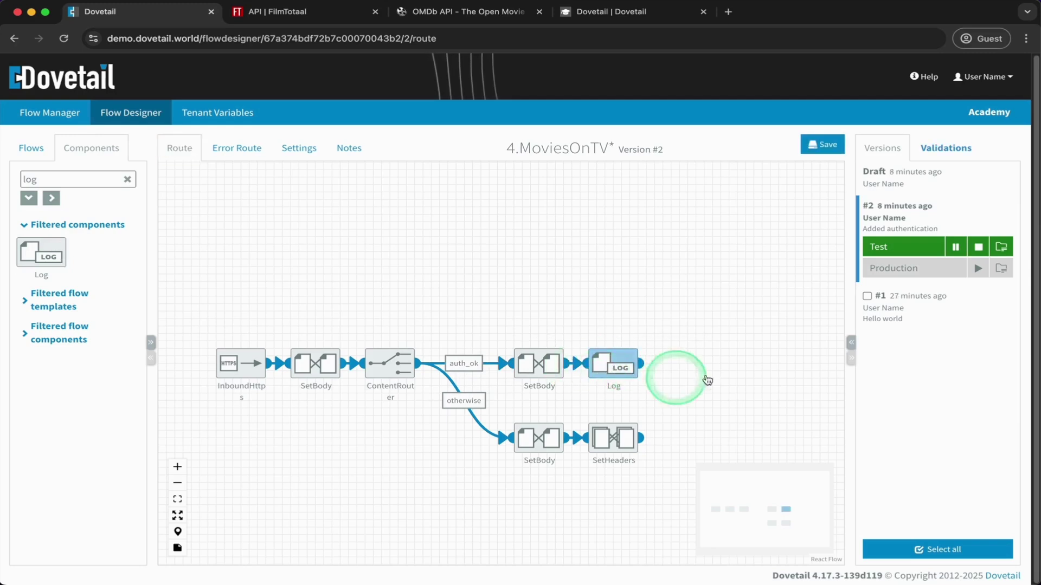
left_click_drag(736, 370, 660, 438)
- Turn on Header logging in both new Log steps
double_click(627, 370)
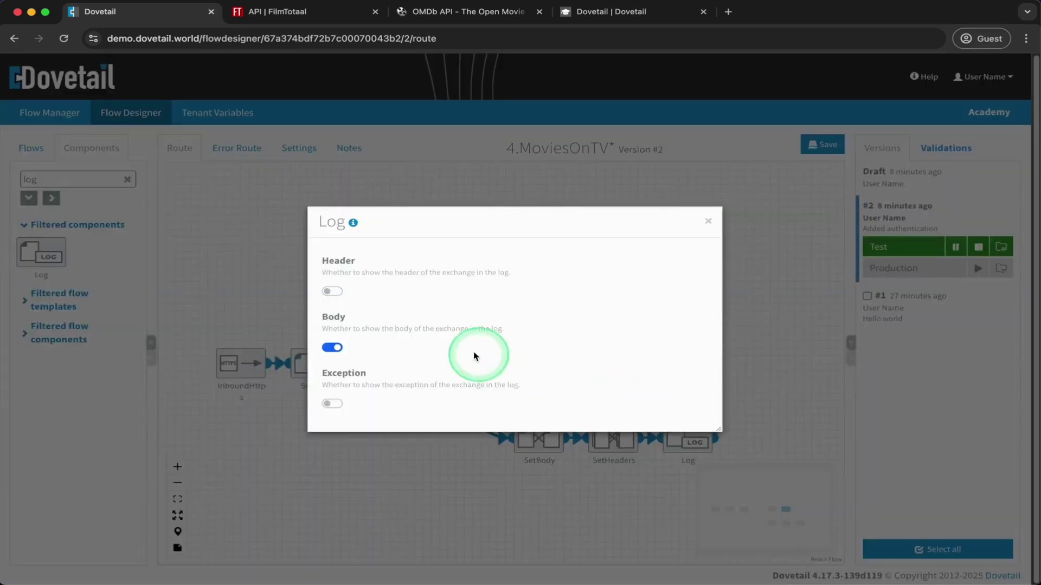
left_click(342, 291)
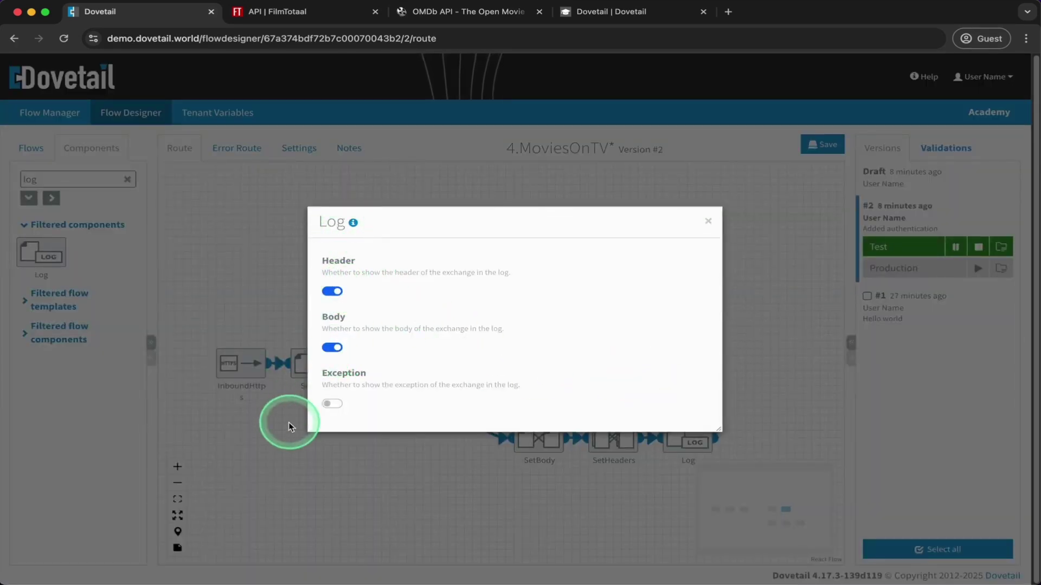
left_click(288, 425)
double_click(678, 443)
left_click(336, 291)
left_click(275, 308)
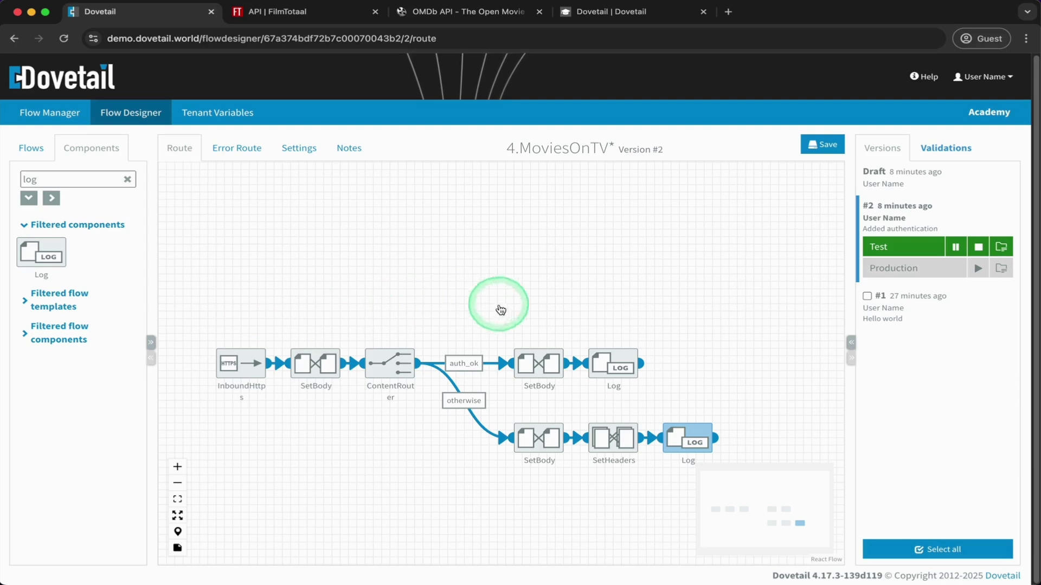
- Set the flow's Trace Configuration to 1 Hour and save the flow
left_click(304, 162)
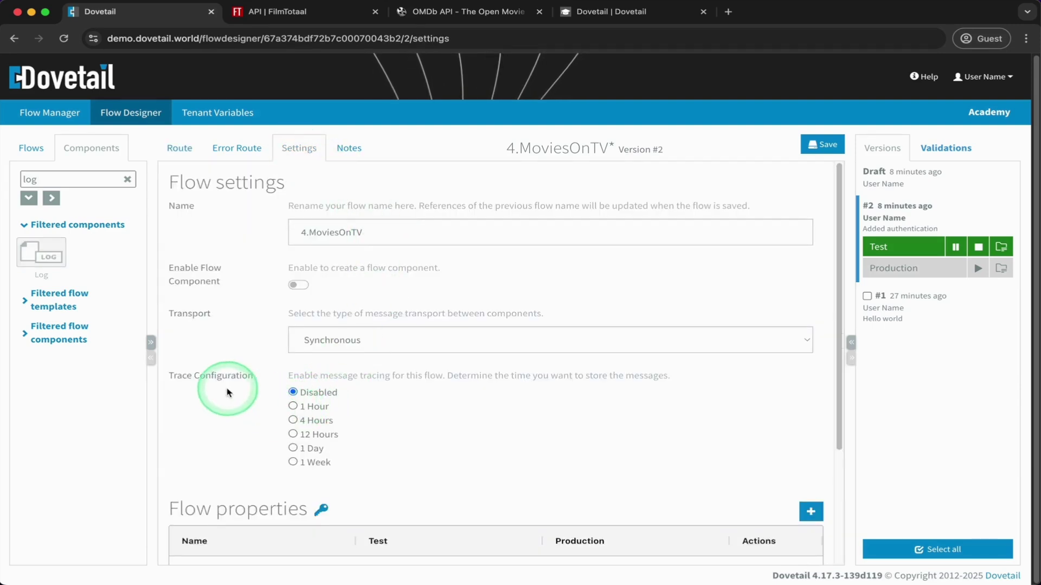
left_click(293, 406)
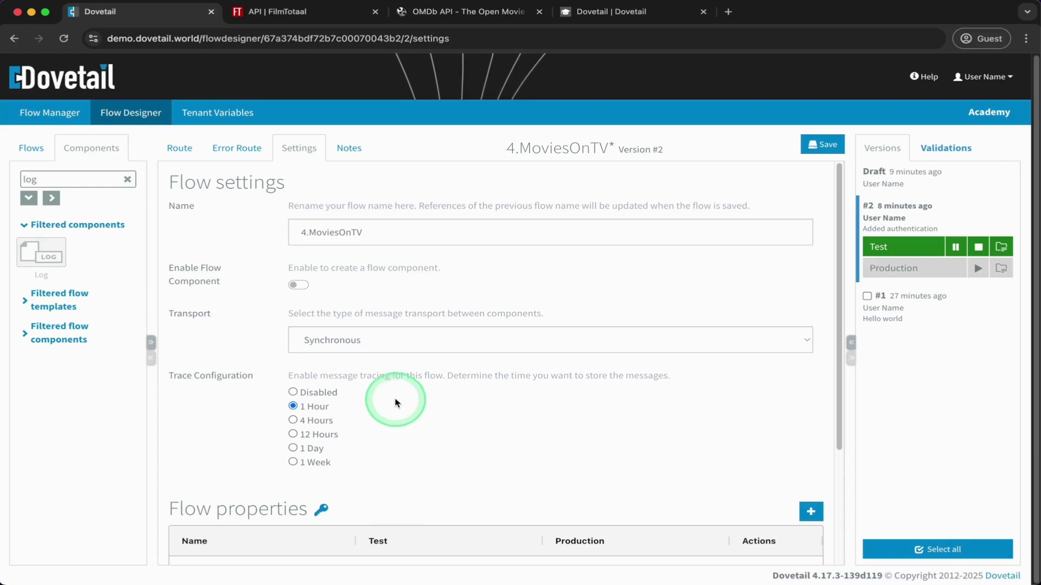
left_click(180, 149)
key("super+s")
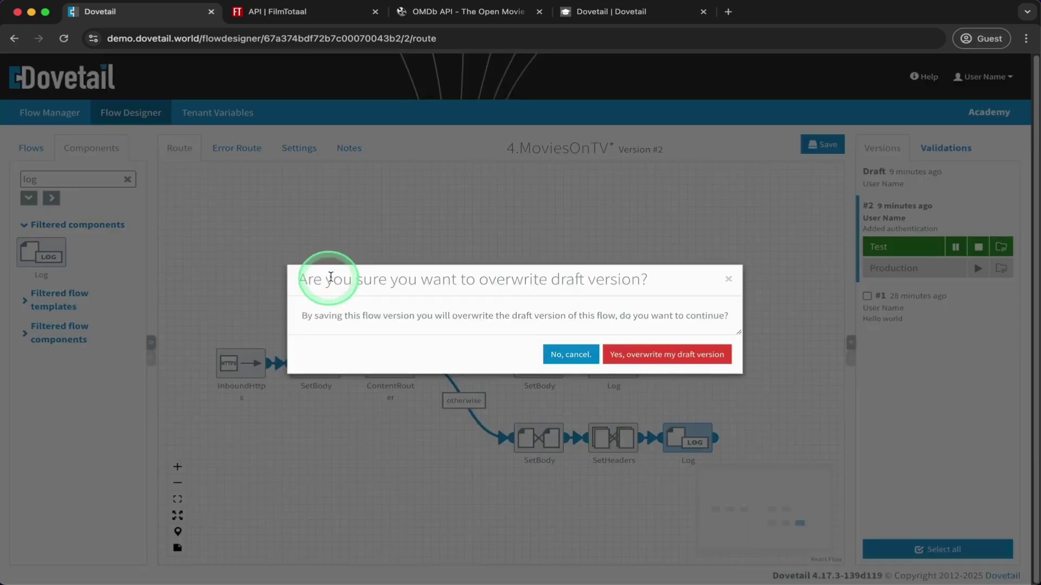
- Overwrite the draft and start it on Test as Version #3 with remark 'Added logs and tracing 1H'
left_click(623, 352)
left_click(997, 205)
left_click(554, 335)
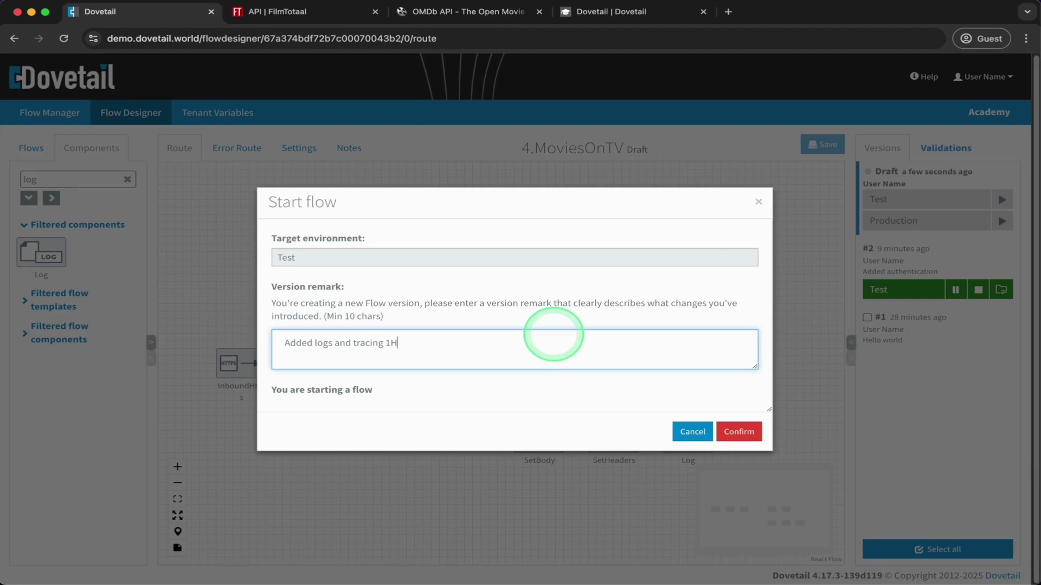
left_click(726, 432)
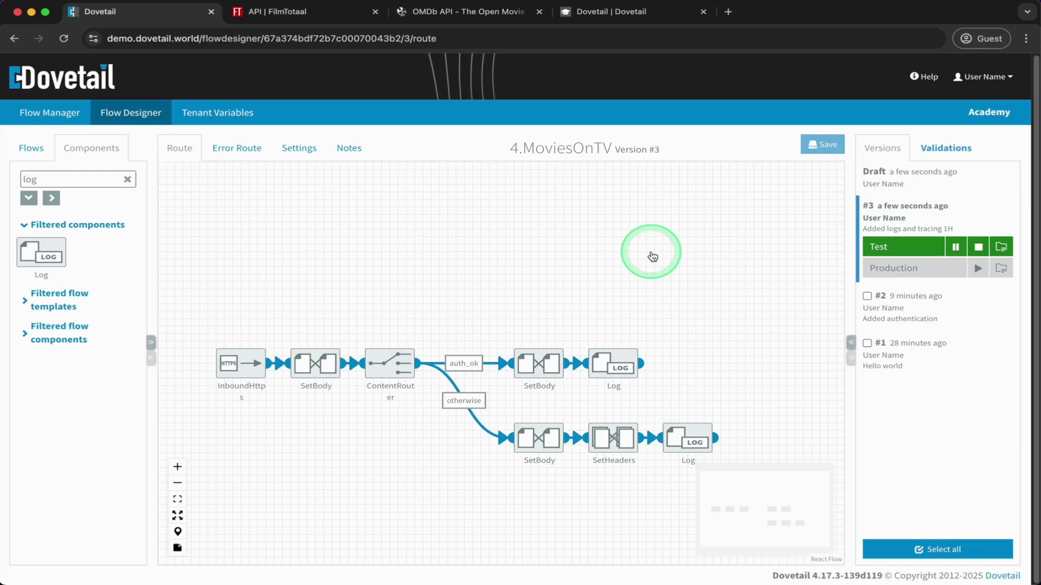
key("ctrl+Up")
left_click(323, 240)
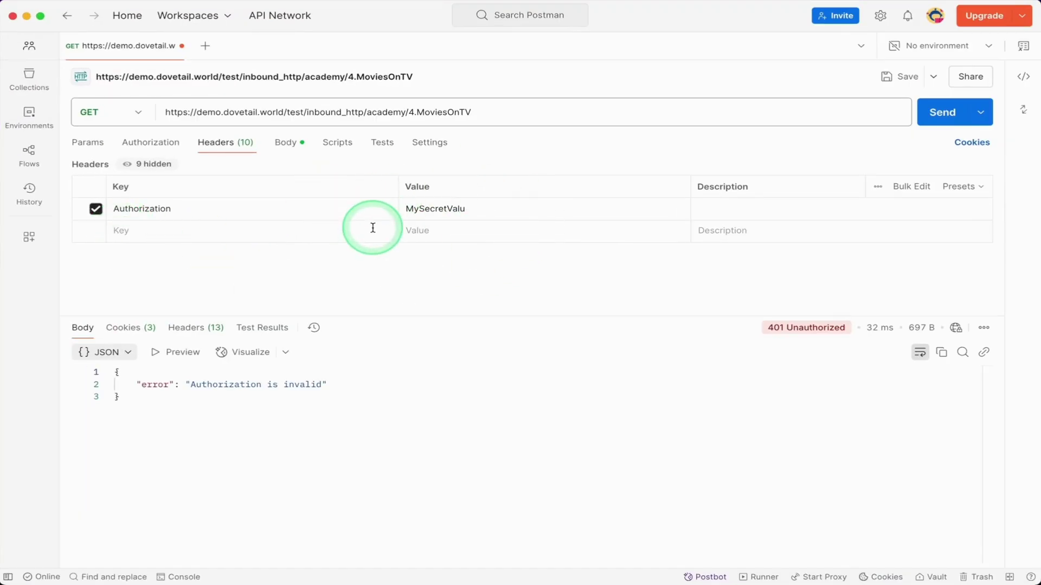
- Resend the request to Version #3, getting 401 'Authorization is invalid' again
left_click(927, 123)
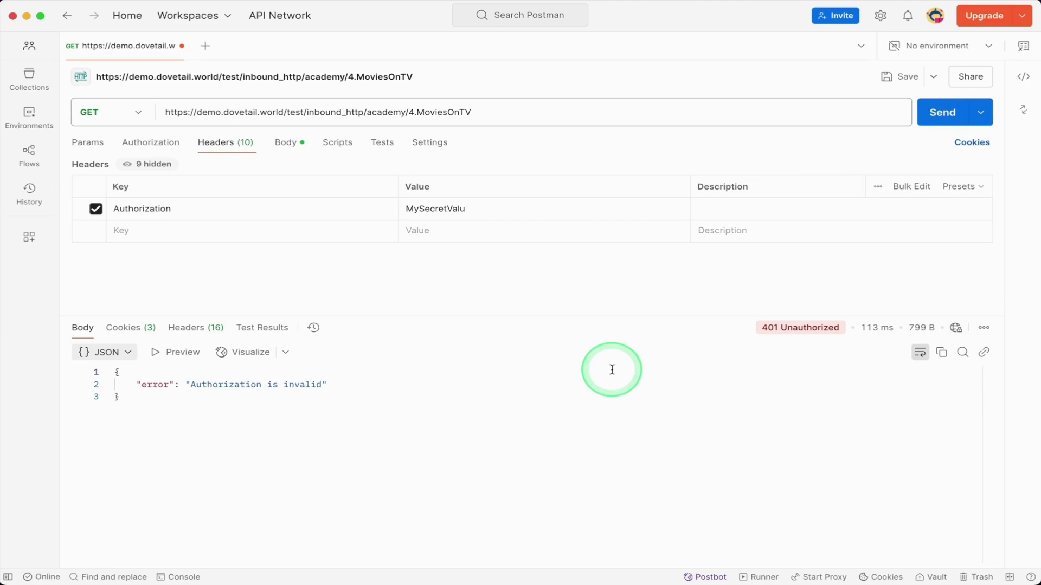
key("ctrl+Up")
left_click(302, 155)
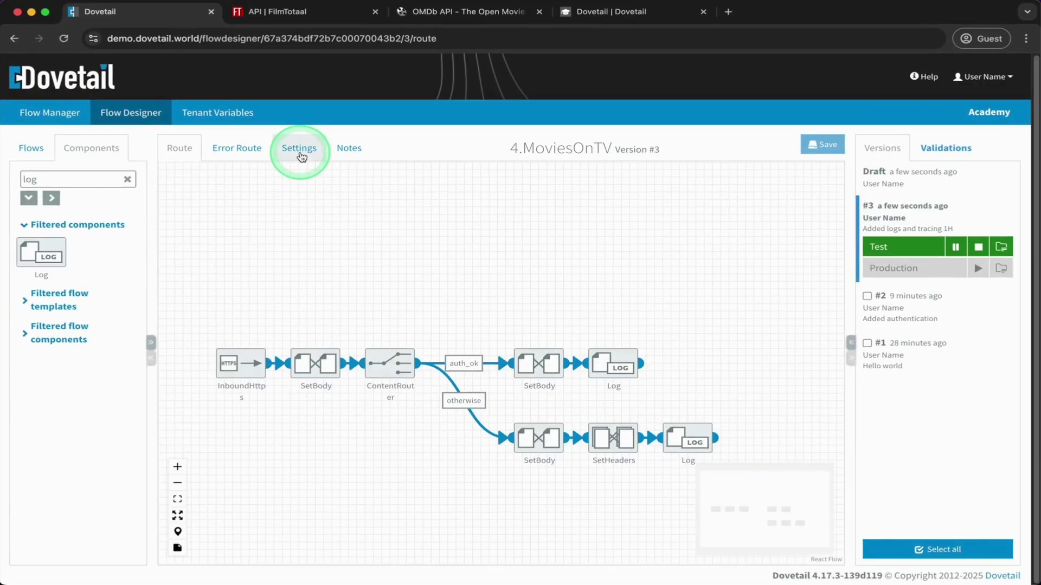
- Open the 4.MoviesOnTV flow's details from the installed flows overview
left_click(56, 115)
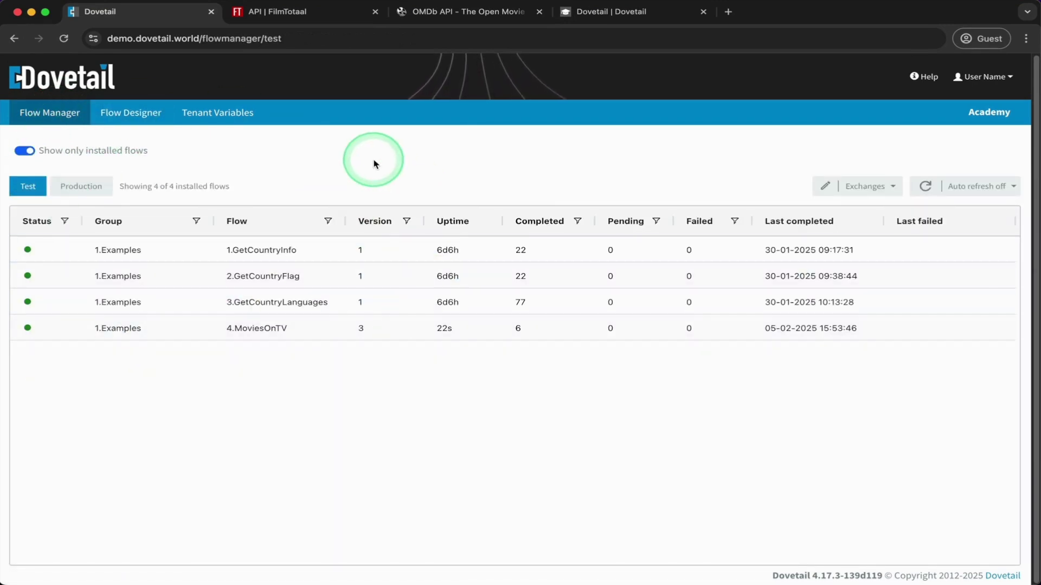
left_click(23, 152)
left_click(28, 153)
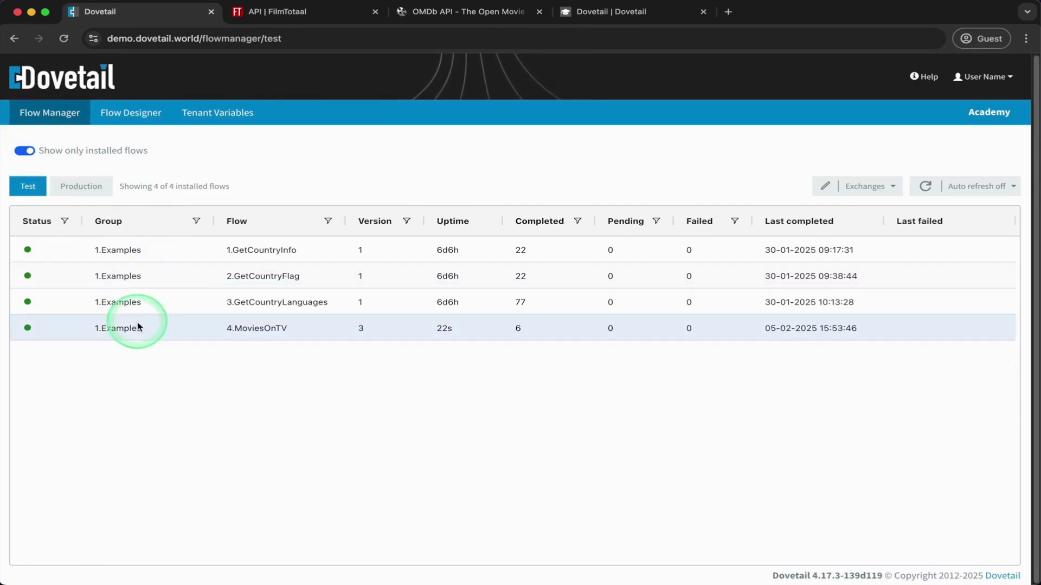
left_click(267, 330)
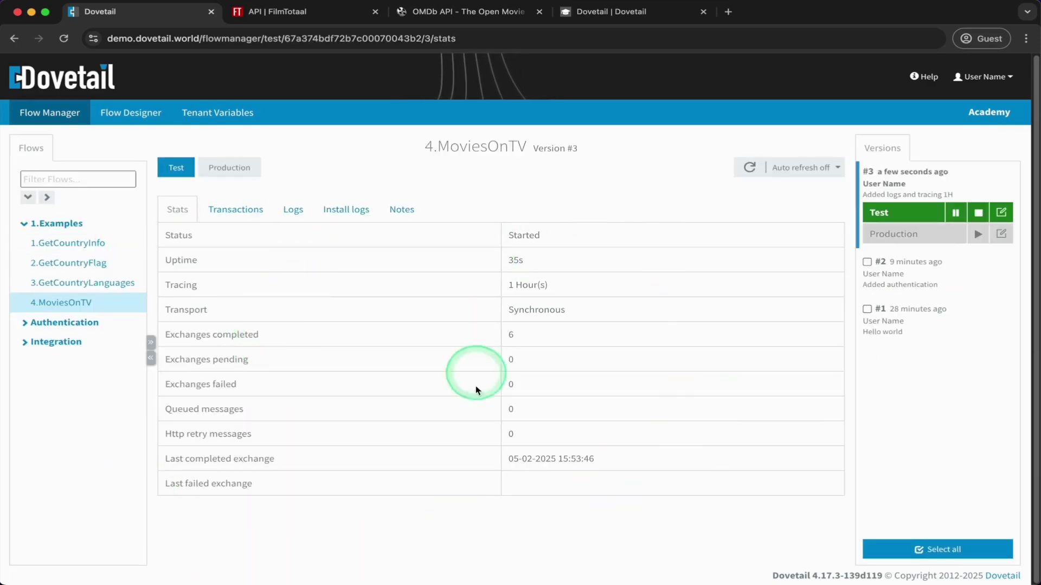
- Inspect the first log message's request headers and its 'Authorization is invalid' error body
left_click(227, 216)
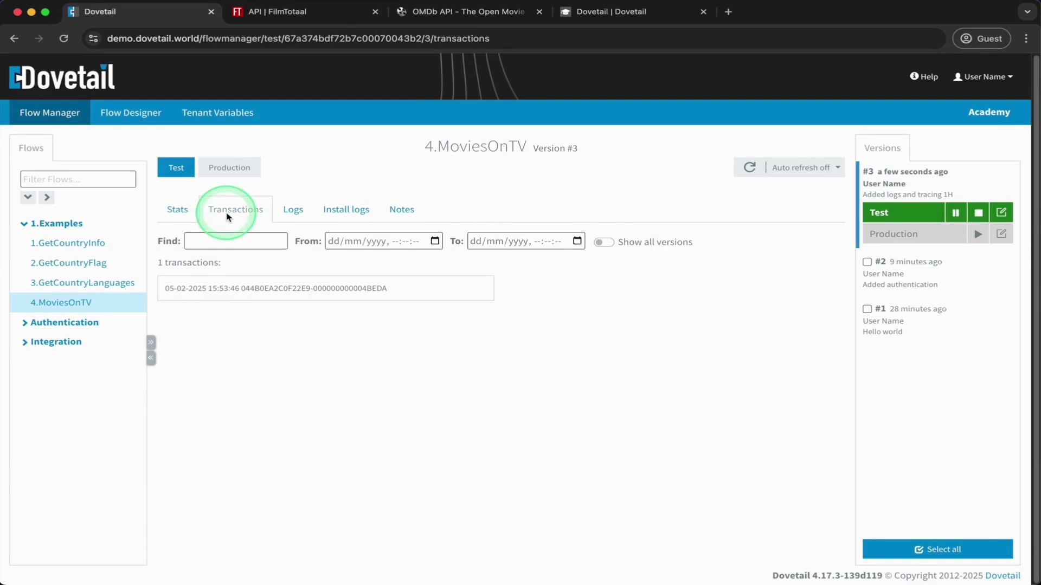
left_click(294, 211)
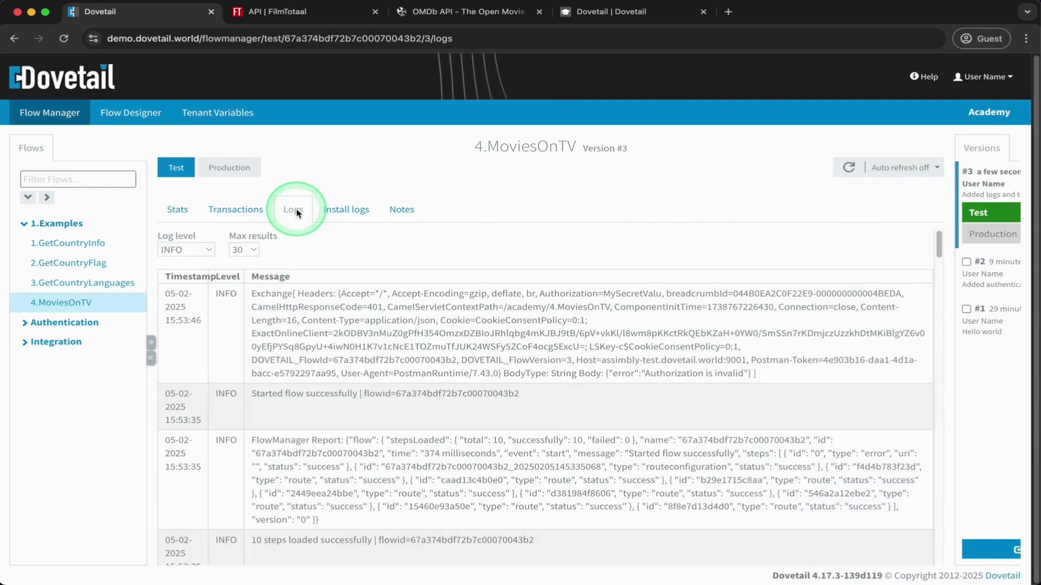
left_click_drag(262, 296, 767, 379)
left_click(767, 379)
left_click(381, 303)
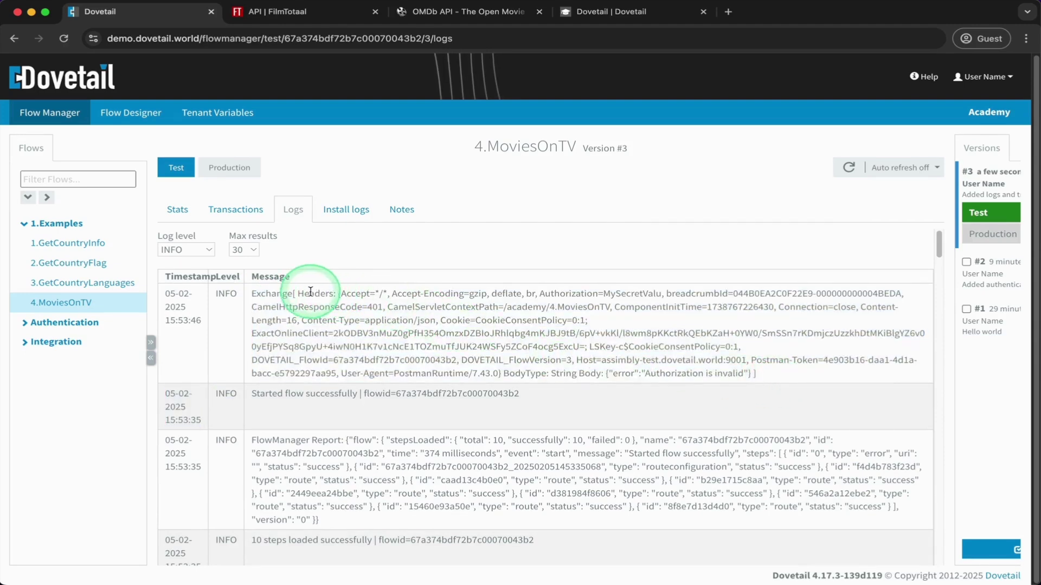
left_click_drag(371, 294, 672, 354)
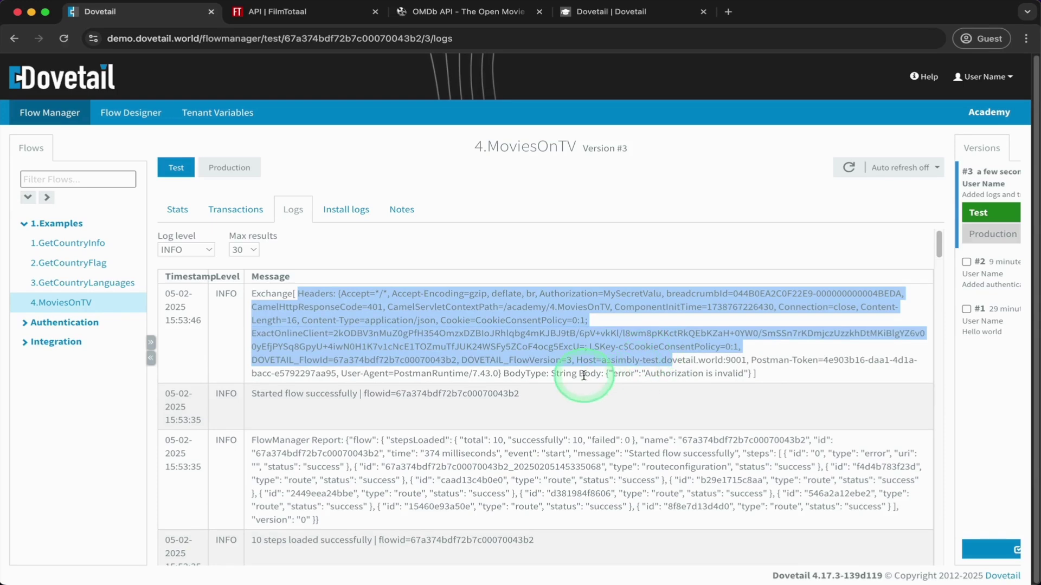
left_click_drag(607, 373, 753, 376)
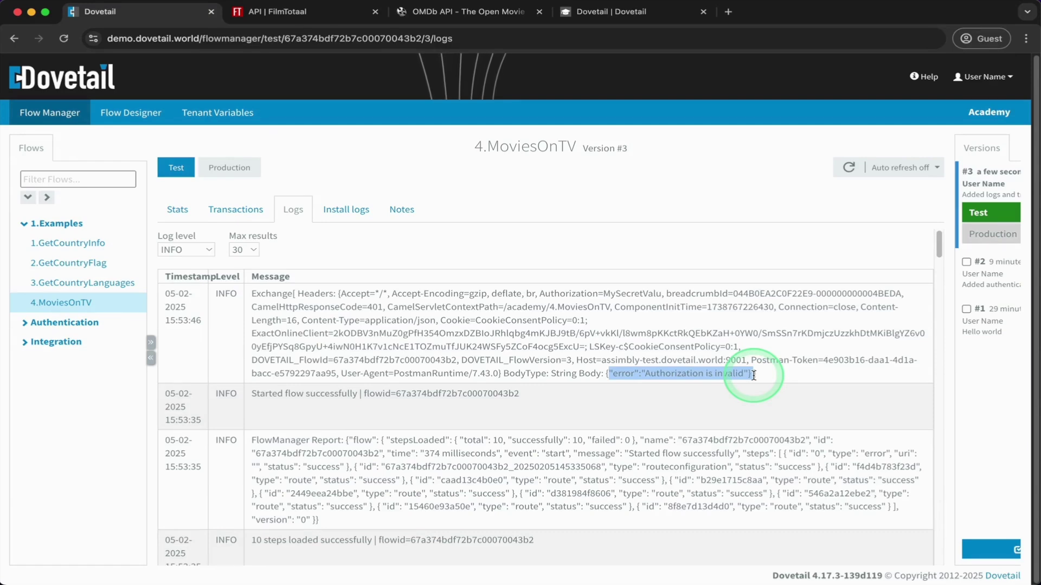
- Expand the failed transaction and inspect the inbound and SetBodyComponent steps' body and headers
left_click(248, 217)
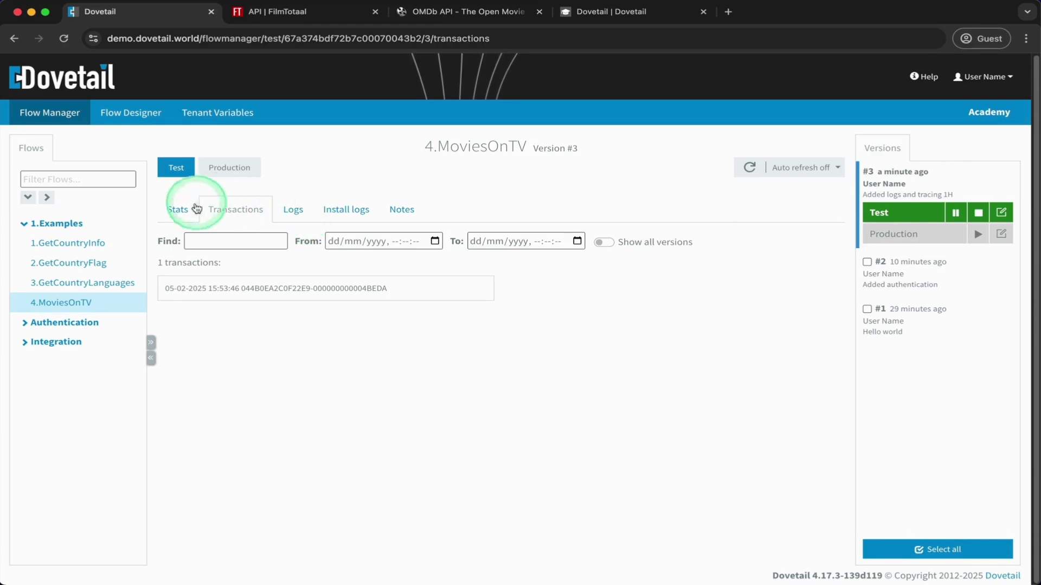
left_click(215, 293)
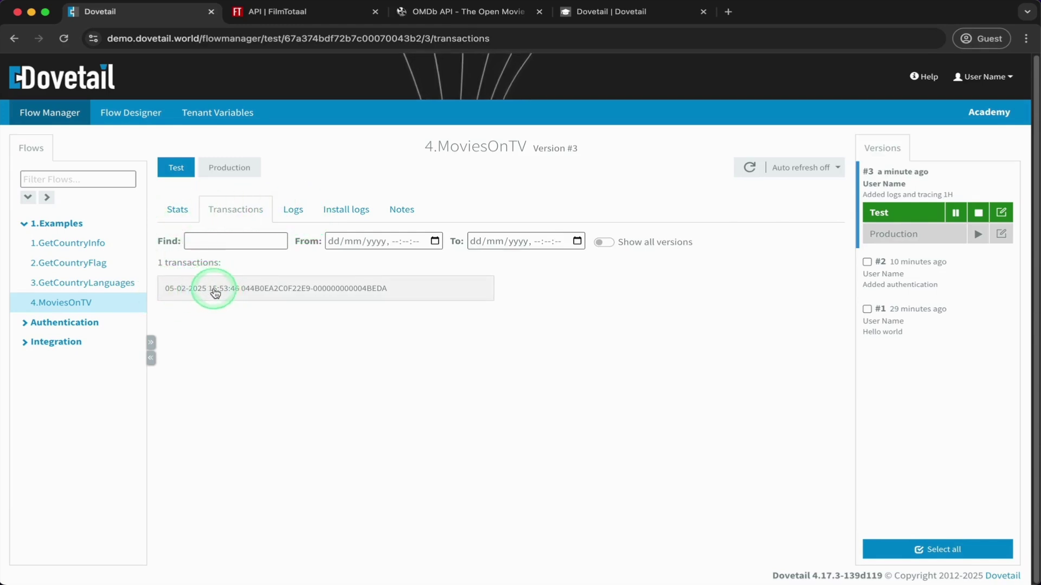
left_click(277, 315)
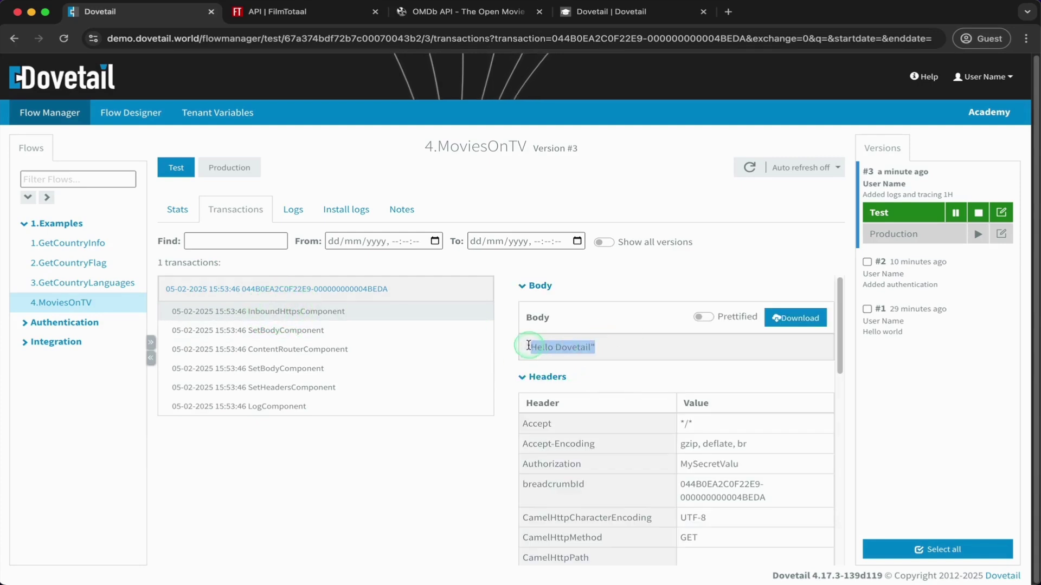
scroll(629, 458, "down", 1)
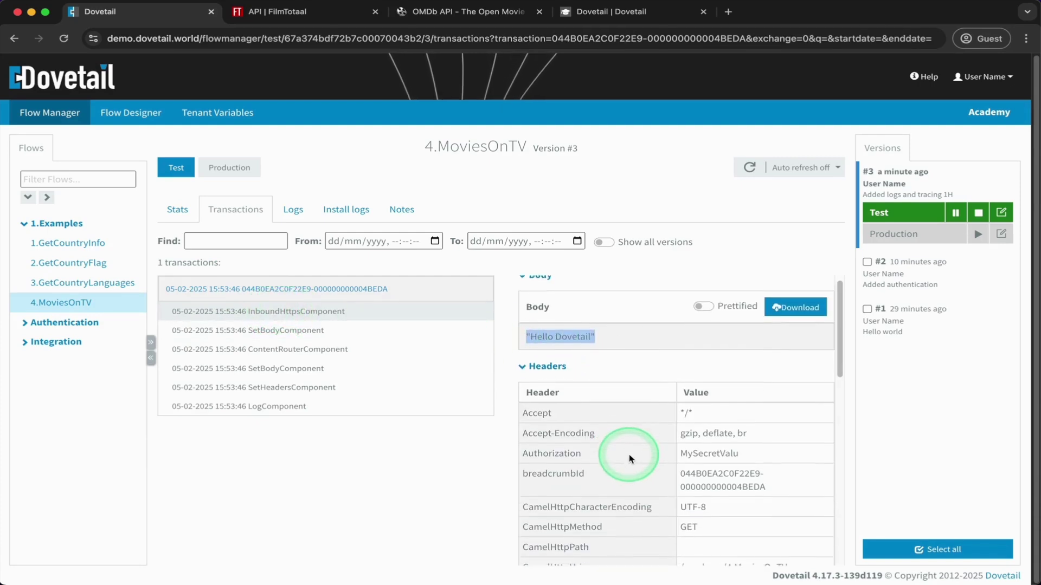
left_click_drag(739, 445, 699, 446)
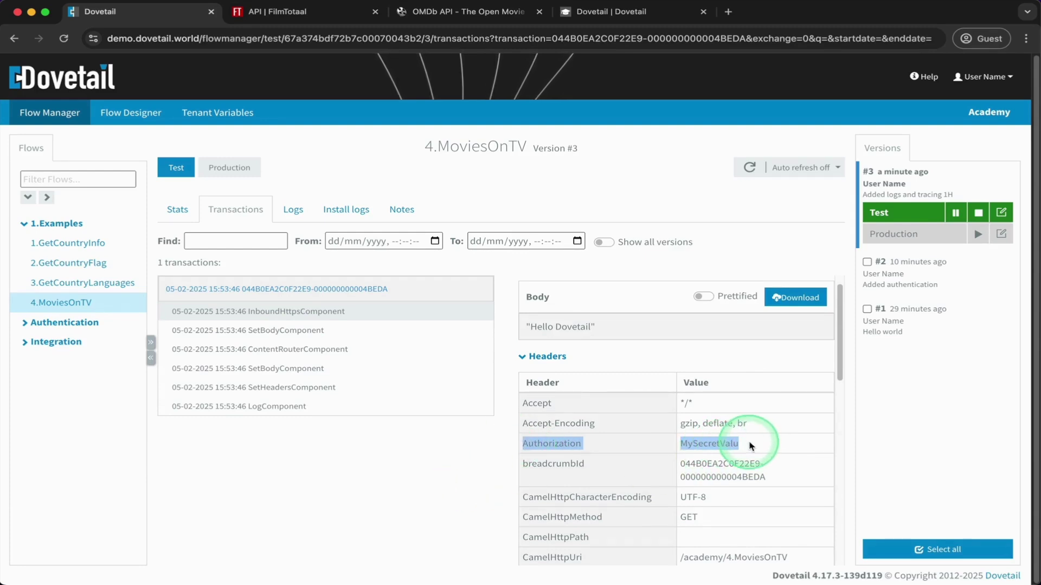
left_click(285, 332)
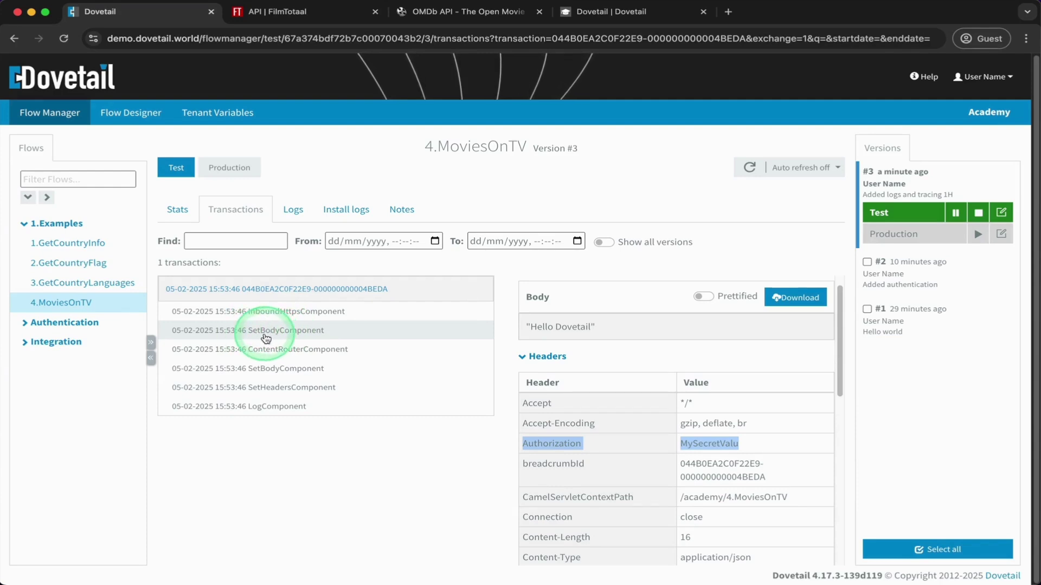
left_click_drag(607, 327, 535, 328)
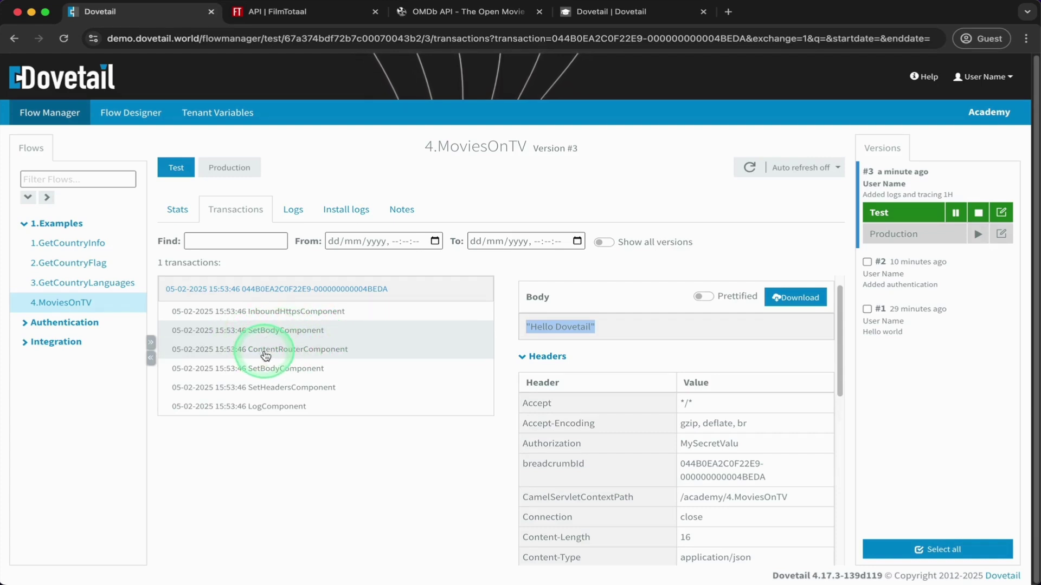
- Inspect the ContentRouter, SetHeaders and LogComponent steps, finding the invalid-authorization body and 401 code
left_click(265, 355)
left_click_drag(596, 336, 565, 327)
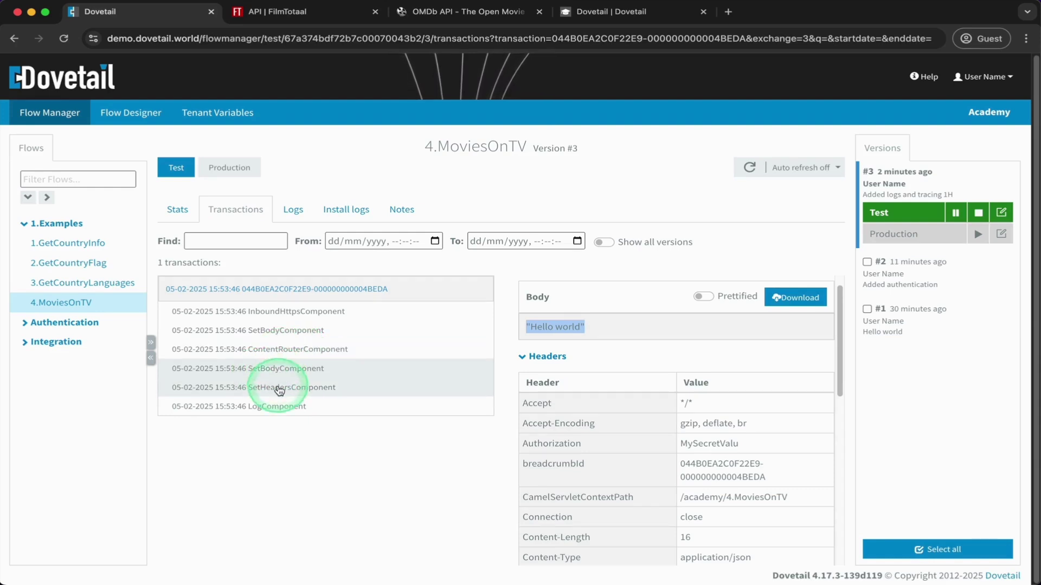
left_click(278, 389)
left_click_drag(696, 329, 524, 325)
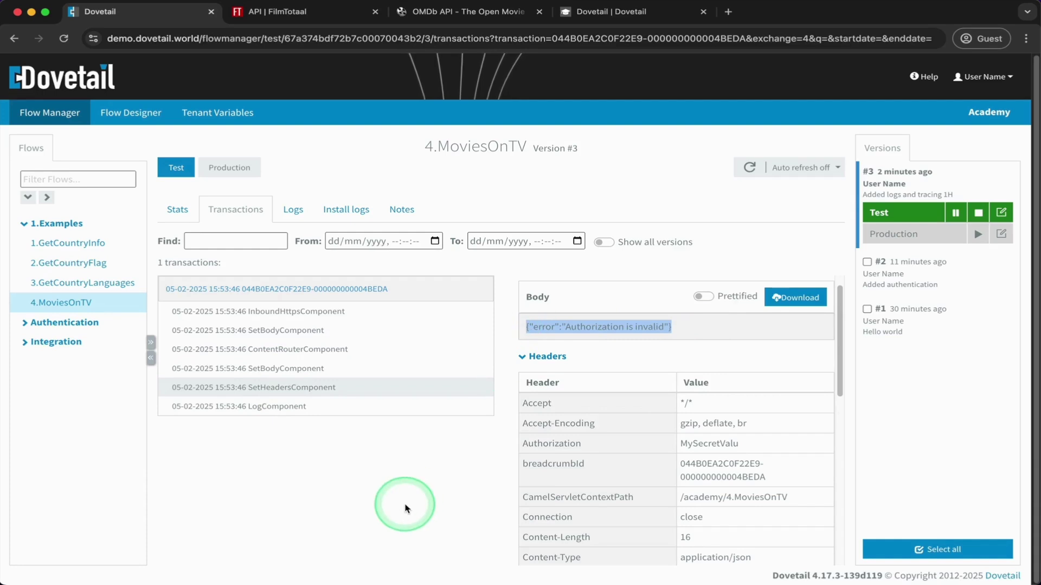
left_click(312, 408)
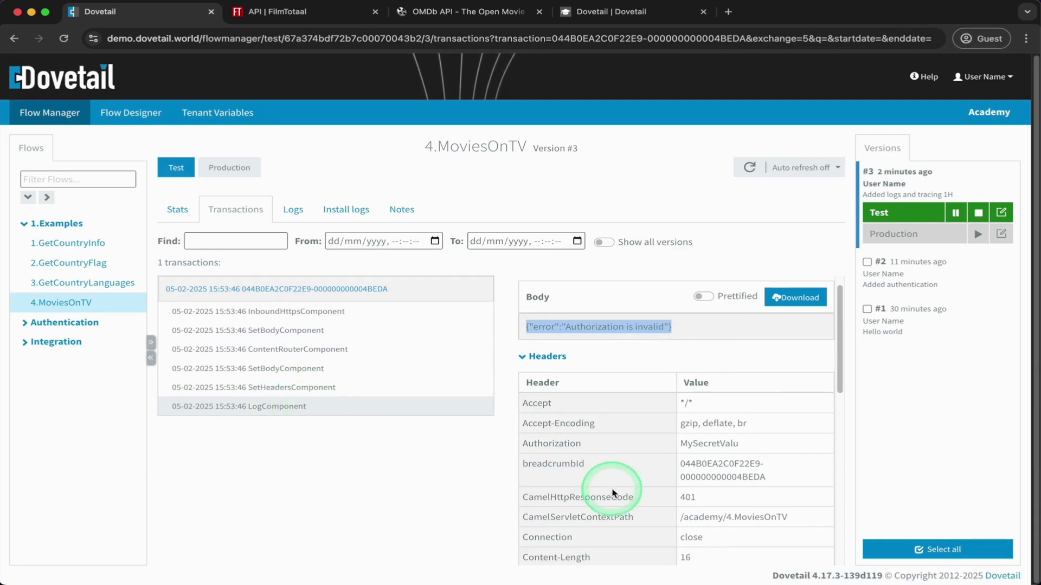
scroll(672, 488, "down", 1)
left_click_drag(692, 492, 614, 477)
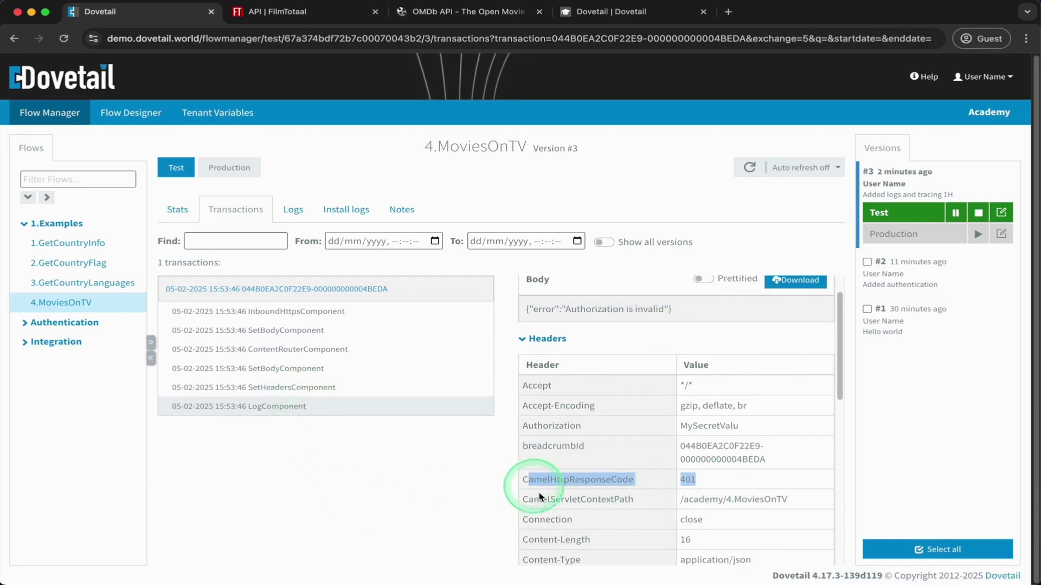
scroll(748, 553, "down", 1)
left_click_drag(751, 543, 712, 542)
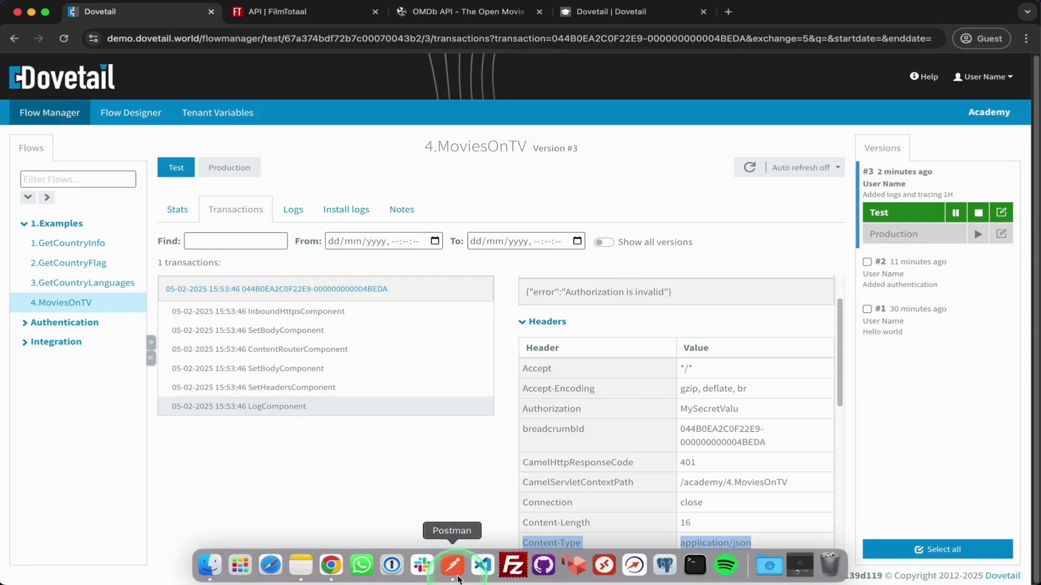
- Correct the Authorization header to the full secret and resend, getting 200 OK 'Auth is ok'
left_click(461, 574)
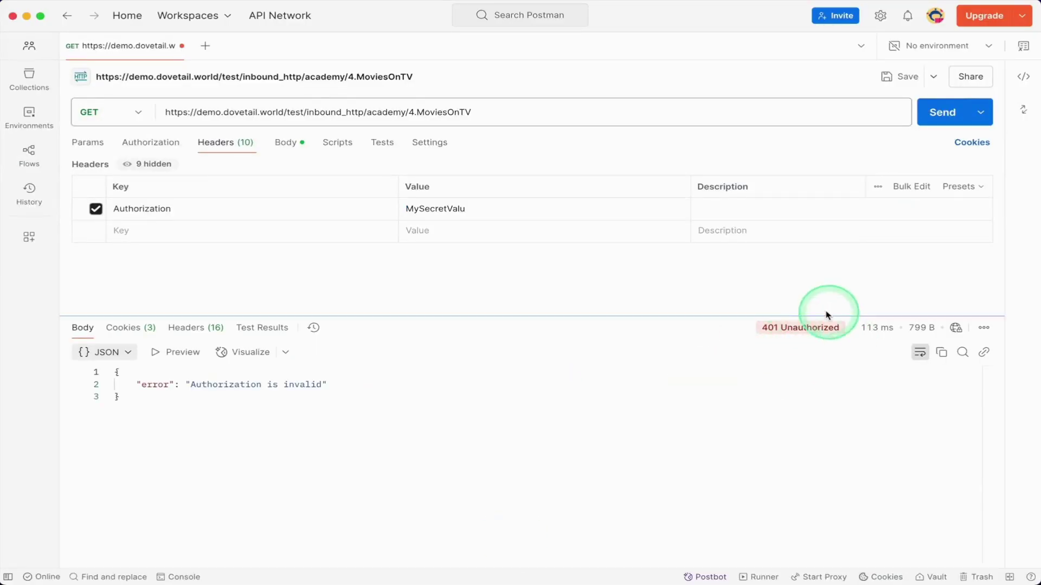
left_click(459, 208)
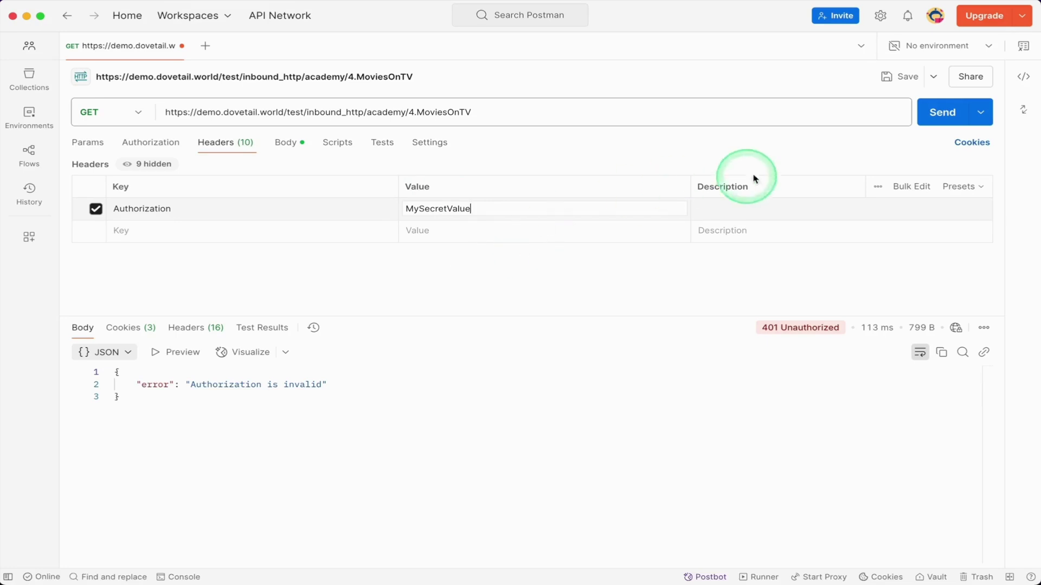
left_click(942, 111)
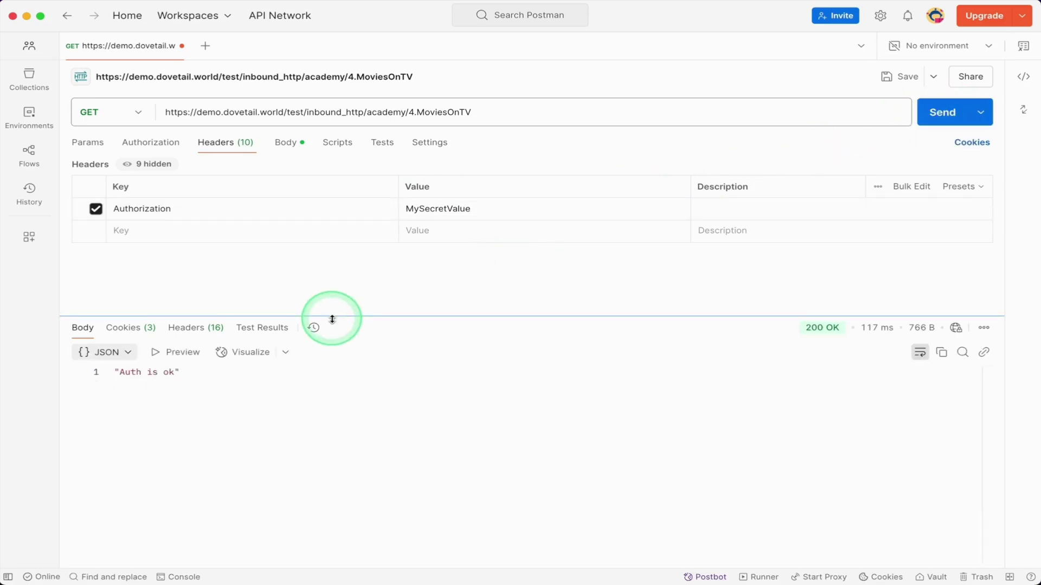
key("ctrl+Up")
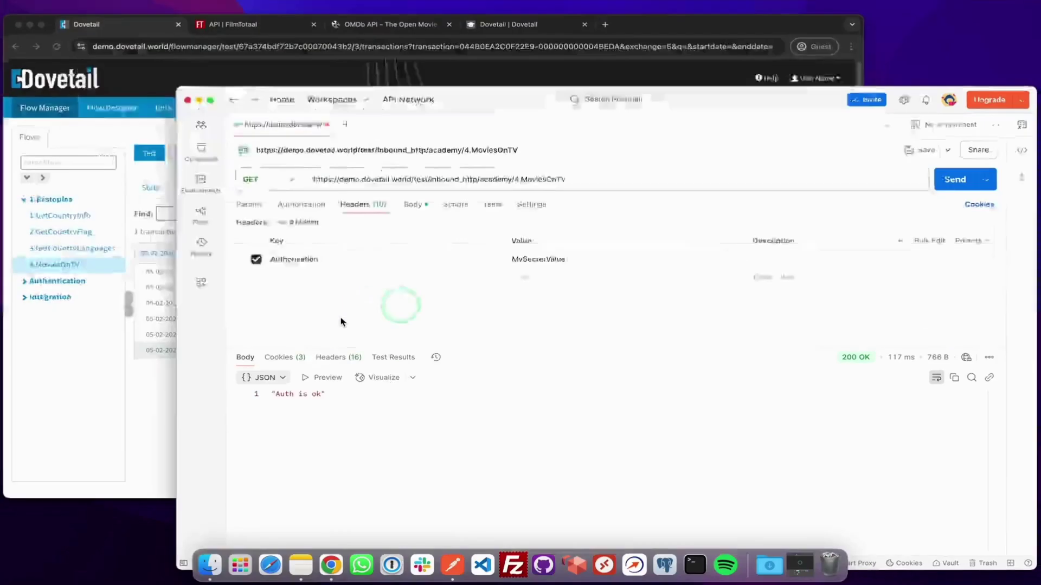
- Set the transactions list to auto refresh every 30 seconds and reload it
left_click(183, 233)
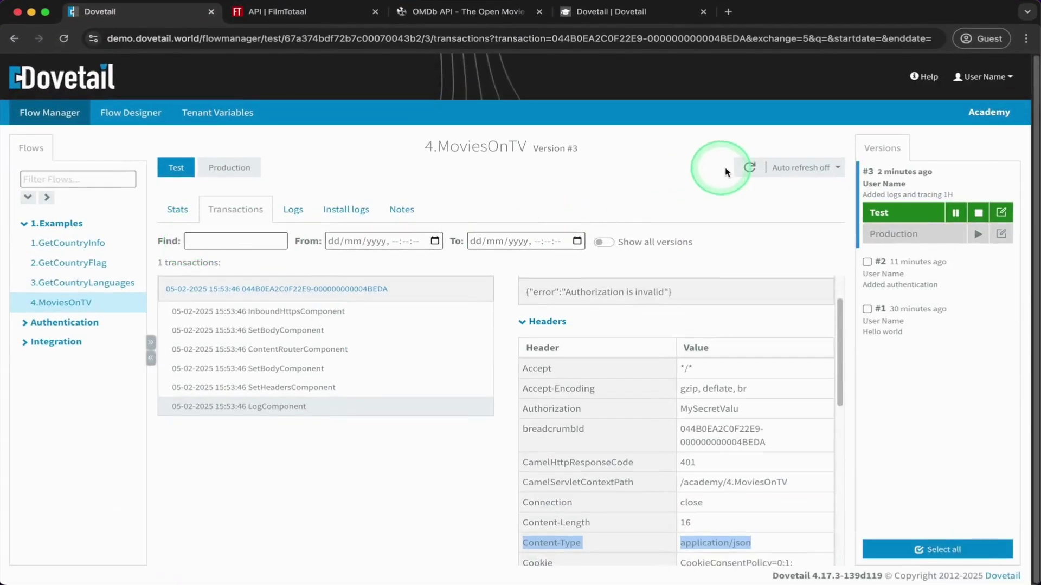
left_click(787, 172)
left_click(777, 208)
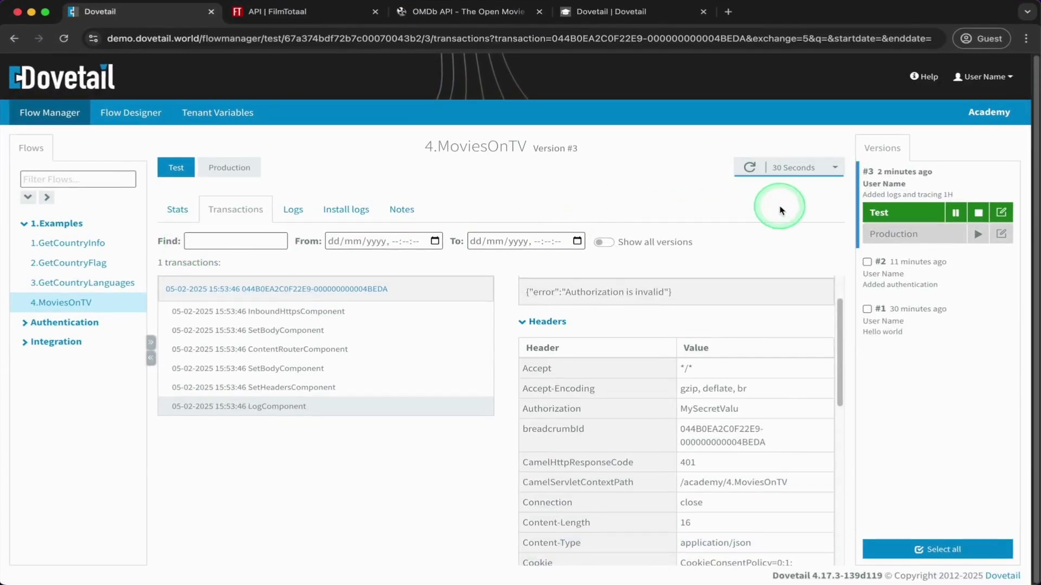
left_click(750, 167)
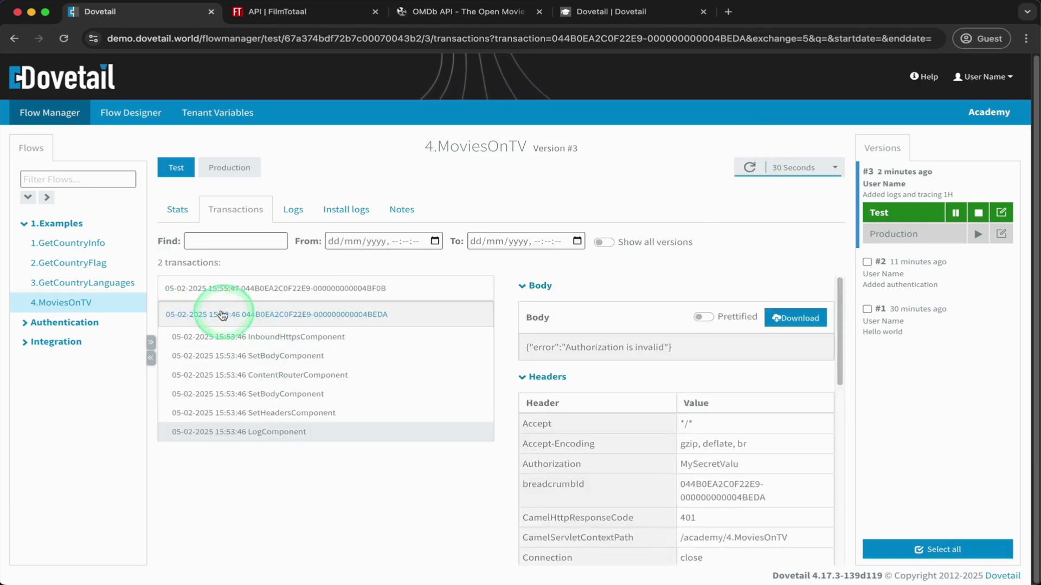
- Expand the newest transaction and inspect its SetBody, content router and LogComponent steps
left_click(216, 291)
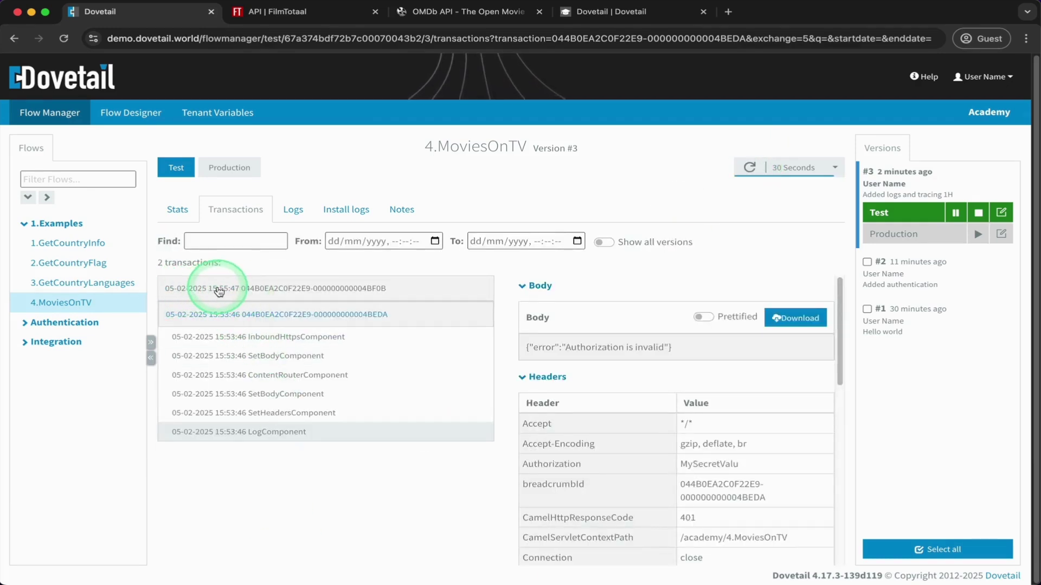
left_click(274, 330)
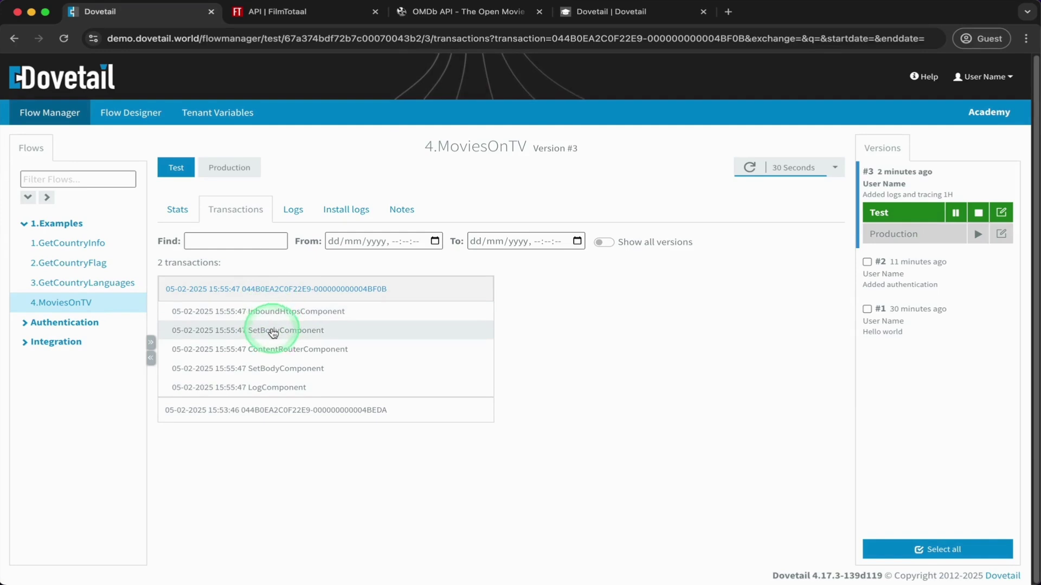
left_click_drag(613, 352, 522, 349)
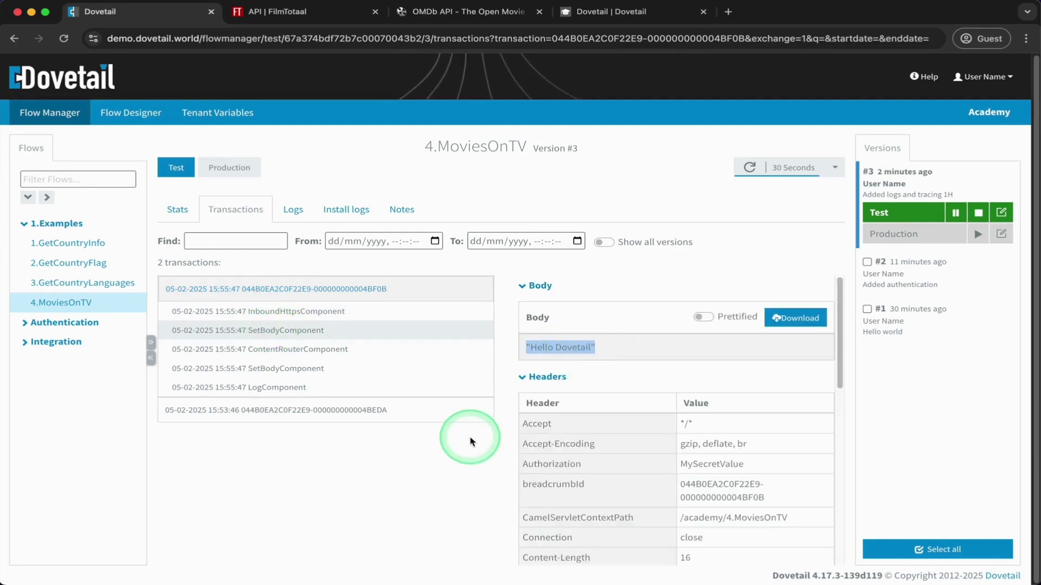
left_click(304, 357)
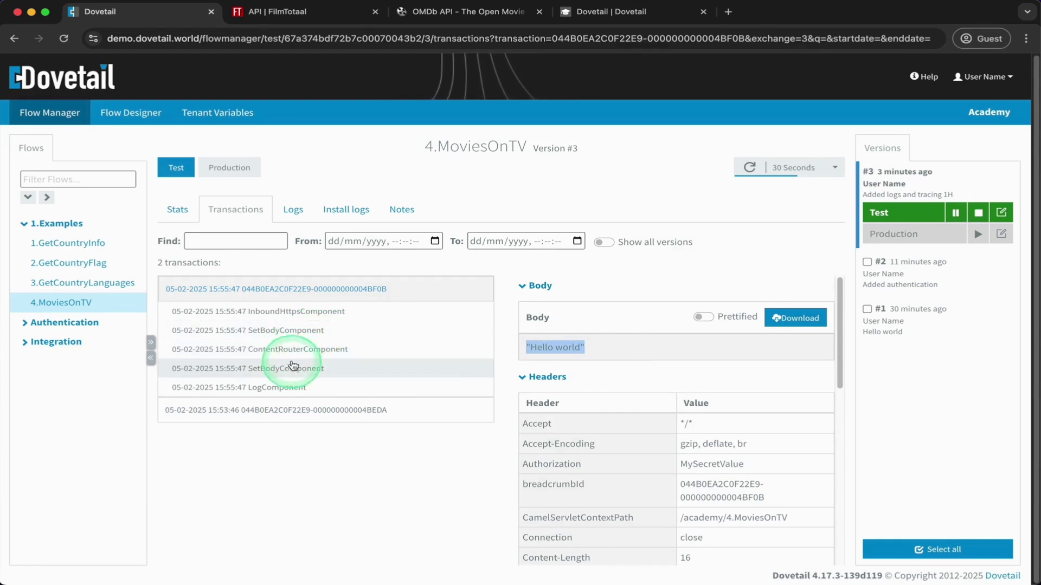
left_click(283, 386)
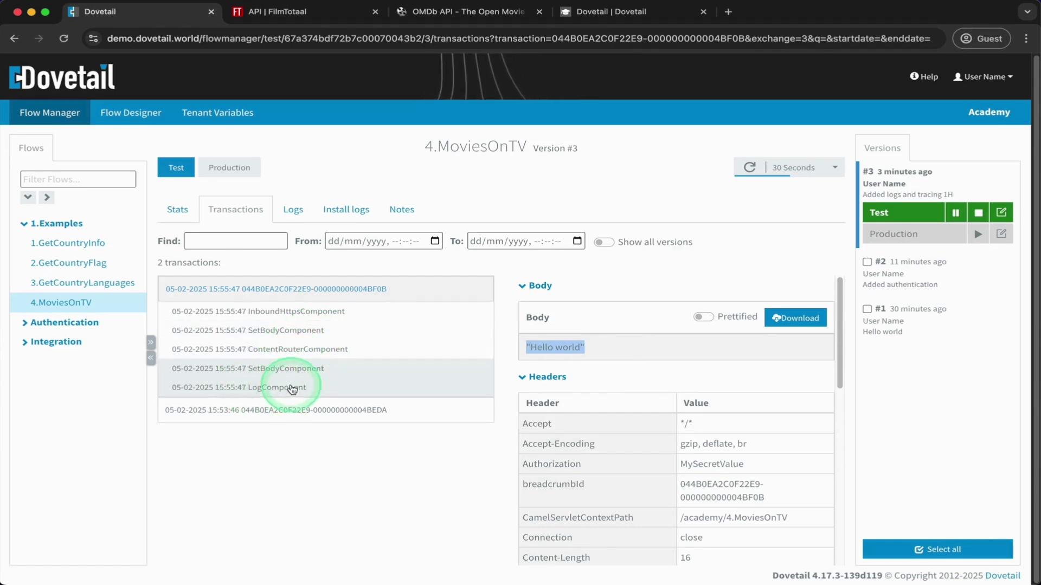
left_click(288, 389)
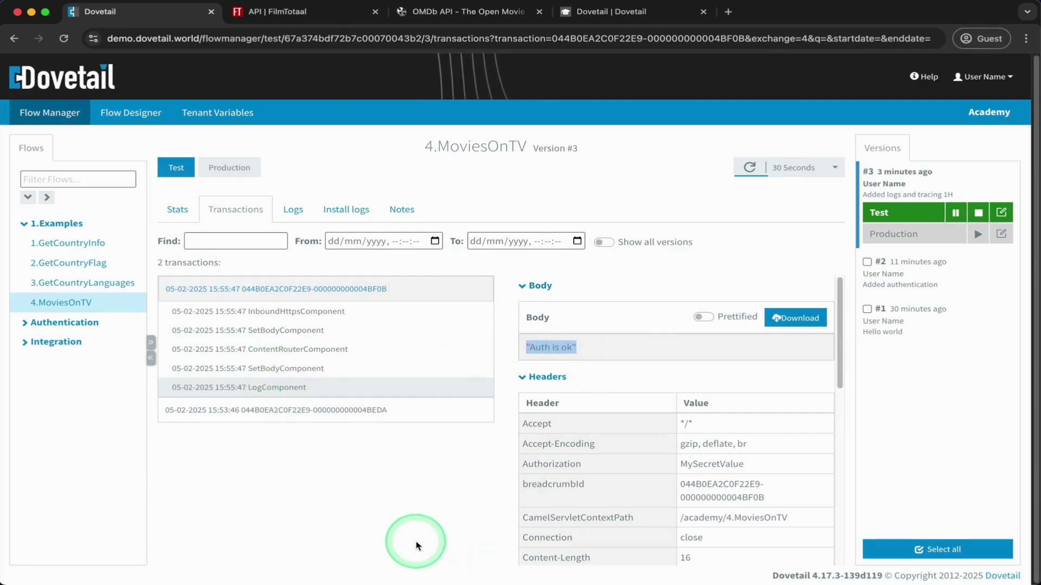
- Check the latest log entry's headers and 'Auth is ok' body, then view the Stats
left_click(290, 215)
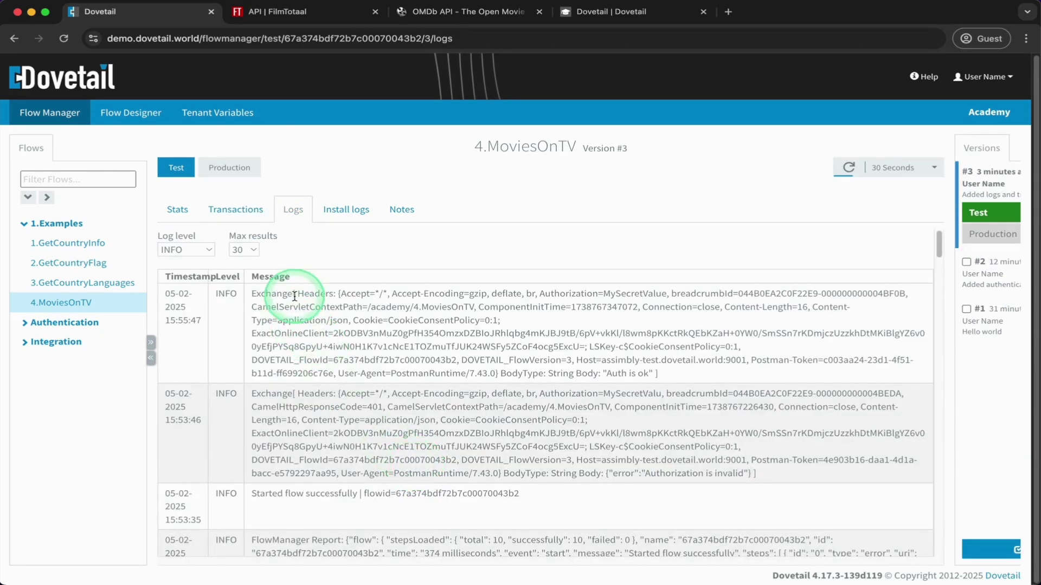
left_click_drag(297, 293, 548, 346)
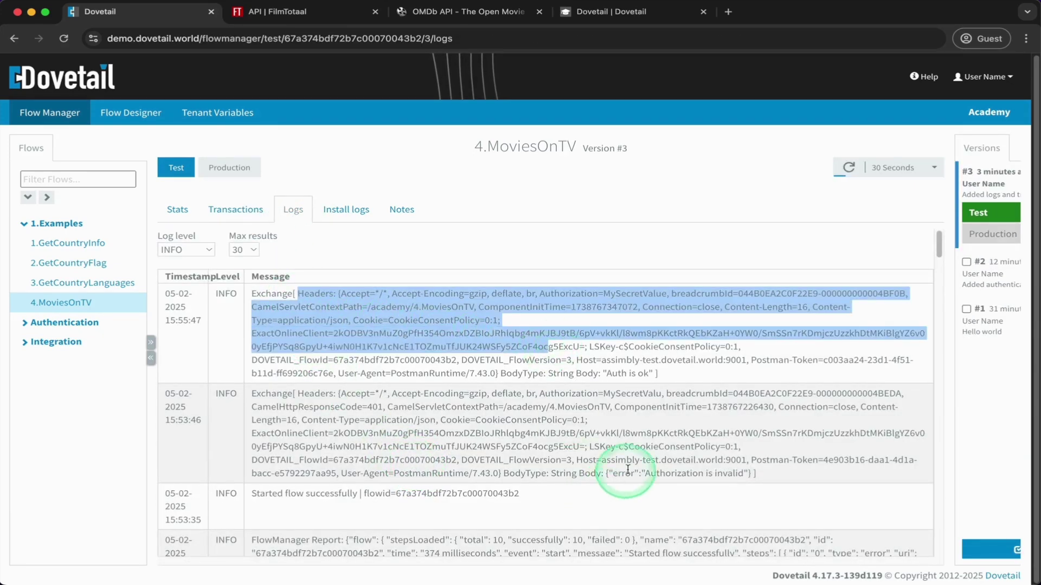
left_click_drag(655, 372, 632, 371)
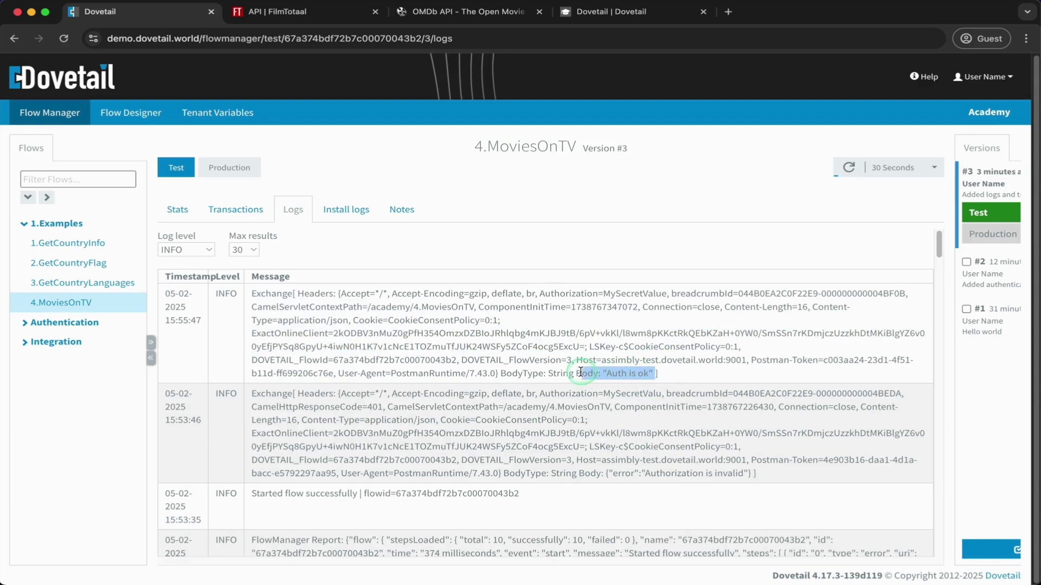
left_click(546, 410)
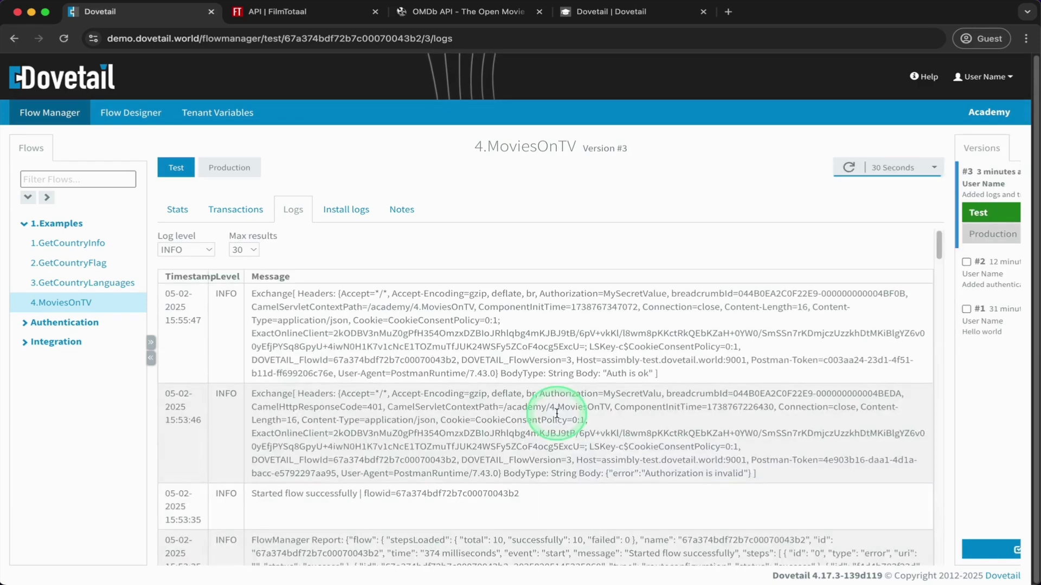
left_click(178, 210)
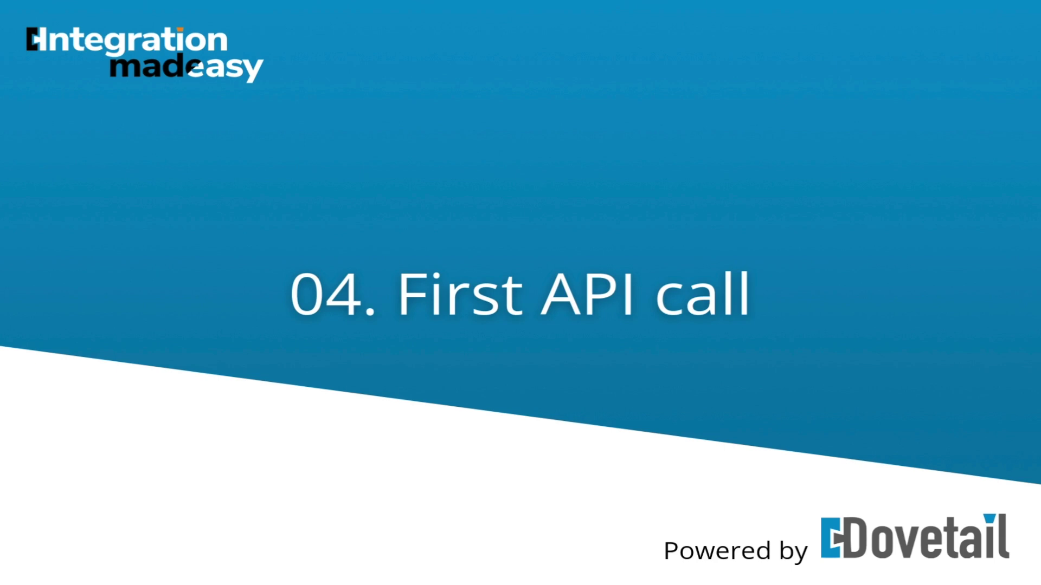
- Open 4.MoviesOnTV's Route tab in the Flow Designer
left_click(323, 274)
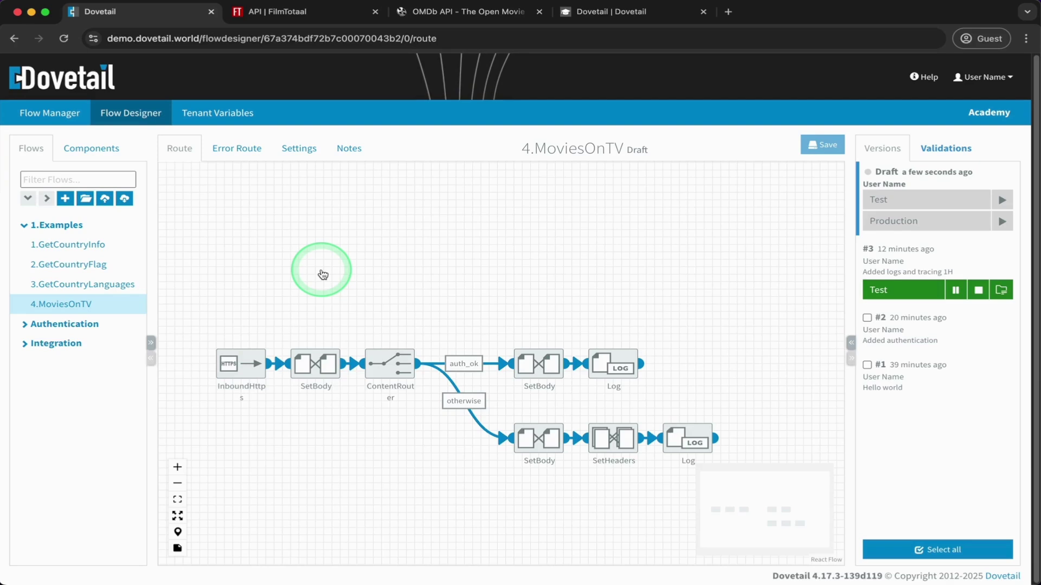
- Review the filmsoptv.xml request URL, dag date format and sorteer values, and copy the URL
left_click(320, 11)
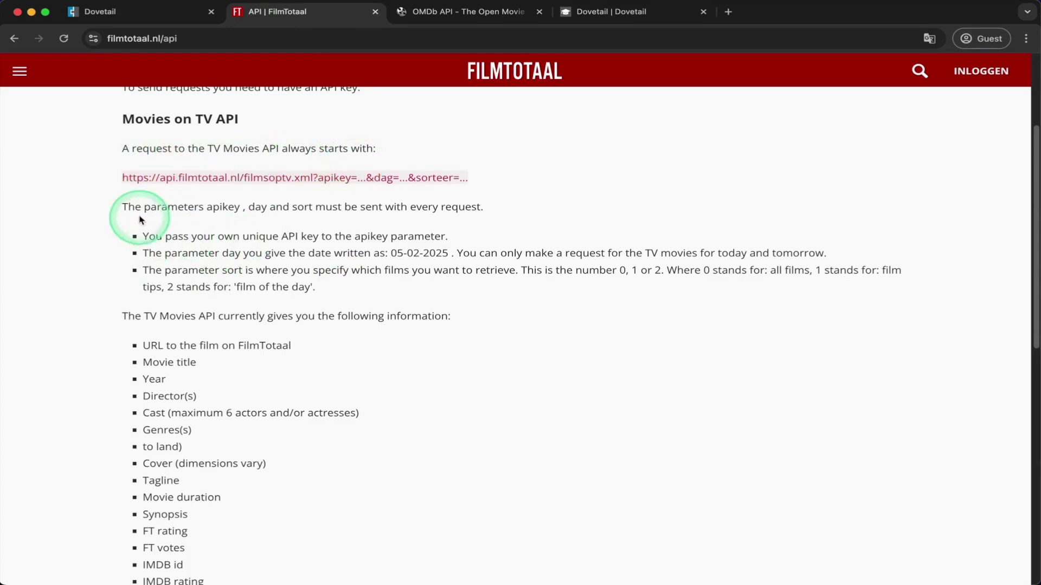
left_click_drag(122, 178, 237, 179)
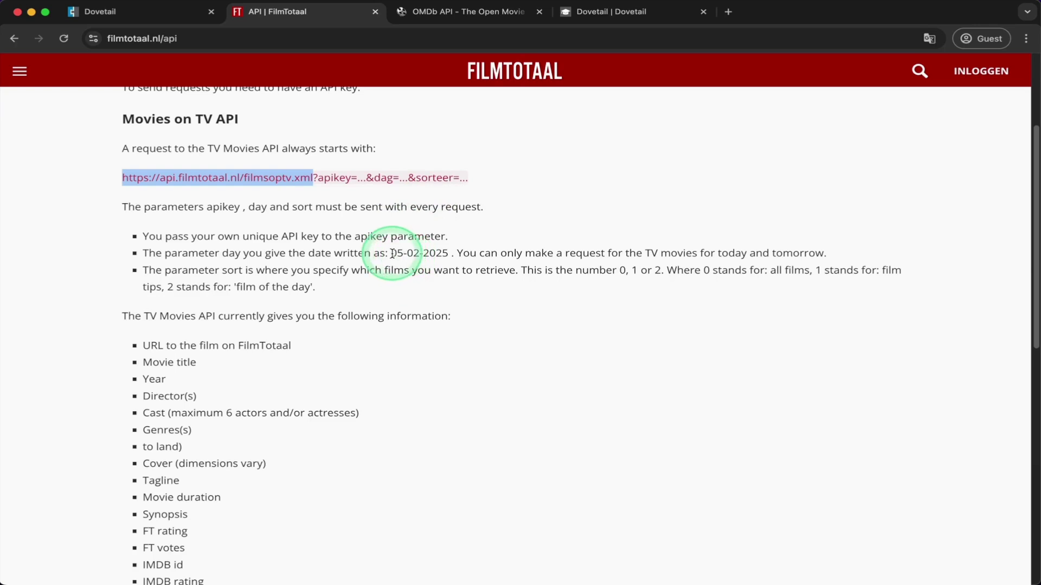
left_click_drag(391, 253, 429, 254)
left_click(442, 295)
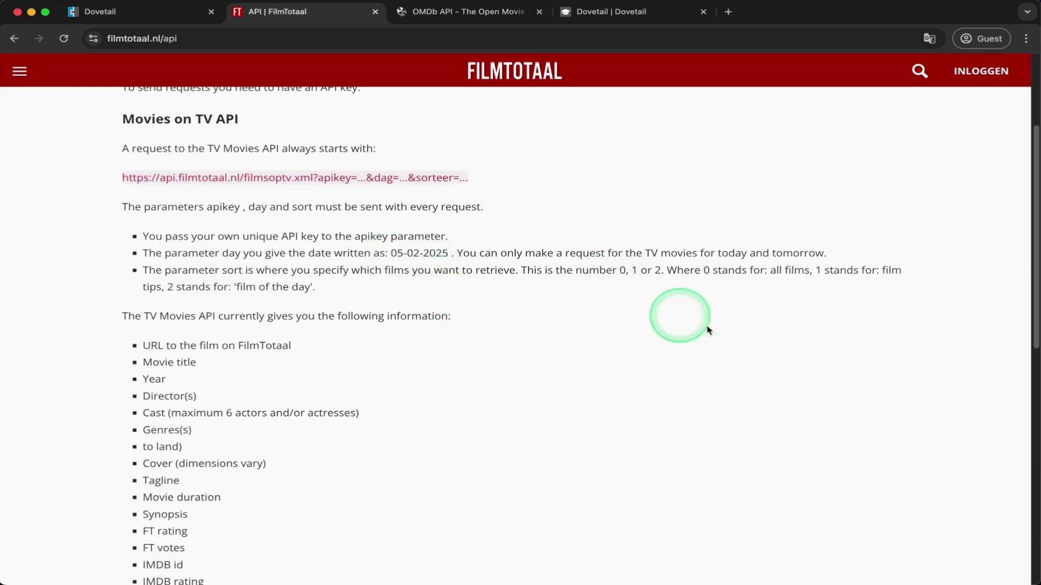
left_click_drag(809, 270, 677, 270)
left_click_drag(123, 177, 470, 177)
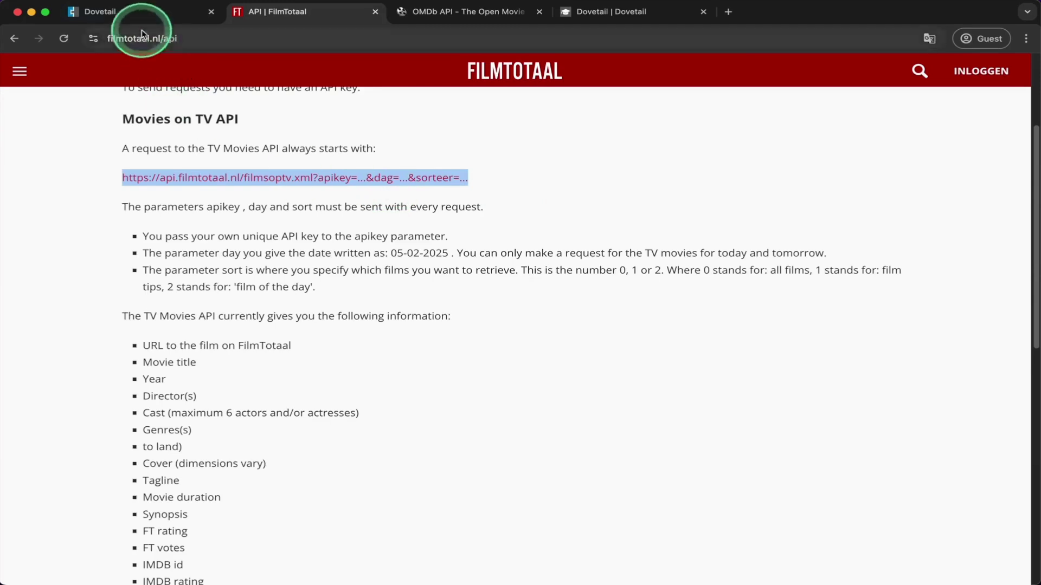
left_click(139, 13)
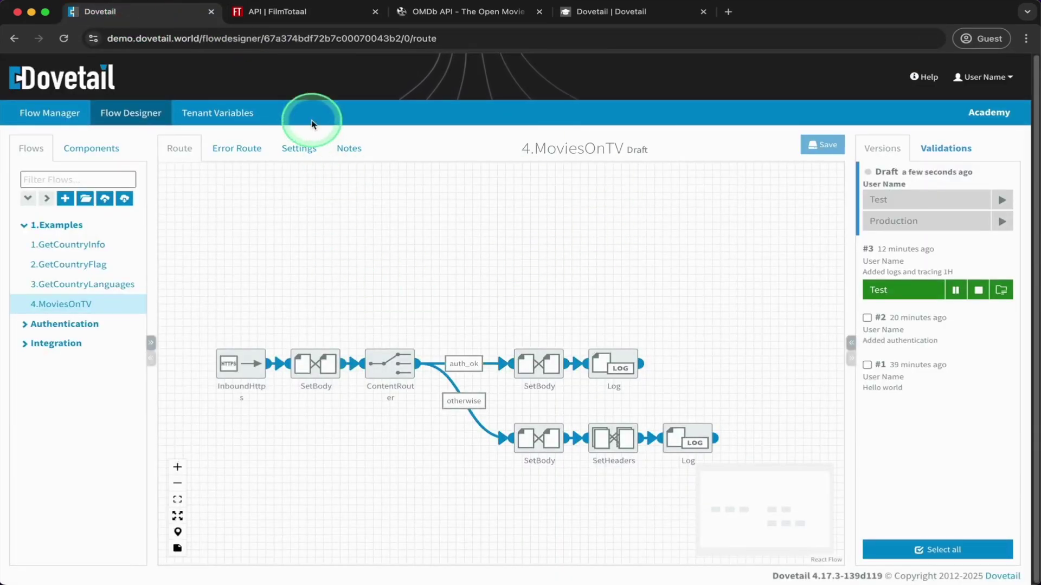
- Add a new flow property named FILM_url and paste the copied URL as its Test value
left_click(298, 148)
scroll(539, 417, "down", 3)
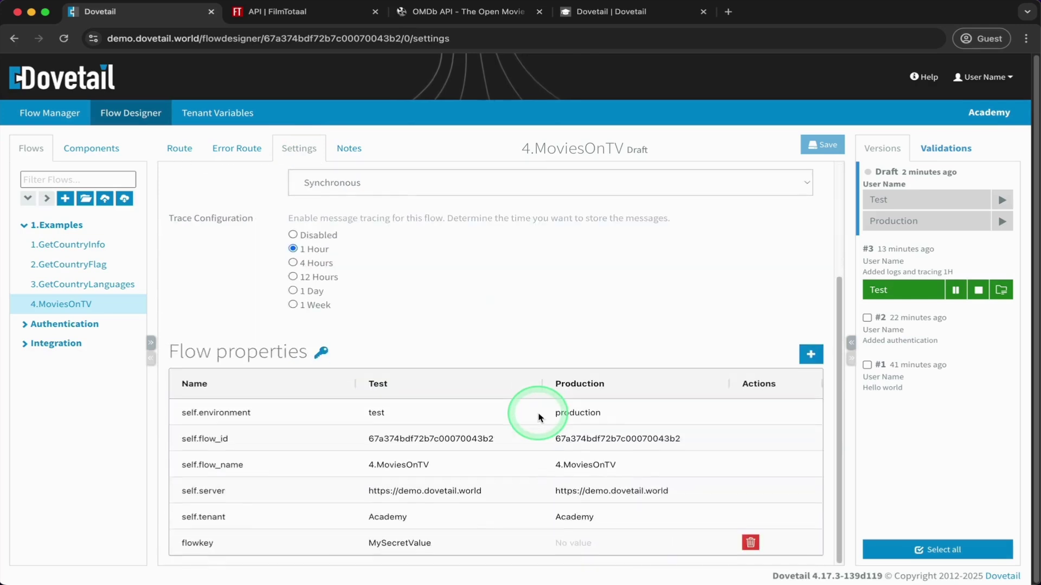
left_click(811, 354)
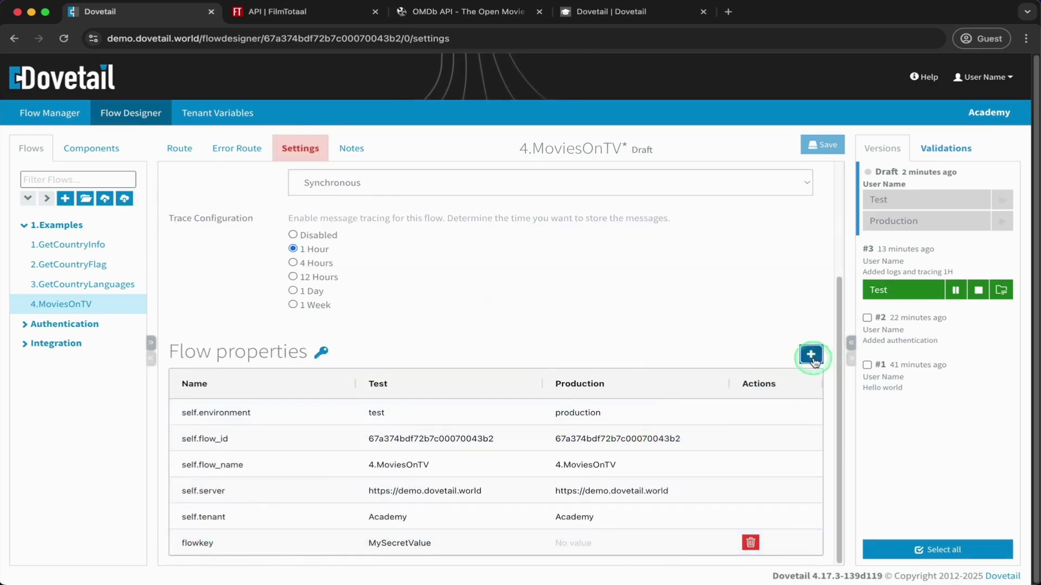
scroll(347, 433, "down", 1)
left_click(214, 521)
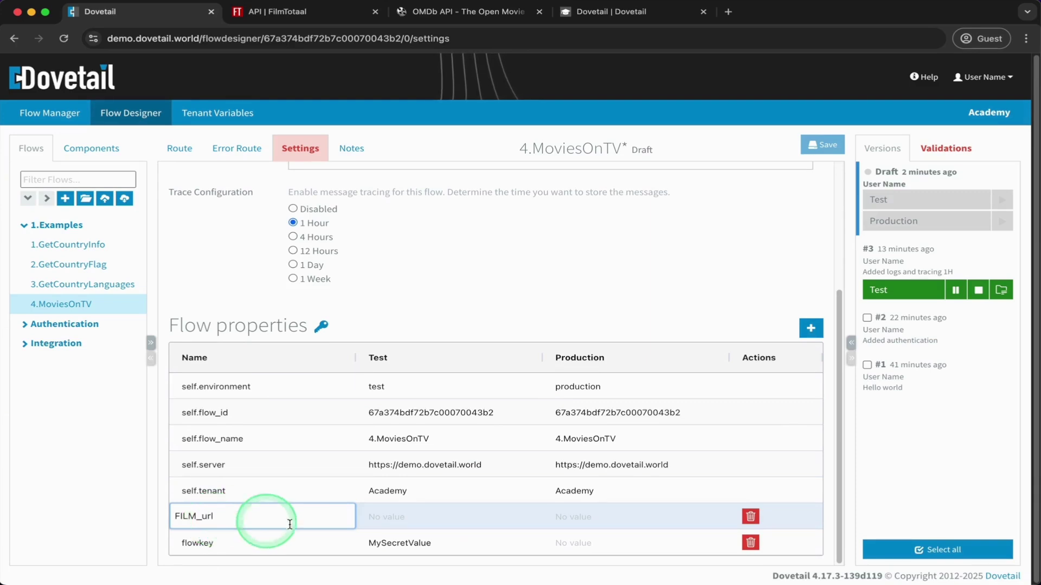
left_click(415, 518)
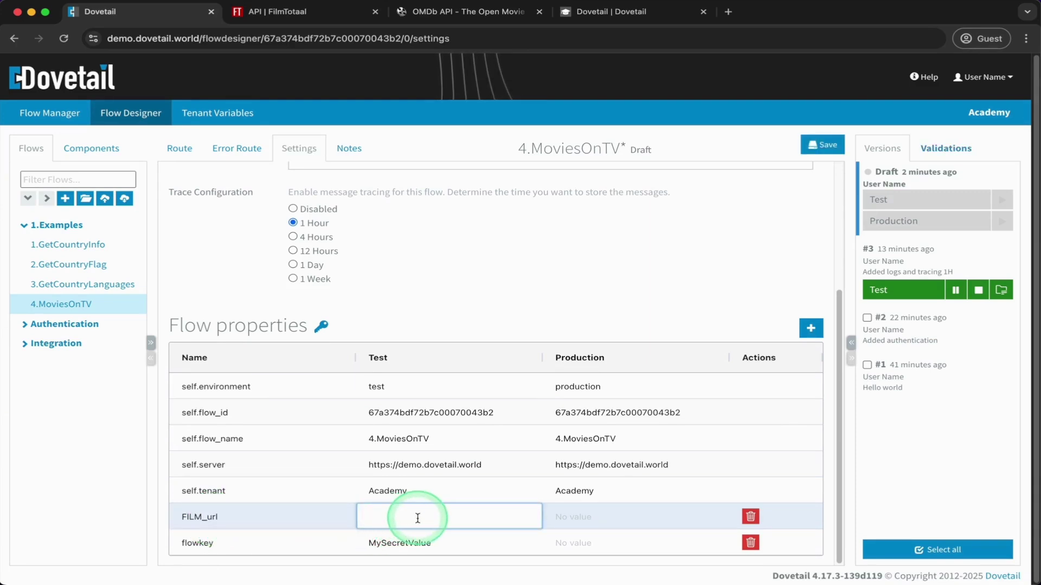
left_click_drag(403, 518, 565, 528)
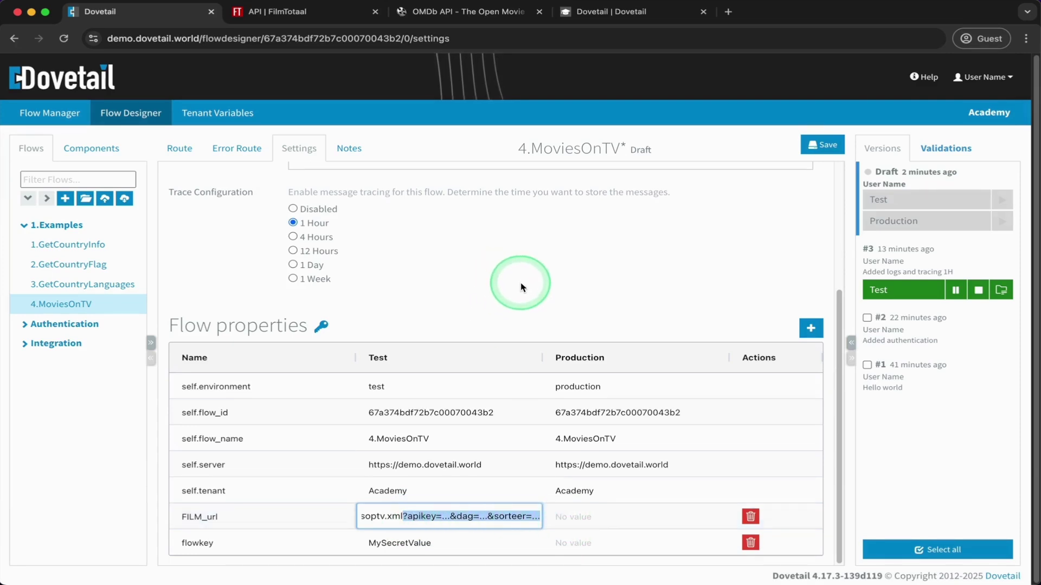
key("BackSpace")
left_click(607, 516)
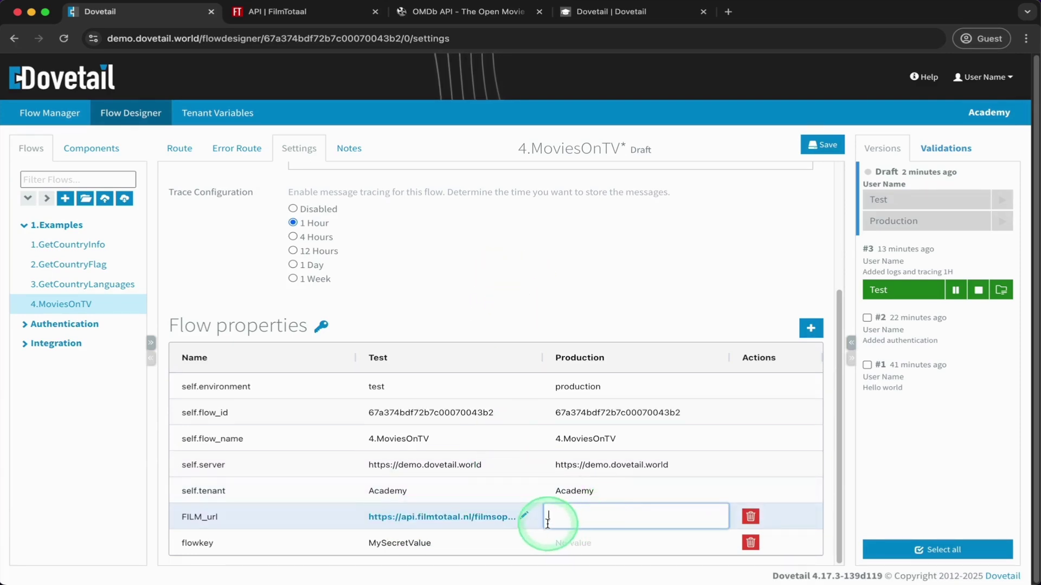
left_click(524, 516)
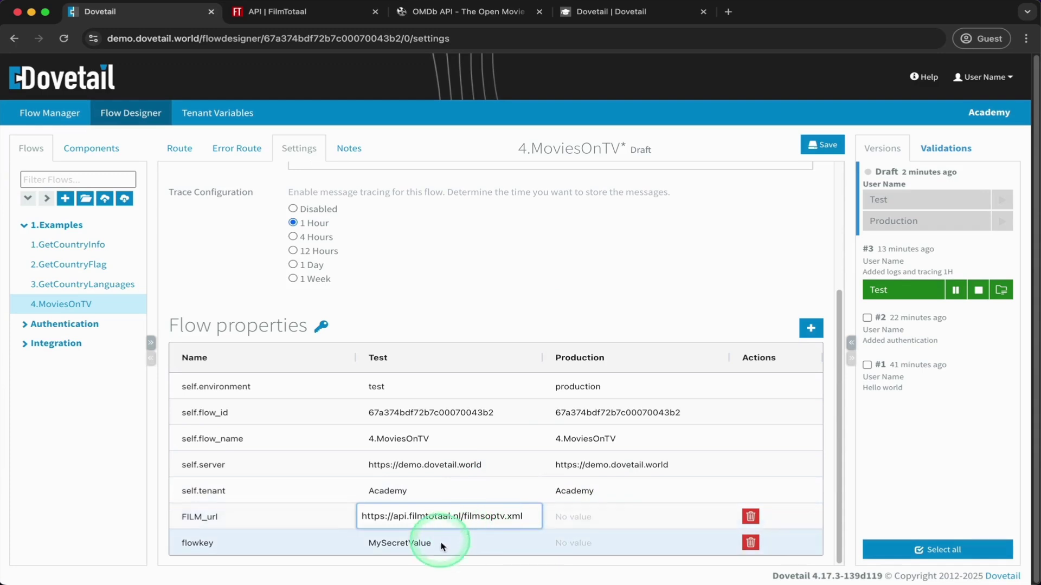
left_click(659, 297)
key("super+s")
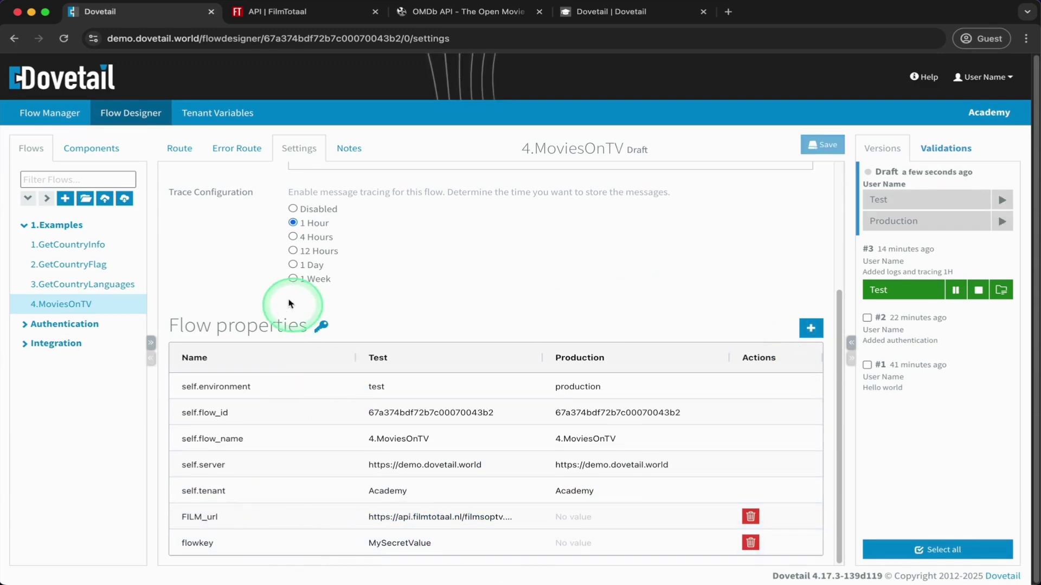
left_click(187, 155)
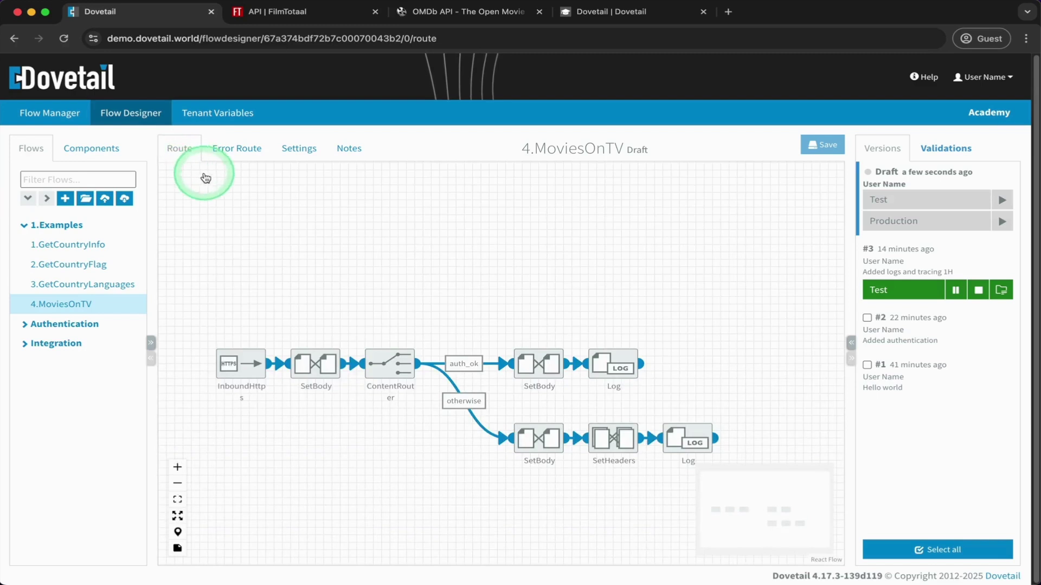
left_click(547, 319)
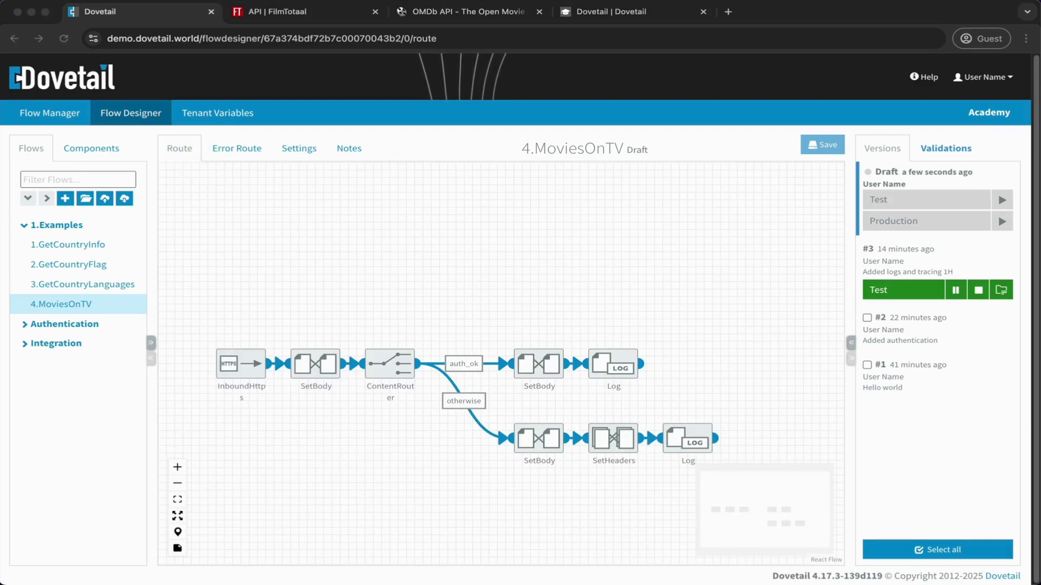
left_click(262, 102)
left_click(288, 293)
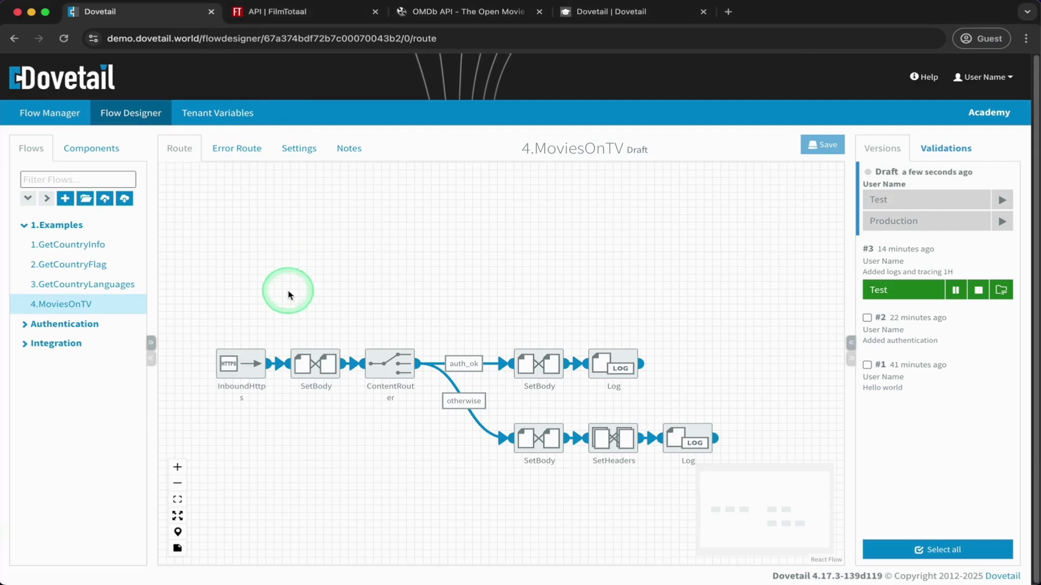
left_click(216, 119)
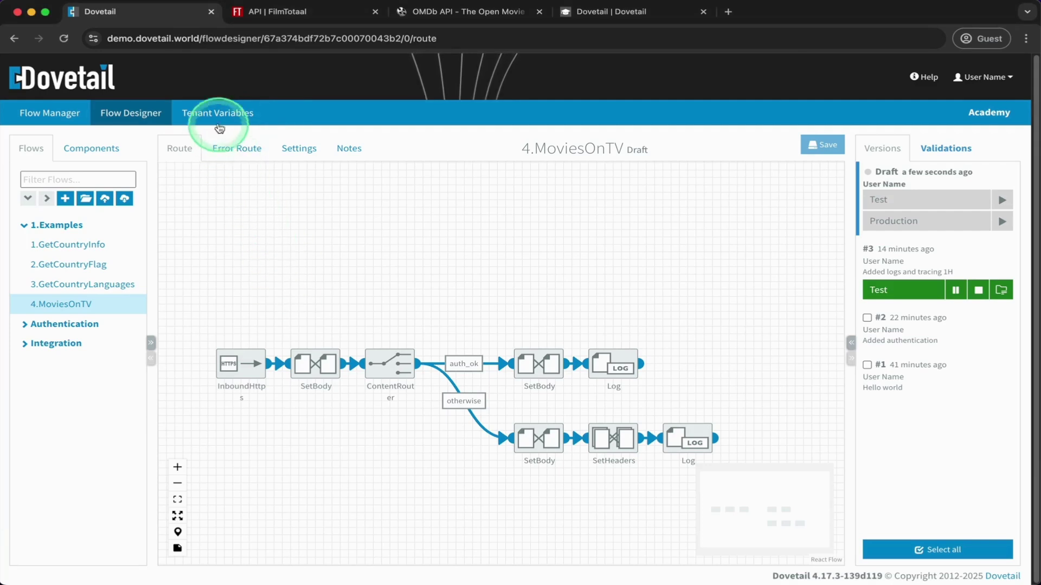
left_click(283, 224)
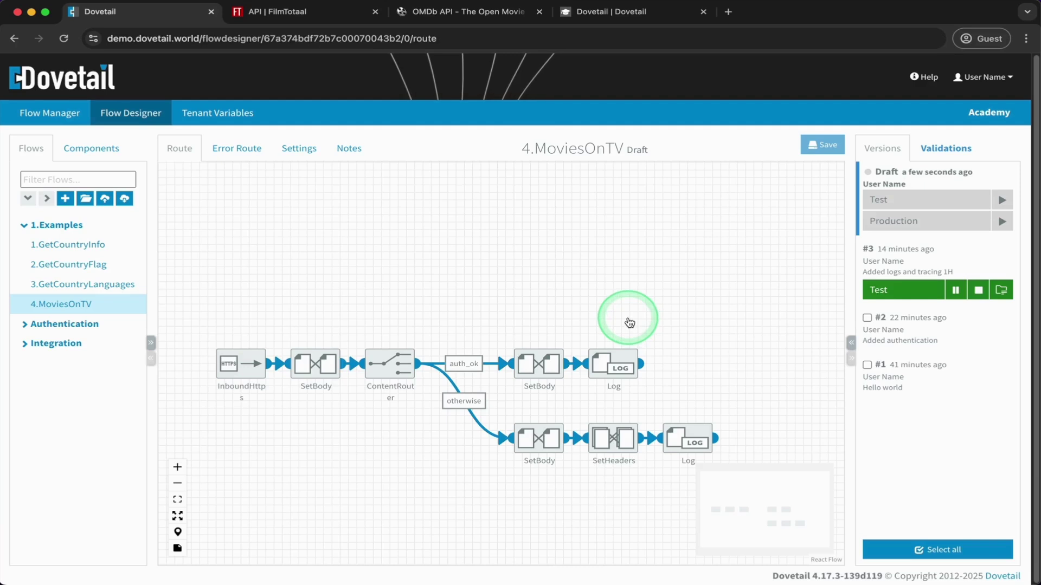
- Create an encrypted tenant variable TV_key with the pasted API key as its Test value
left_click(217, 116)
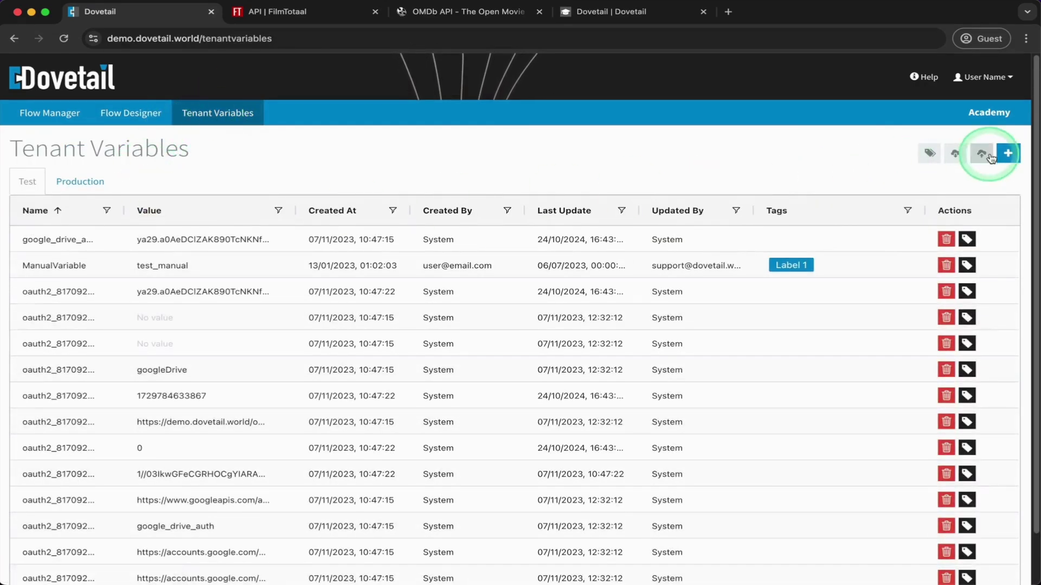
left_click(1009, 155)
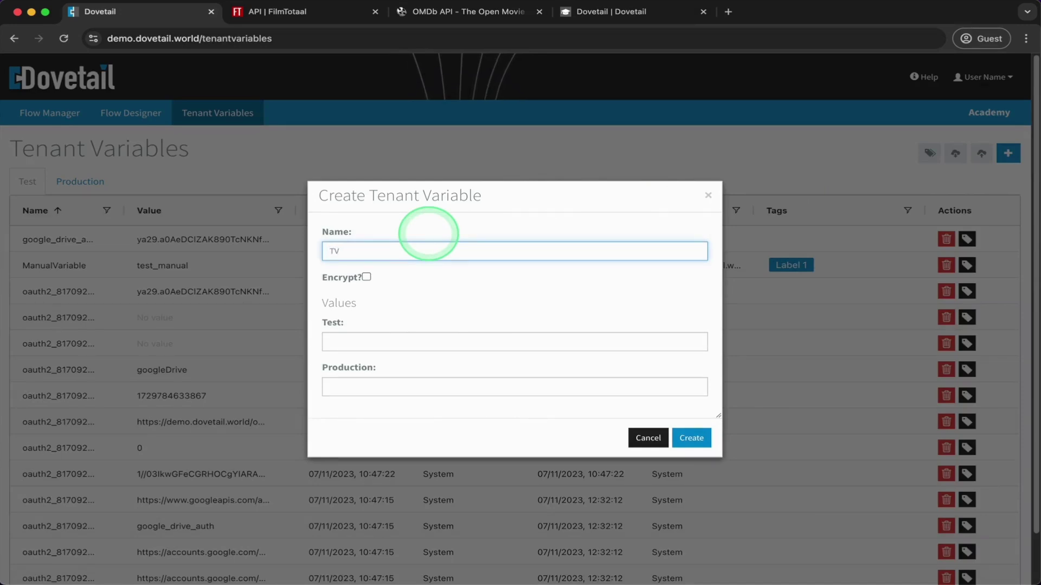
left_click(366, 277)
left_click(346, 335)
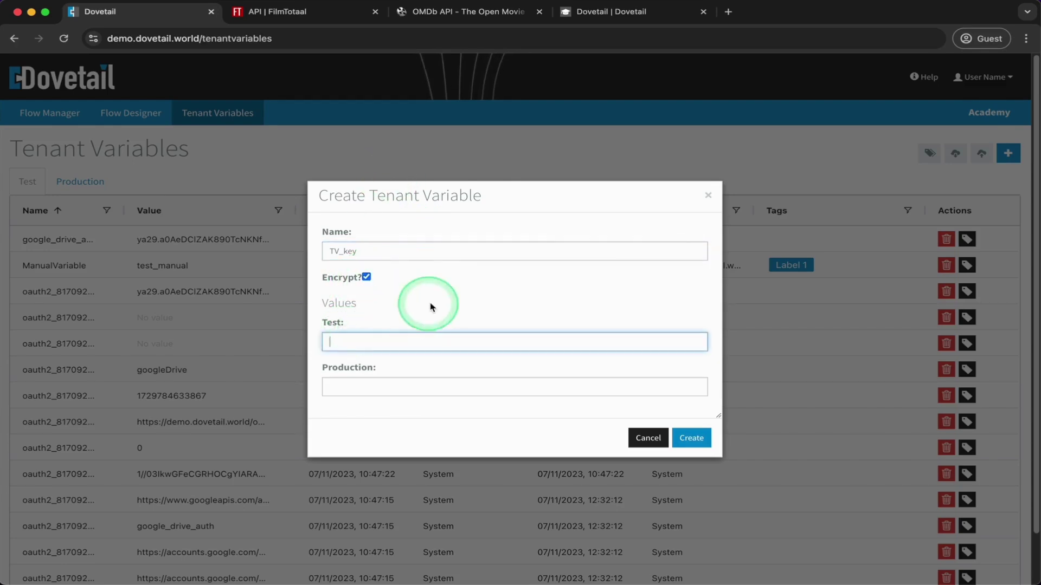
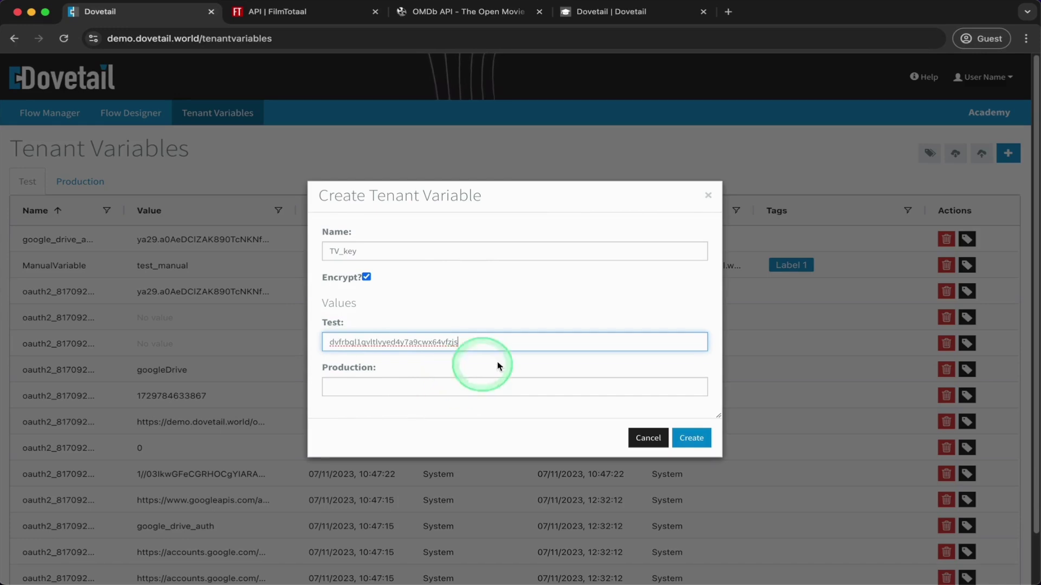
left_click(695, 437)
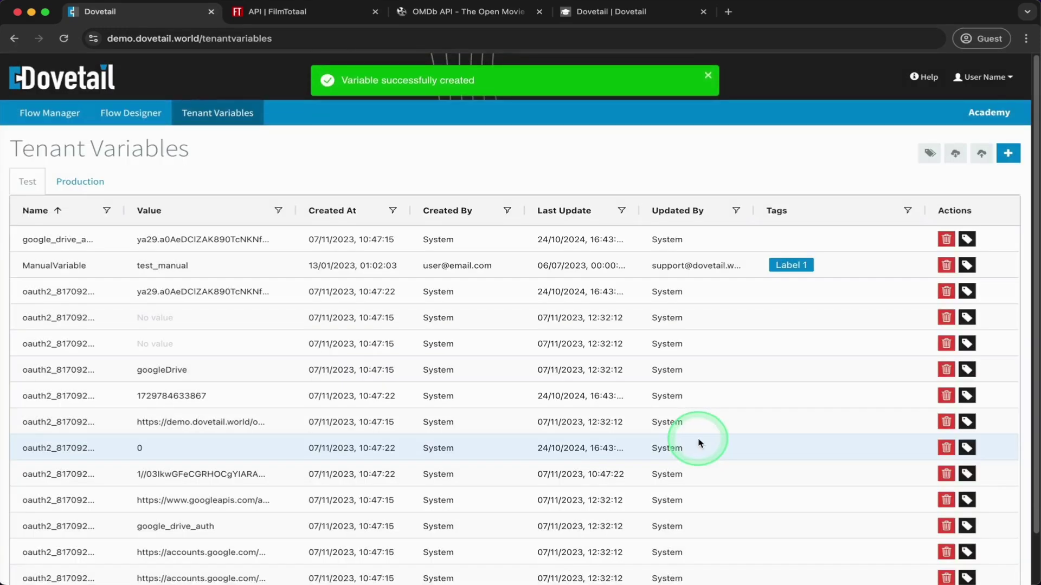
- Filter the tenant variables to names containing 'T' so only SetVariable and TV_key remain
left_click(276, 215)
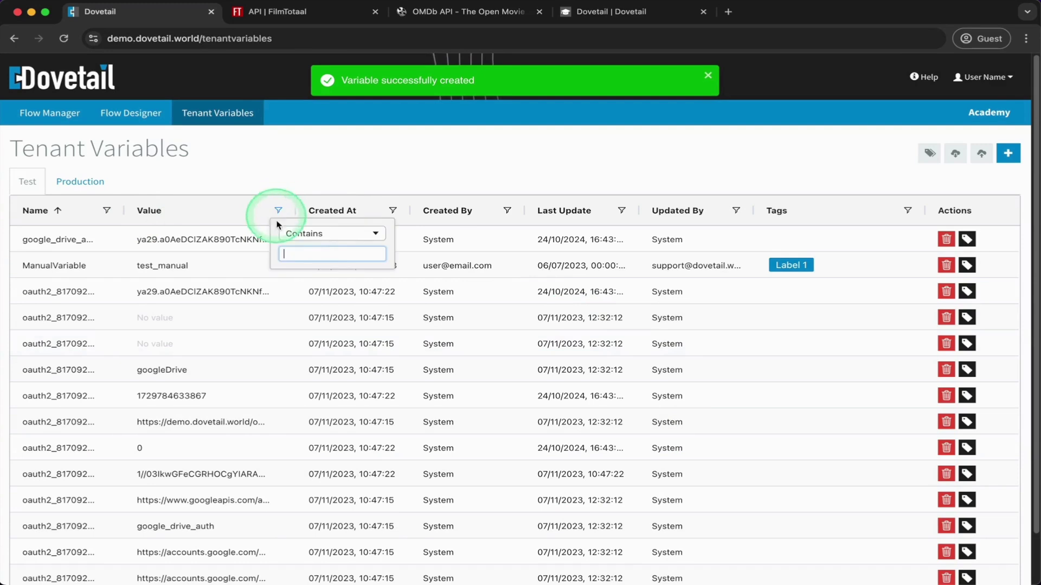
left_click(104, 210)
left_click(123, 250)
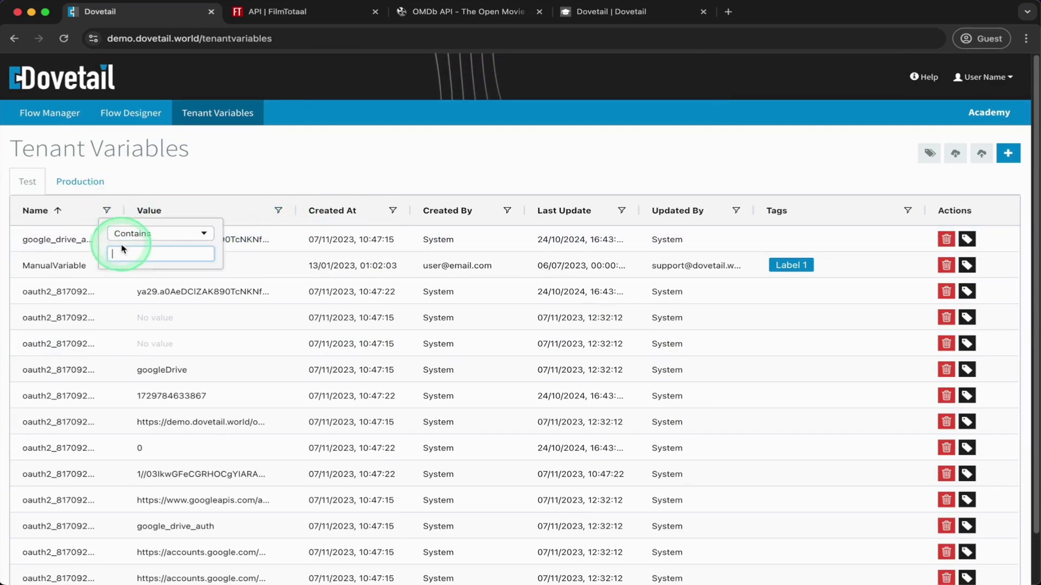
type("TV")
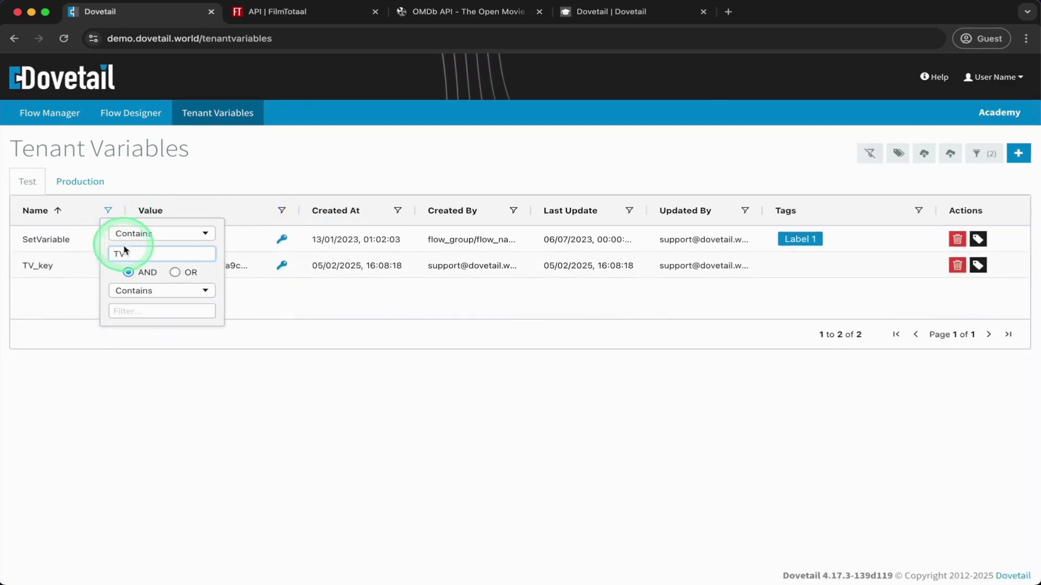
left_click(40, 313)
left_click(131, 115)
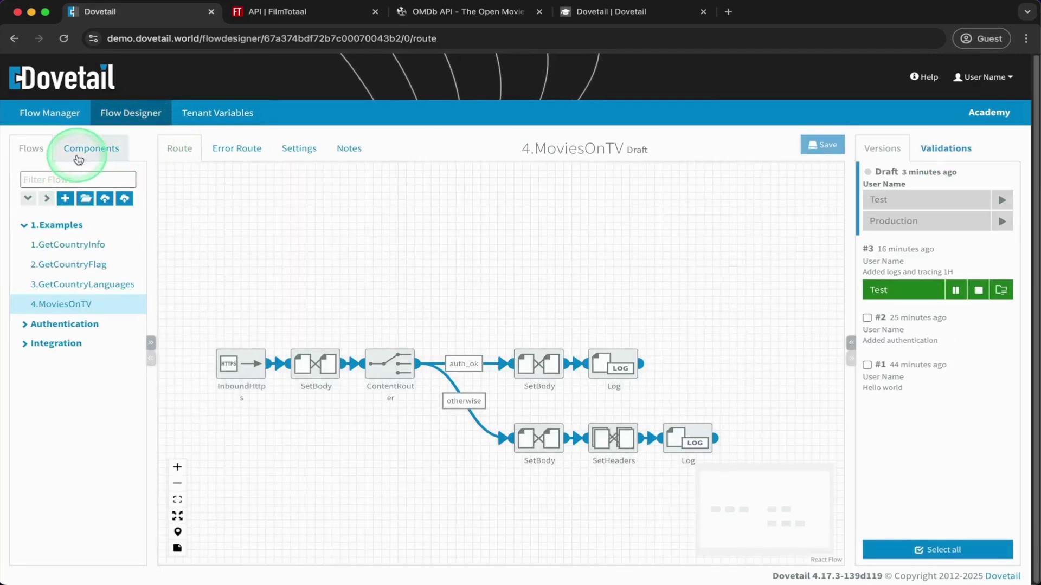
- Add a GetTenantVariable step to the 4.MoviesOnTV flow that reads tenant variable TV_key
left_click(84, 152)
left_click(70, 179)
type("get")
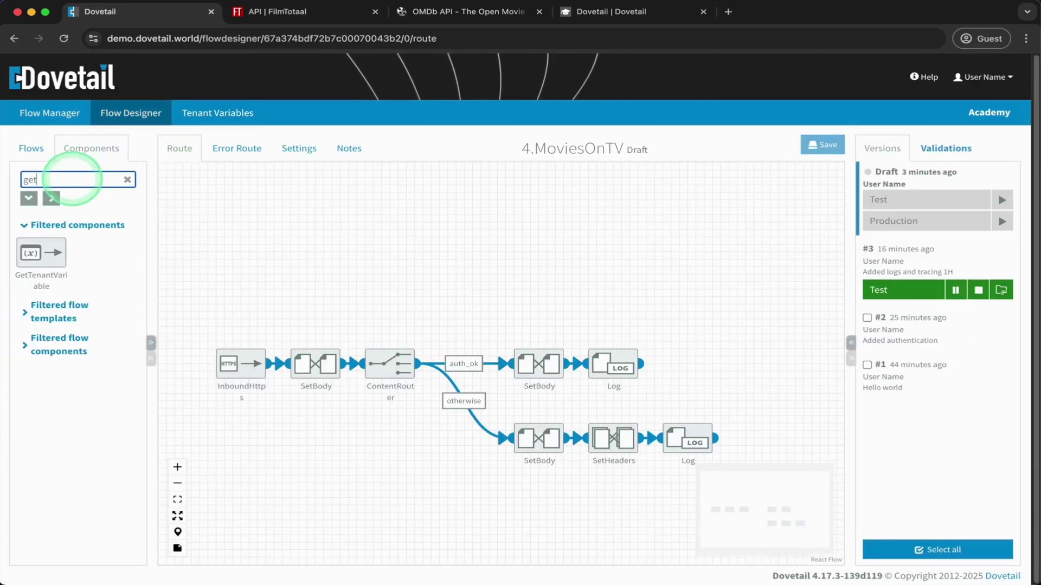
left_click_drag(33, 251, 469, 244)
double_click(470, 244)
left_click(354, 313)
type("TV_")
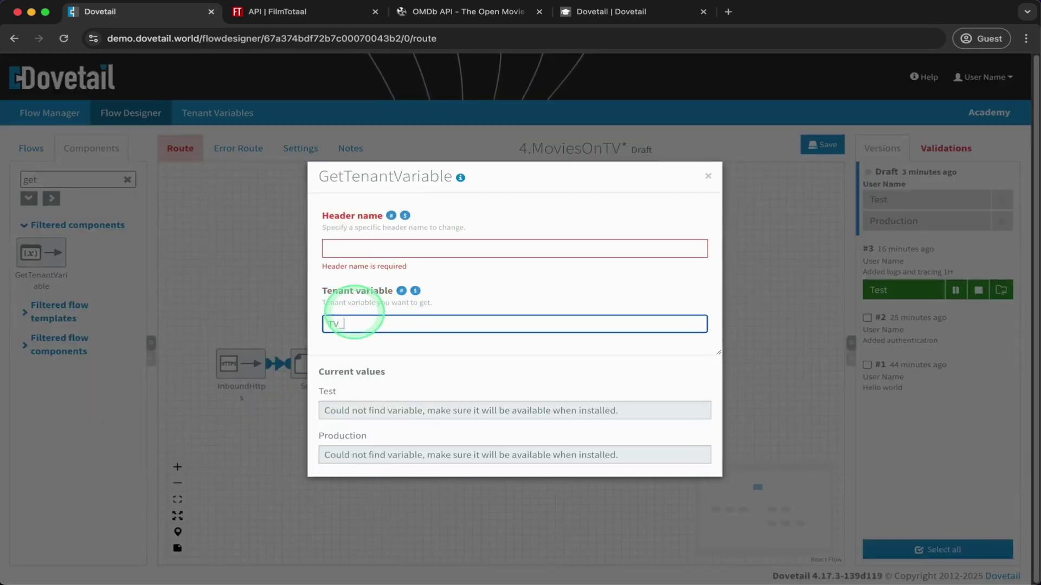
type("key")
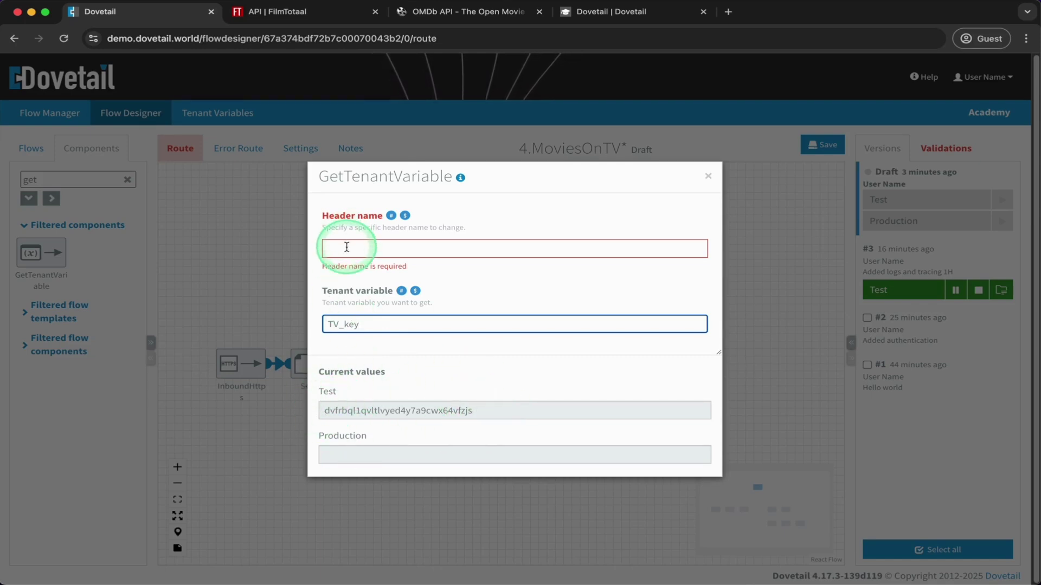
- Check the FilmTotaal API parameters and name GetTenantVariable's output header apikey
left_click(288, 15)
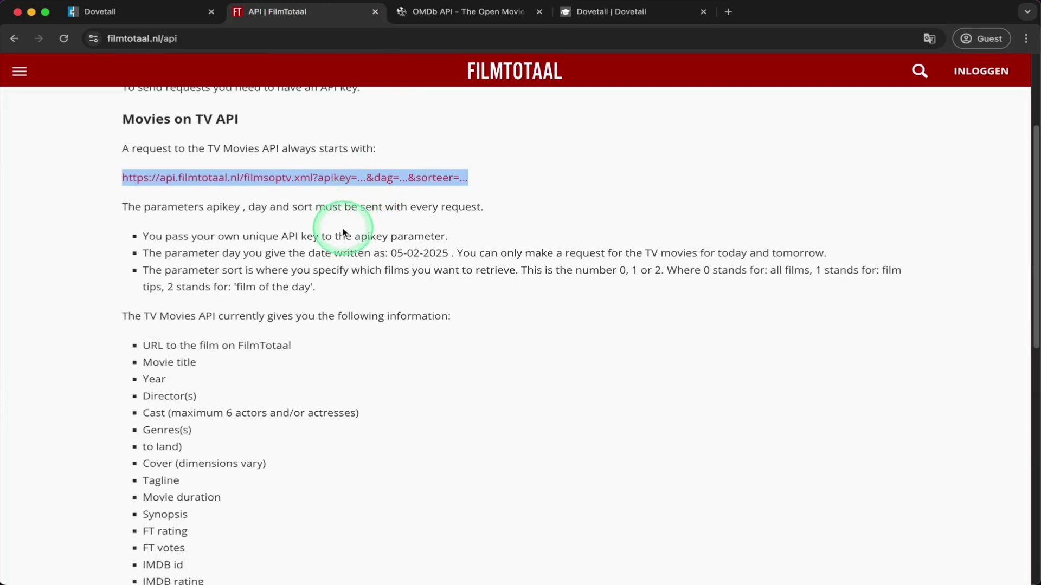
key("ctrl+shift+Tab")
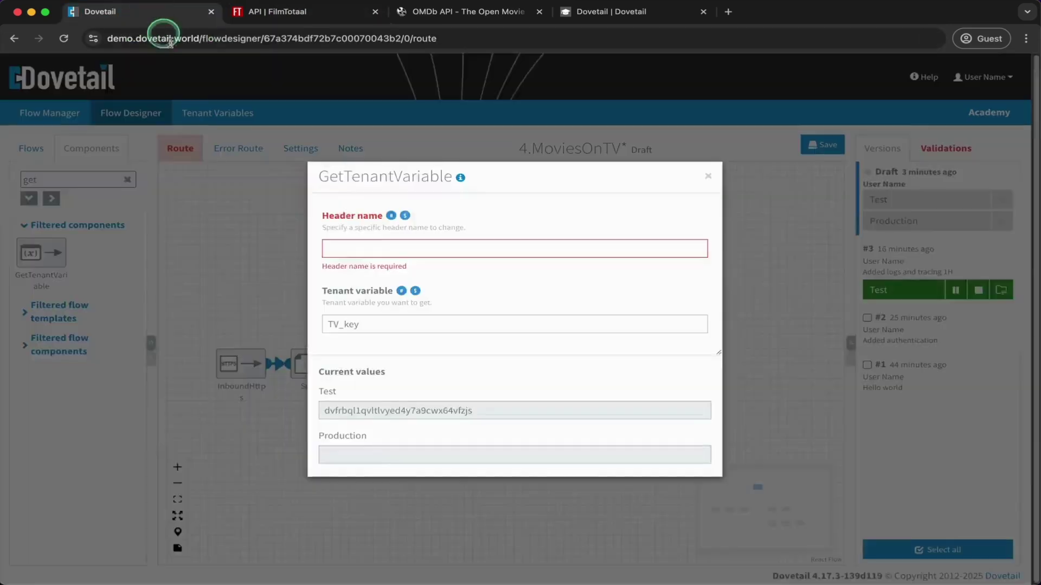
left_click(349, 252)
type("apikey")
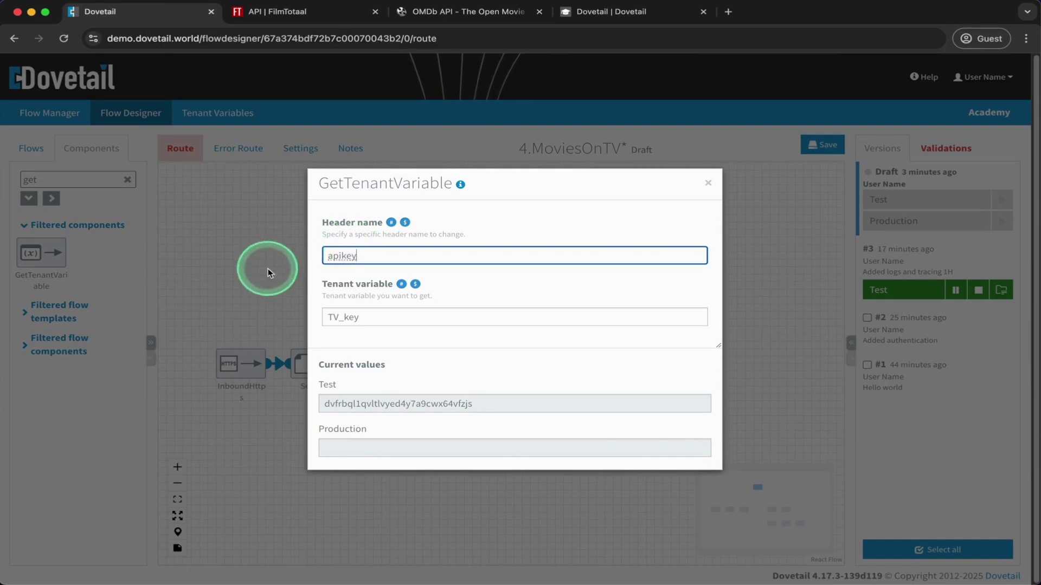
left_click(268, 268)
- Delete the auth_ok SetBody and Log steps and route auth_ok from ContentRouter to GetTenantVariable
left_click(561, 345)
left_click(613, 363)
left_click(628, 341)
left_click_drag(477, 266, 551, 386)
left_click_drag(418, 364, 515, 367)
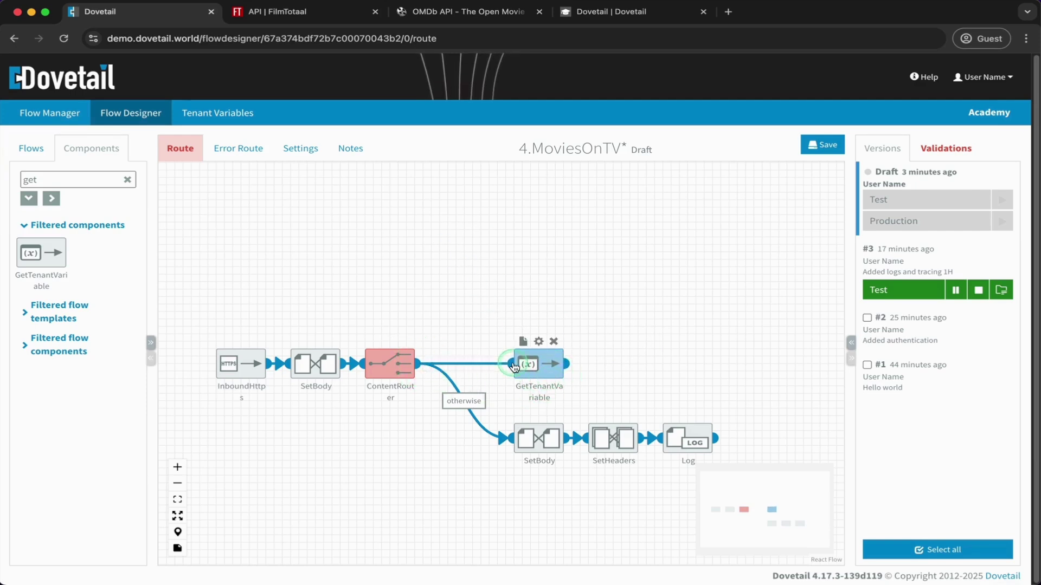
left_click(515, 347)
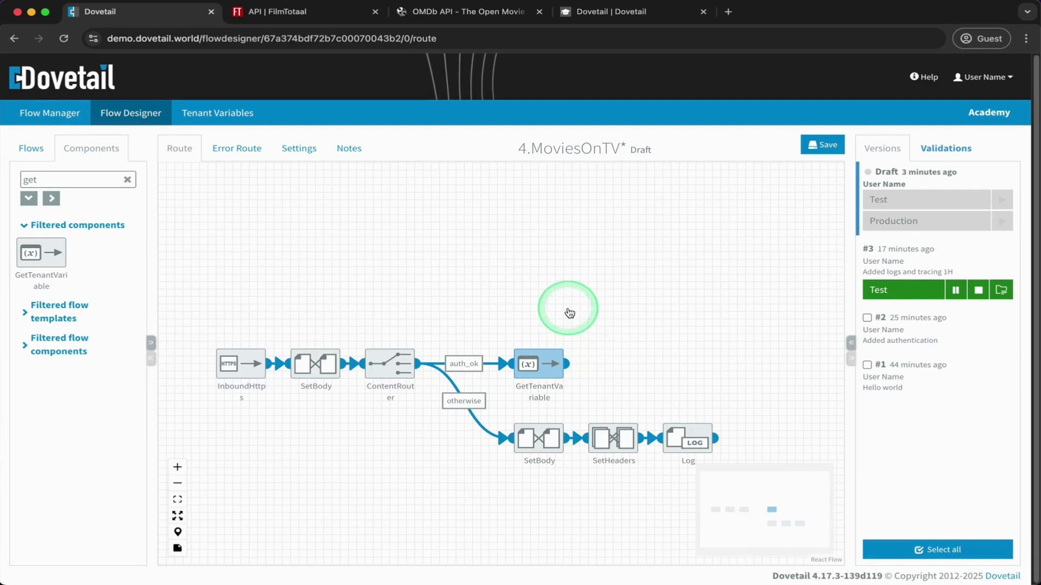
- Add a SetHeaders step after GetTenantVariable
left_click(128, 180)
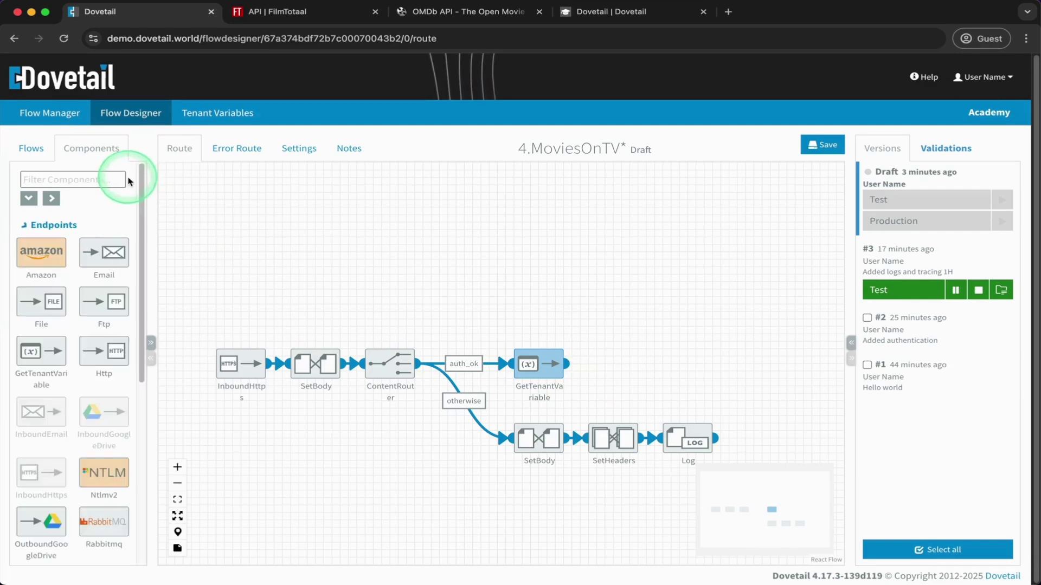
left_click(97, 180)
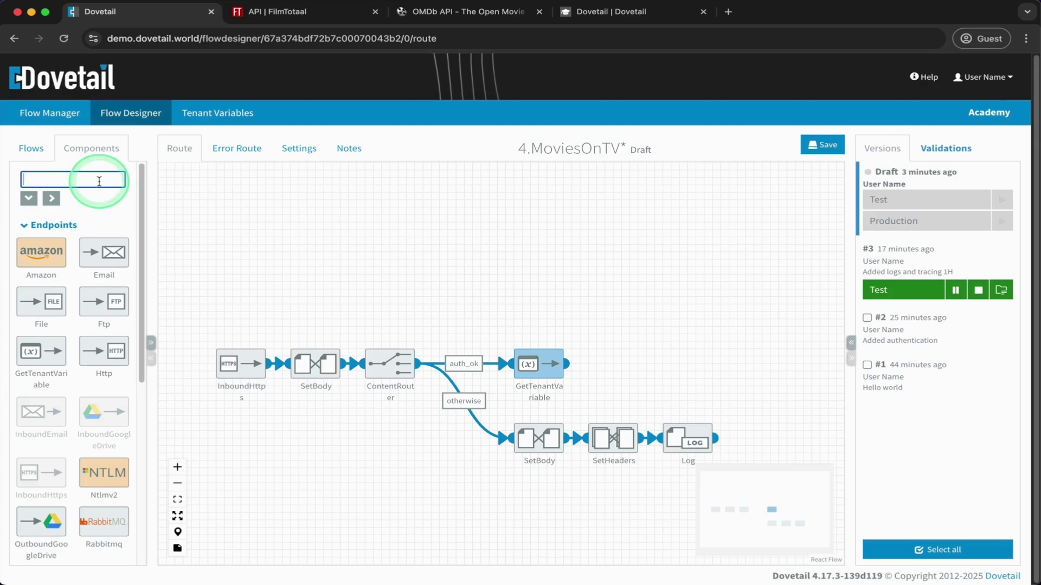
type("set")
left_click_drag(103, 362, 587, 365)
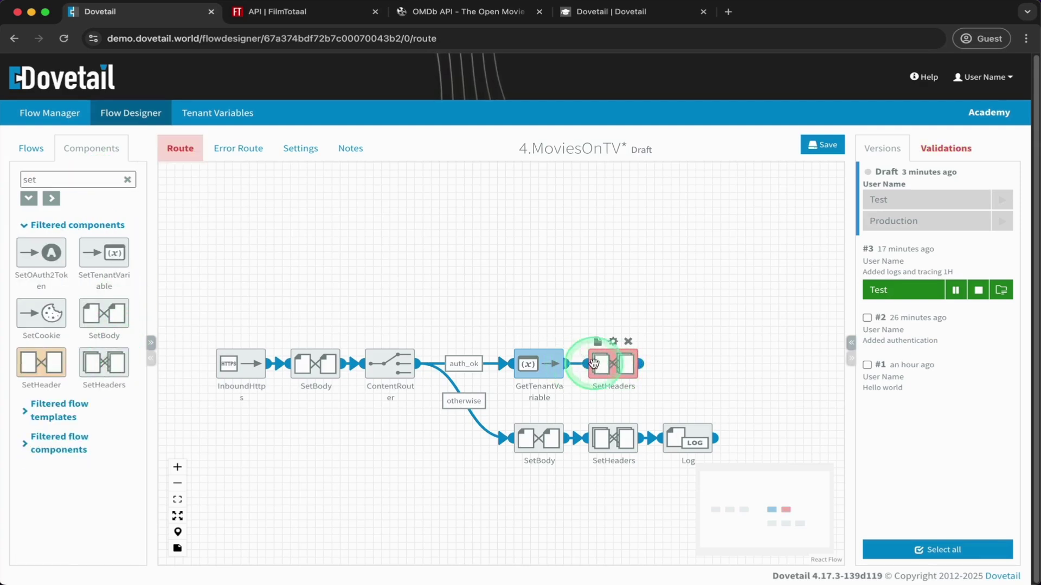
left_click(574, 316)
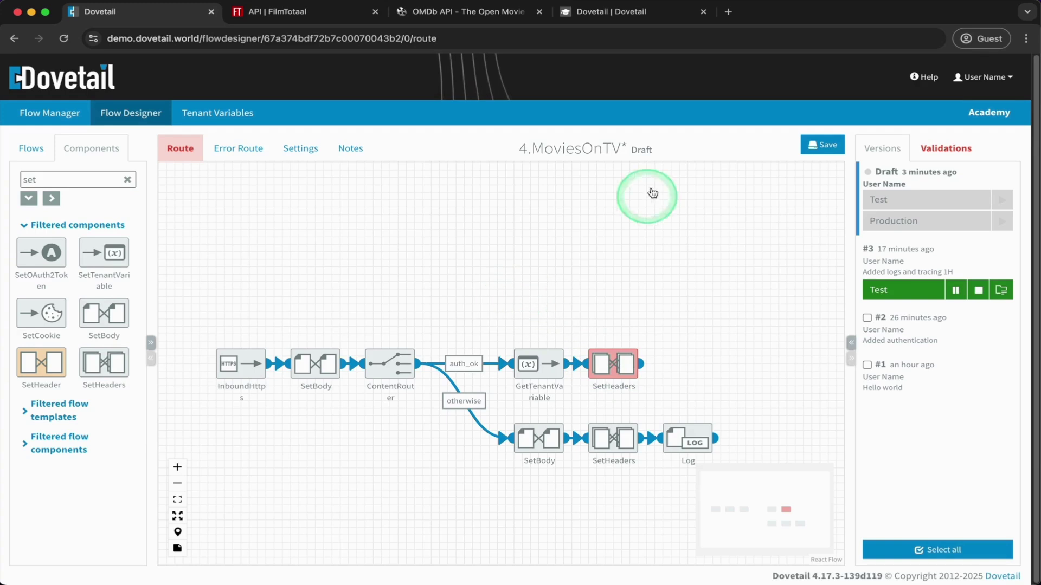
left_click(601, 11)
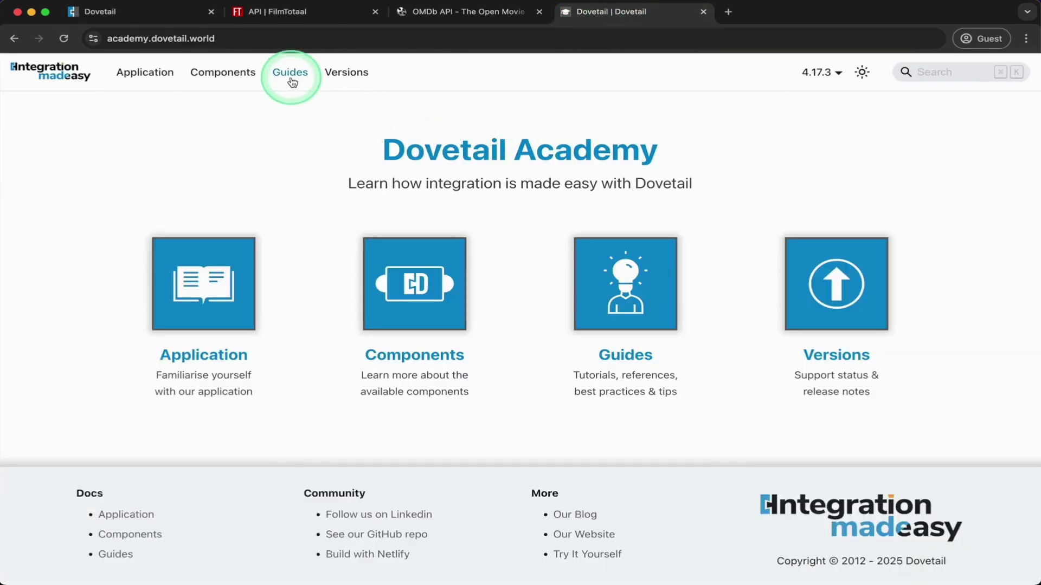
- Find and select the dd-MM-yyyy Amsterdam date expression in the Academy's Using time reference
left_click(290, 73)
left_click(90, 179)
left_click(49, 217)
left_click(473, 280)
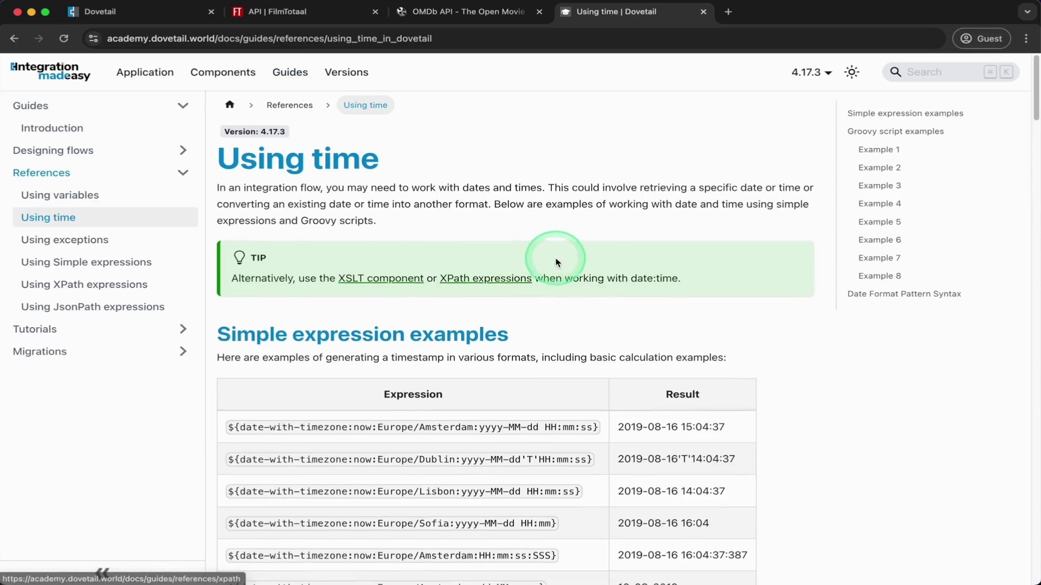
scroll(548, 262, "down", 3)
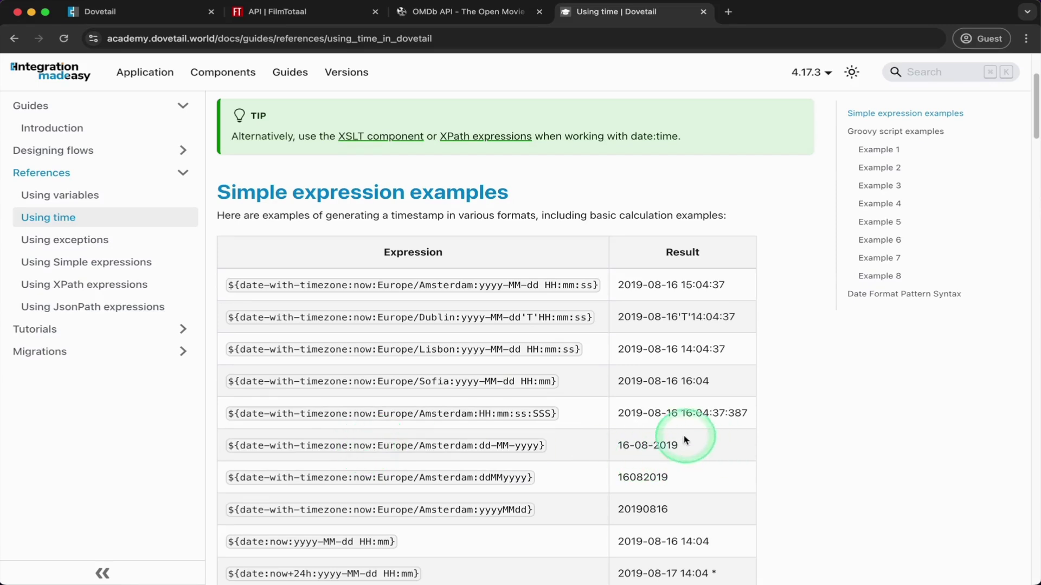
left_click_drag(564, 447, 261, 442)
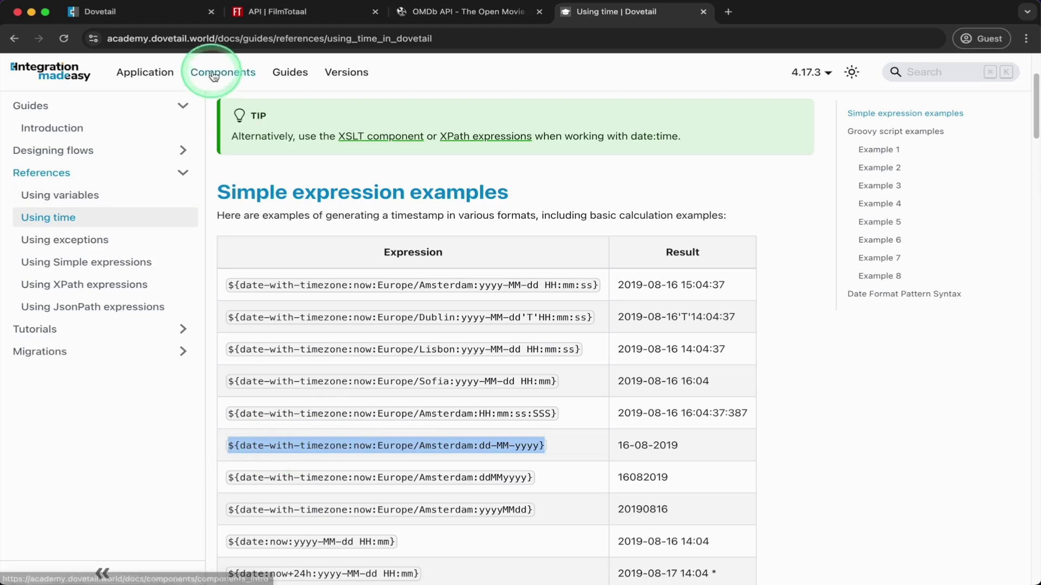
left_click(145, 12)
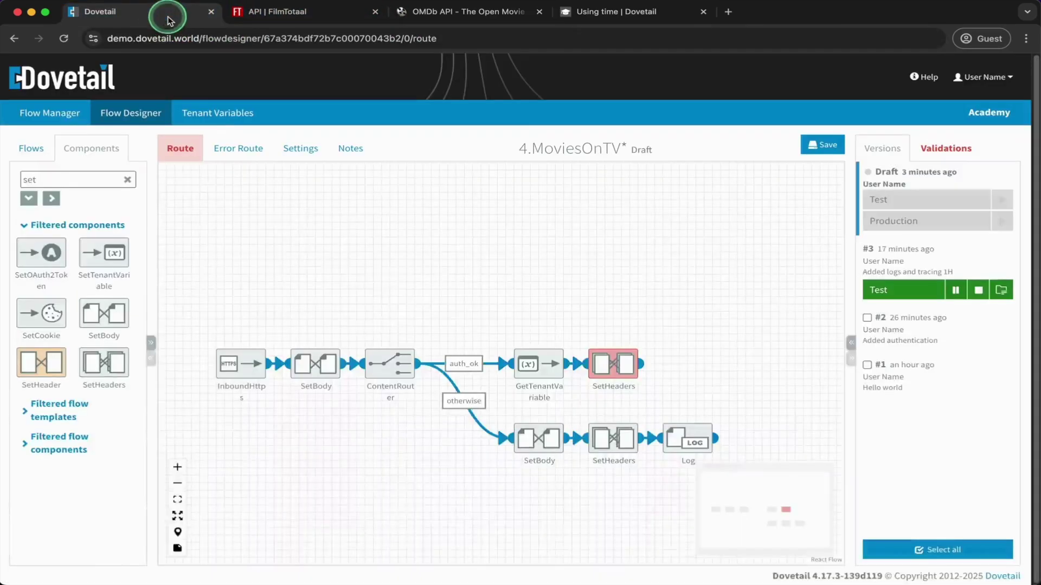
- Add a 'day' header in SetHeaders with a Simple expression holding the Amsterdam dd-MM-yyyy date
double_click(621, 370)
left_click(285, 346)
left_click(387, 349)
left_click(393, 366)
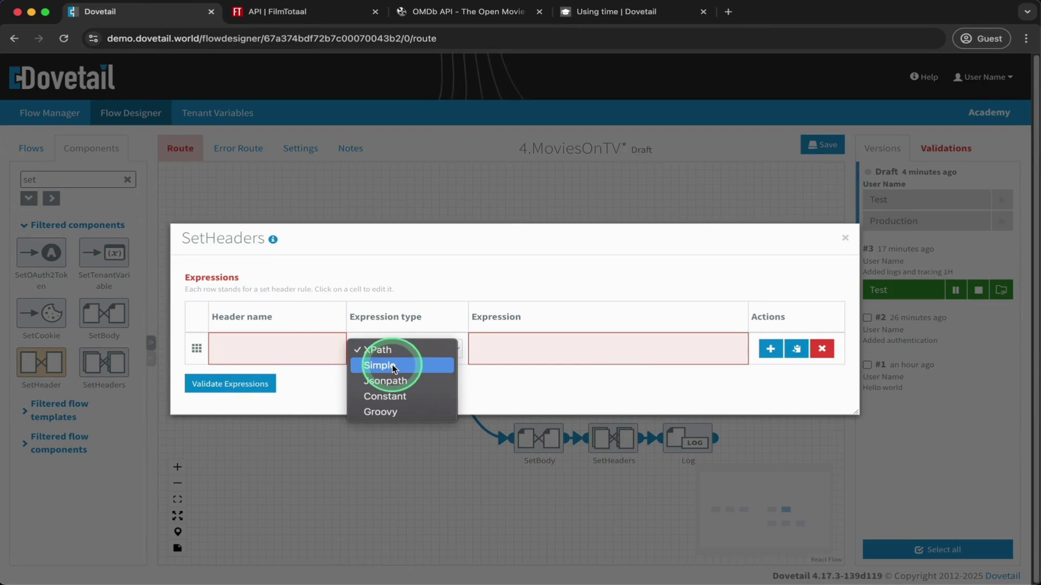
left_click(486, 355)
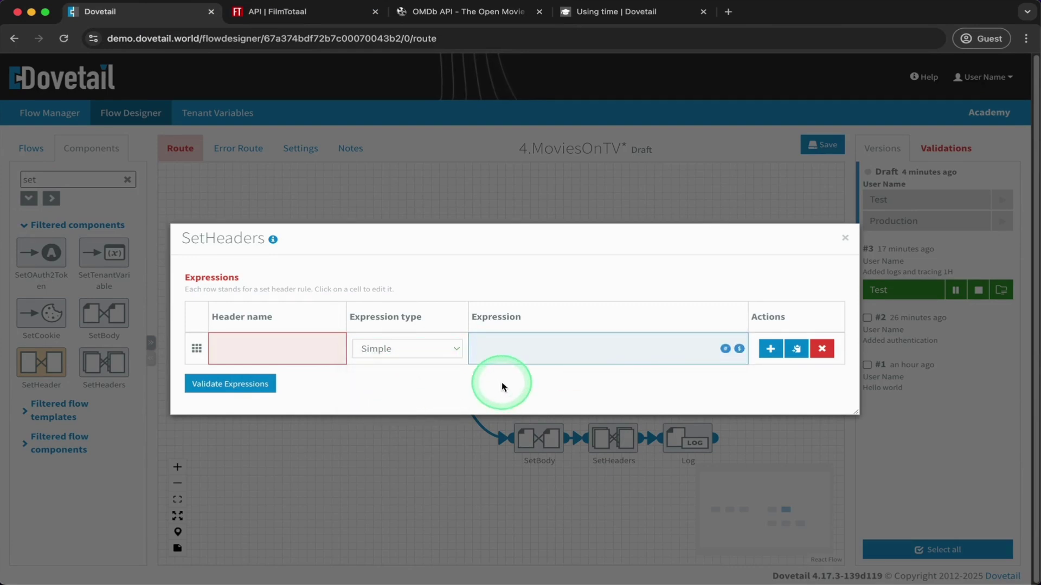
type("${date-with-timezone:now:Europe/Amsterdam:dd-MM-yyyy}")
left_click(282, 359)
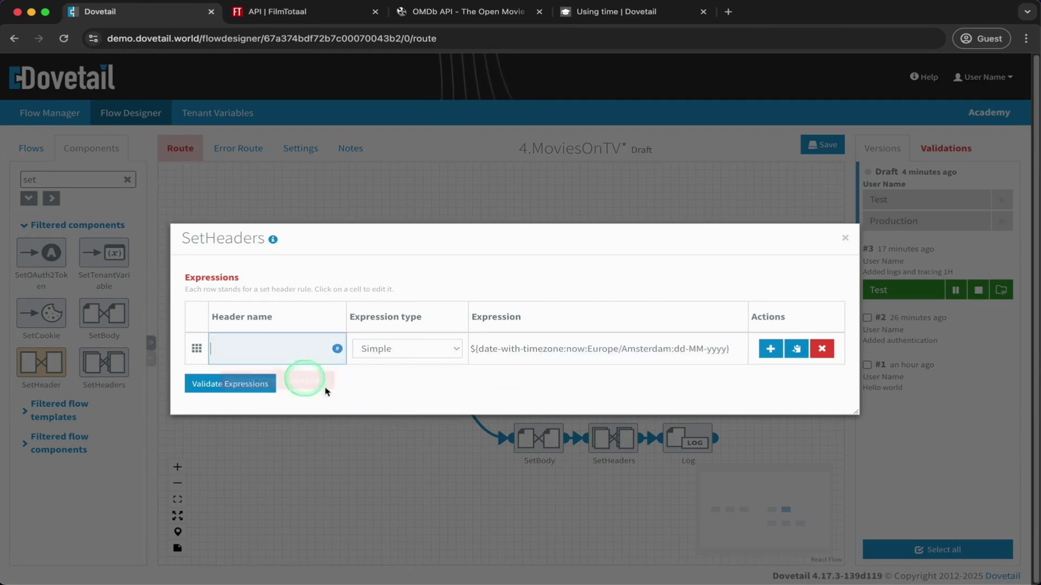
left_click(453, 402)
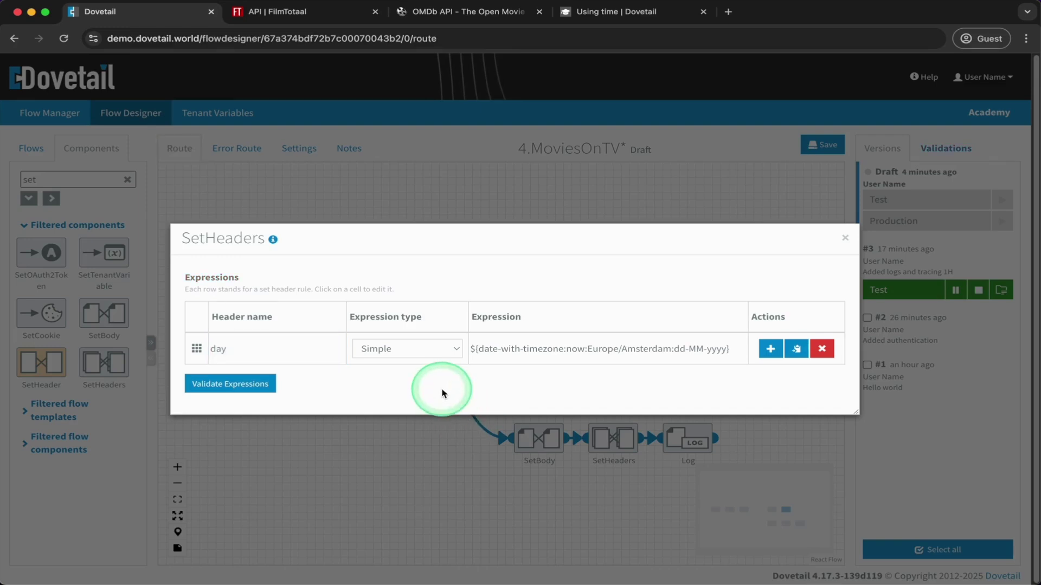
- Add a 'sort' header with the value 0
left_click(795, 349)
left_click(265, 368)
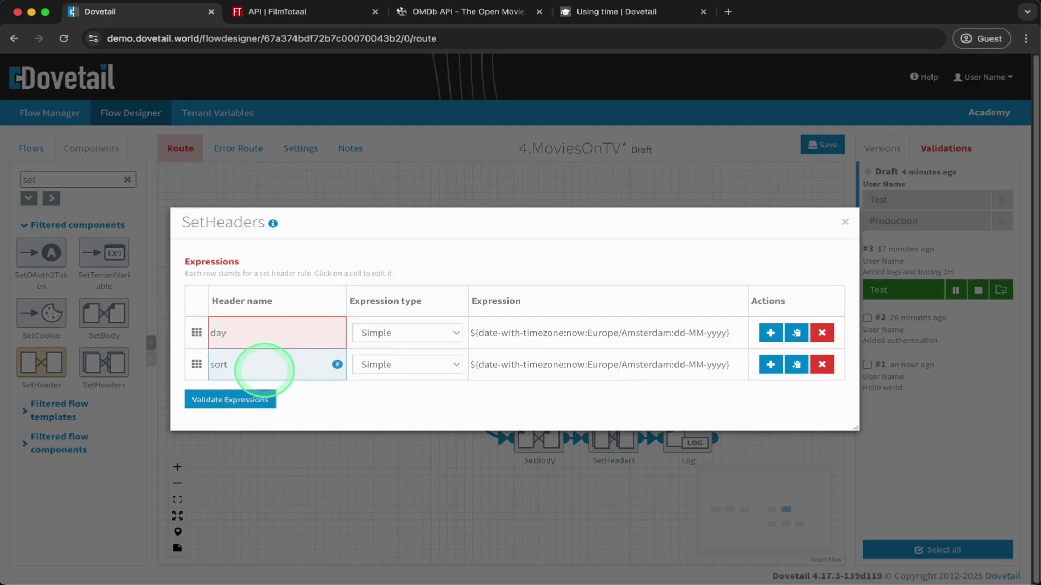
left_click(488, 364)
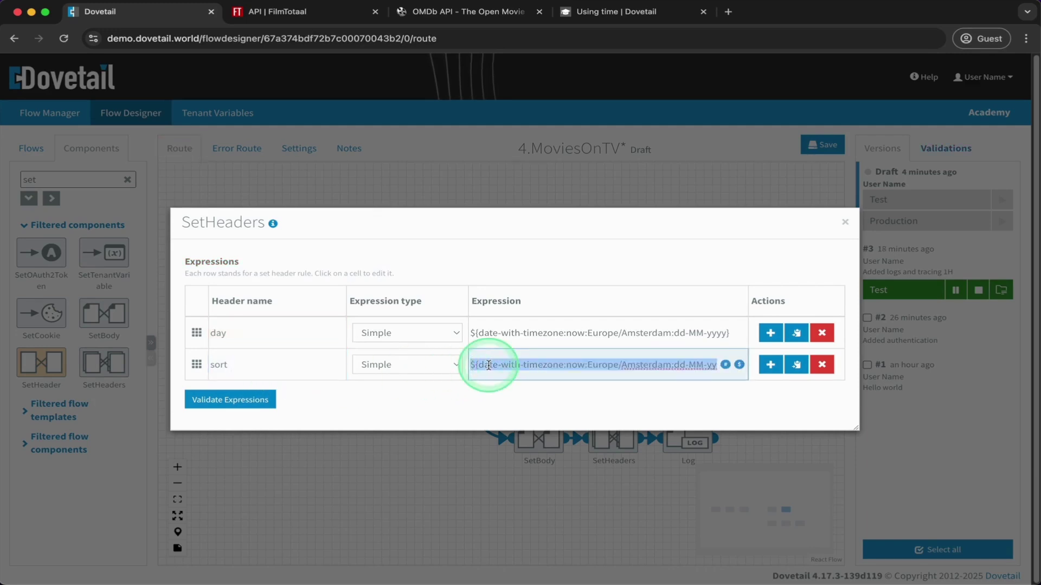
type("0")
left_click(488, 398)
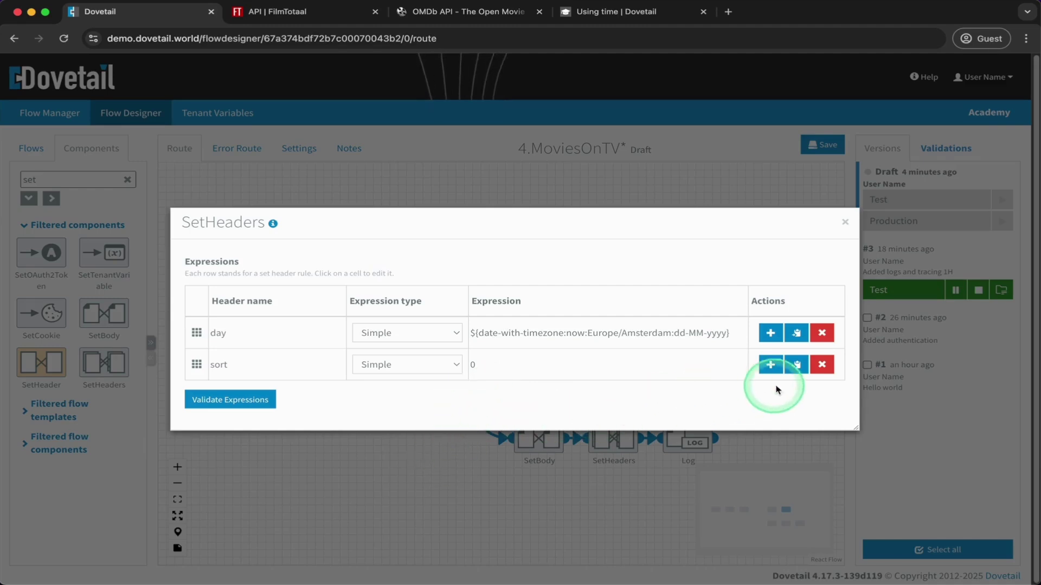
- Add a 'dynamicUrl' header whose expression starts with the FILM_url flow property
left_click(796, 365)
left_click(281, 383)
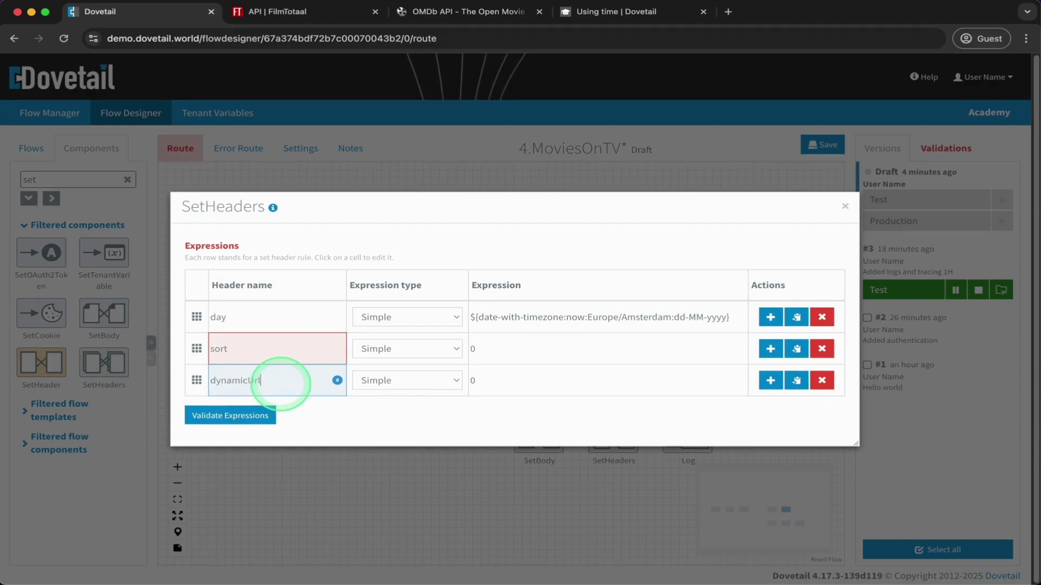
left_click(496, 380)
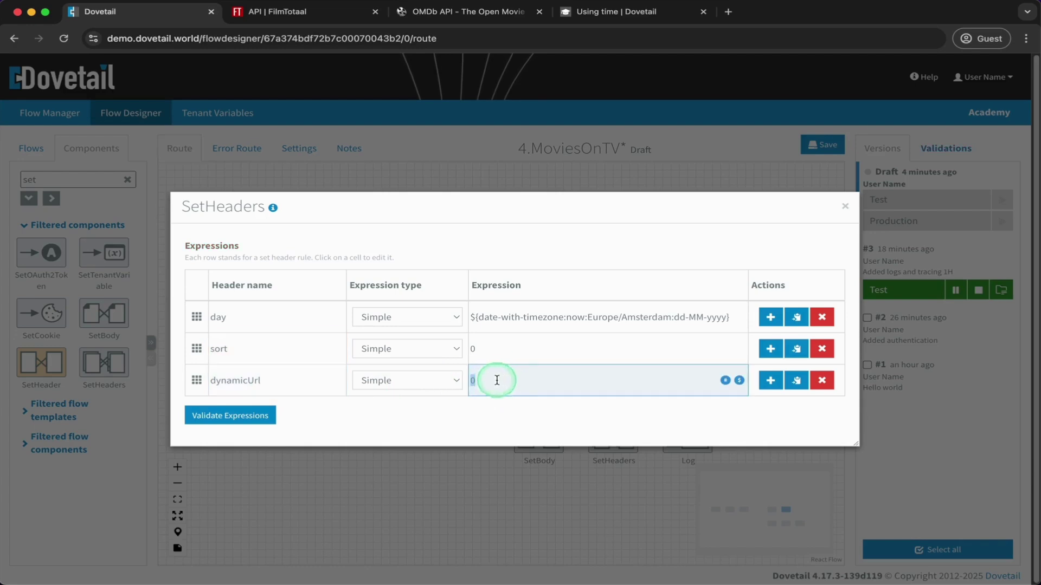
left_click(487, 410)
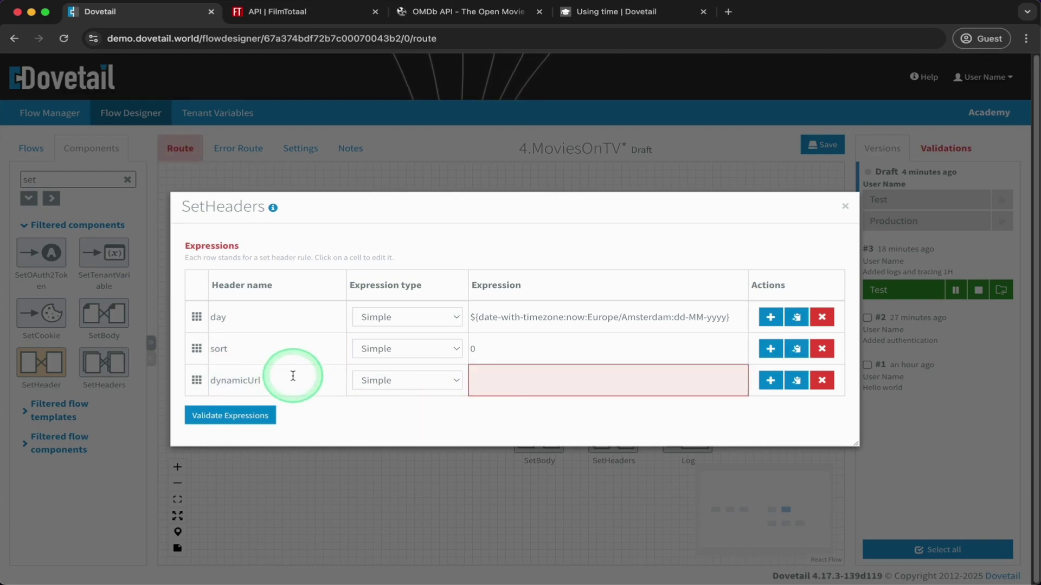
left_click(680, 391)
left_click(725, 381)
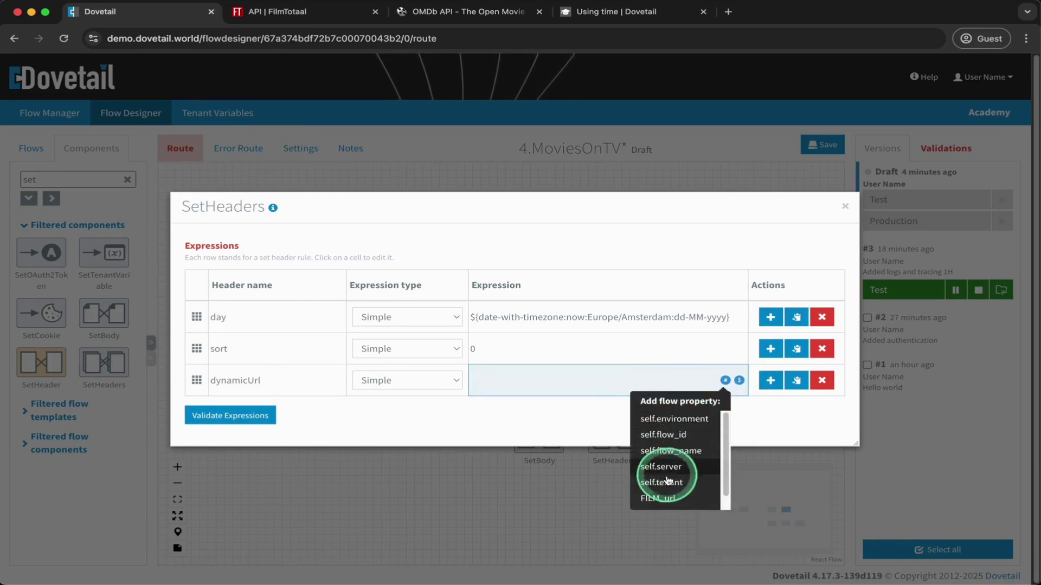
left_click(664, 498)
mouse_move(499, 382)
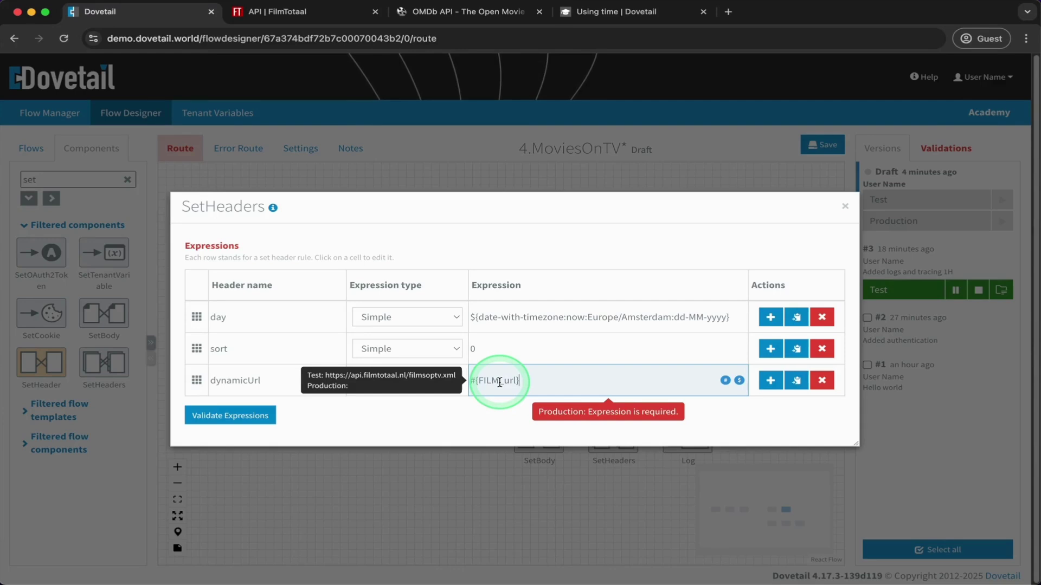
left_click(293, 13)
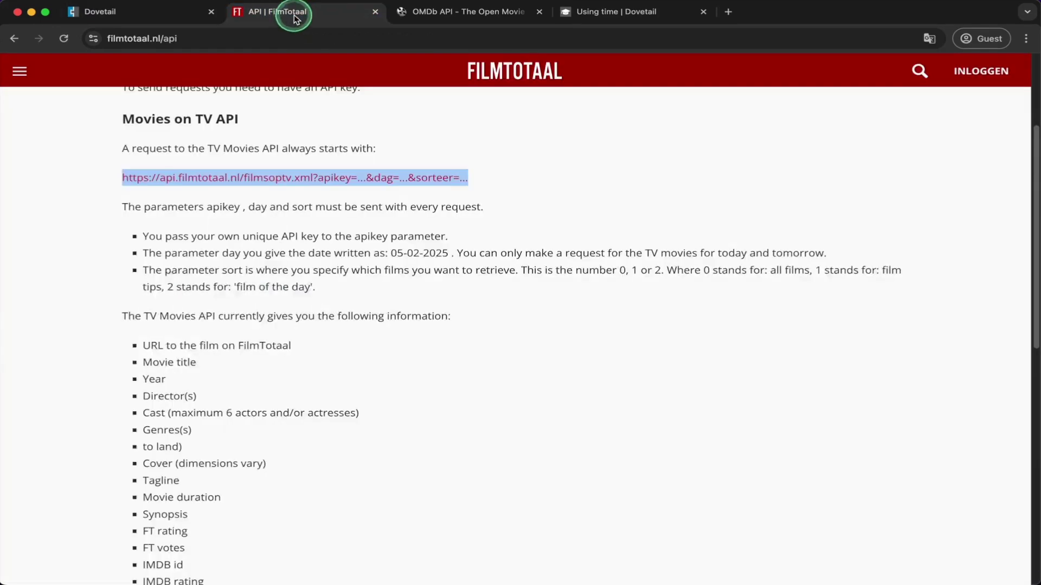
- Copy the ?apikey=&dag=&sorteer= query string from the FilmTotaal URL and paste it after #{FILM_url}
left_click(361, 250)
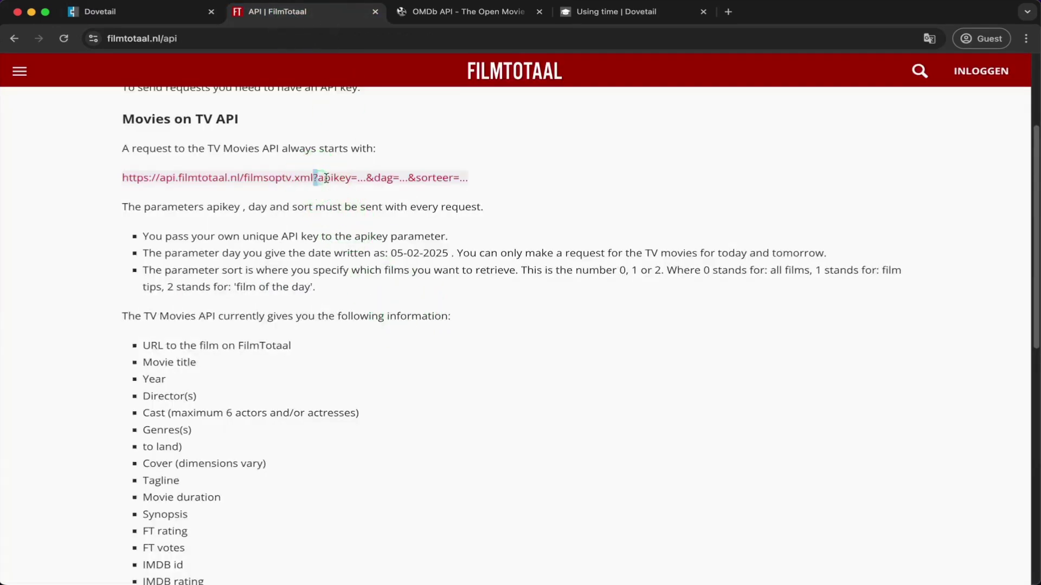
left_click_drag(326, 178, 458, 180)
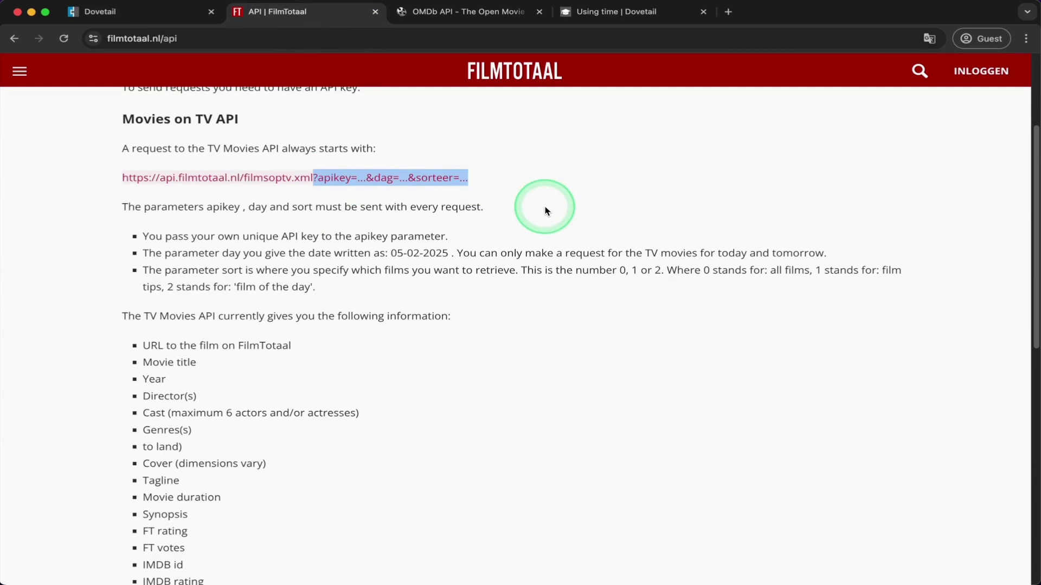
left_click(172, 18)
mouse_move(547, 382)
key("super+v")
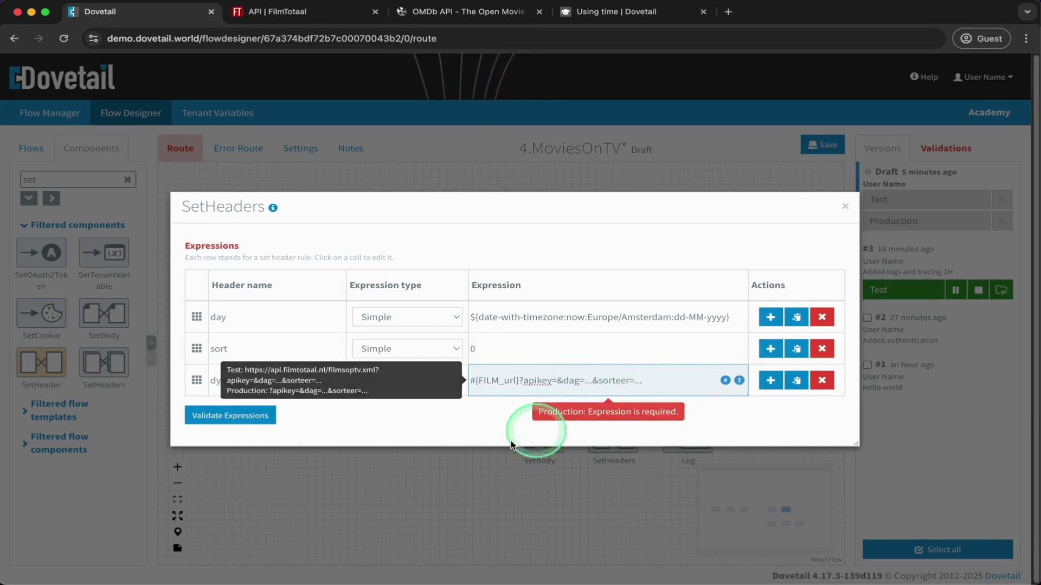
- Confirm the apikey header name and insert ${header.apikey} after apikey= in dynamicUrl
left_click(393, 455)
double_click(534, 364)
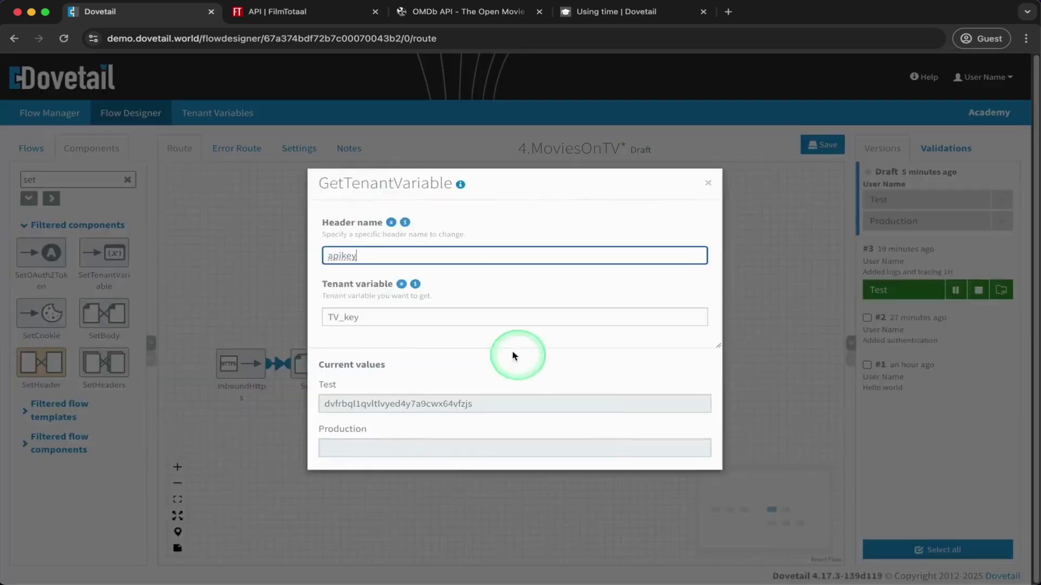
left_click_drag(380, 256, 316, 257)
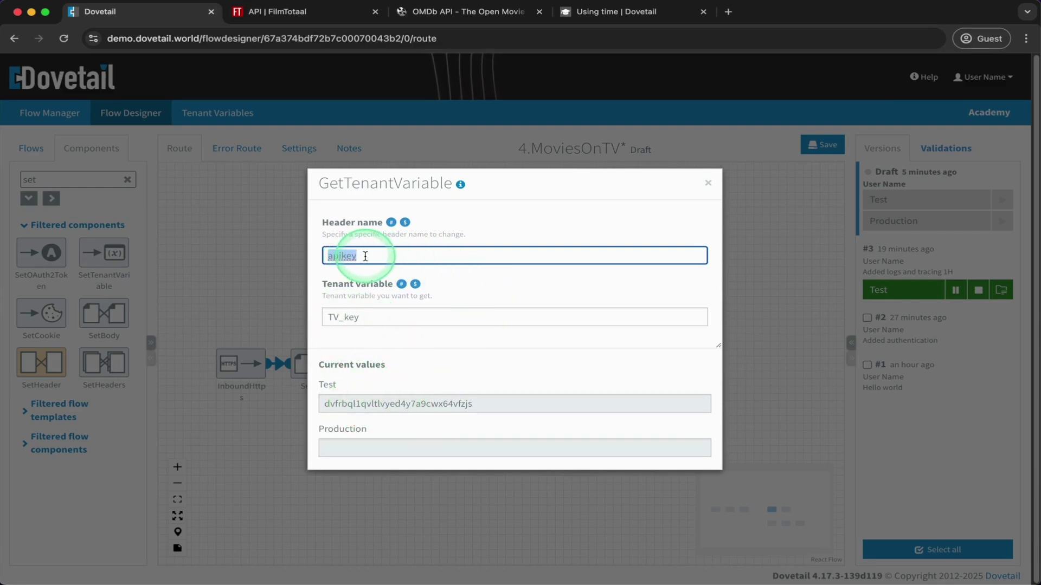
left_click(239, 267)
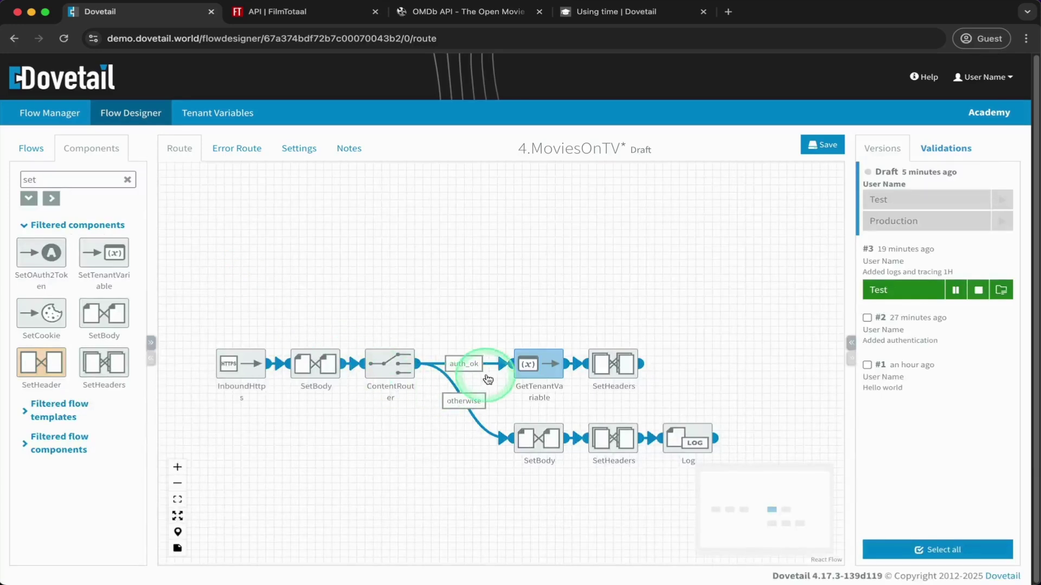
double_click(599, 364)
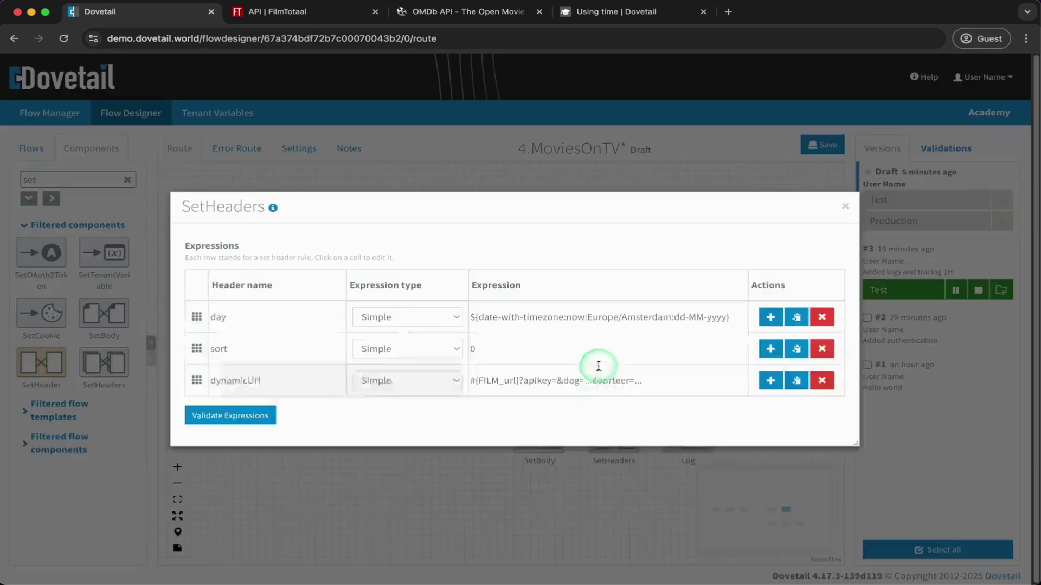
left_click(558, 380)
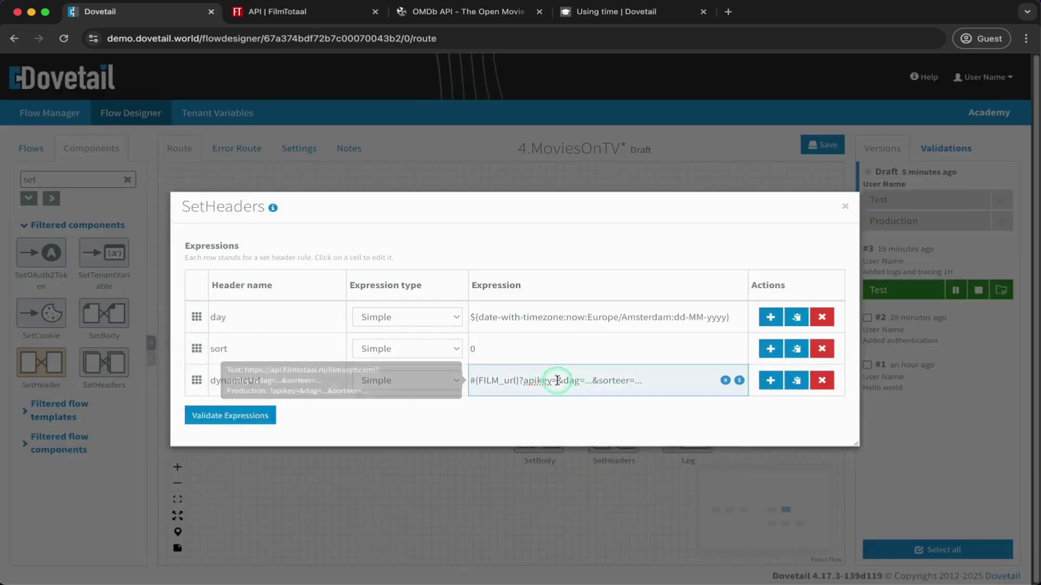
left_click(738, 380)
left_click(622, 417)
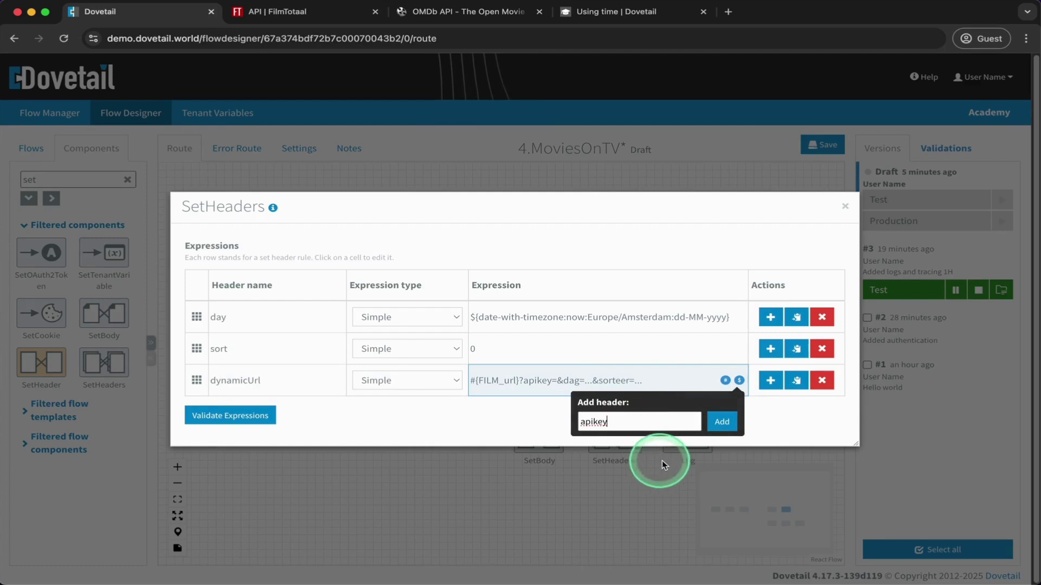
left_click(721, 421)
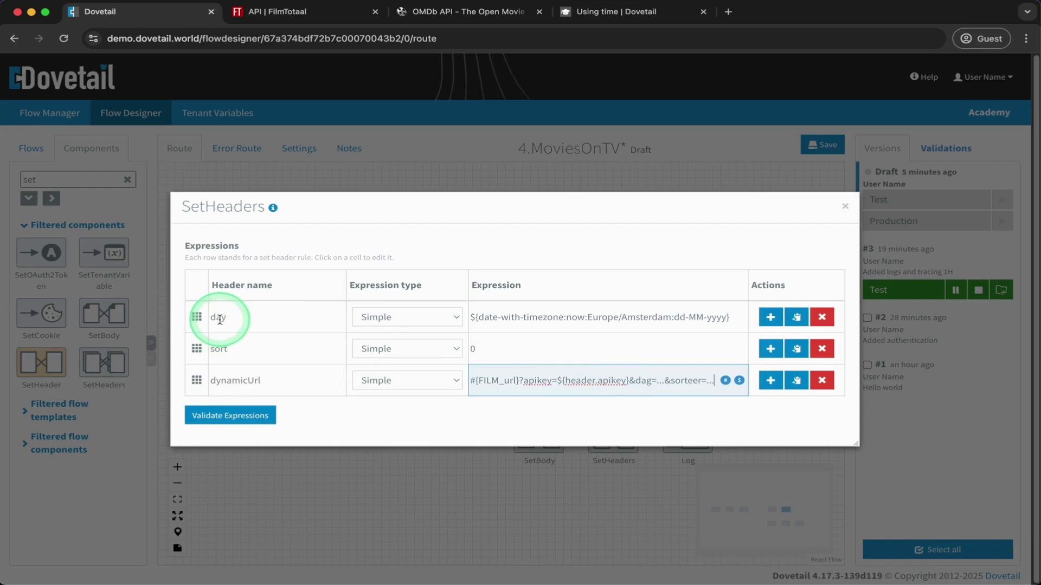
- Replace the dag= placeholder with ${header.day}
left_click(243, 321)
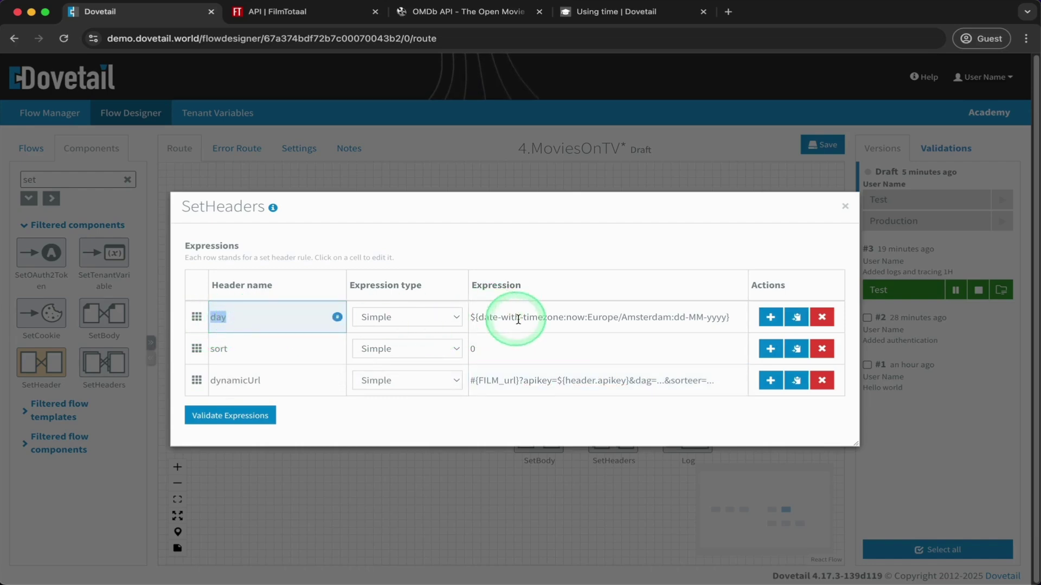
left_click(659, 379)
double_click(659, 380)
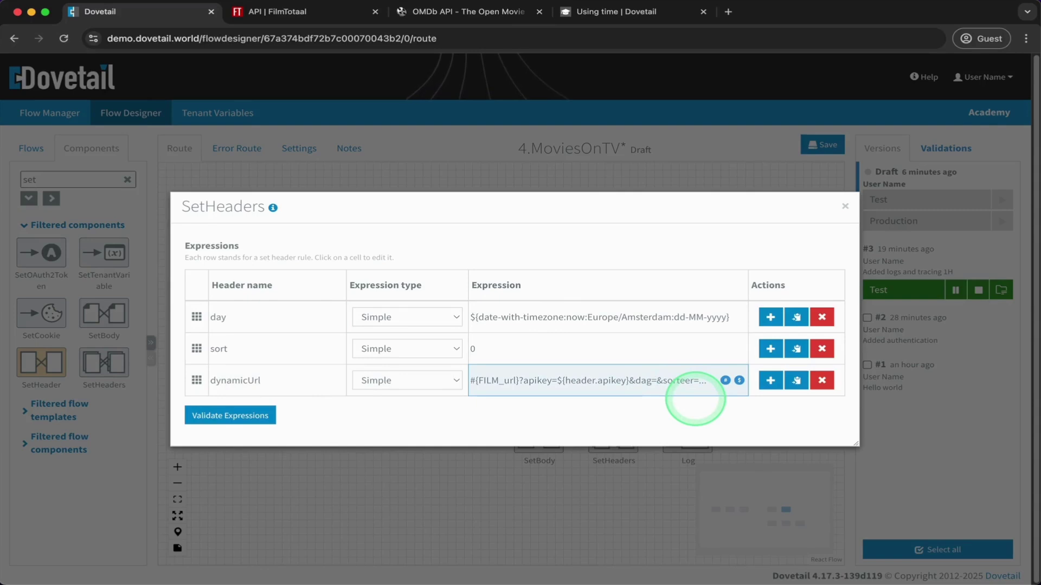
left_click(740, 381)
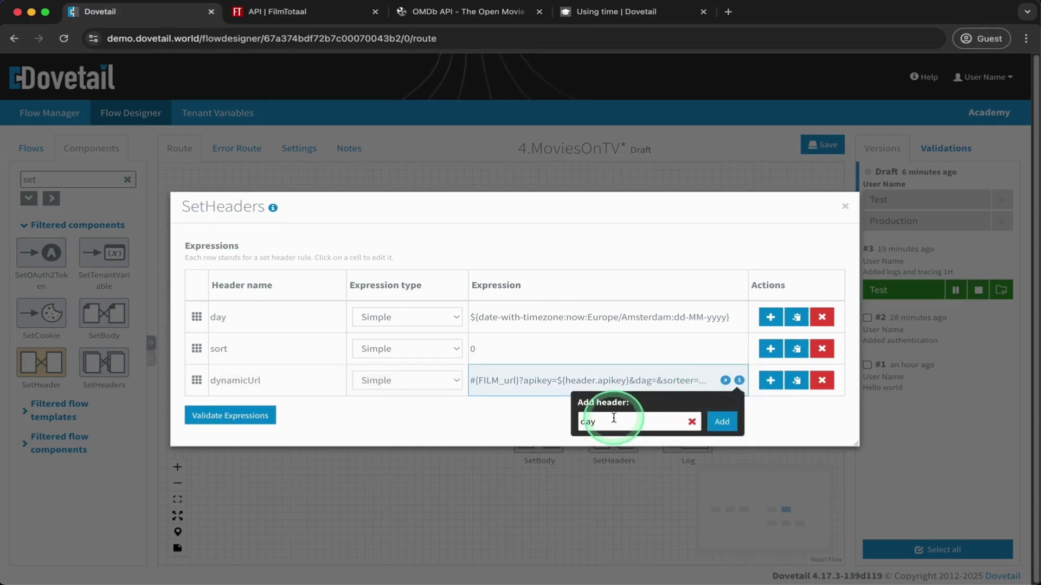
left_click(721, 421)
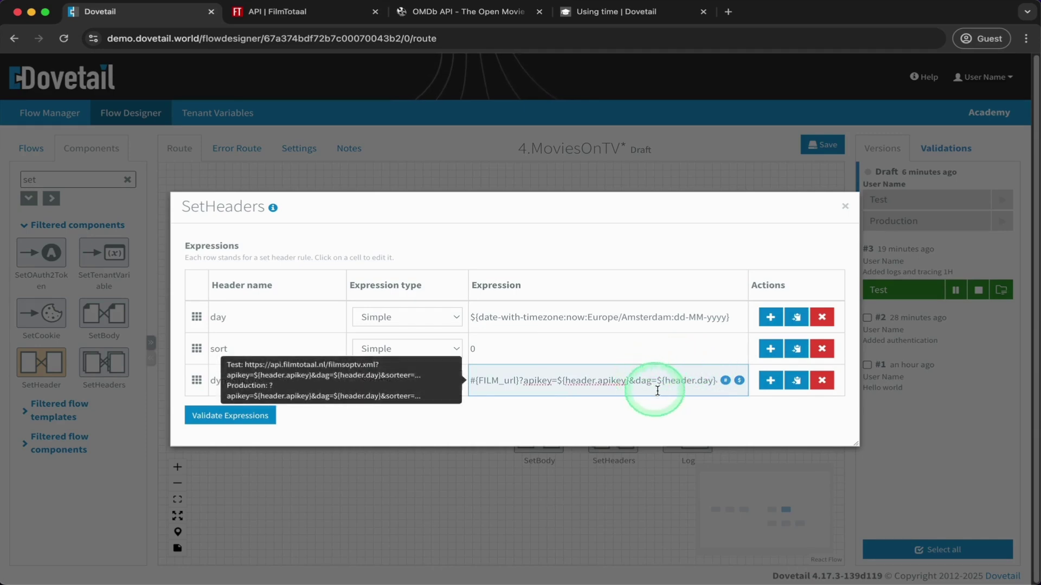
mouse_move(672, 378)
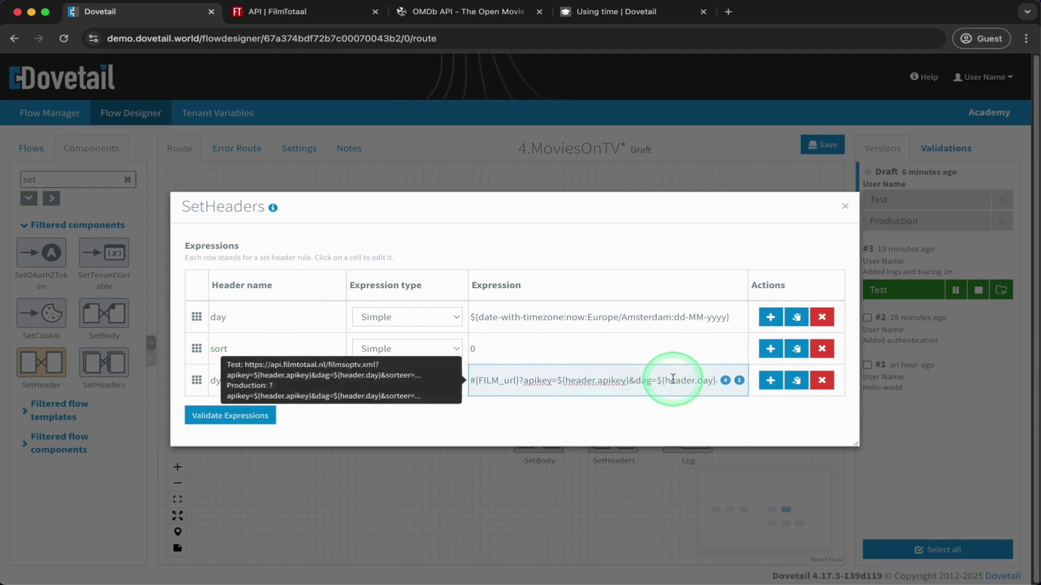
- Insert ${header.sort} after sorteer= to complete the dynamicUrl query
left_click(239, 346)
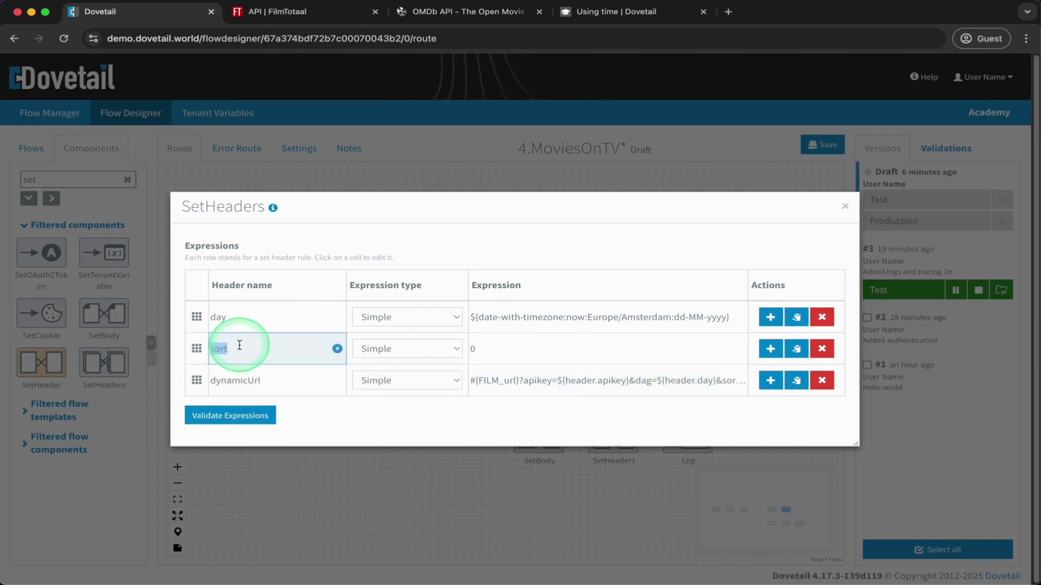
left_click(654, 381)
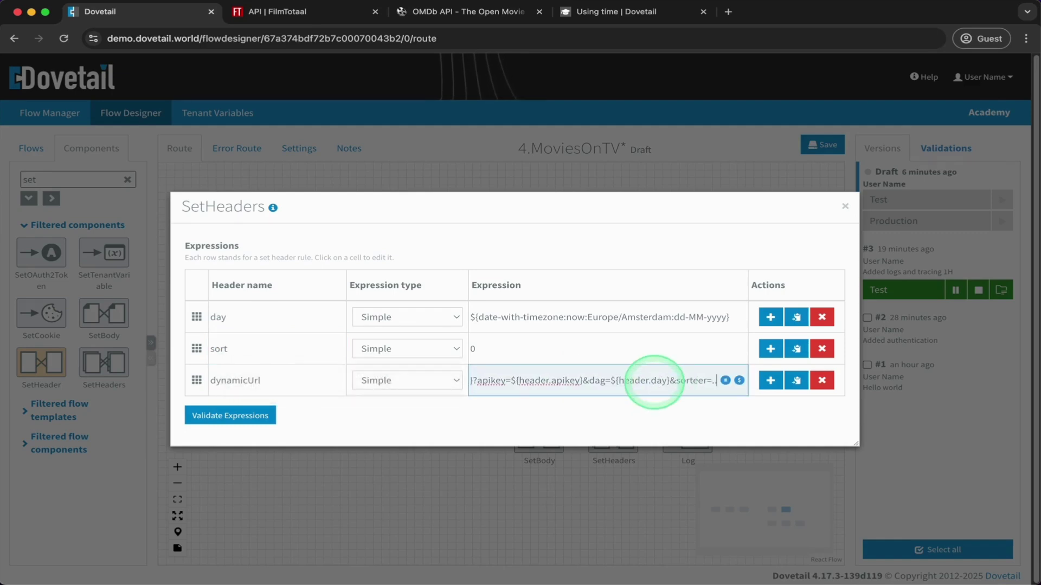
left_click(739, 381)
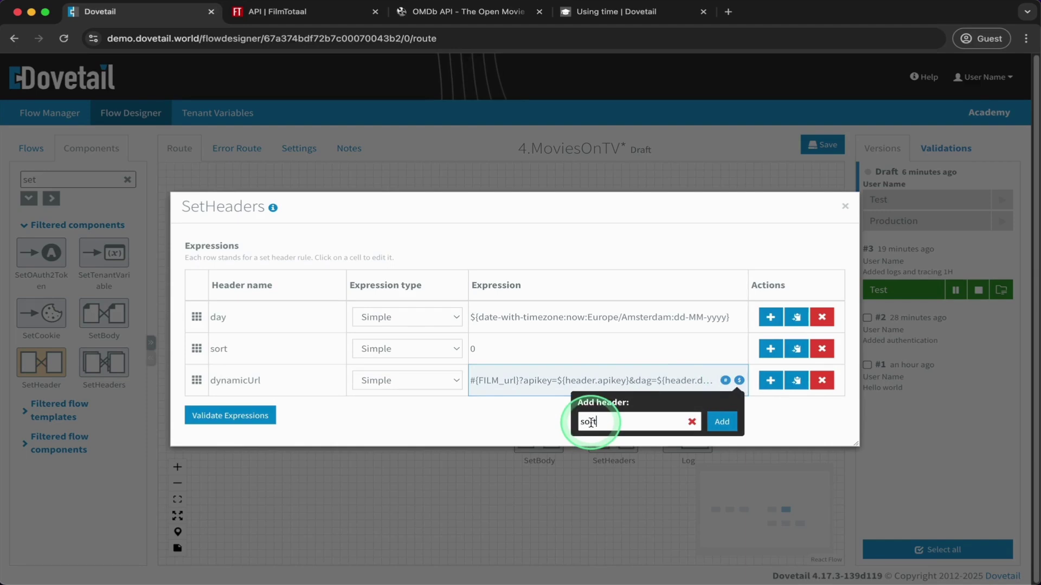
key("Return")
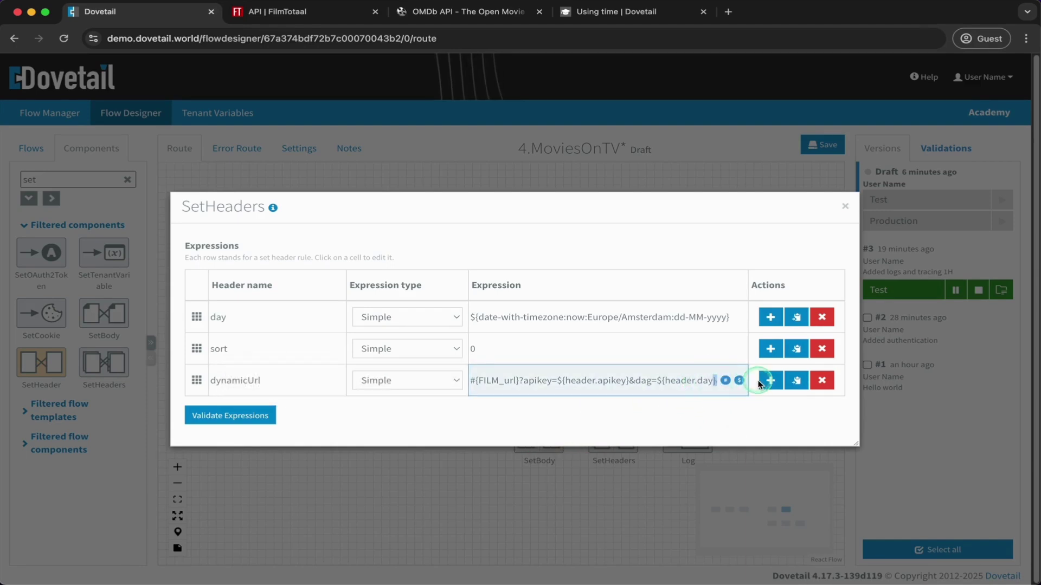
type("&sorteer=")
left_click(711, 383)
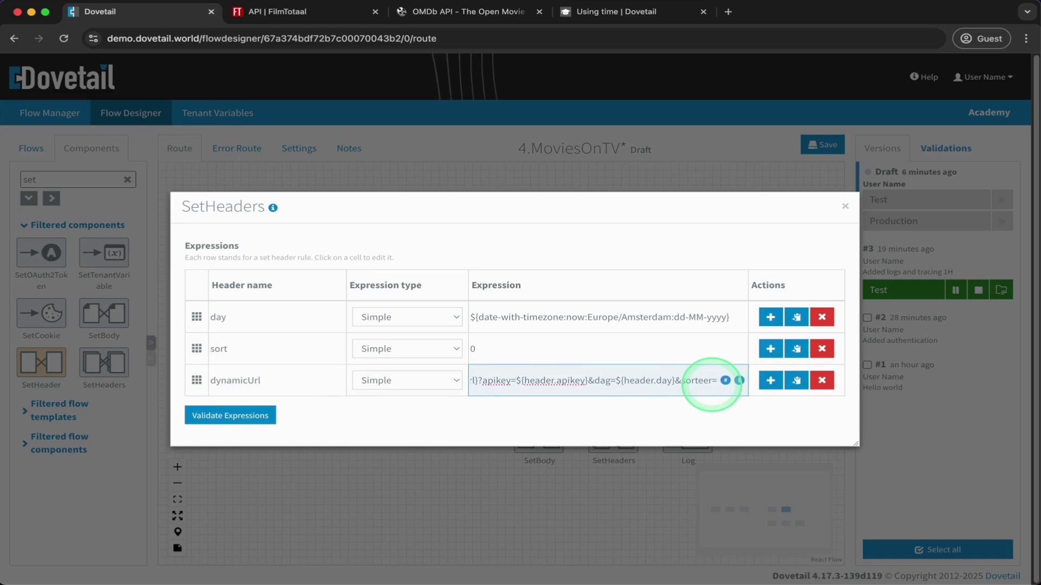
left_click(739, 380)
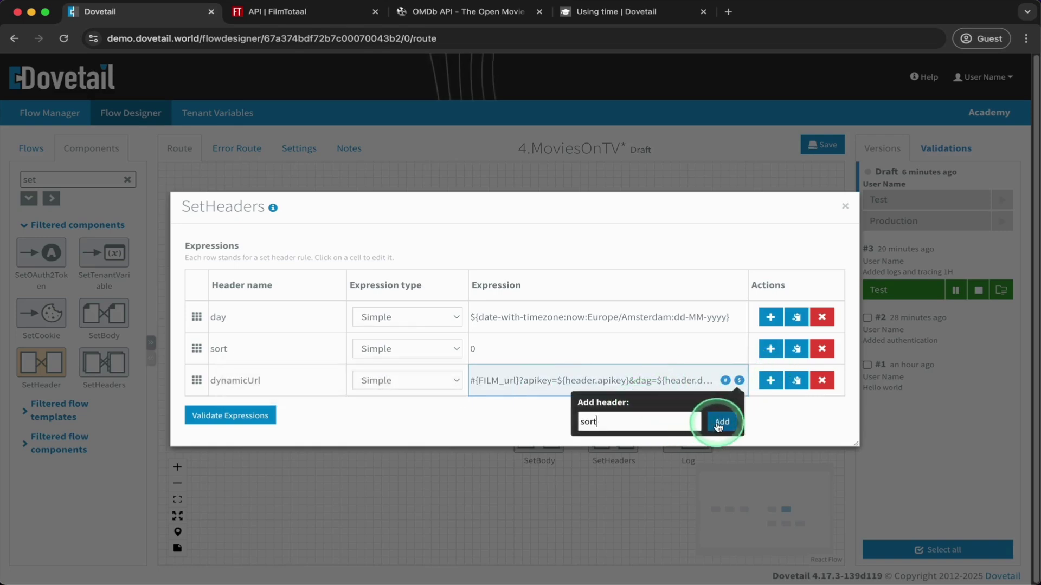
type("sorteer=")
left_click(719, 426)
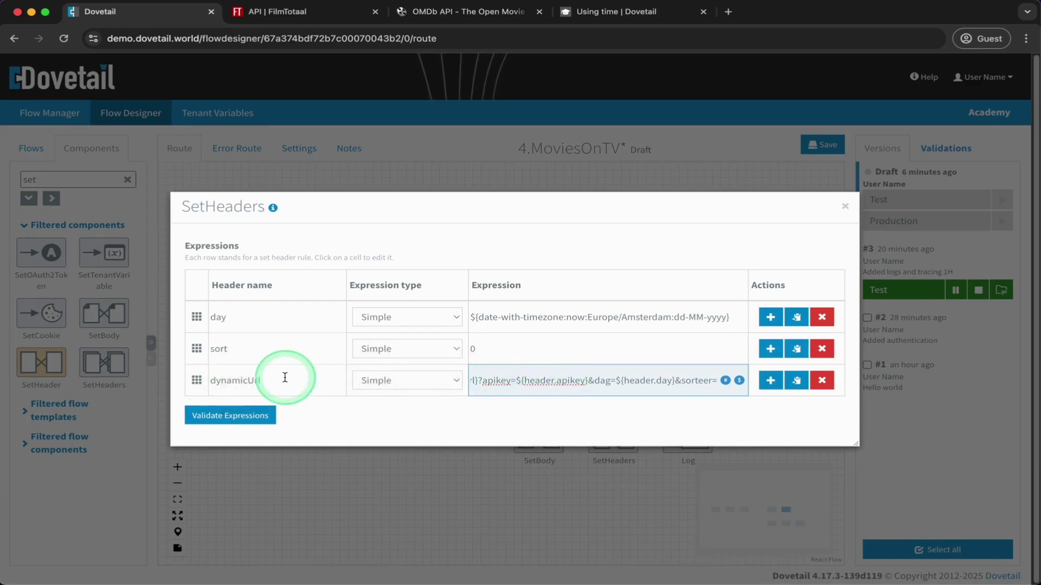
left_click(279, 382)
double_click(279, 382)
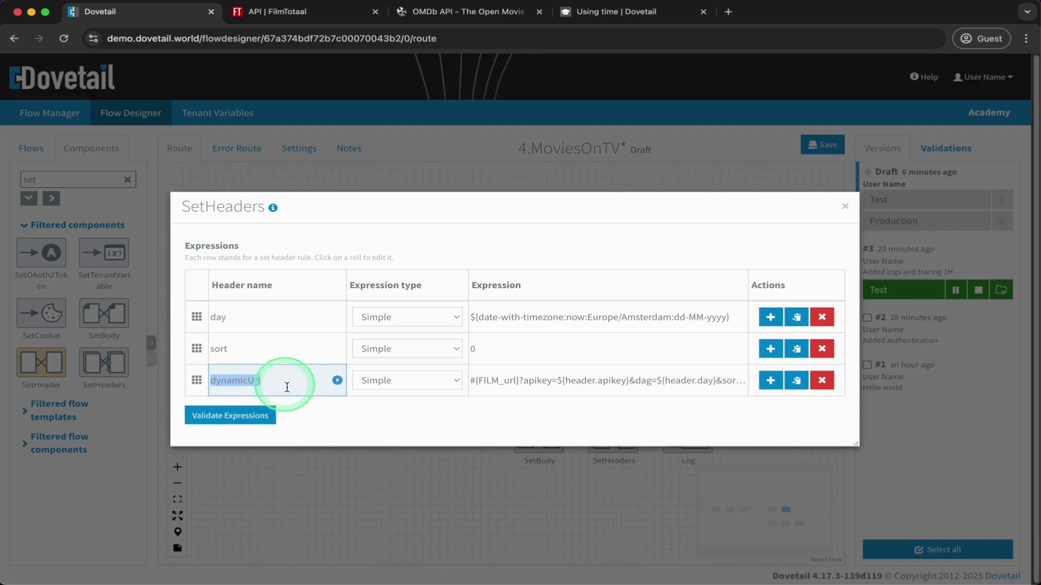
- Add an Http step after SetHeaders with URL ${header.dynamicUrl} and save the flow
left_click(435, 500)
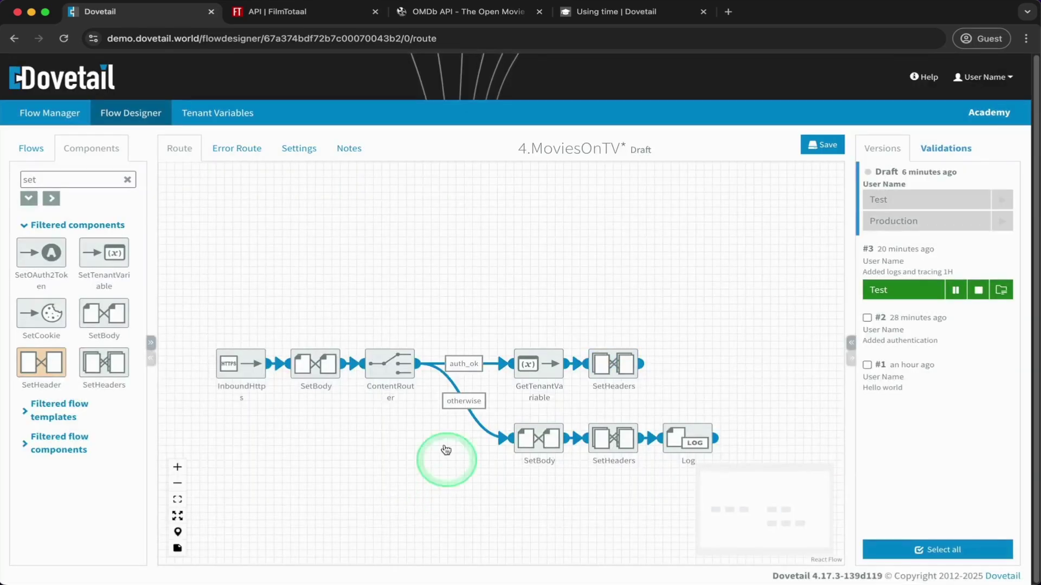
double_click(59, 179)
type("http")
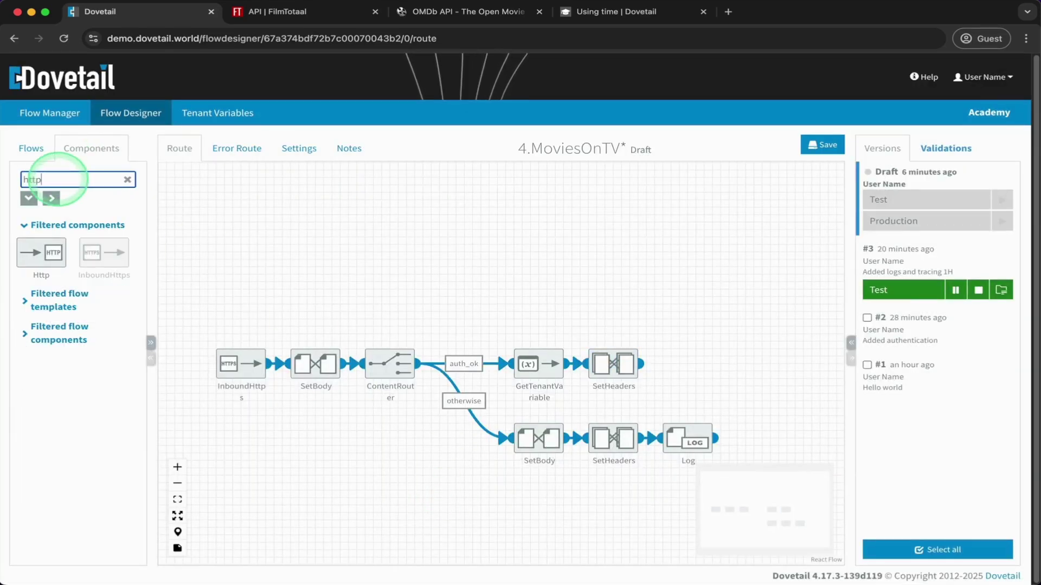
mouse_move(41, 252)
left_mouse_down()
mouse_move(461, 333)
mouse_move(696, 359)
mouse_move(672, 363)
left_mouse_up()
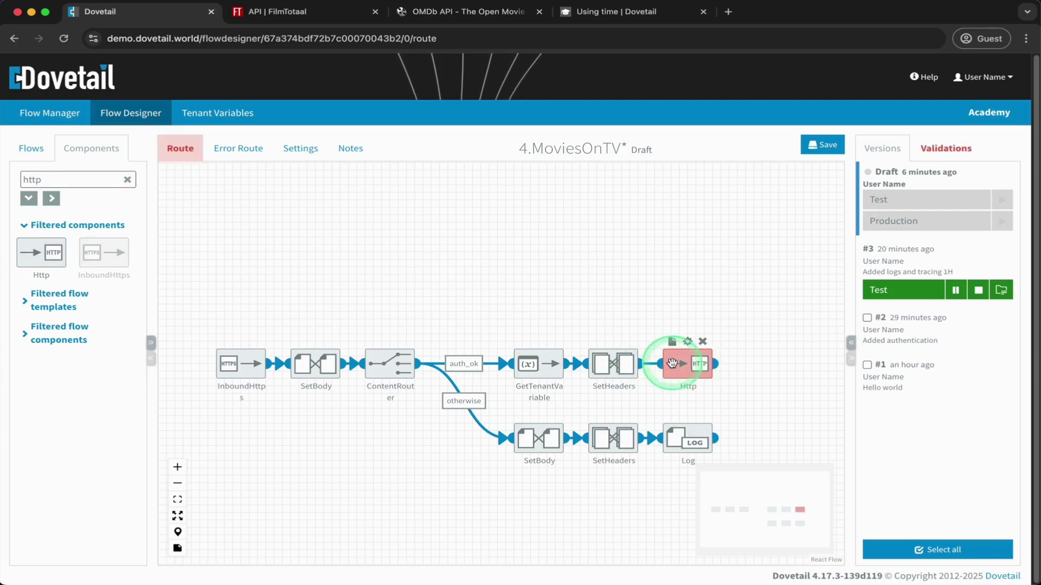
double_click(672, 365)
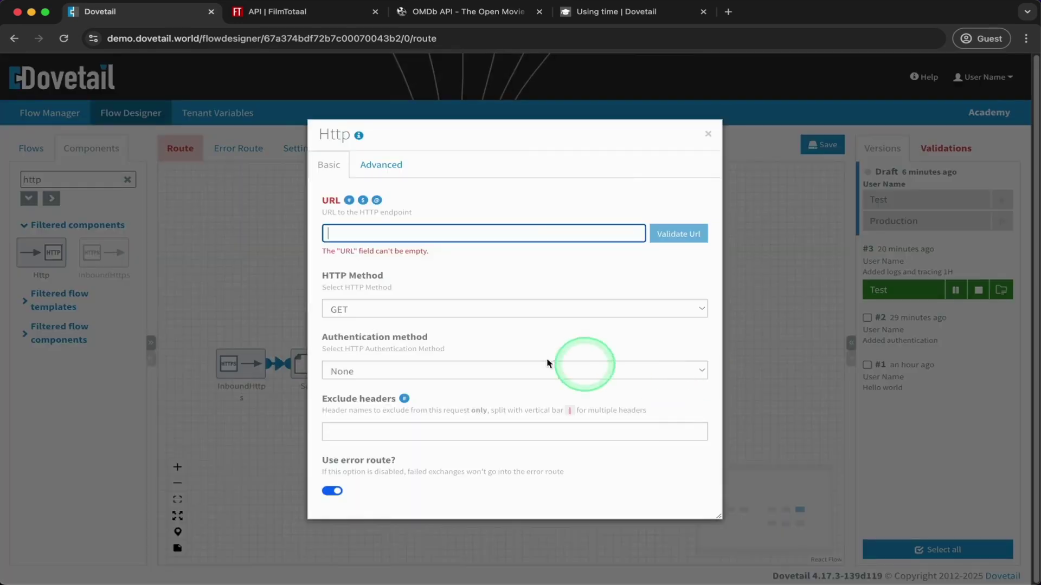
left_click(363, 201)
left_click(244, 240)
type("dynamicUrl")
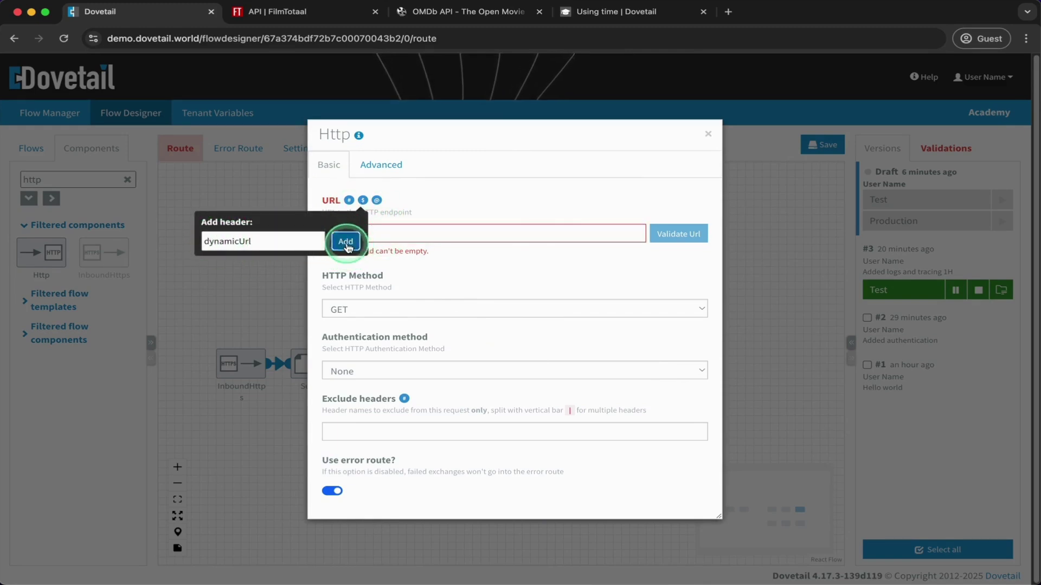
left_click(345, 242)
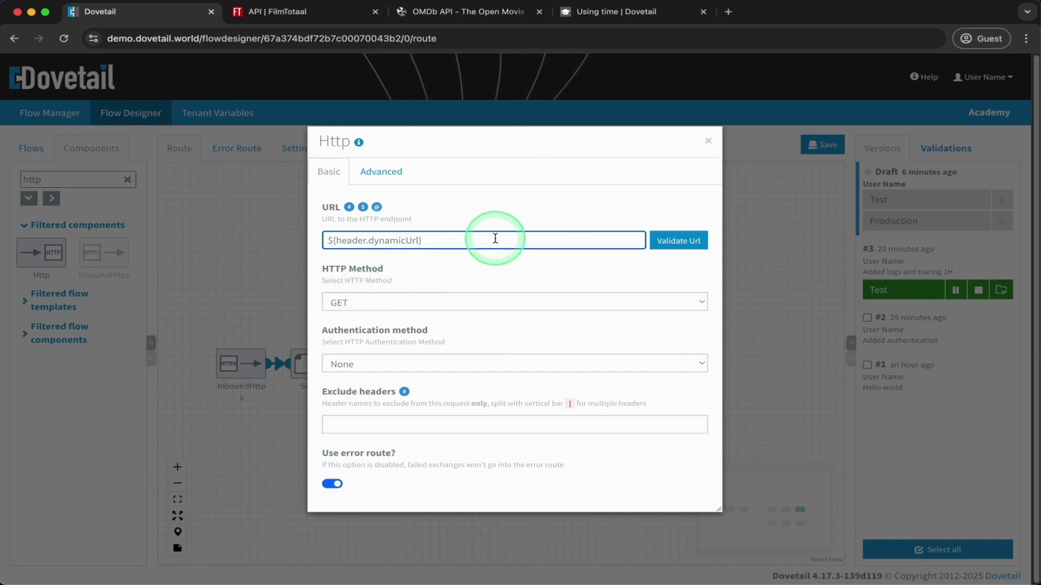
left_click(246, 274)
key("ctrl+s")
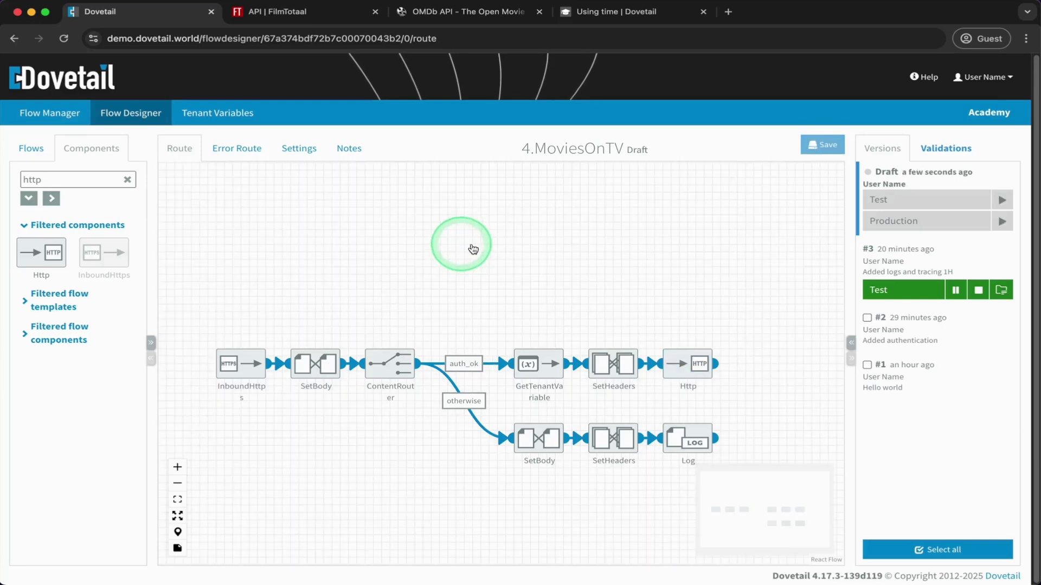
- Deploy 4.MoviesOnTV to Test as version #4 with the remark 'First API call'
left_click(1002, 200)
left_click(566, 341)
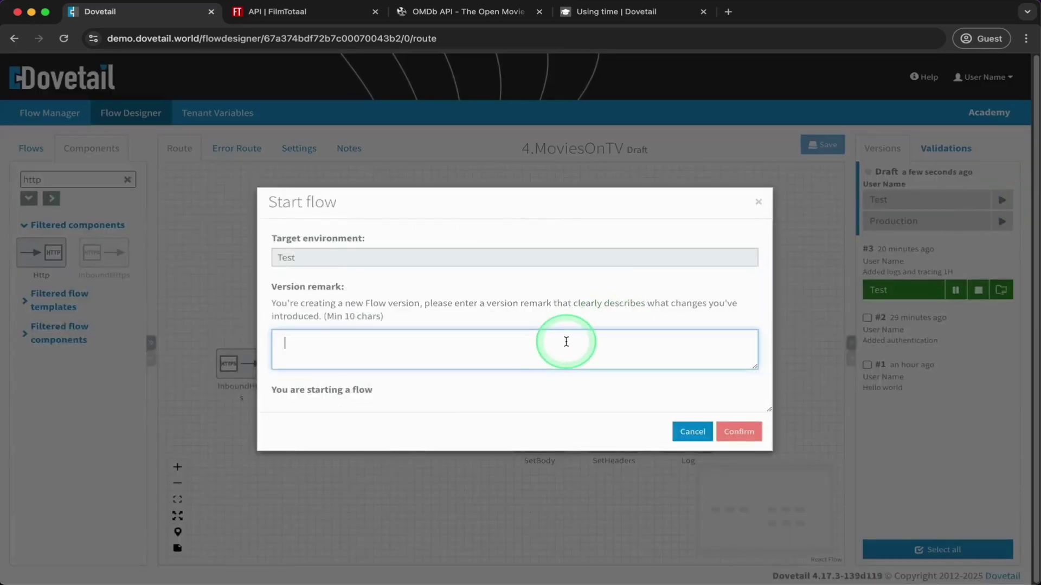
type("First API")
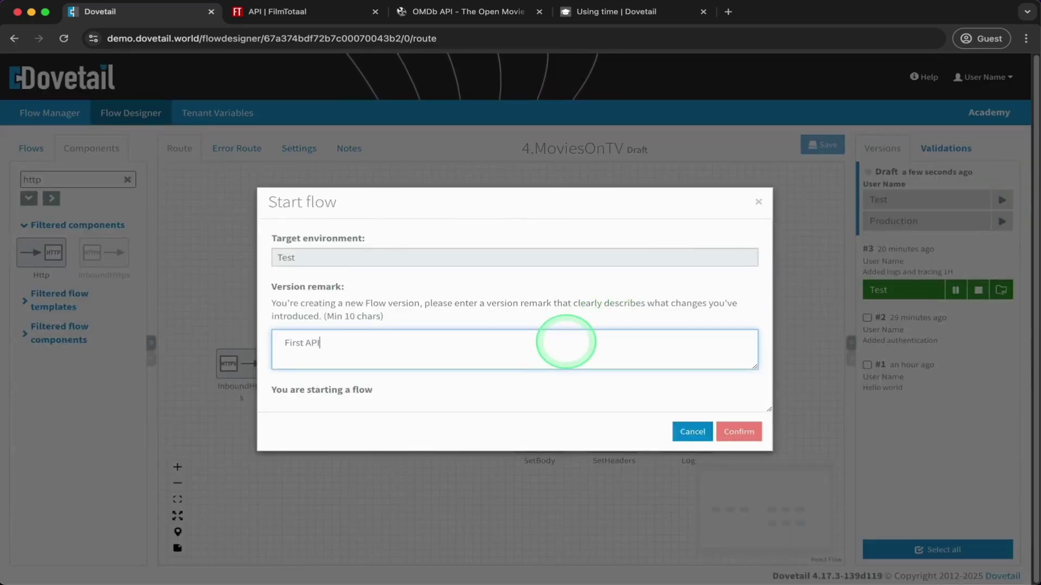
type(" call")
left_click(753, 432)
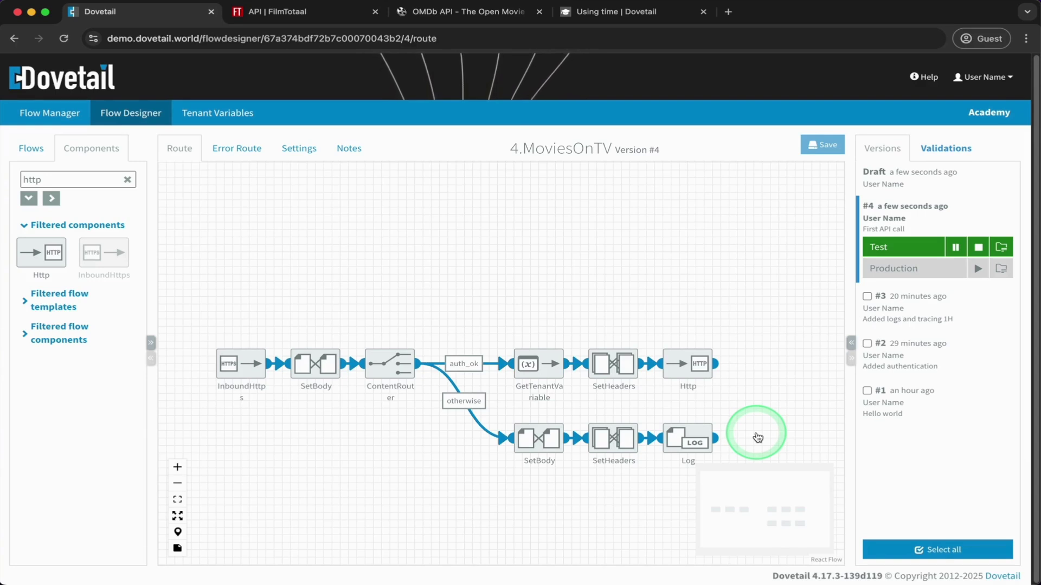
key("ctrl+Up")
left_click(336, 246)
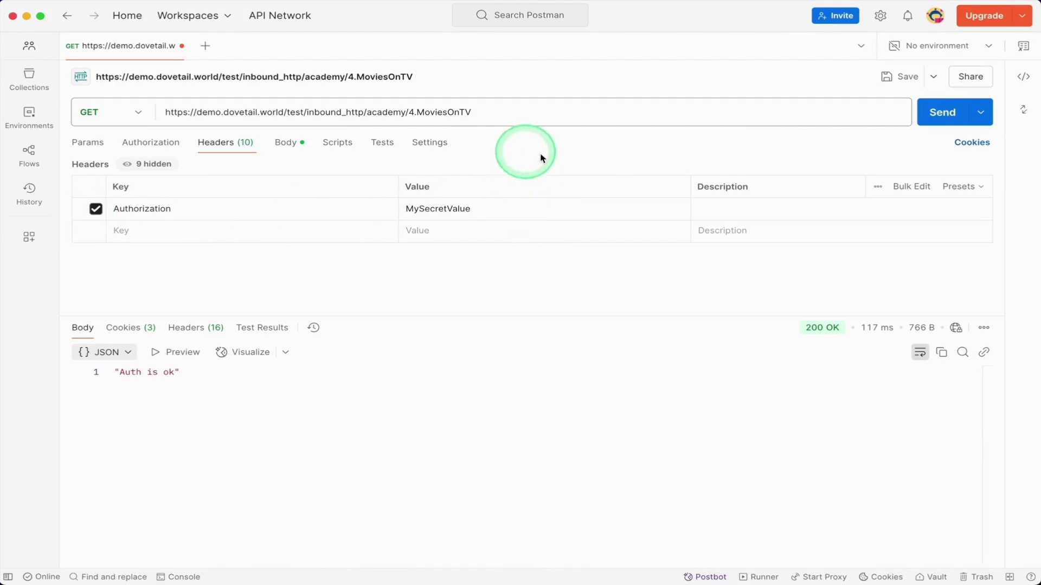
- Resend the request, collapse the first three <film> entries of the XML response and search for '<film'
left_click(956, 118)
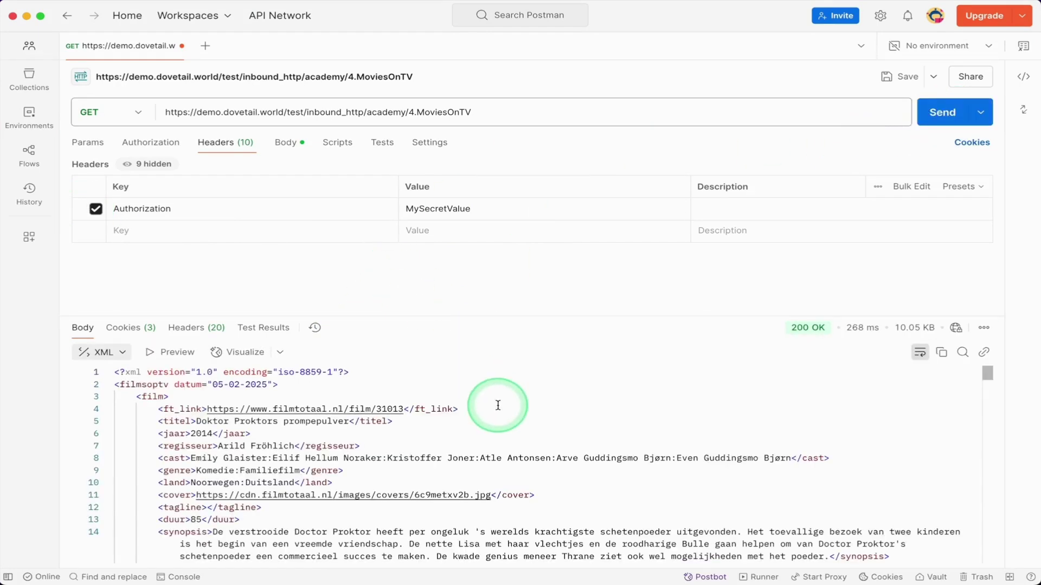
scroll(498, 406, "down", 3)
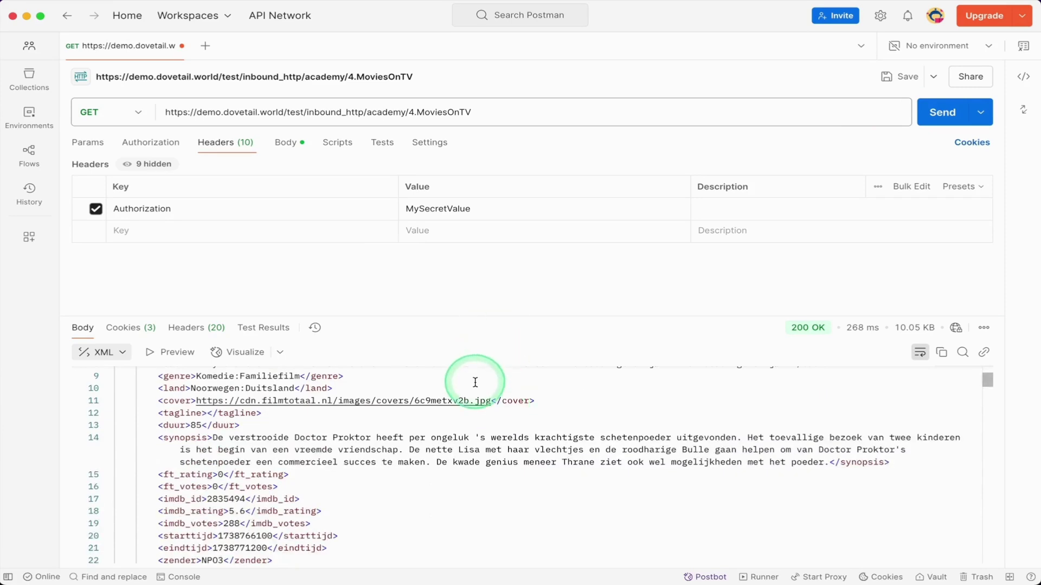
scroll(451, 445, "up", 2)
scroll(450, 445, "up", 2)
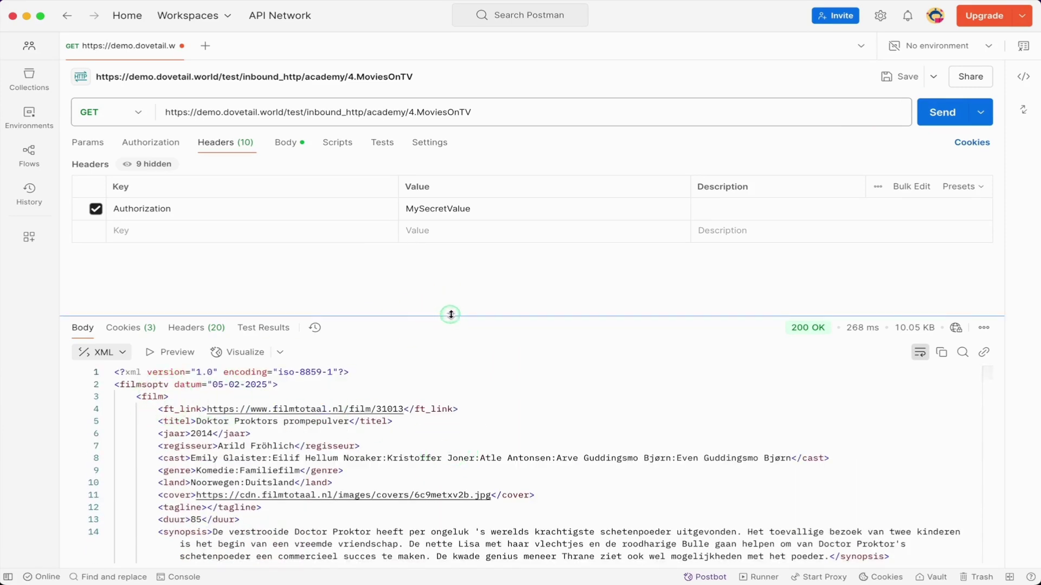
left_click_drag(449, 316, 462, 255)
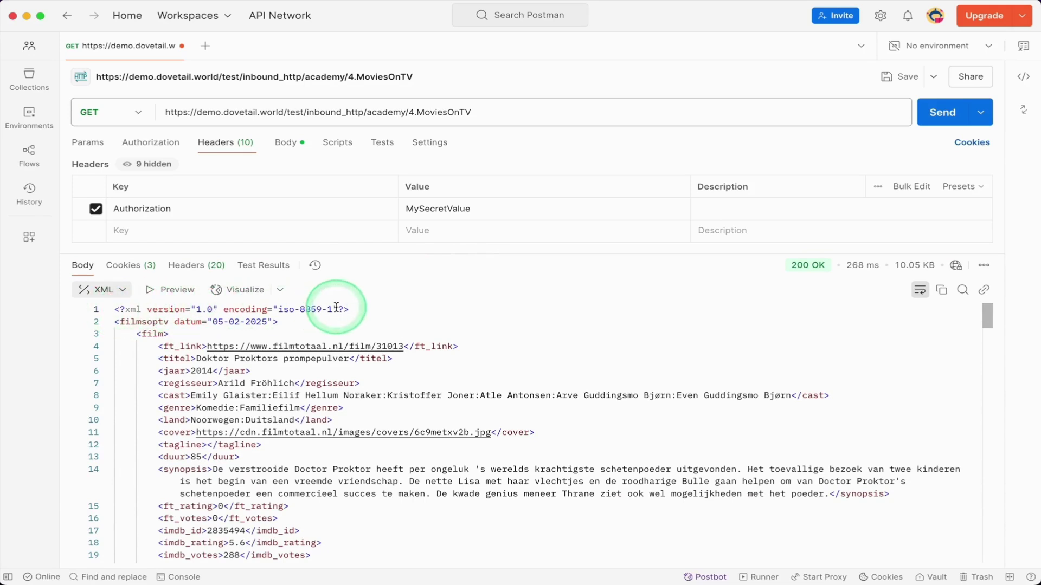
left_click(108, 334)
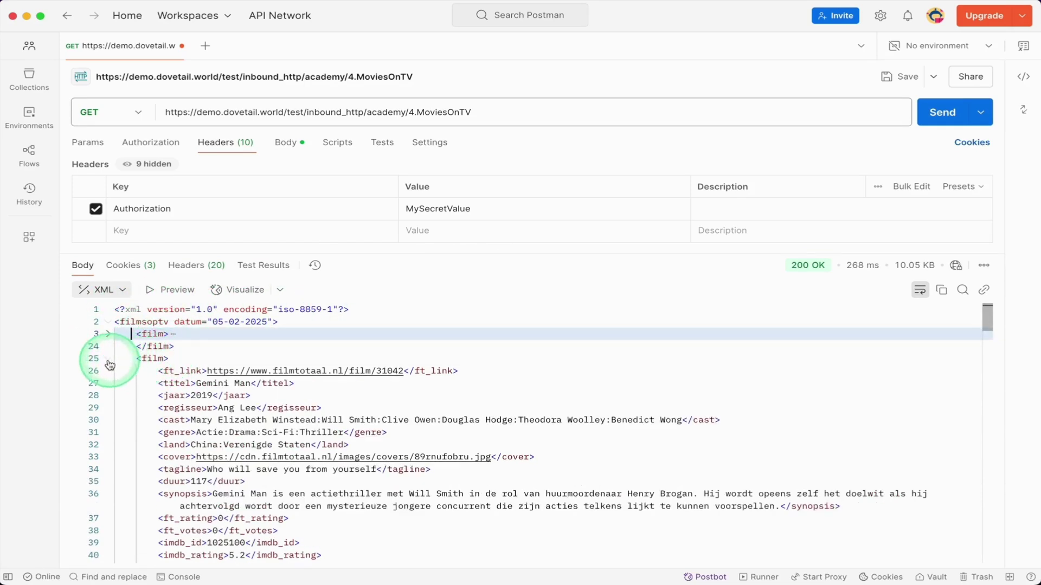
left_click(108, 360)
left_click(109, 383)
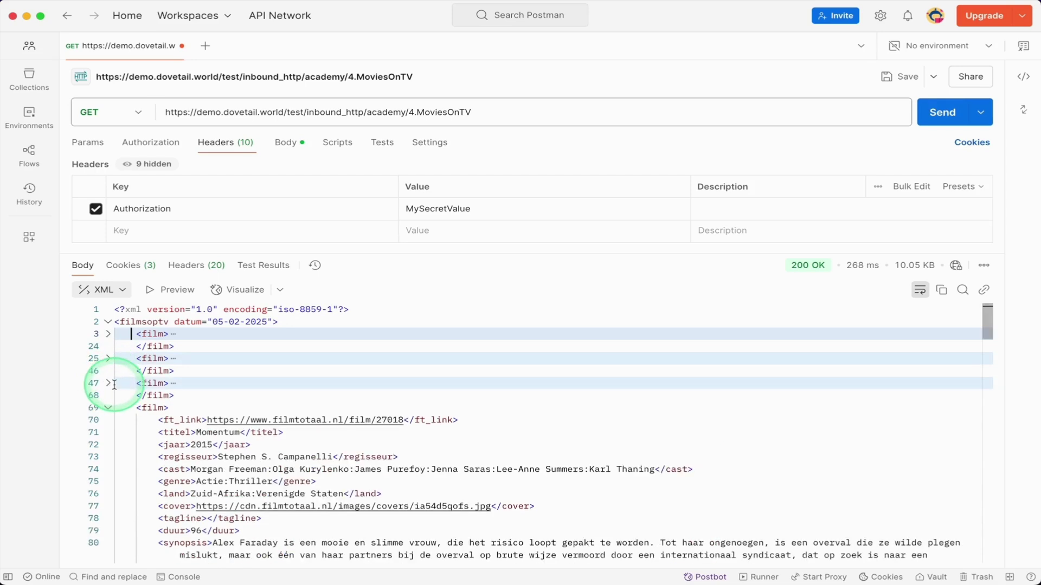
left_click(962, 289)
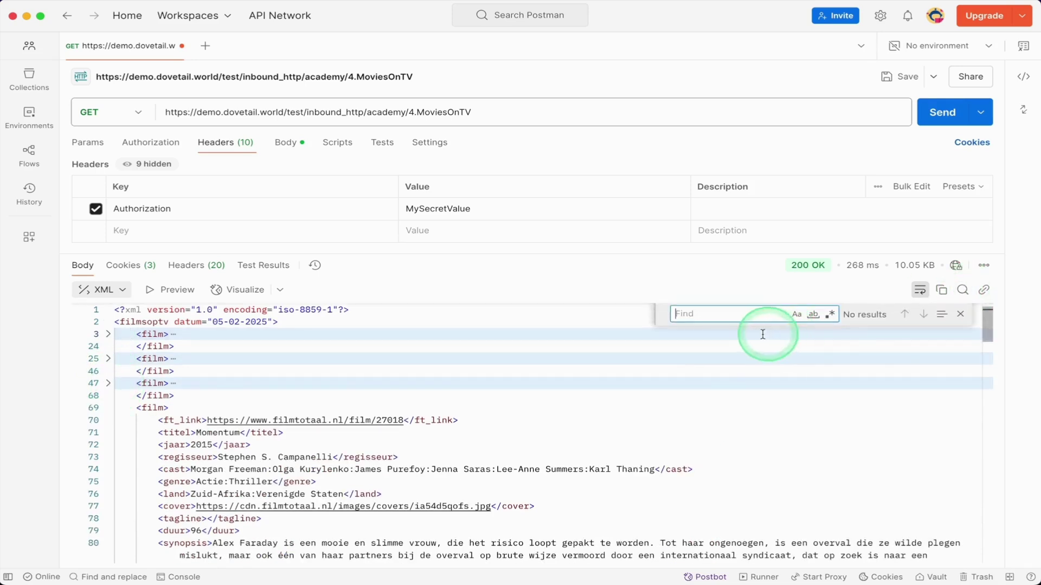
type("<film")
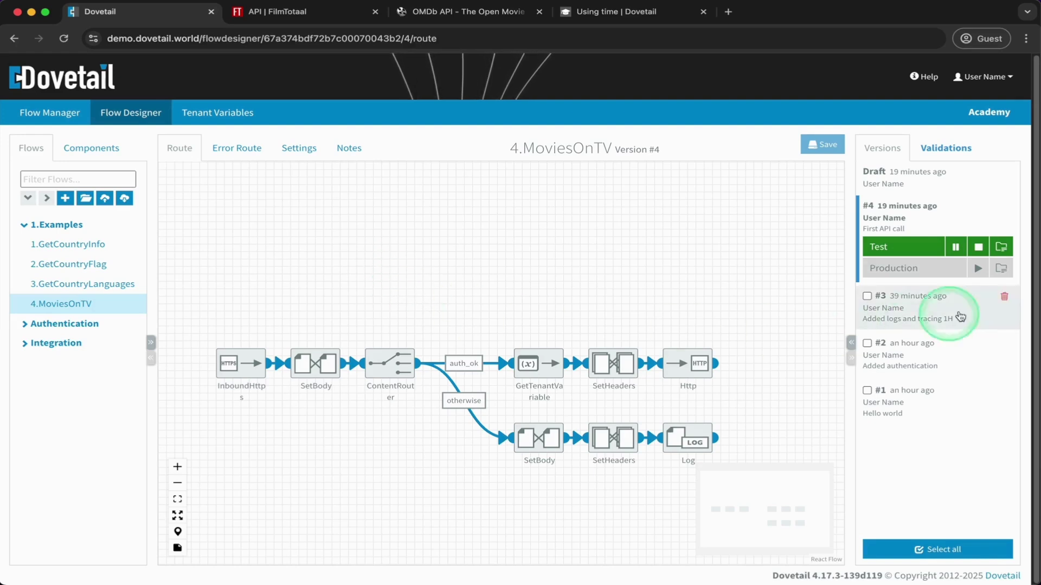
- Trace Version #4's Test transaction through InboundHttps, ContentRouter, GetTenantVariable and SetHeaders, checking the apikey header
left_click(1002, 247)
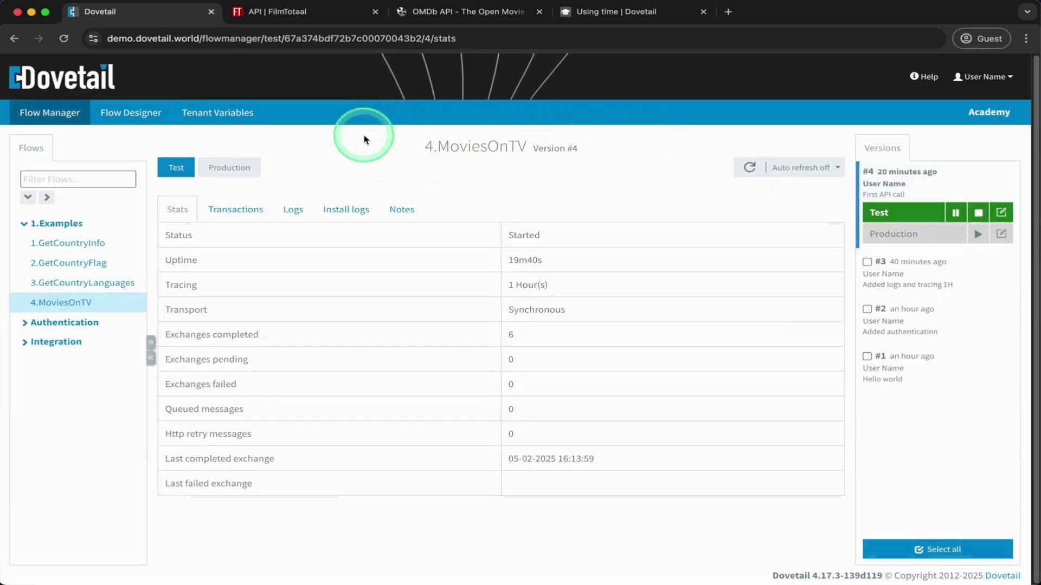
left_click(236, 212)
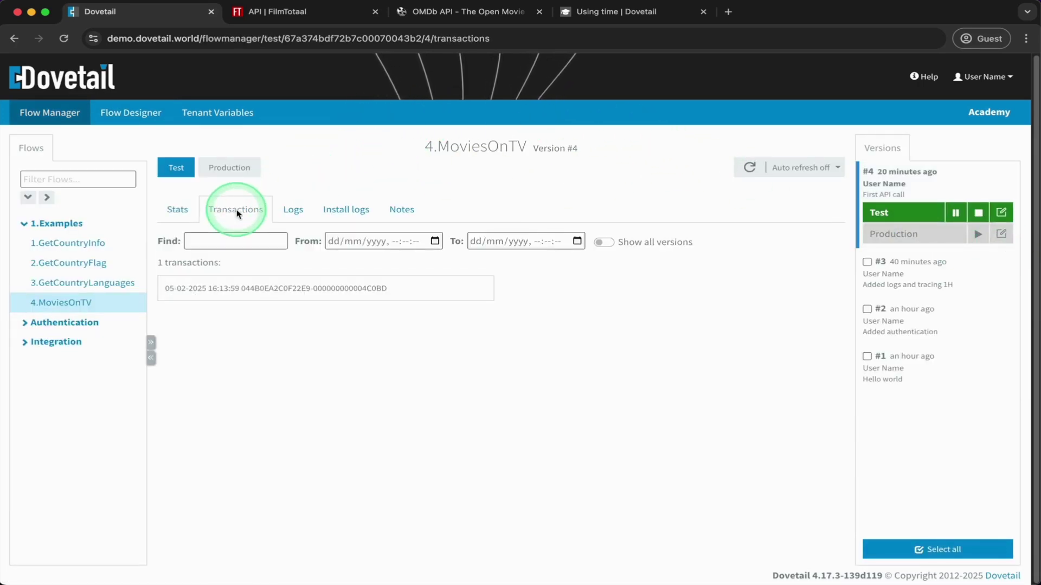
left_click(244, 289)
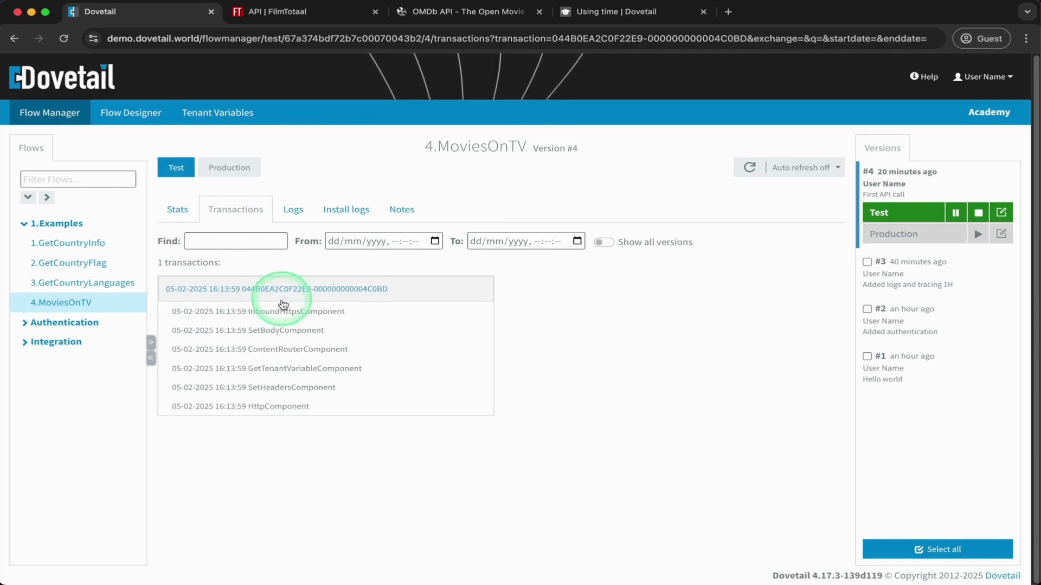
left_click(282, 311)
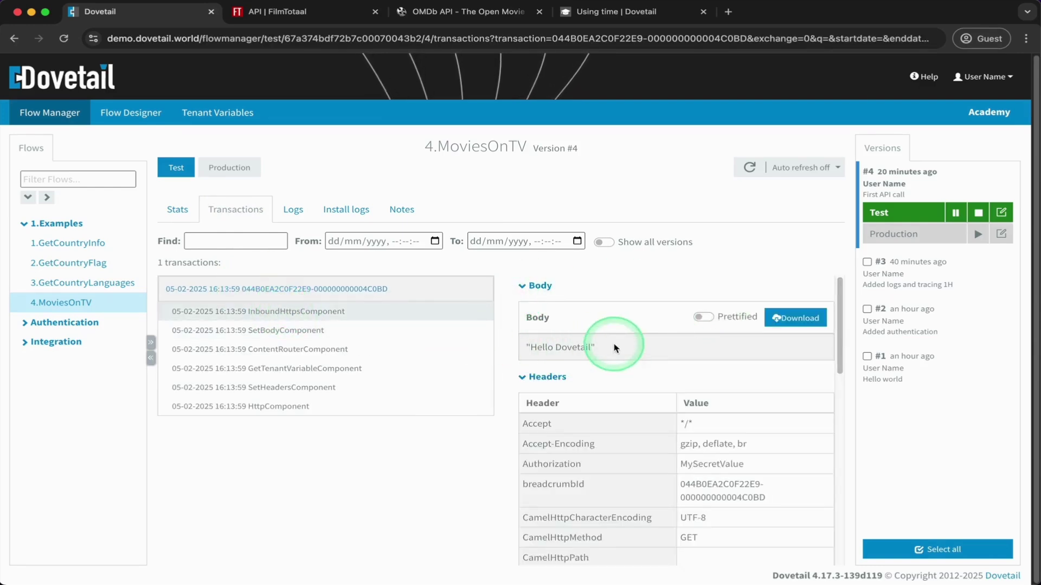
left_click(306, 349)
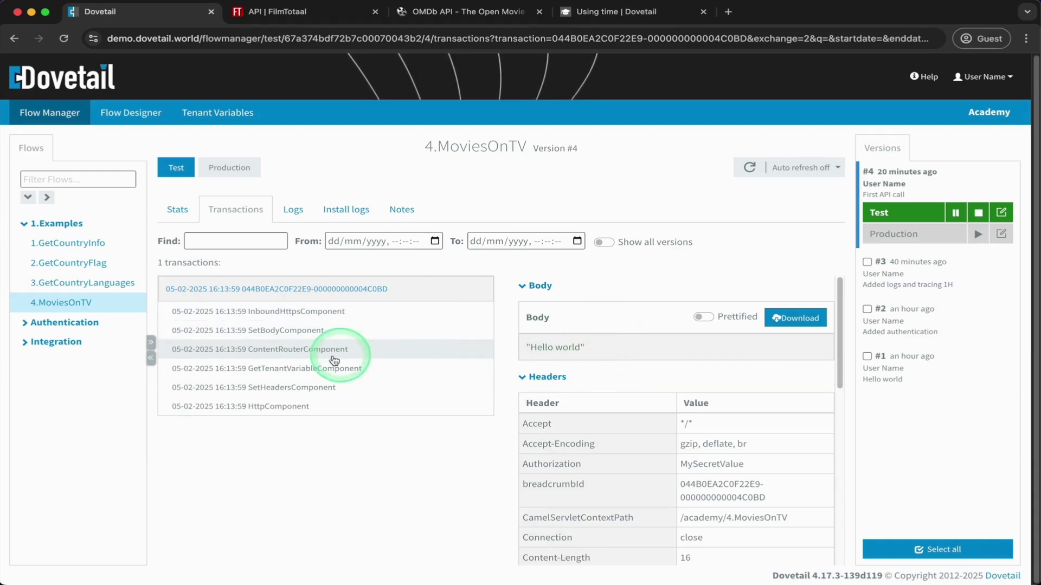
left_click(263, 374)
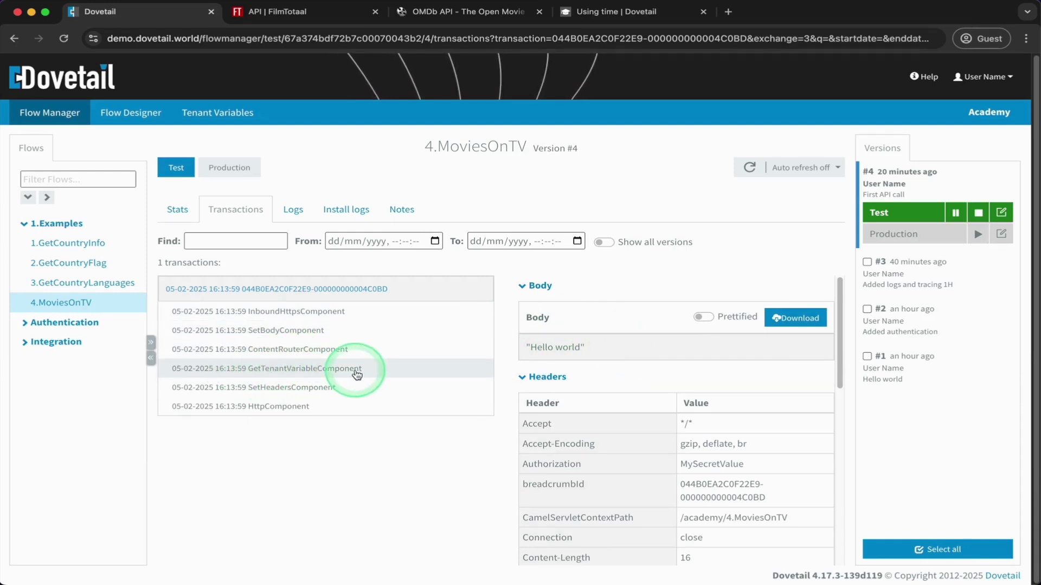
left_click(276, 385)
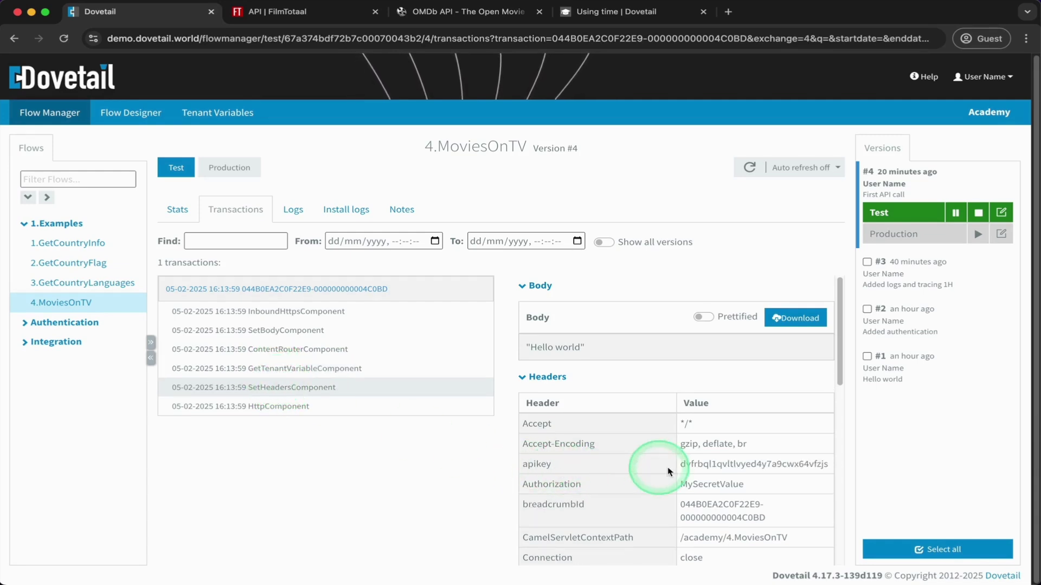
double_click(704, 464)
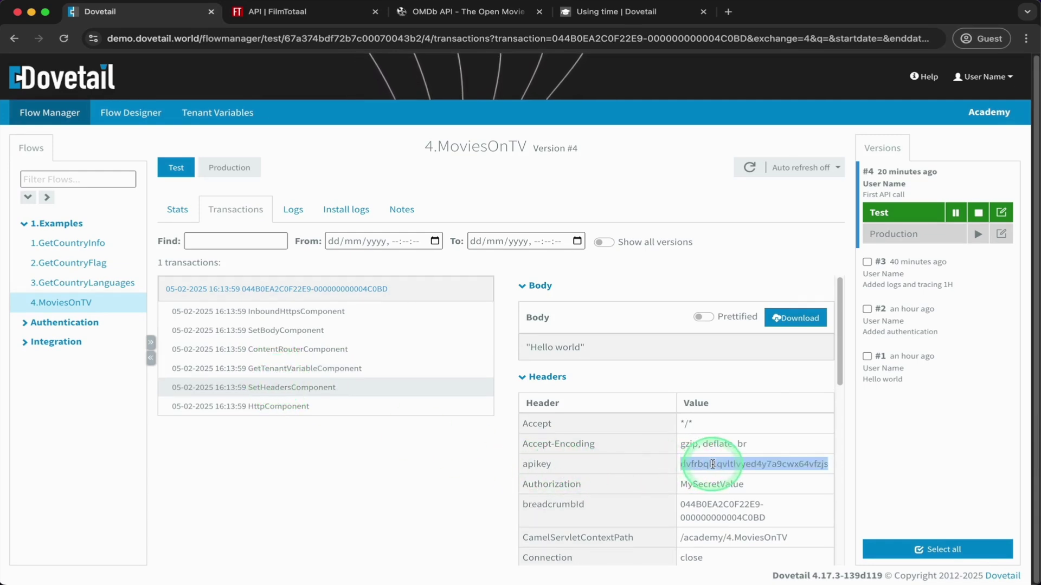
left_click_drag(591, 464, 513, 466)
left_click(544, 465)
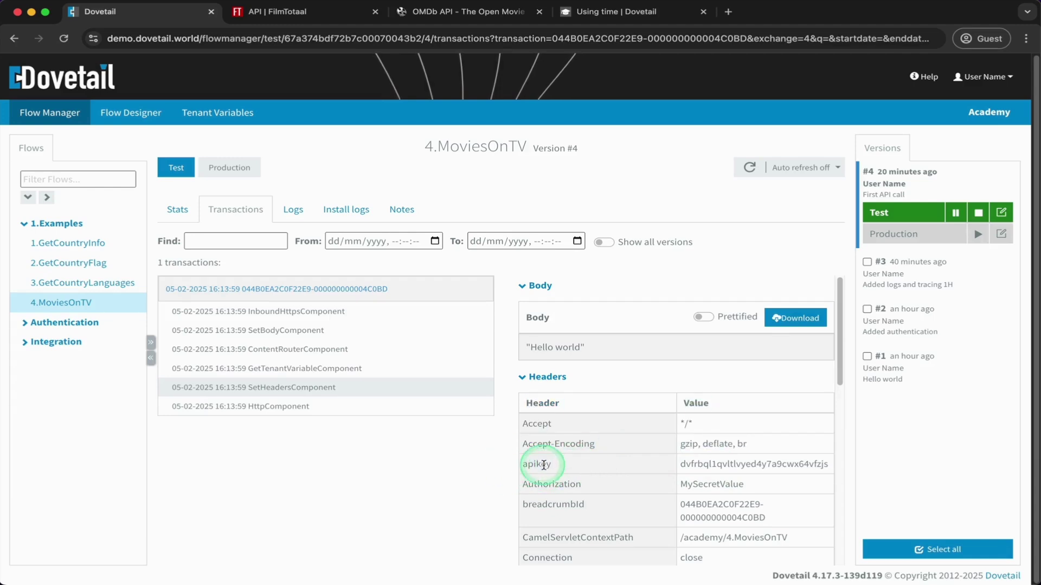
- Inspect the HttpComponent step's Headers to confirm dynamicUrl holds the resolved FilmTotaal films address, then bring Postman forward
left_click(288, 406)
scroll(598, 481, "down", 5)
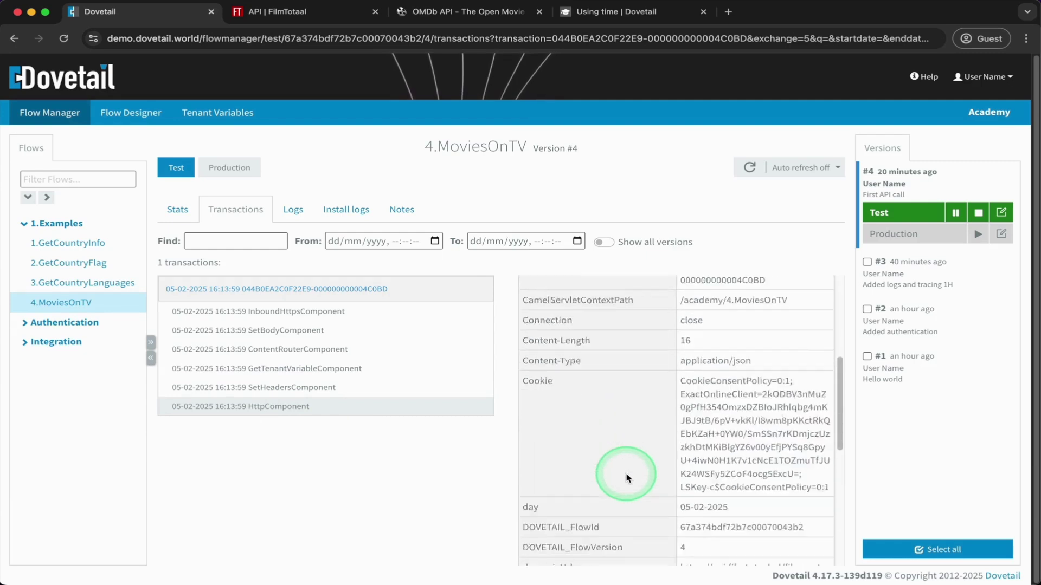
scroll(626, 478, "down", 3)
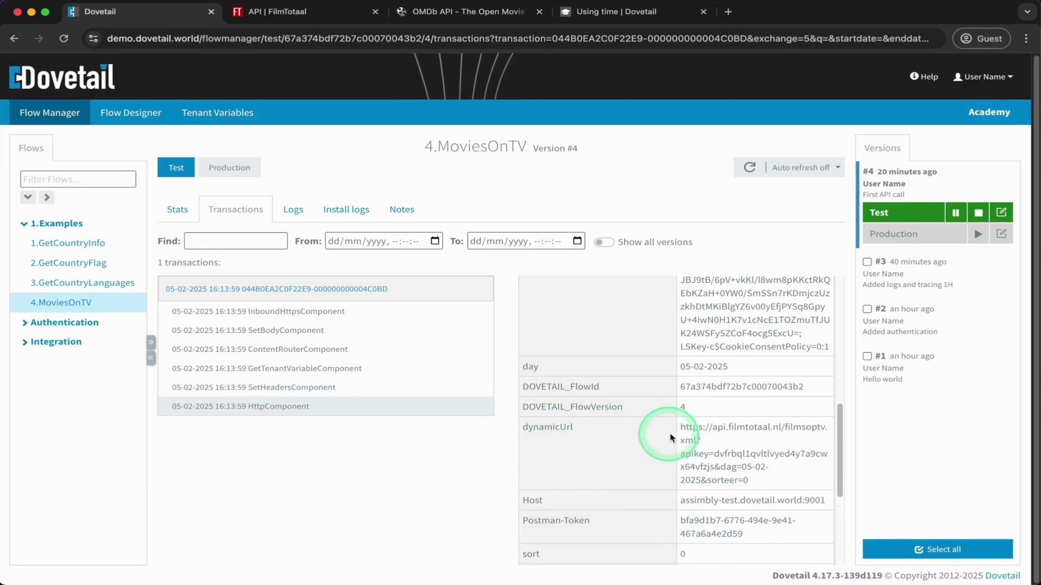
left_click_drag(681, 425, 692, 441)
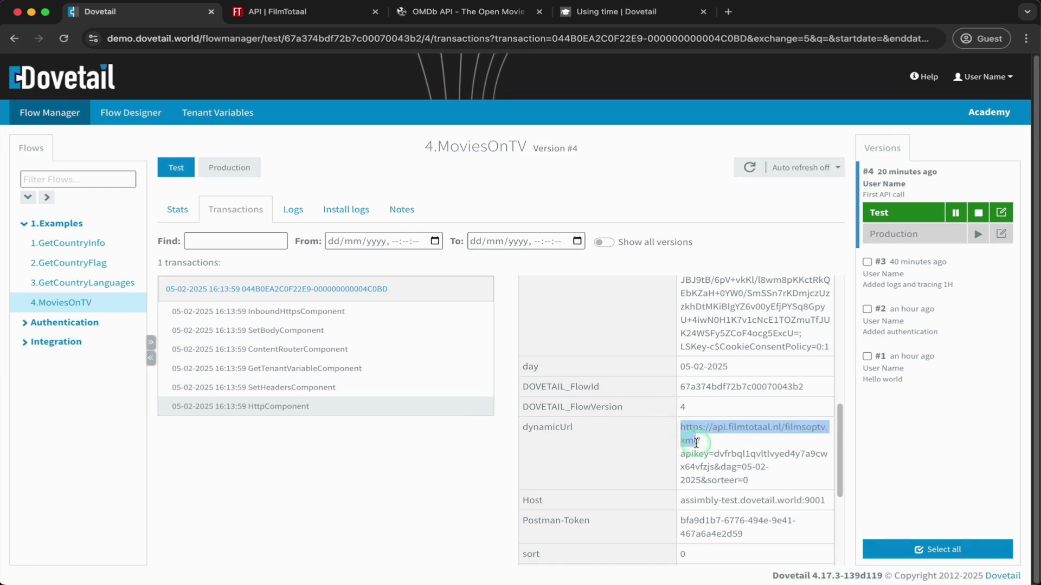
left_click(711, 455)
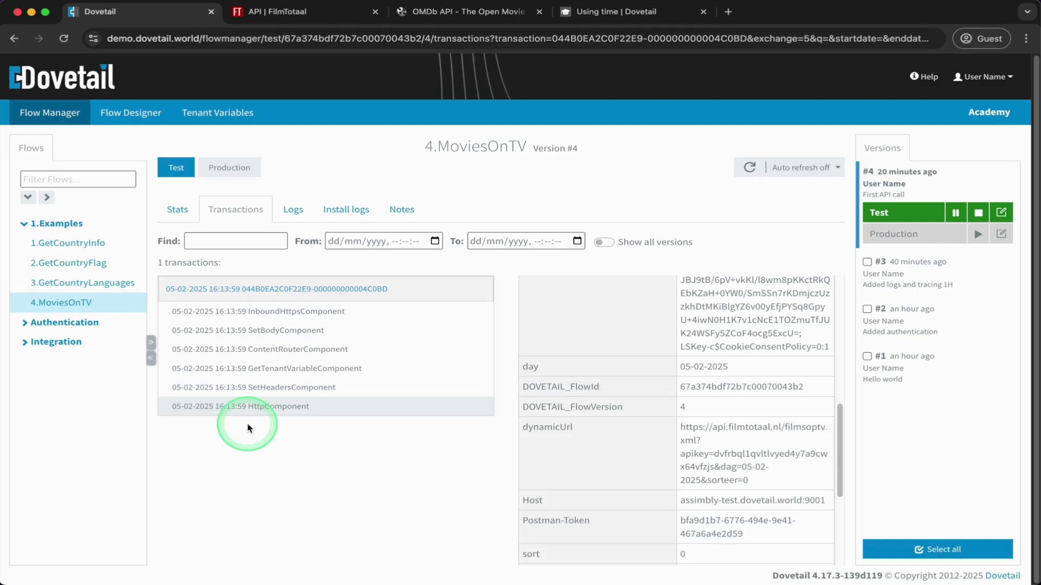
key("ctrl+Up")
left_click(248, 414)
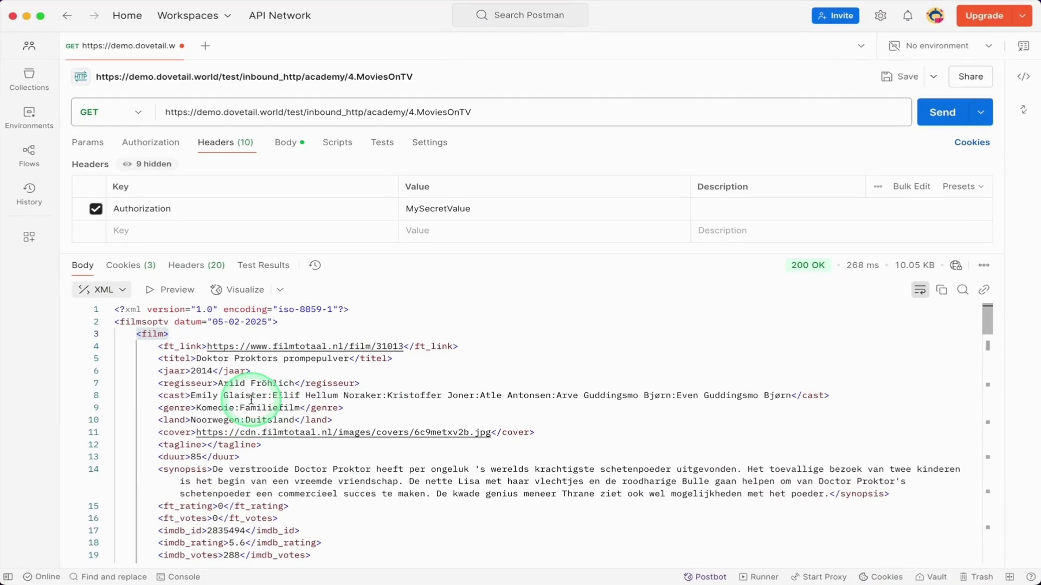
left_click(176, 335)
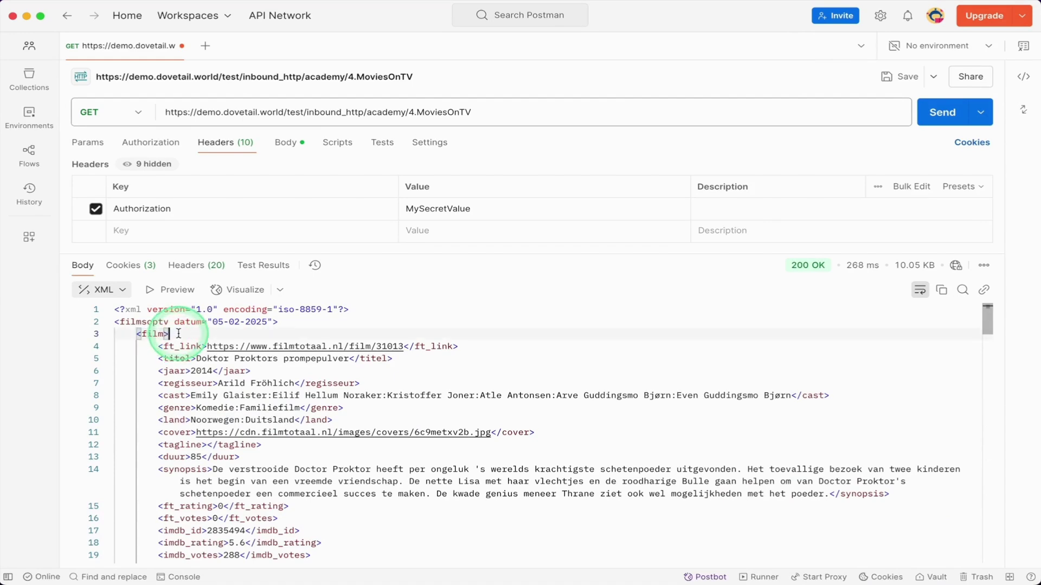
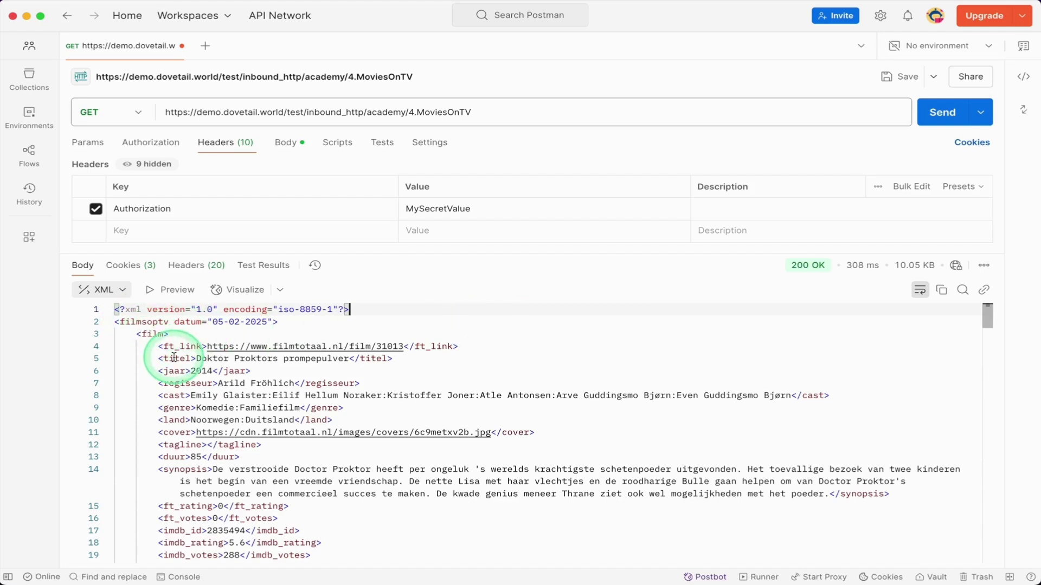
- Collapse the first three <film> entries of the filmsoptv XML response and scroll through it
left_click_drag(120, 322, 163, 333)
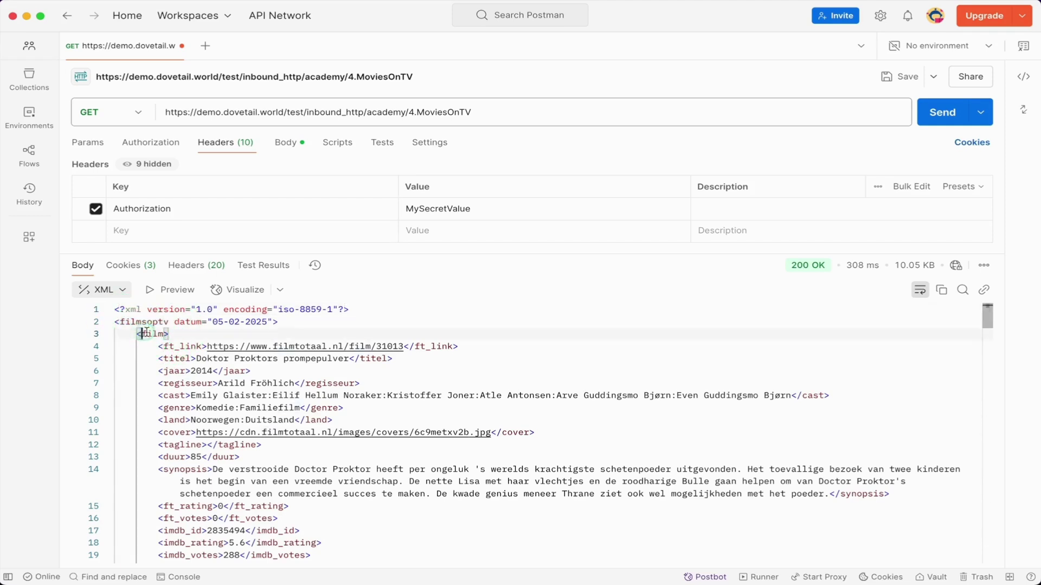
left_click(111, 336)
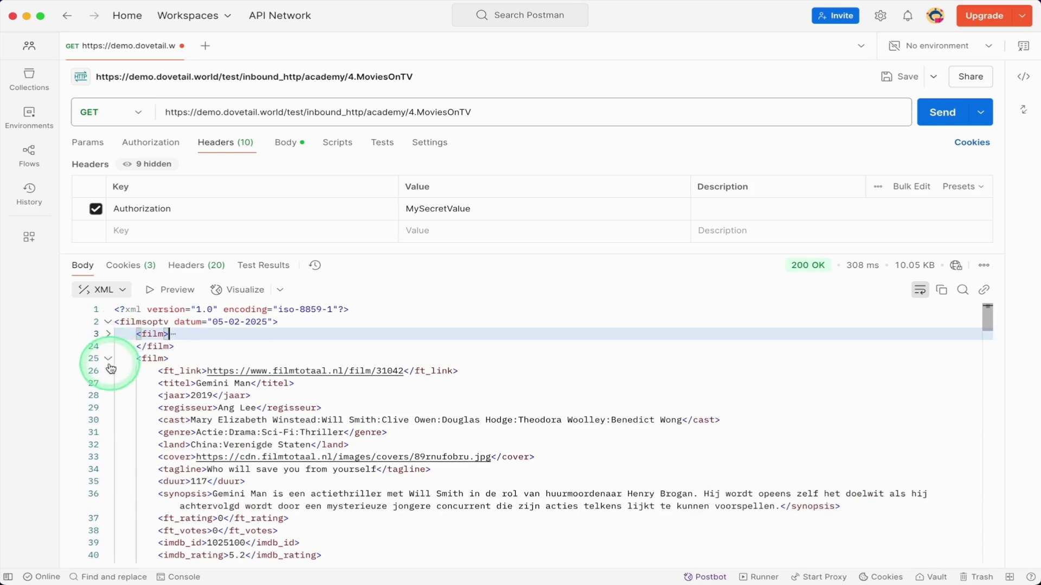
left_click(108, 359)
left_click(110, 387)
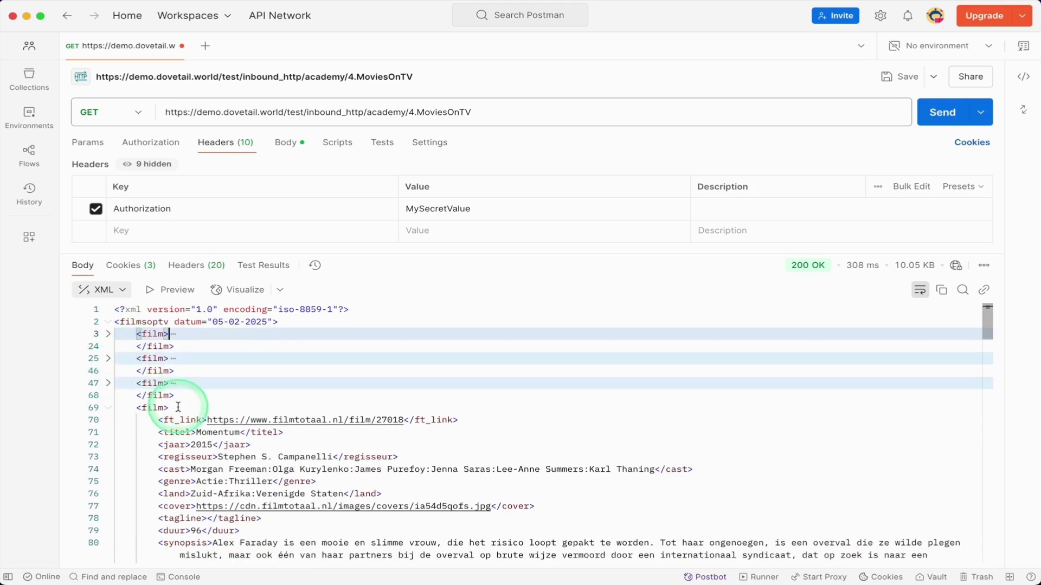
scroll(201, 401, "down", 10)
scroll(207, 403, "down", 12)
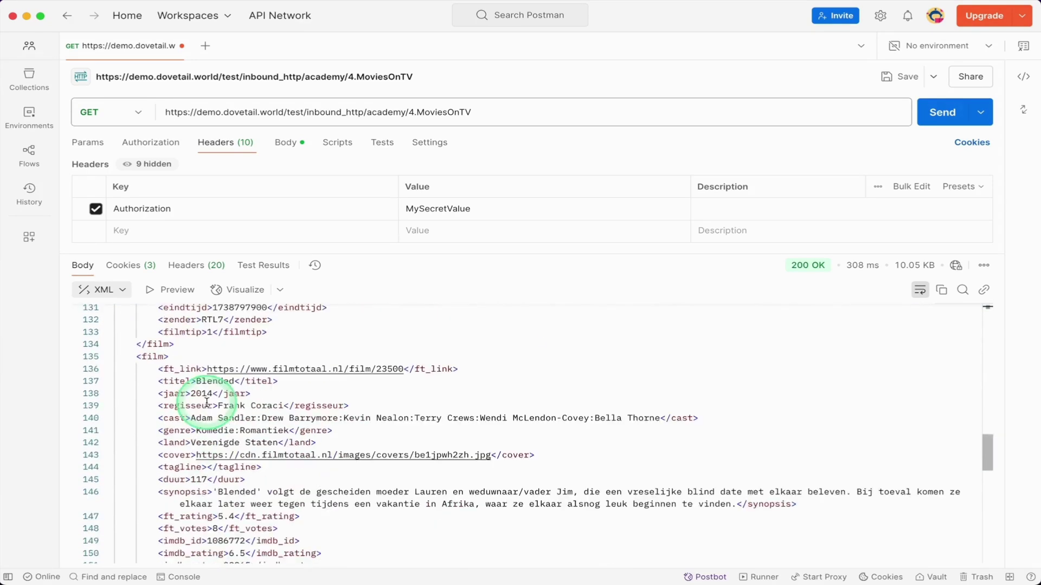
scroll(206, 401, "up", 12)
scroll(207, 401, "up", 10)
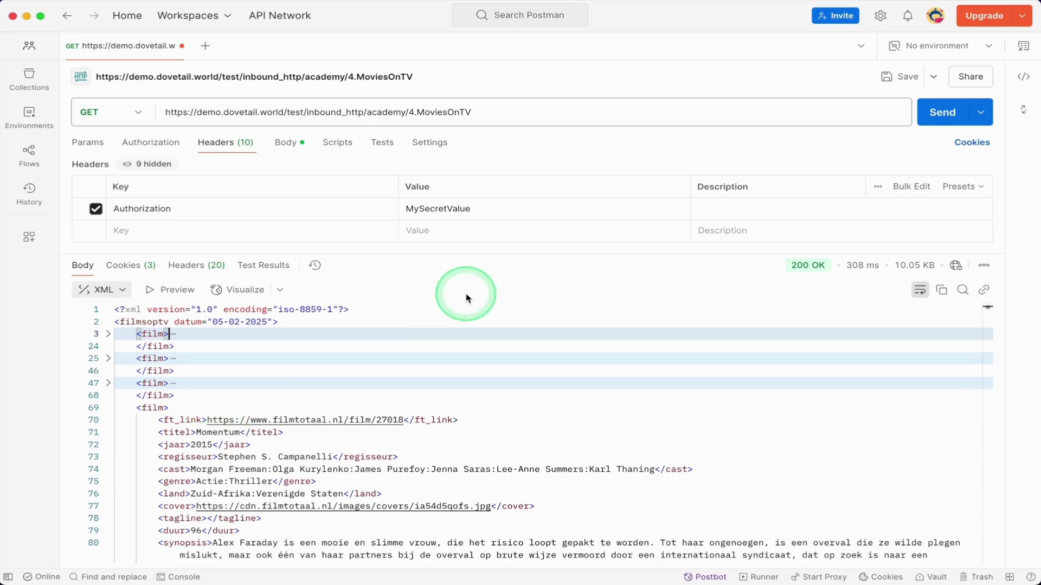
- Copy the 4.MoviesOnTV XML response body and paste it into the XPather editor
left_click(945, 292)
key("ctrl+Up")
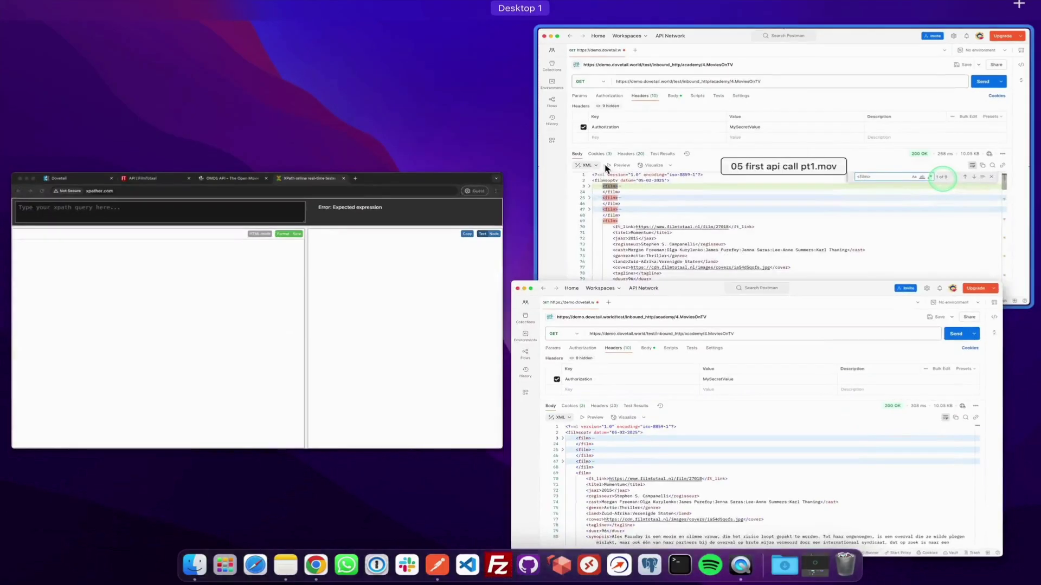
left_click(395, 272)
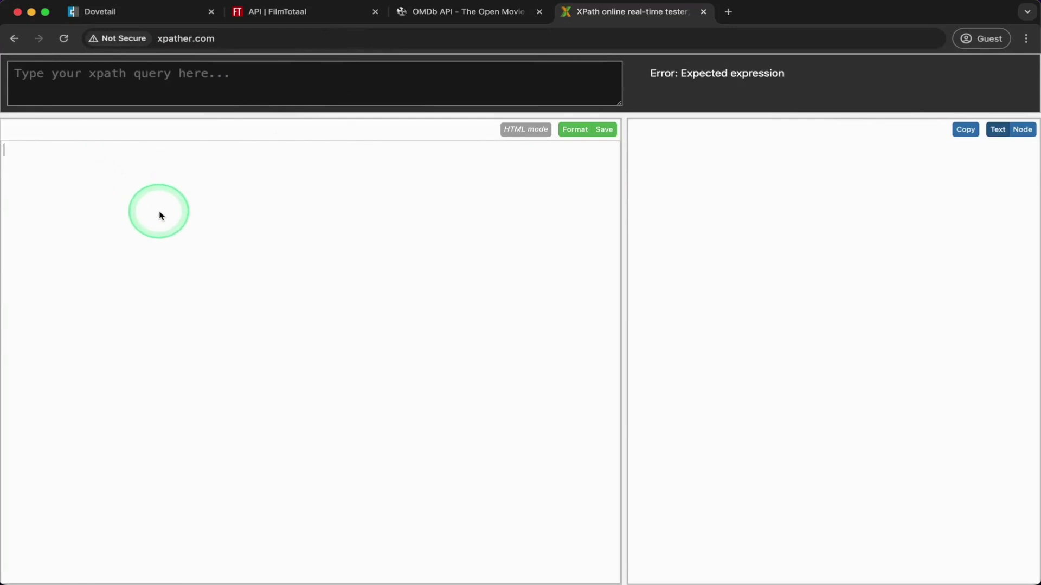
key("super+v")
- Query //filmsoptv/film with Node results, confirming 9 film nodes, and select the query text
left_click(235, 77)
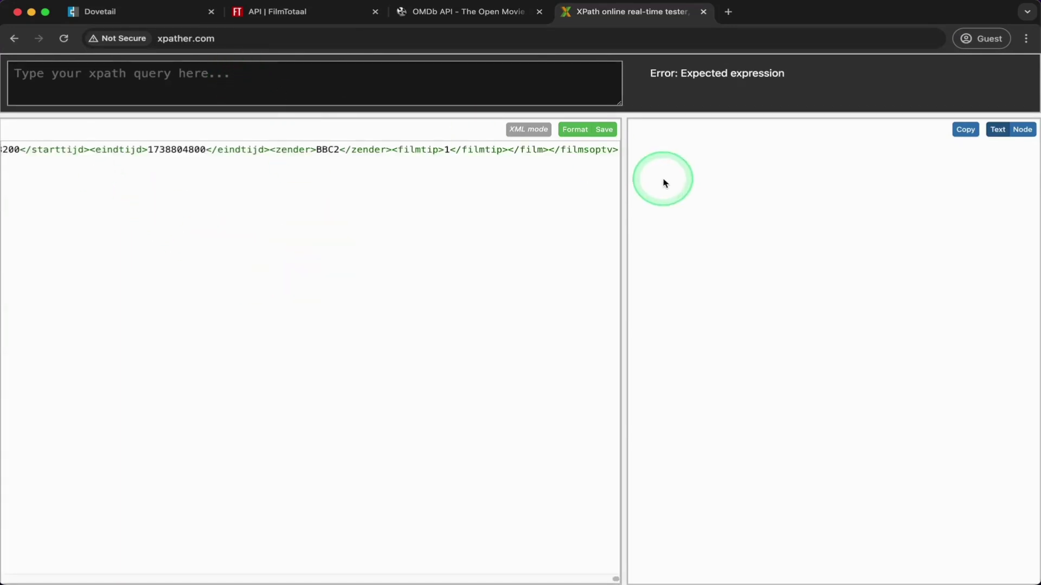
type("//")
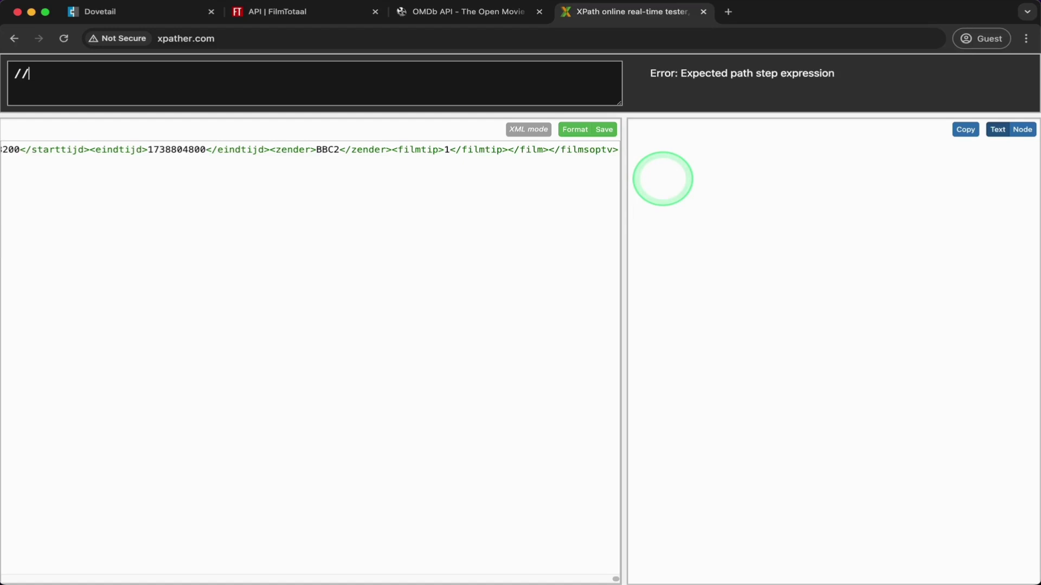
type("films")
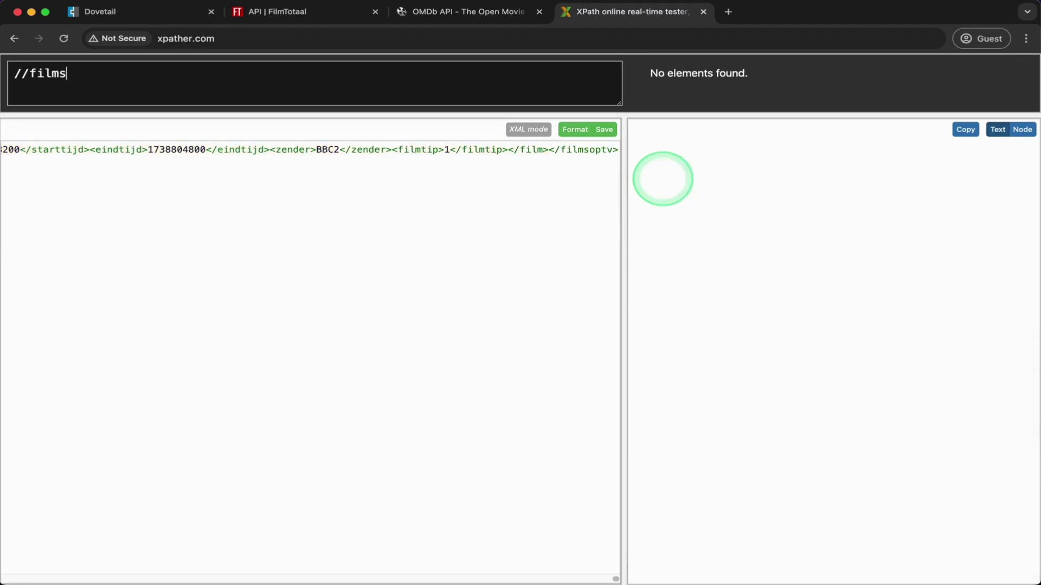
type("optv")
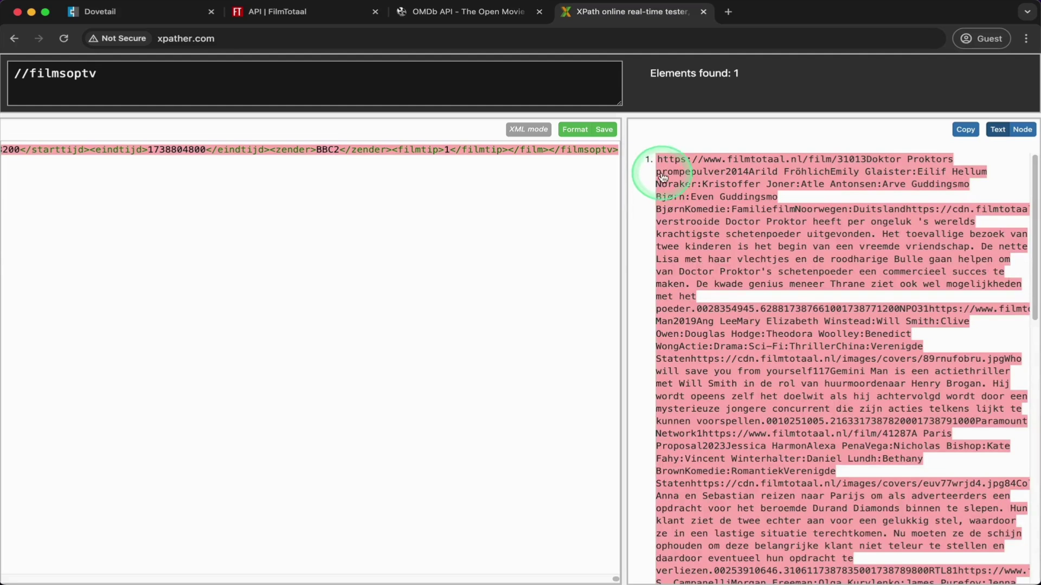
left_click(653, 161)
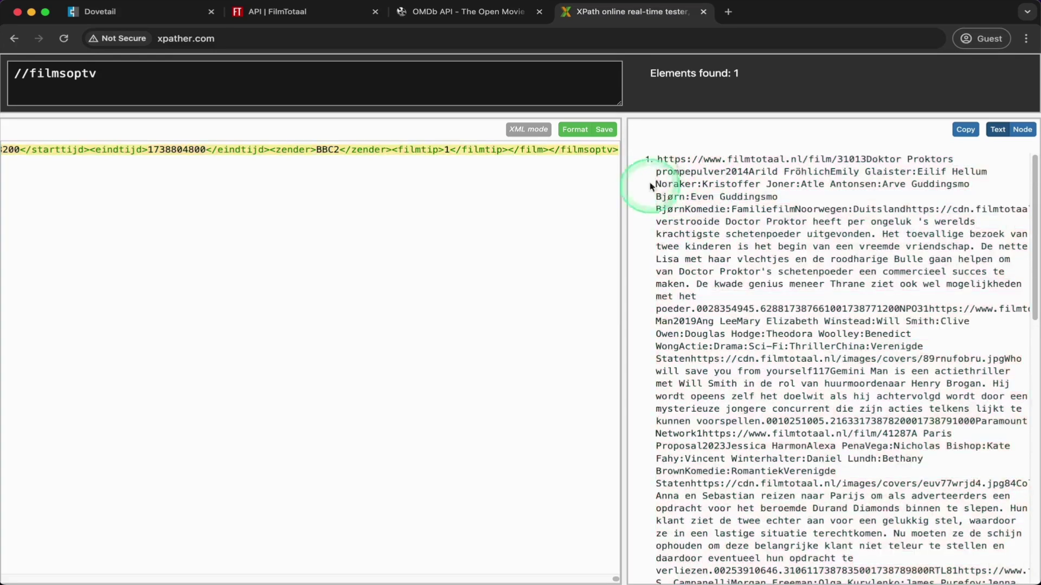
left_click(147, 115)
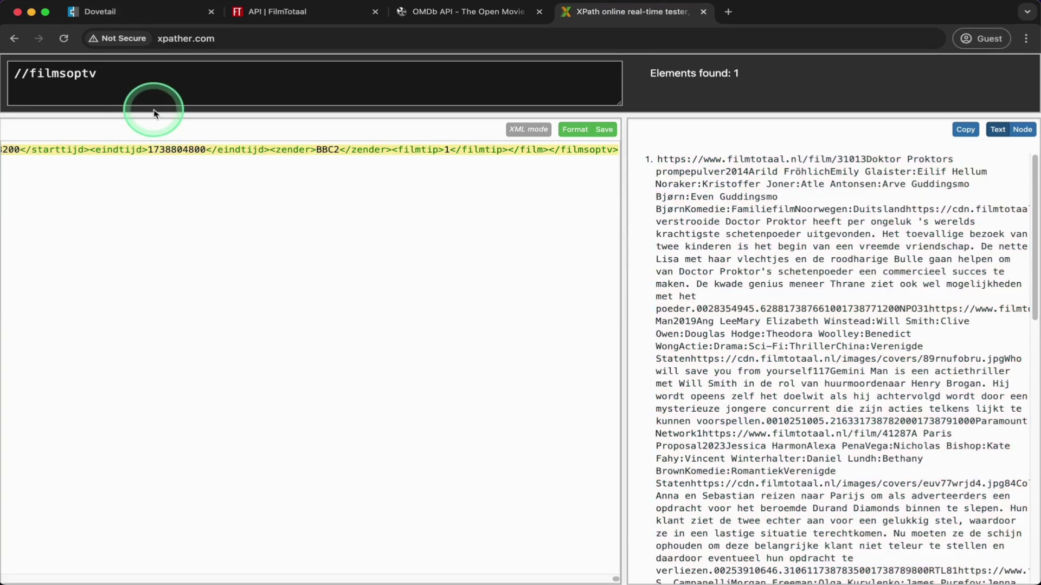
type("/film")
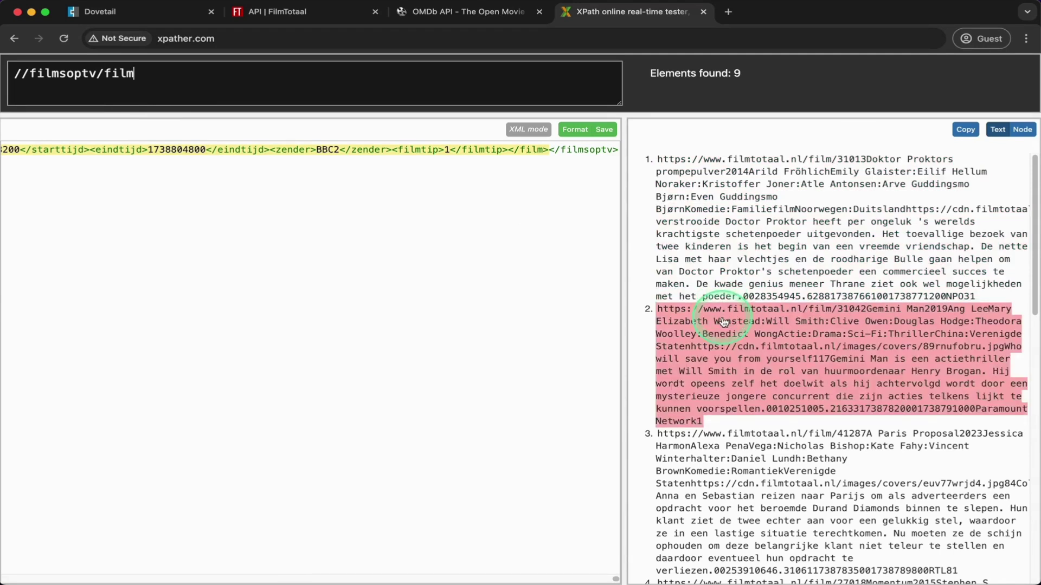
left_click(1022, 130)
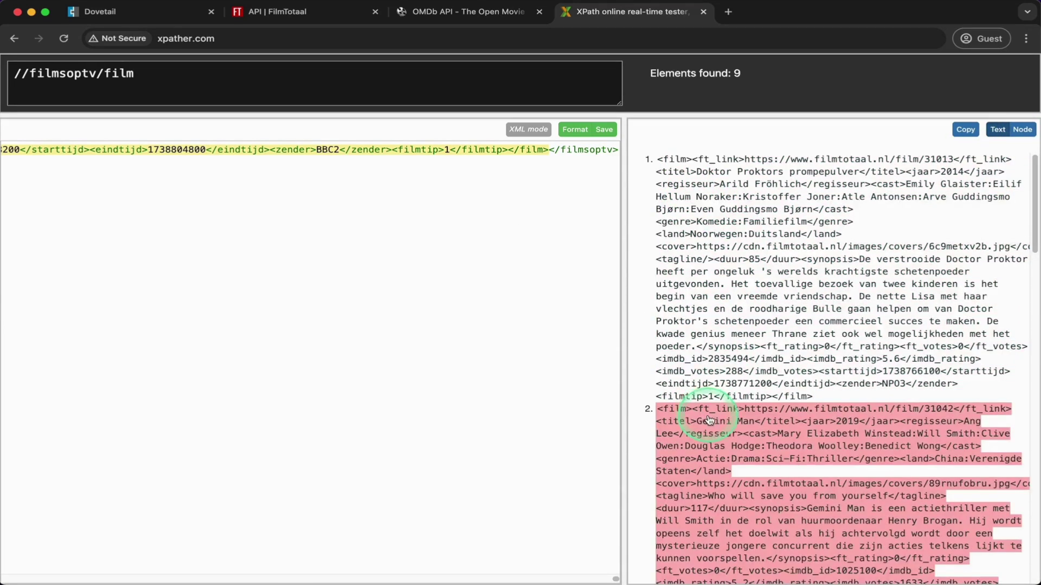
scroll(709, 419, "down", 20)
scroll(714, 423, "down", 8)
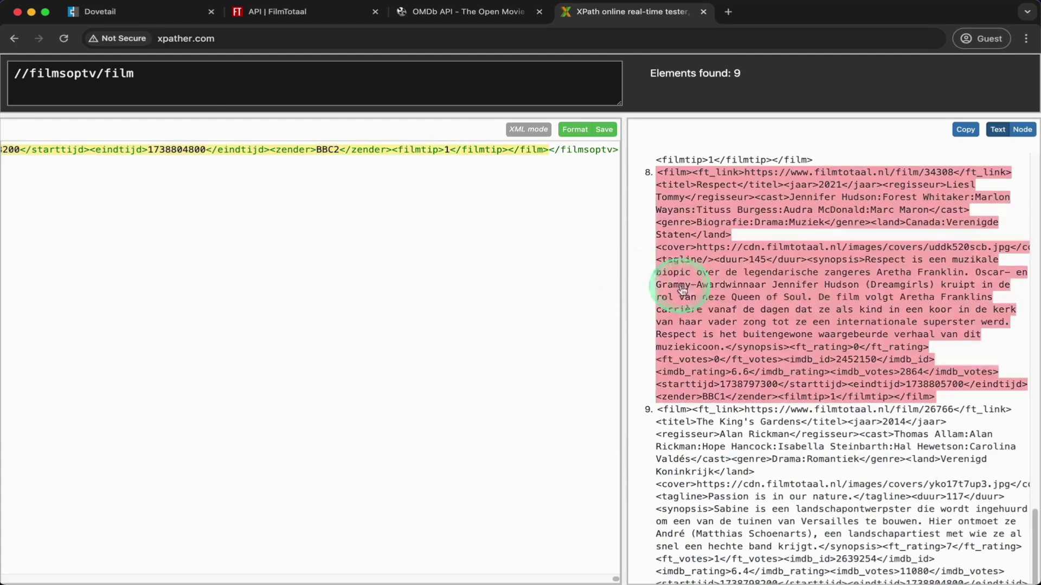
triple_click(235, 74)
key("super+c")
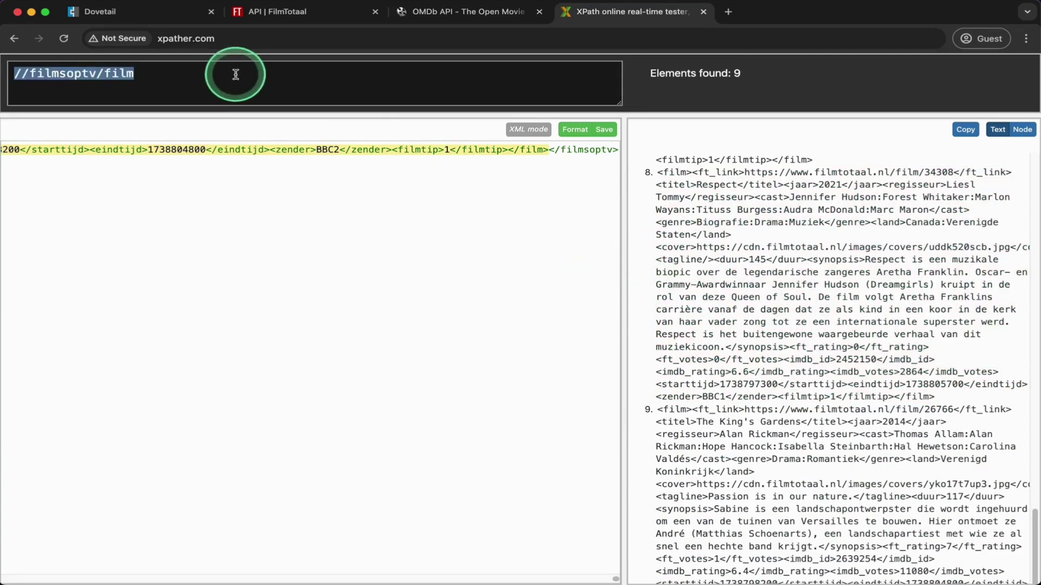
left_click(138, 20)
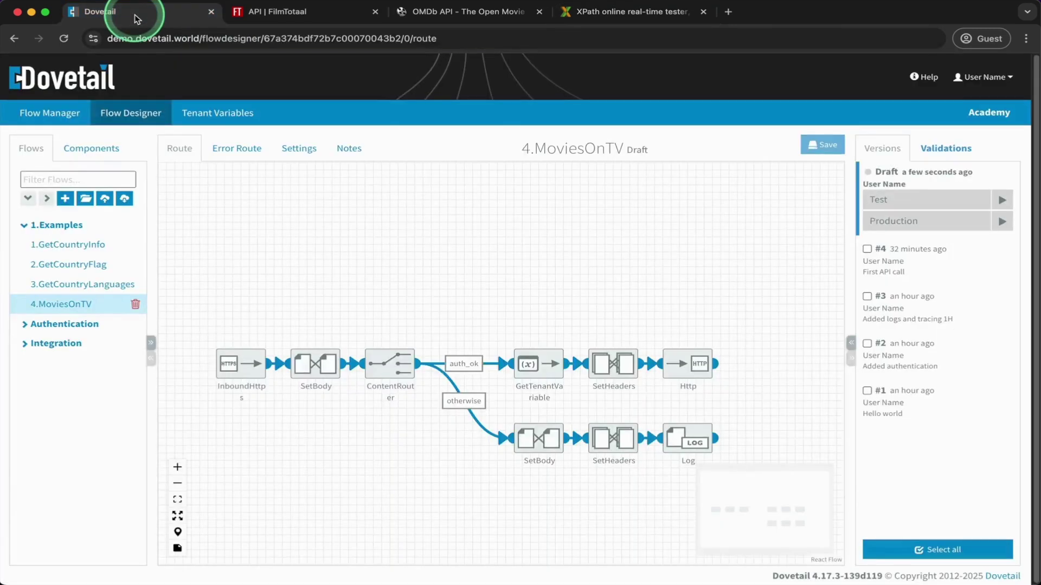
- Add a Split component, found by filtering Components for 'sp', after the Http step
left_click_drag(590, 279, 555, 282)
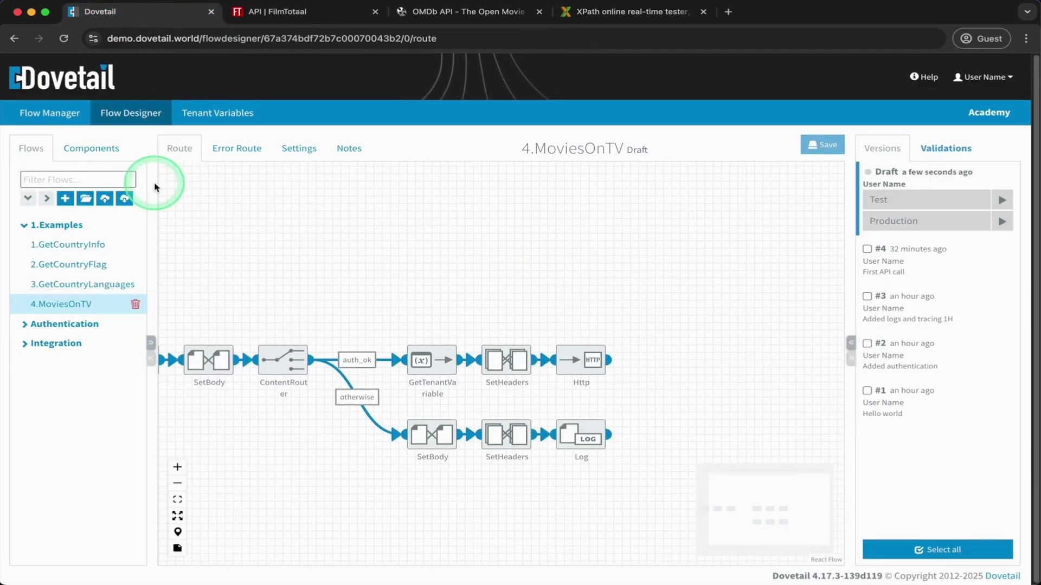
left_click(96, 150)
left_click(69, 177)
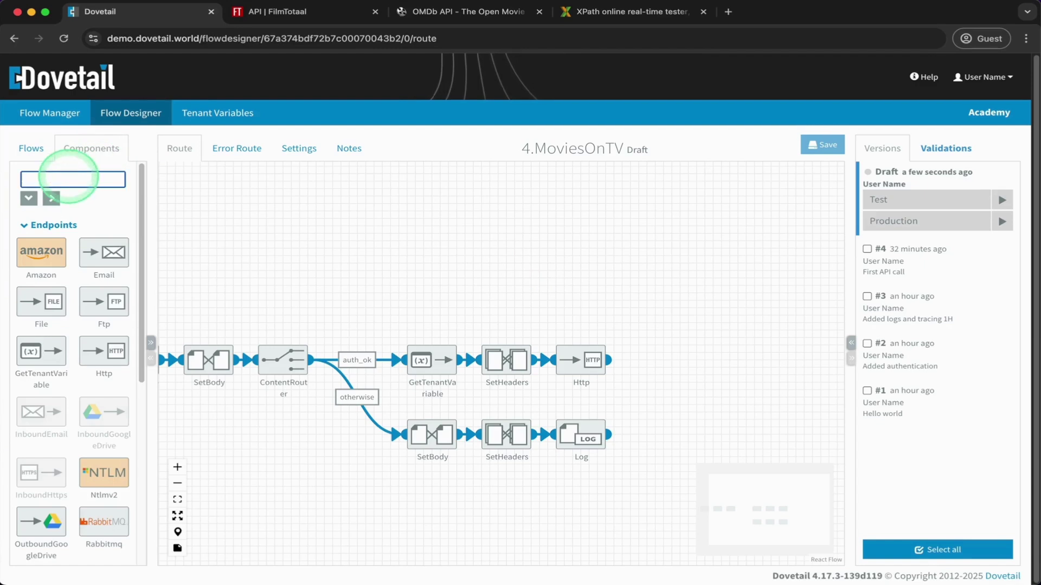
type("soli")
key("BackSpace")
key("BackSpace")
key("BackSpace")
type("p")
left_click_drag(40, 250, 657, 358)
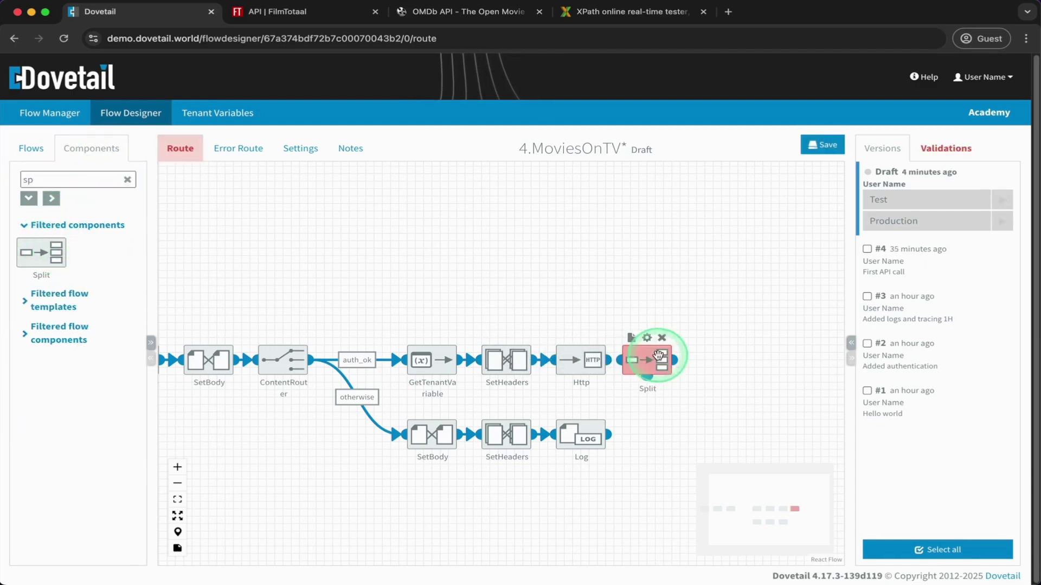
- Set the Split step's type to XPath with expression //filmsoptv/film
double_click(654, 360)
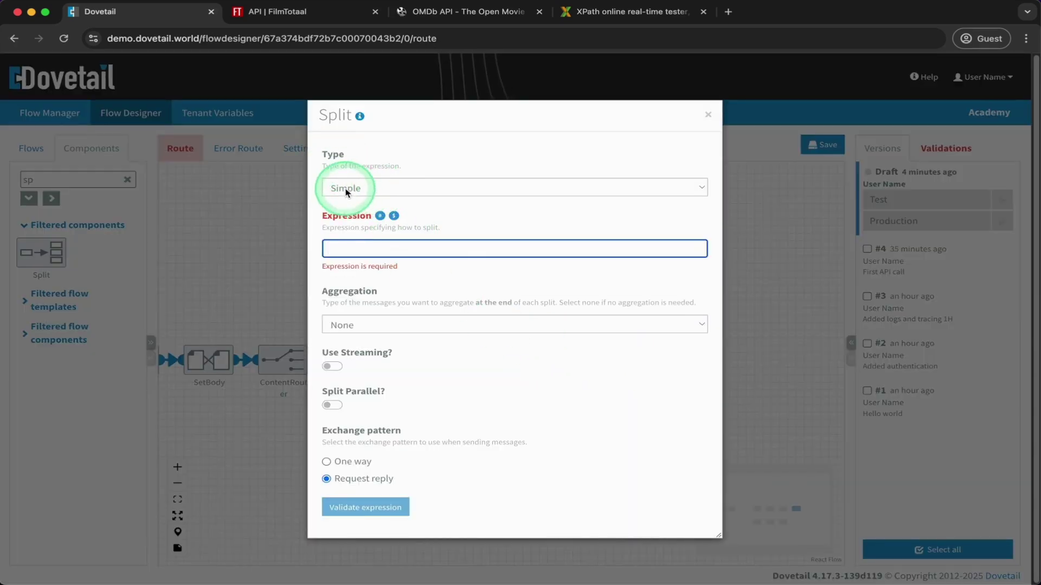
left_click(347, 189)
left_click(373, 206)
left_click(399, 238)
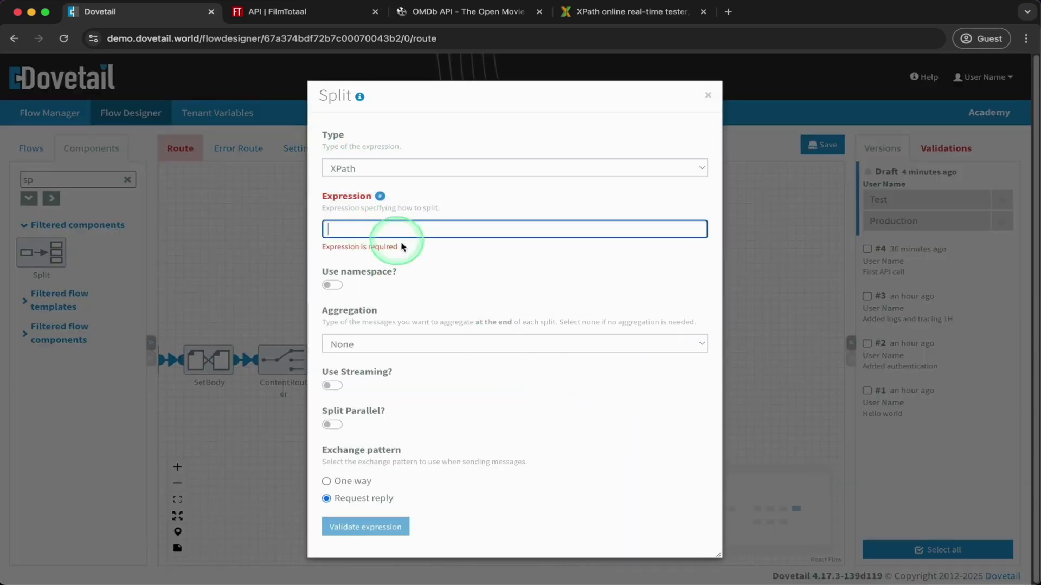
key("super+v")
left_click(504, 271)
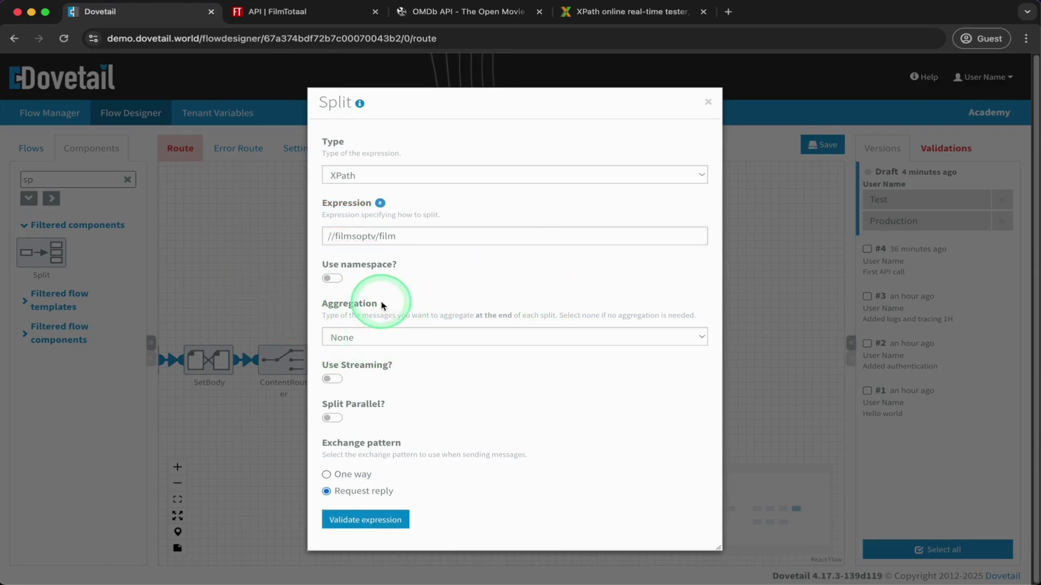
left_click(302, 293)
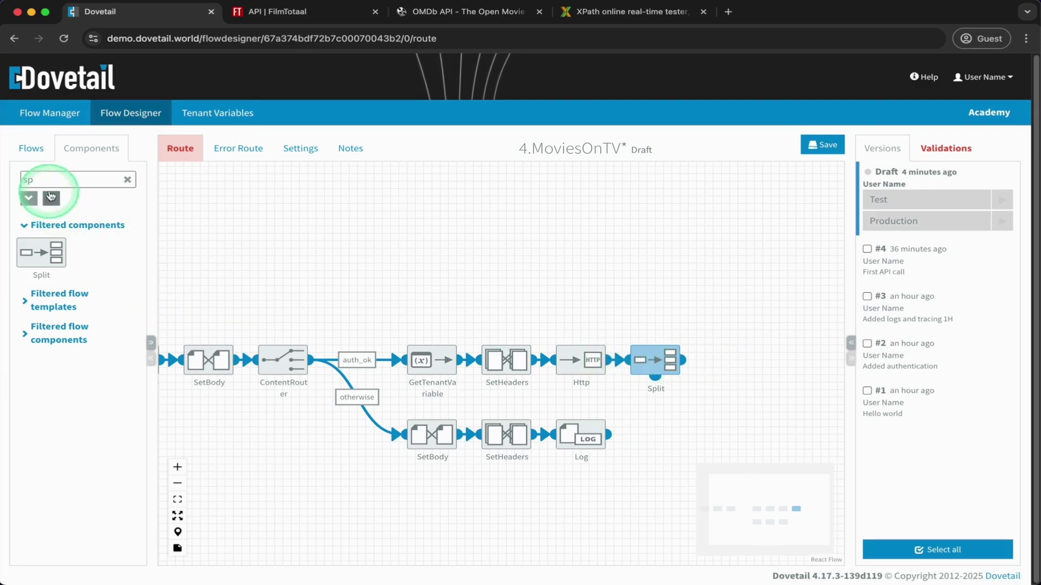
- Duplicate the Log step and connect the copy to the Split step's output
left_click(585, 433)
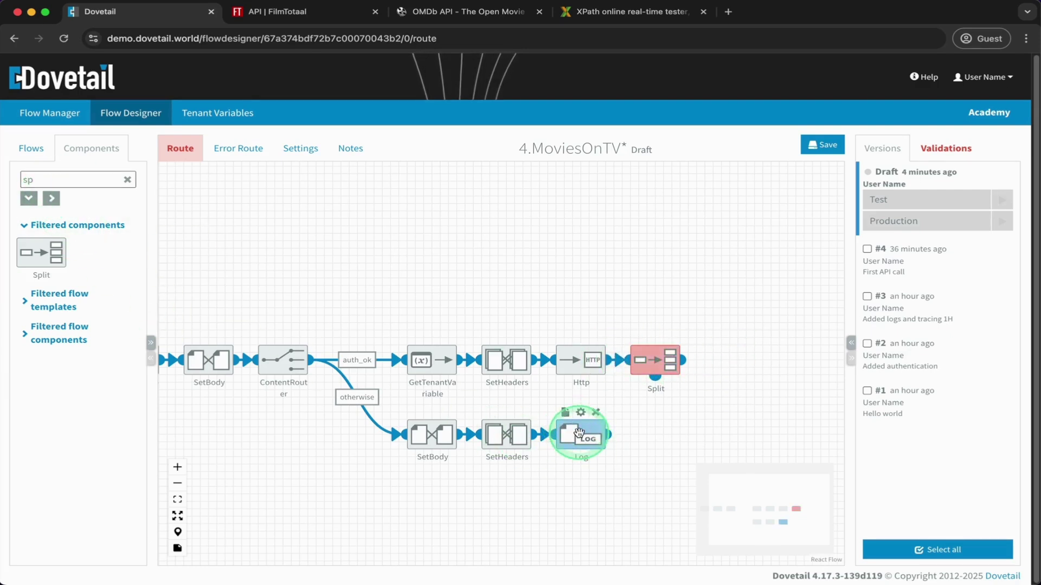
key("super+v")
left_click_drag(611, 456, 712, 435)
left_click(652, 385)
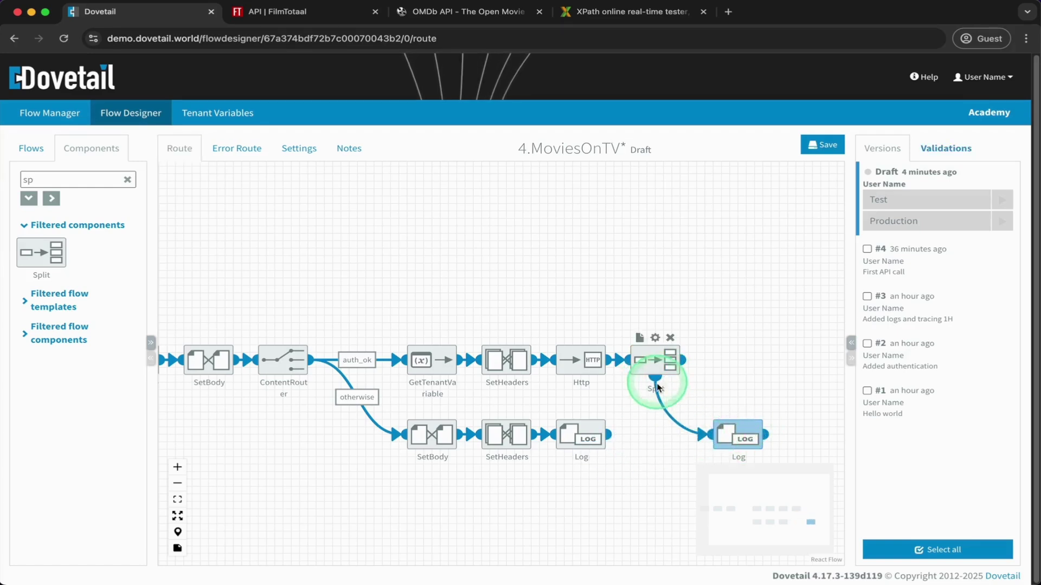
left_click(735, 438)
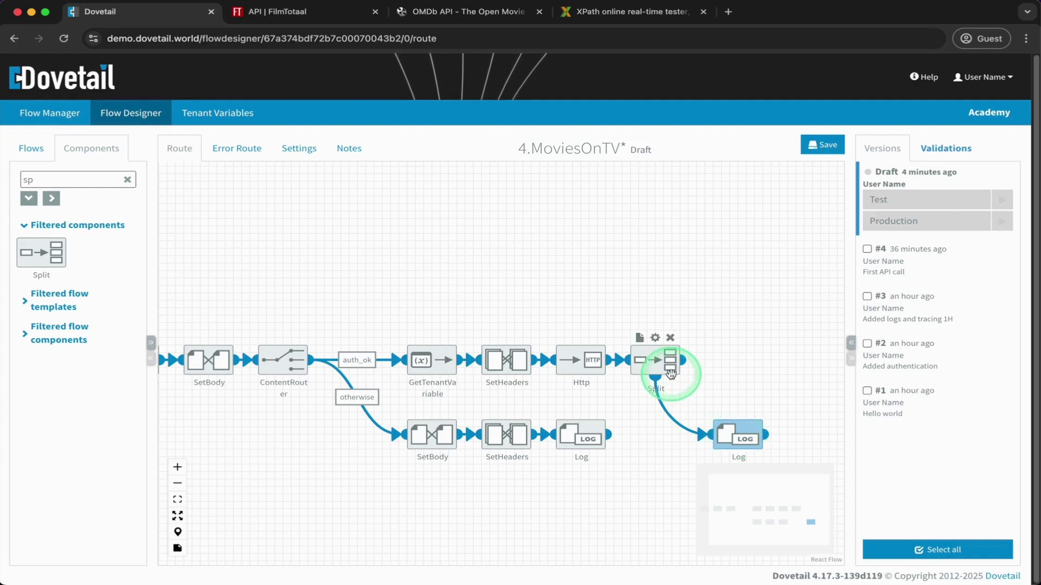
left_click(682, 411)
left_click(662, 371)
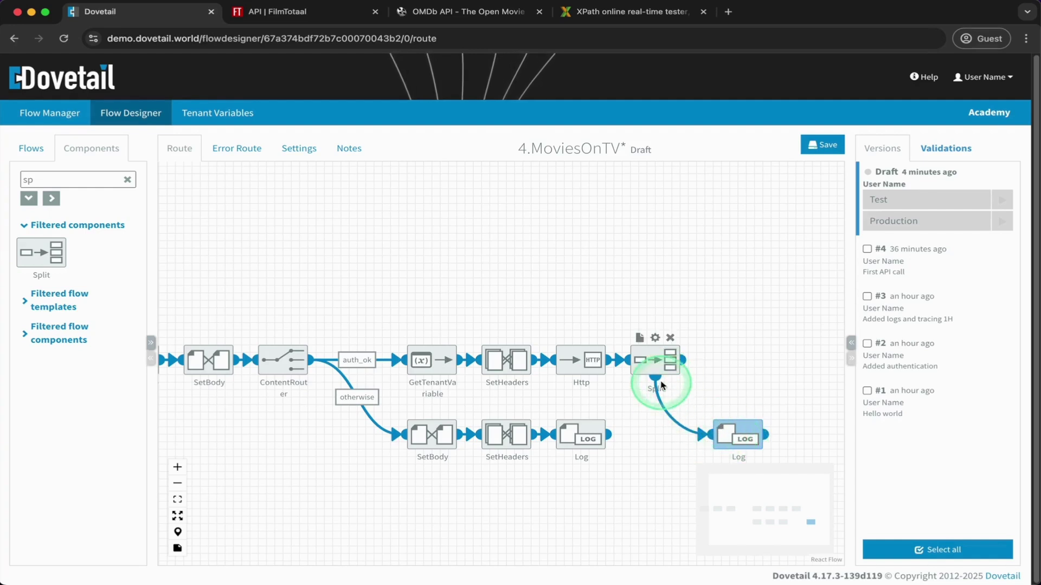
left_click(720, 425)
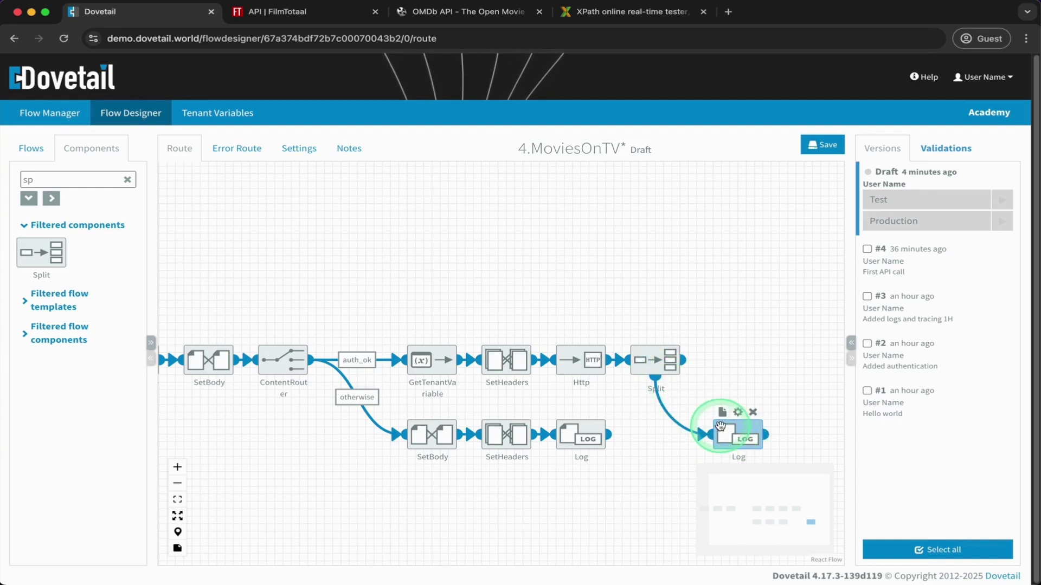
- Save the flow and start it on Test as version #5 with remark 'Split XML data'
key("ctrl+s")
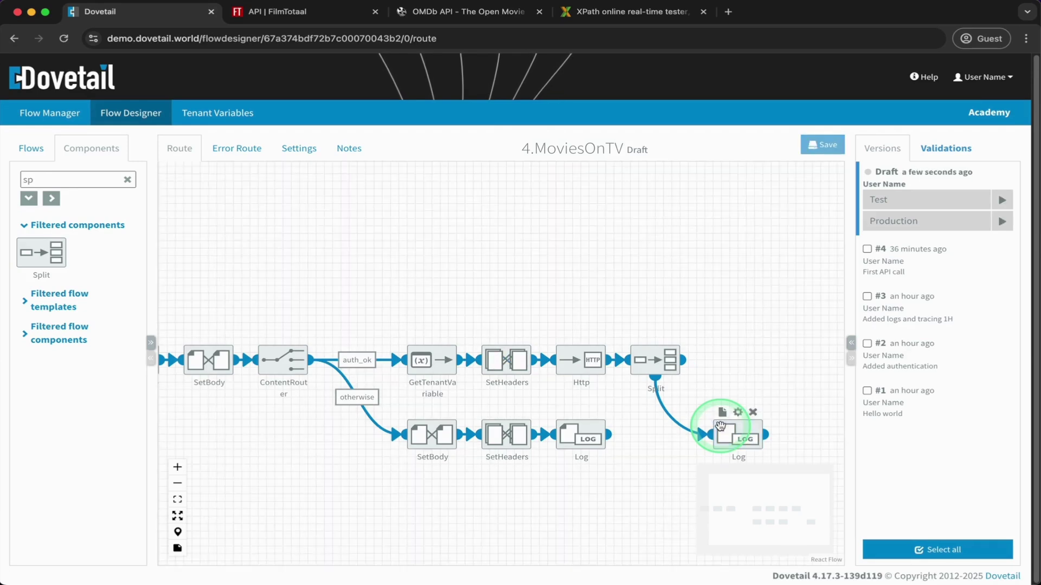
left_click(945, 180)
left_click(1003, 201)
left_click(506, 348)
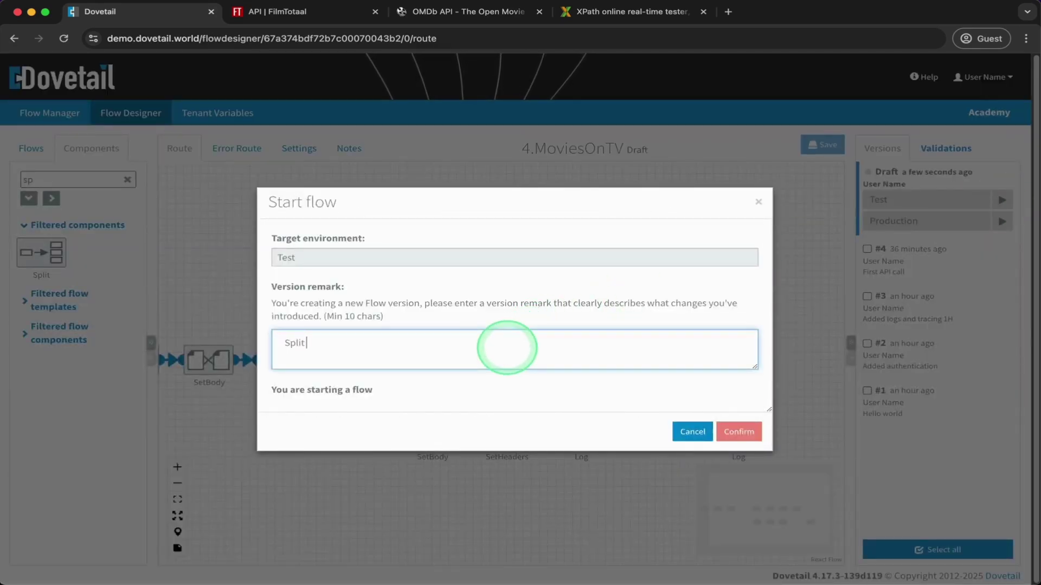
type("Split XML data")
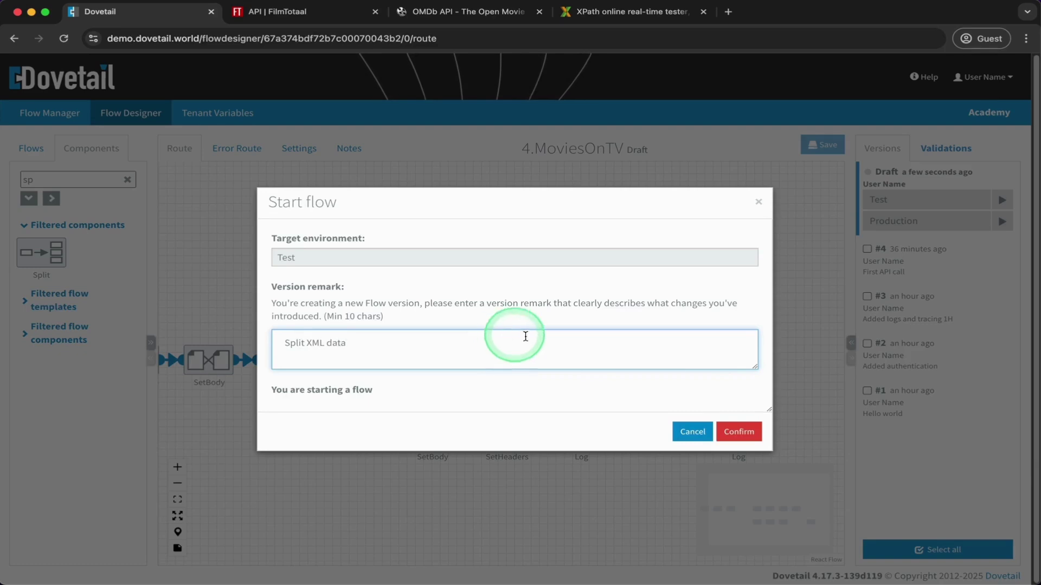
left_click(729, 432)
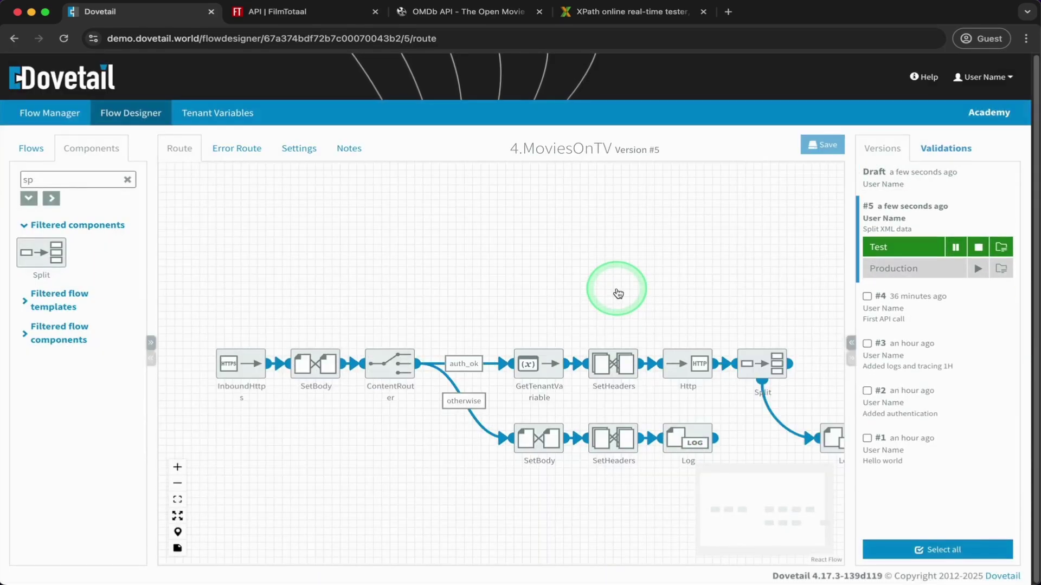
- Bring the Postman window to the front from the window overview
key("ctrl+Up")
left_click(481, 314)
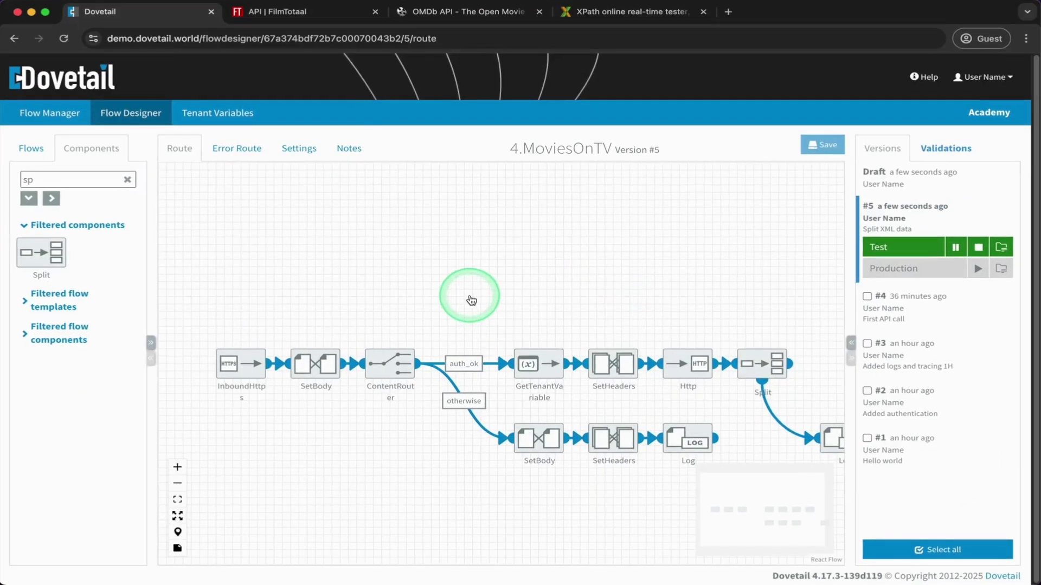
key("ctrl+Up")
left_click(391, 333)
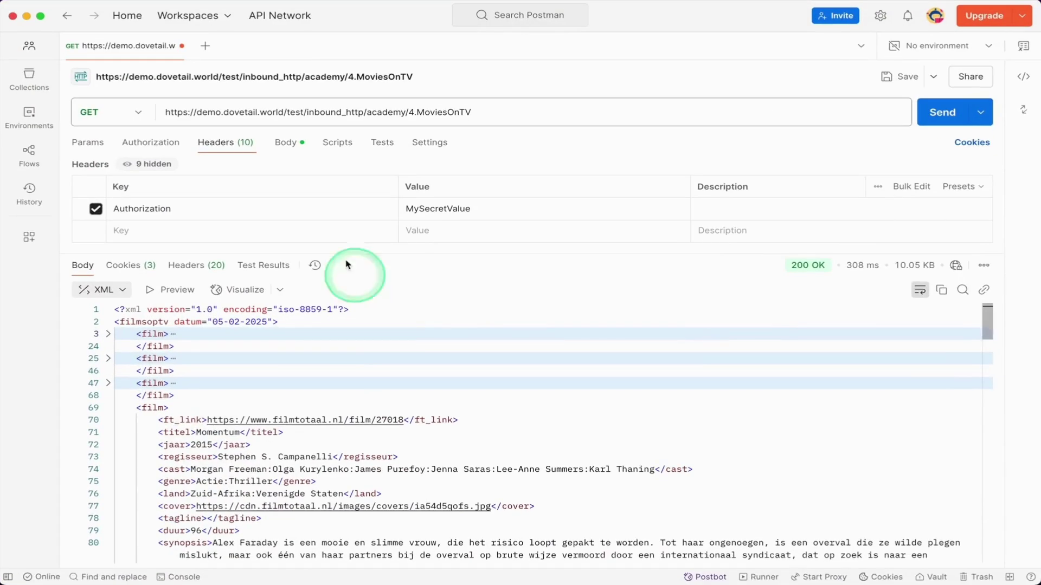
- Resend the 4.MoviesOnTV request and expand the three folded <film> entries in the response
left_click(940, 115)
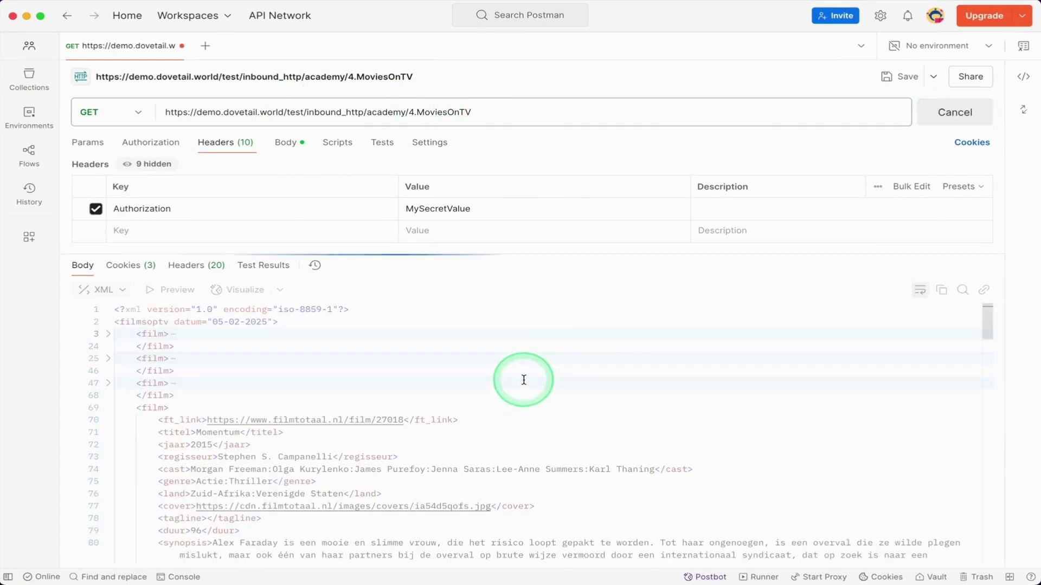
left_click(108, 335)
scroll(107, 393, "down", 5)
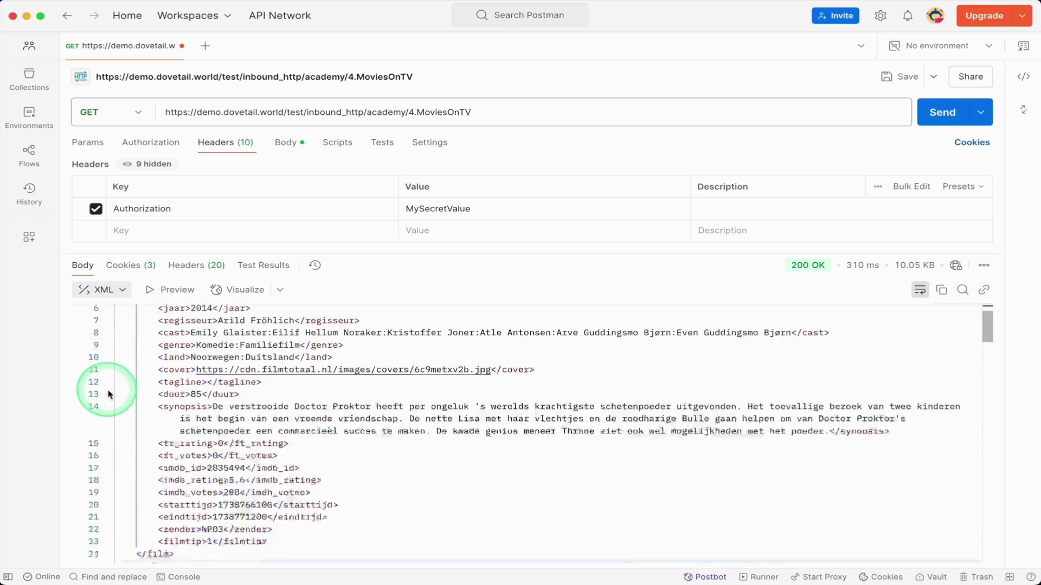
left_click(108, 350)
scroll(122, 366, "down", 5)
left_click(108, 350)
scroll(336, 413, "down", 5)
scroll(334, 415, "up", 15)
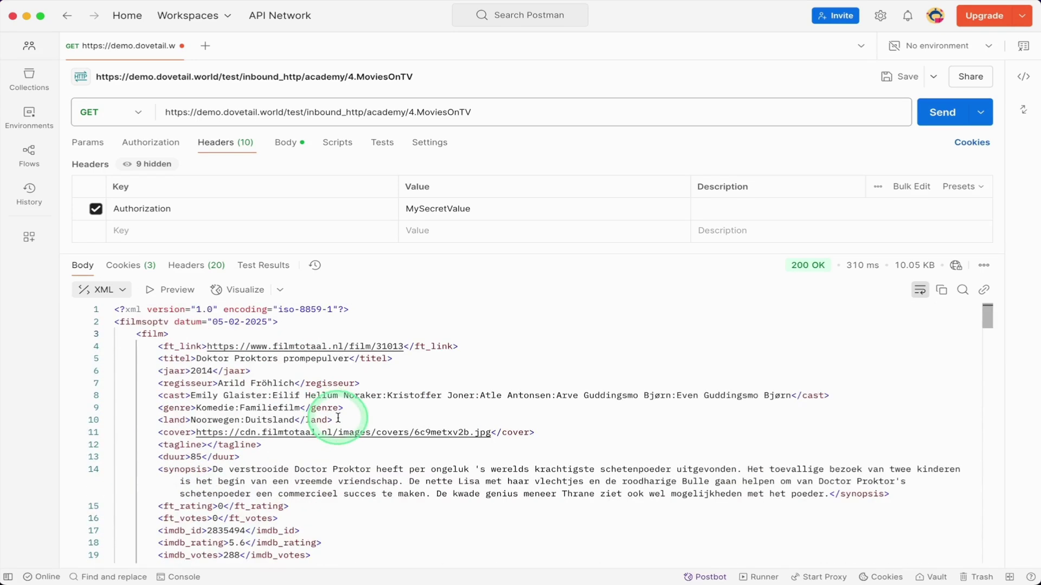
key("ctrl+Up")
left_click(331, 323)
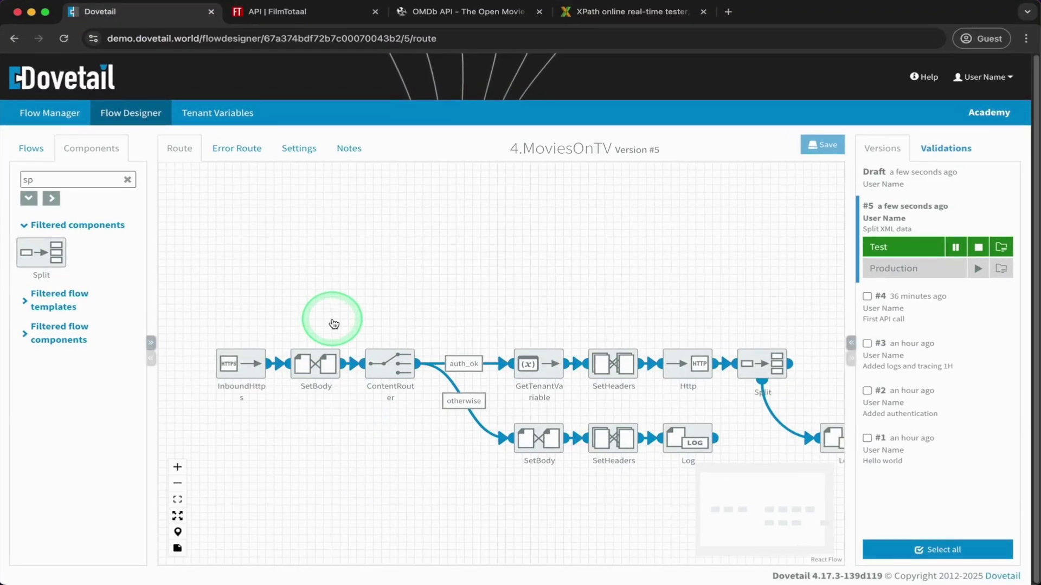
left_click(1002, 249)
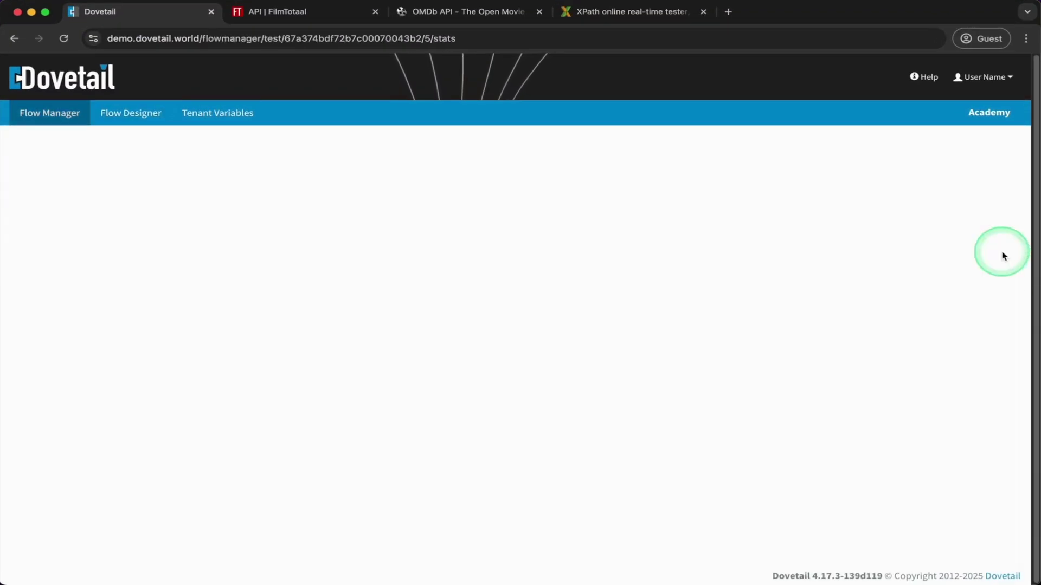
left_click(248, 216)
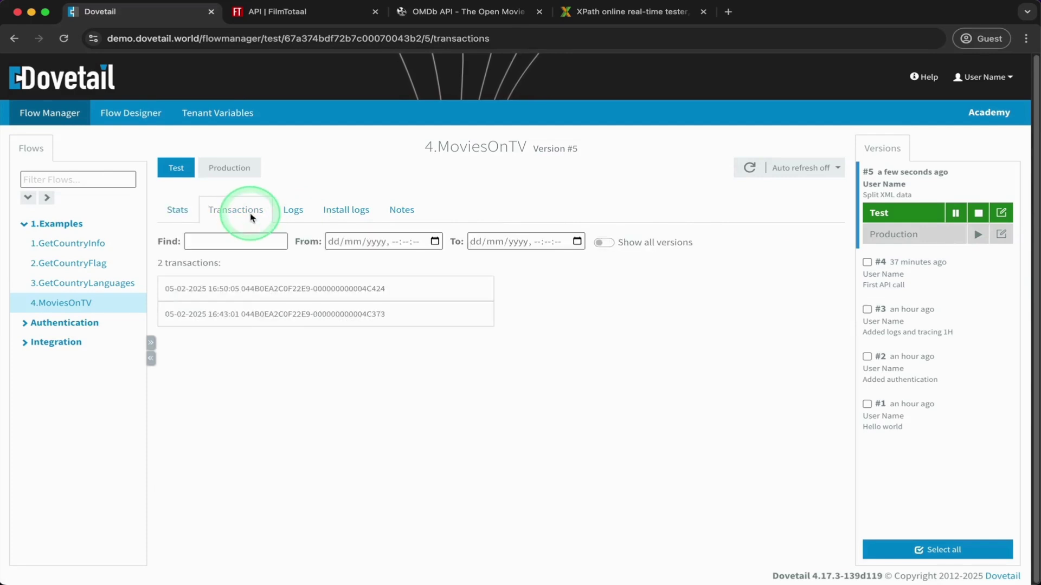
left_click(240, 292)
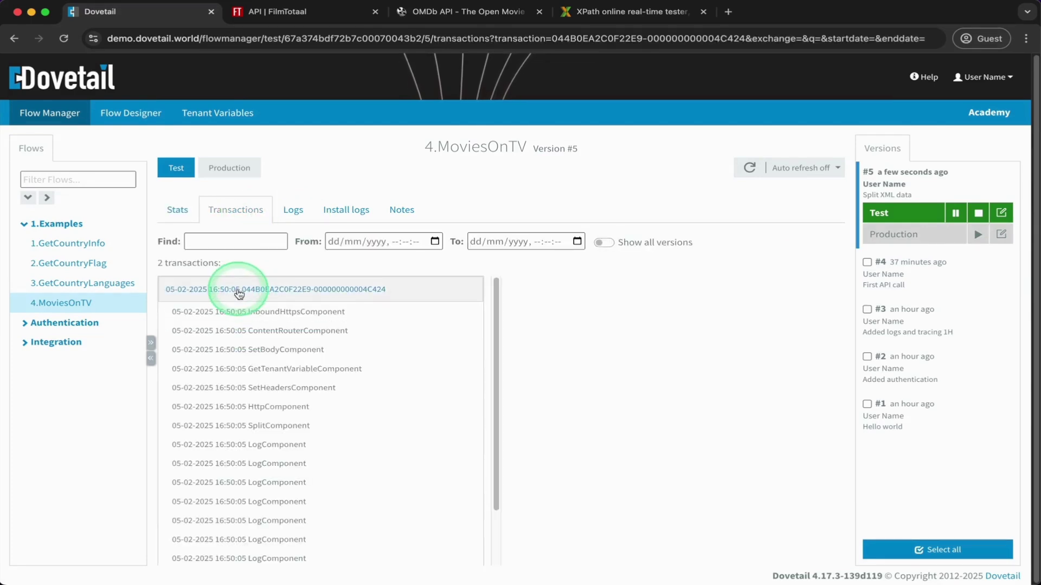
left_click(278, 431)
left_click_drag(530, 347, 669, 430)
left_click(691, 292)
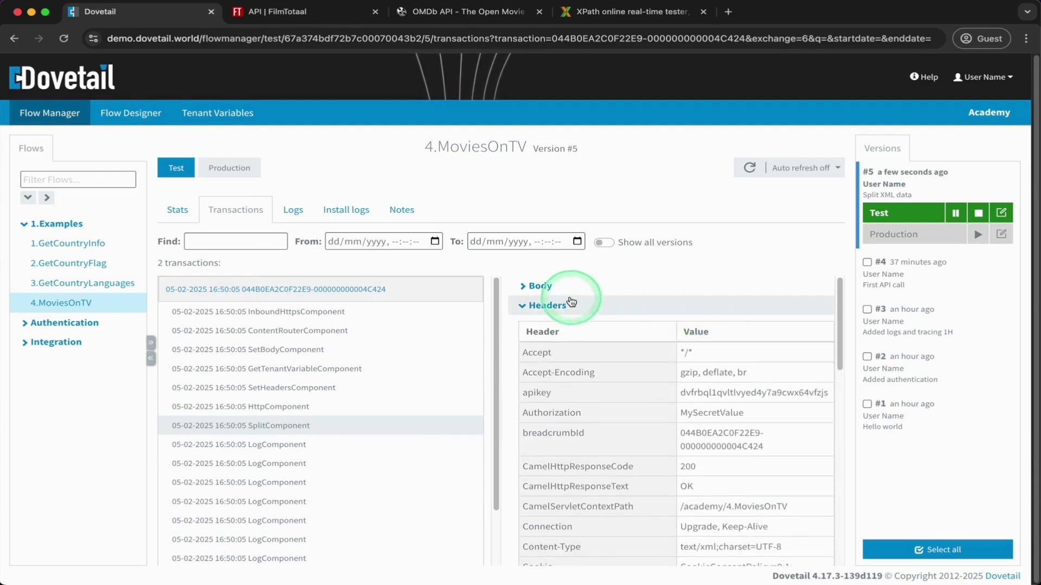
left_click(573, 289)
left_click(704, 317)
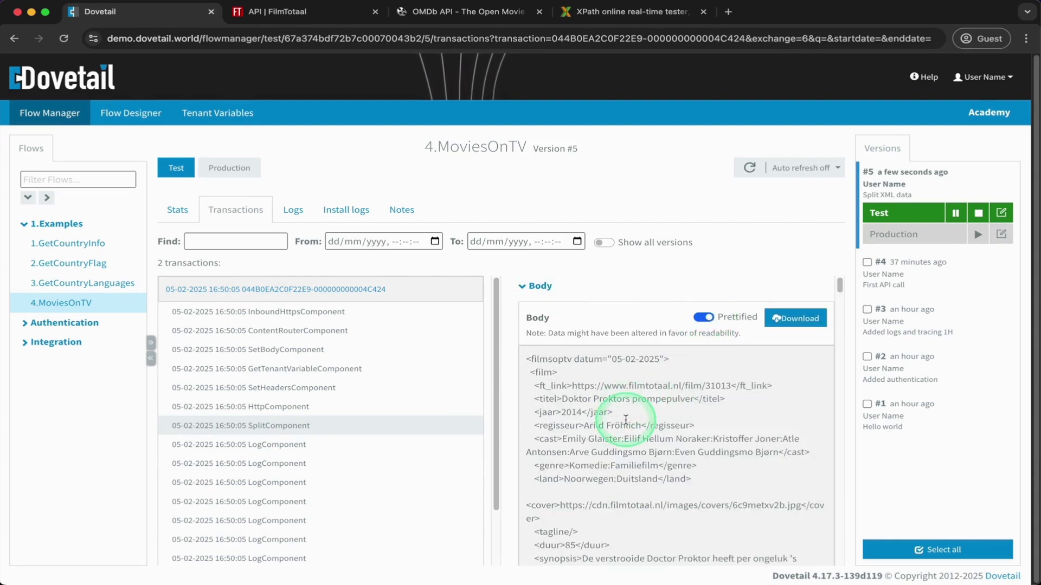
scroll(539, 376, "down", 5)
scroll(589, 428, "down", 4)
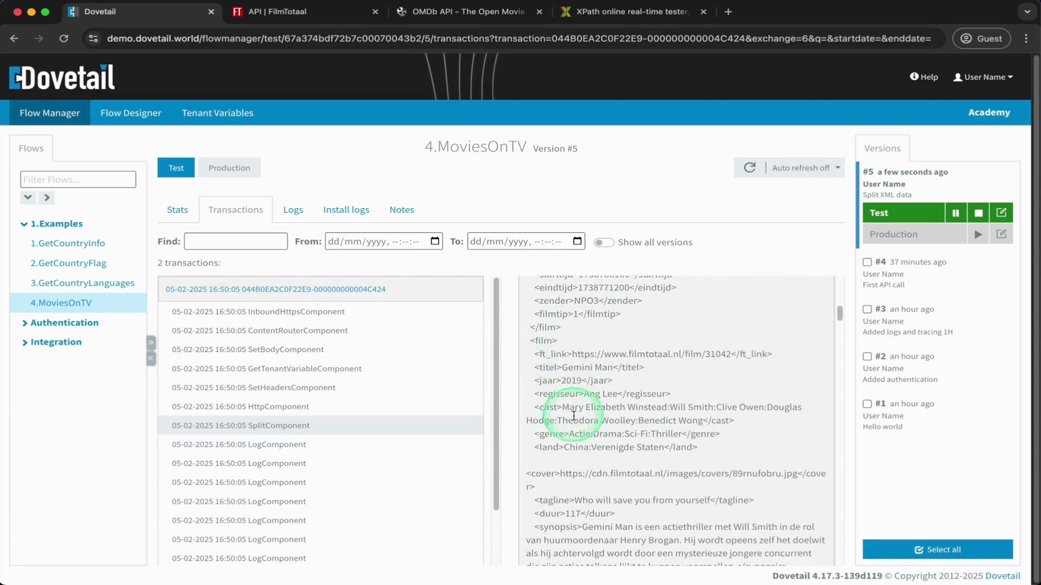
scroll(573, 415, "down", 1)
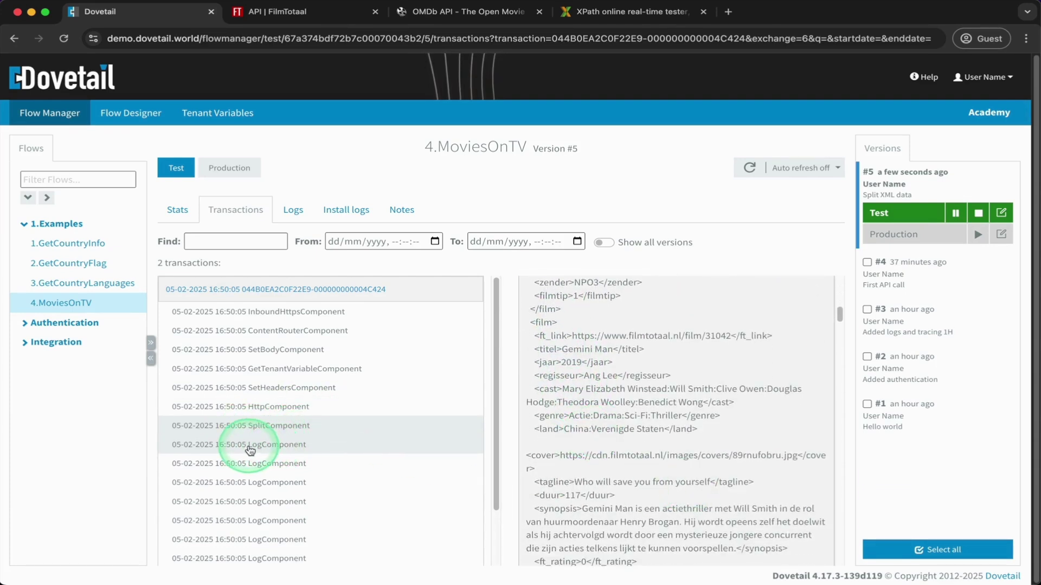
left_click(222, 445)
scroll(601, 428, "up", 10)
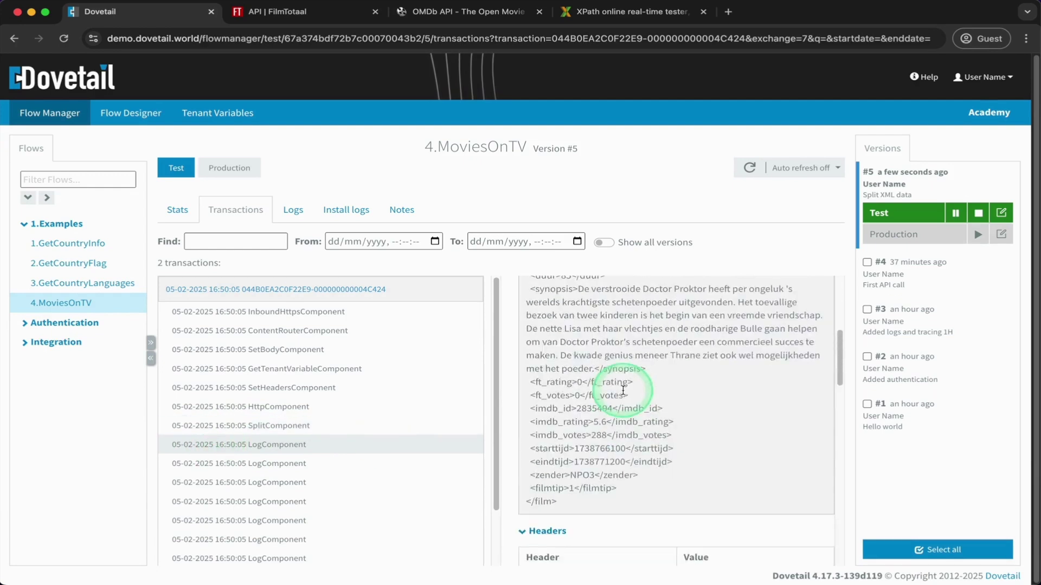
scroll(623, 352, "down", 3)
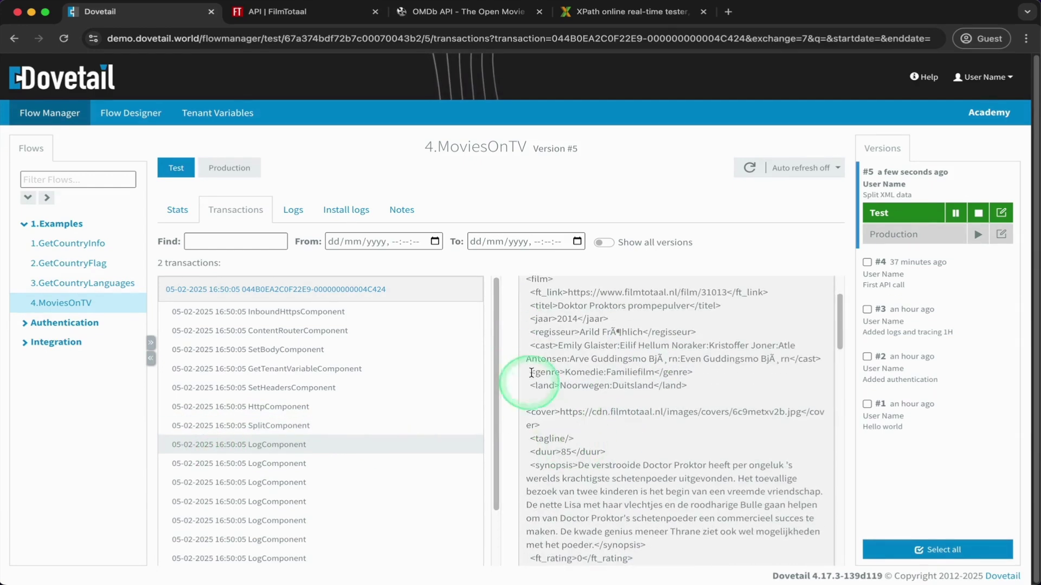
left_click(293, 469)
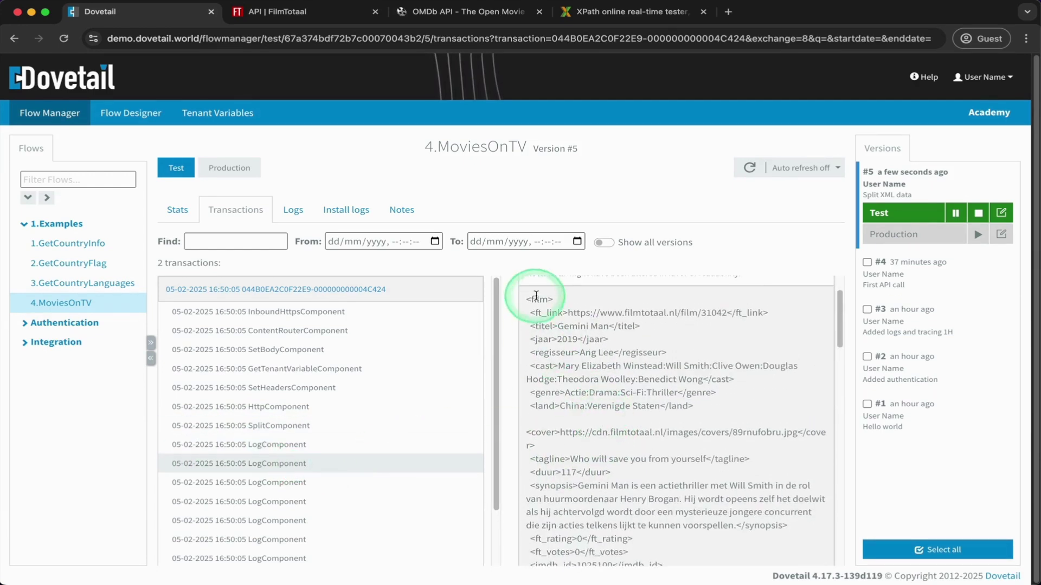
left_click(298, 484)
scroll(336, 461, "down", 1)
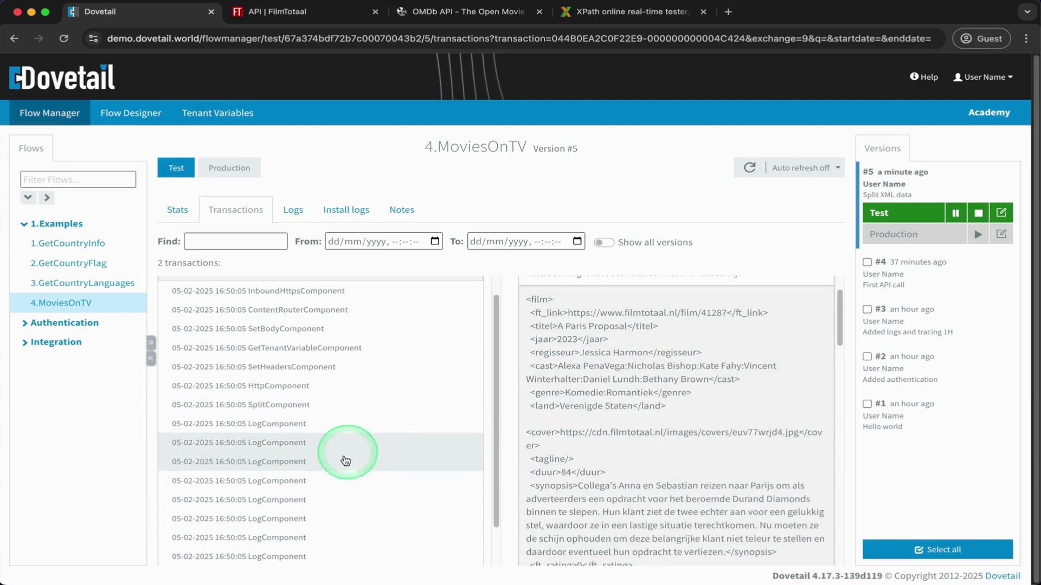
left_click(302, 480)
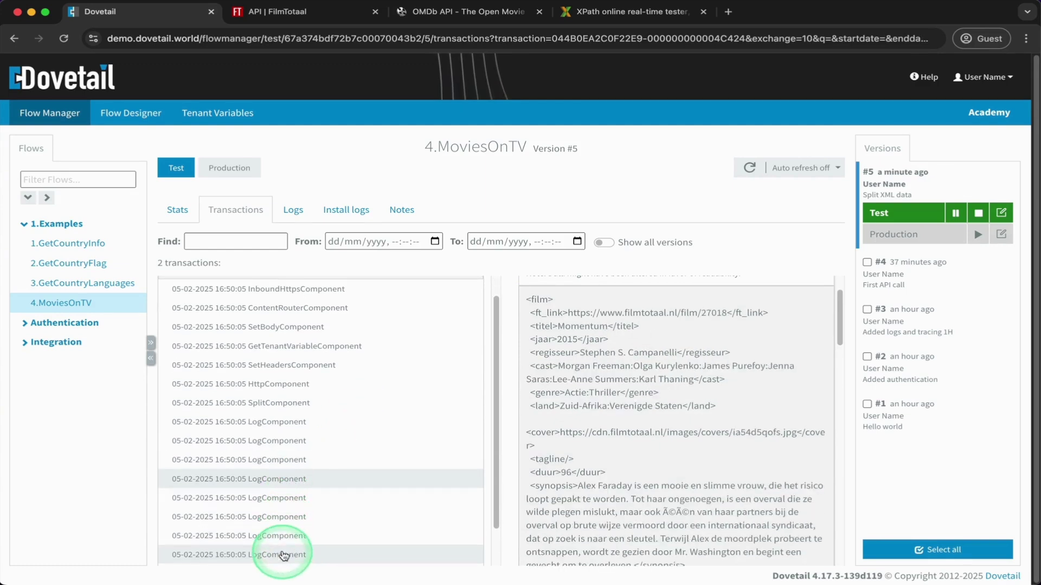
scroll(288, 537, "down", 2)
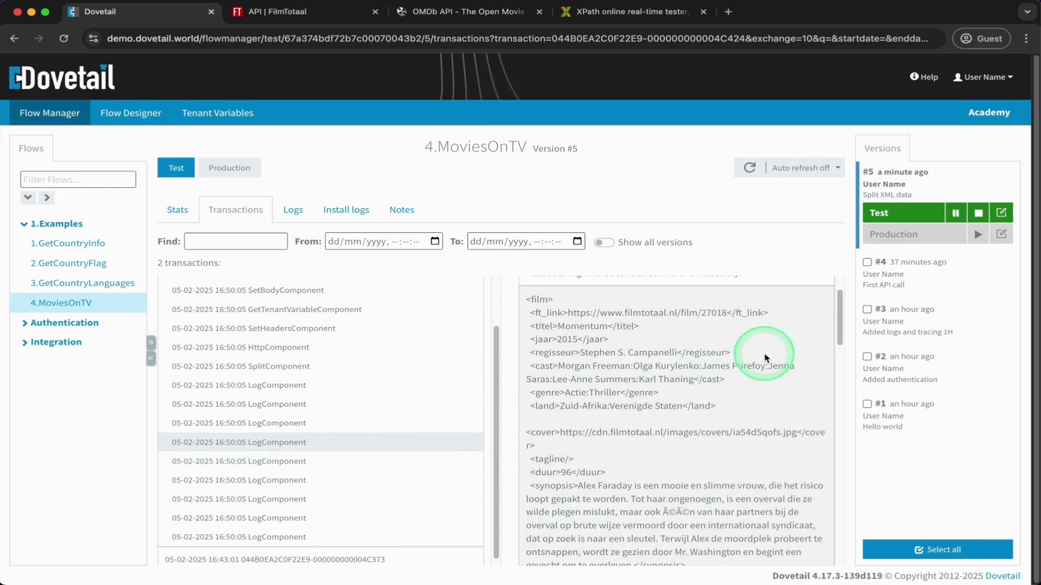
left_click(271, 386)
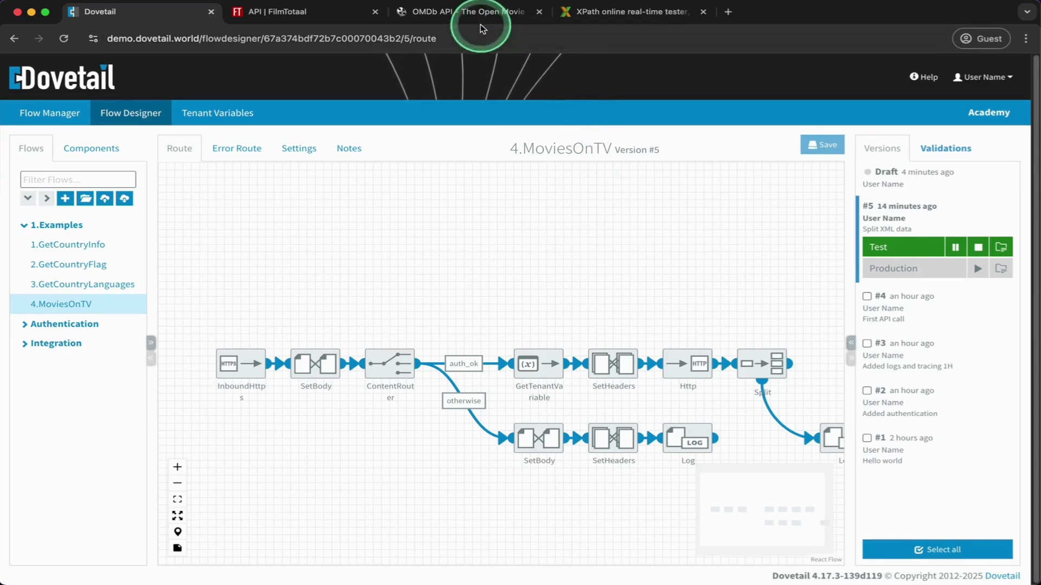
- Select the 'Send all data requests to' URL in the OMDb API Usage section
left_click(464, 13)
left_click(349, 223)
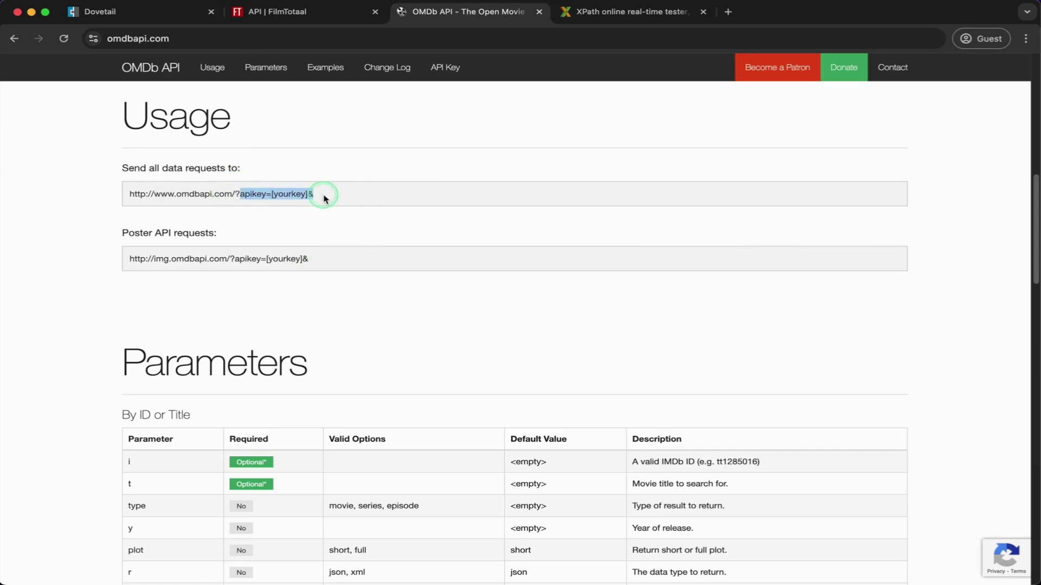
left_click(325, 219)
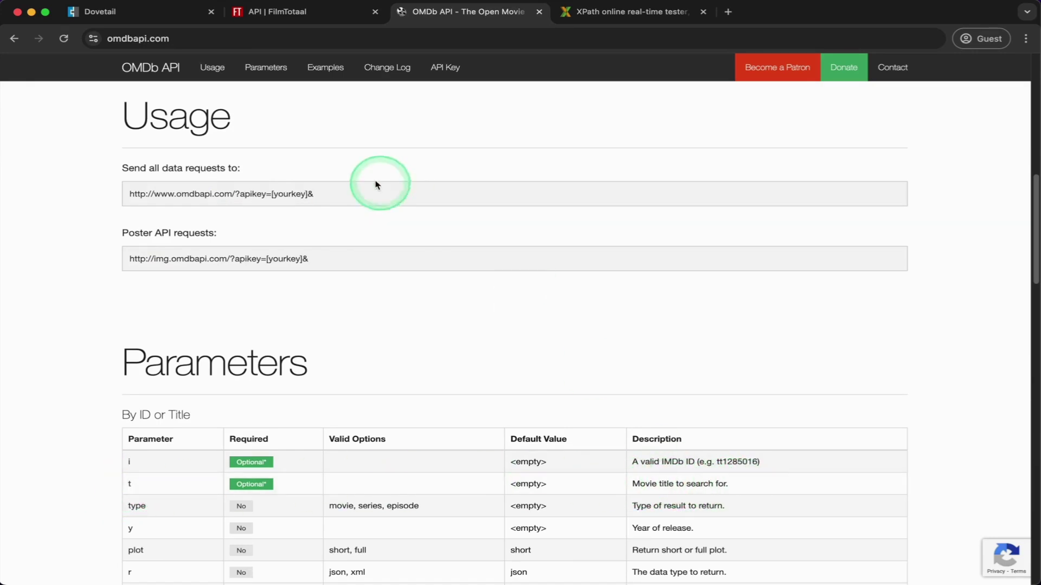
left_click_drag(339, 196, 156, 195)
key("super+c")
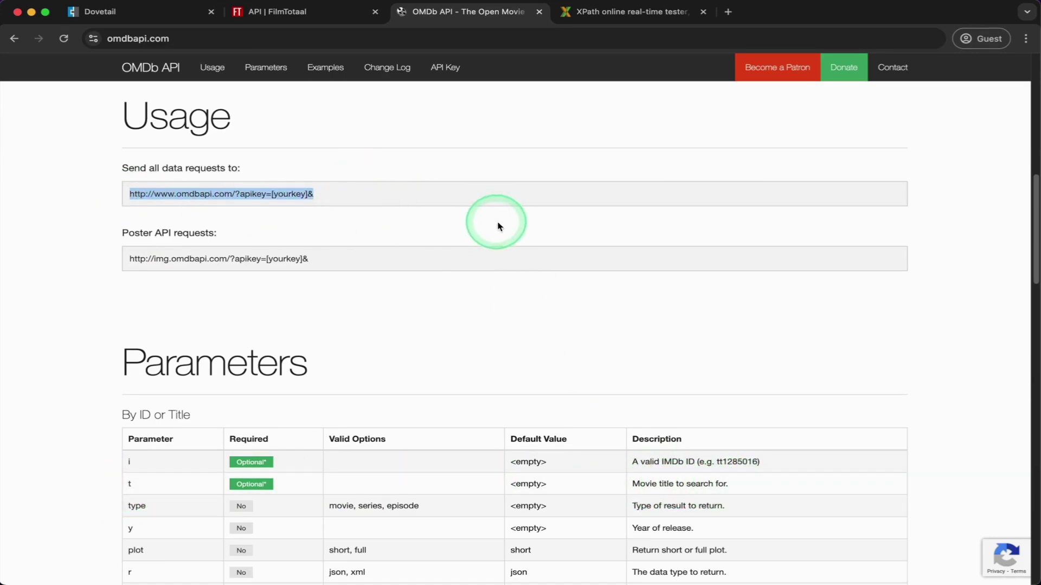
left_click(160, 21)
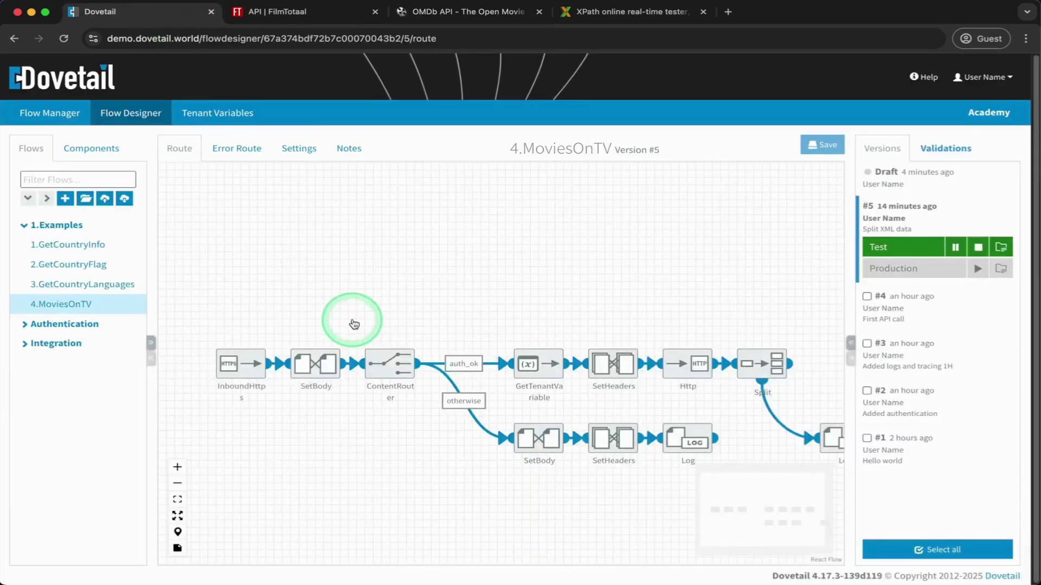
left_click(299, 148)
scroll(412, 343, "down", 3)
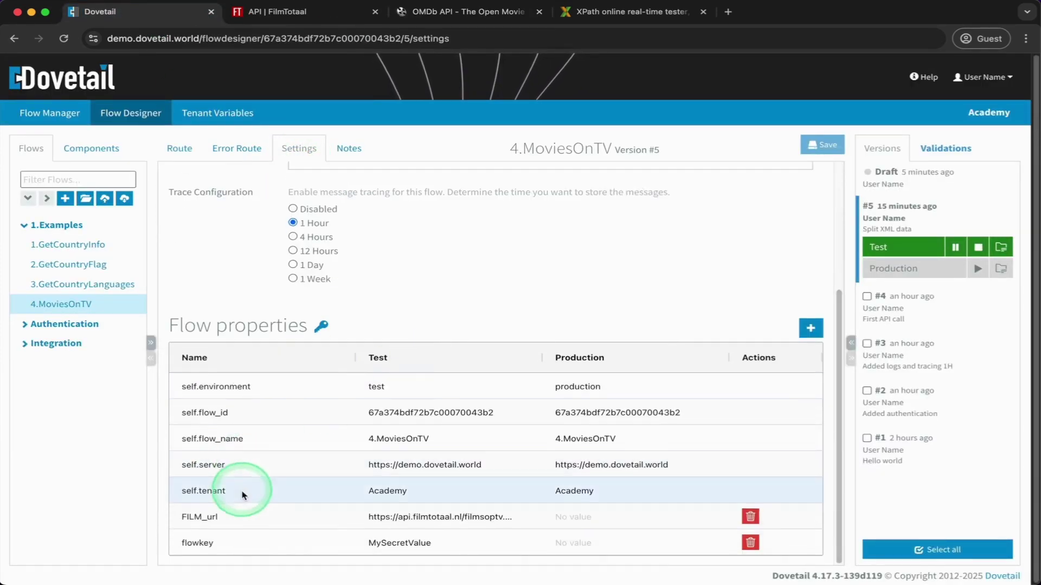
left_click(812, 329)
left_click(227, 516)
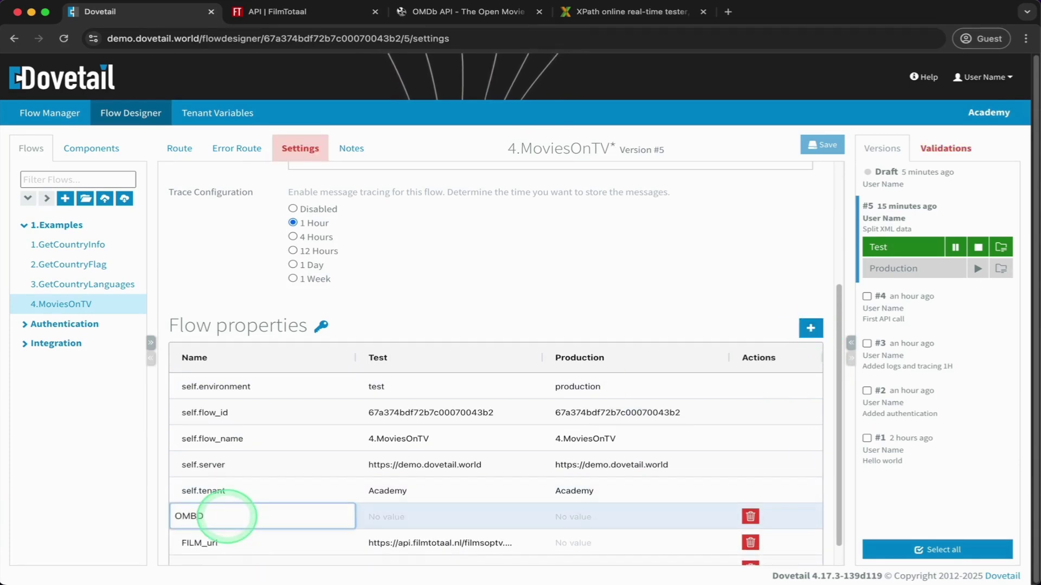
left_click(374, 517)
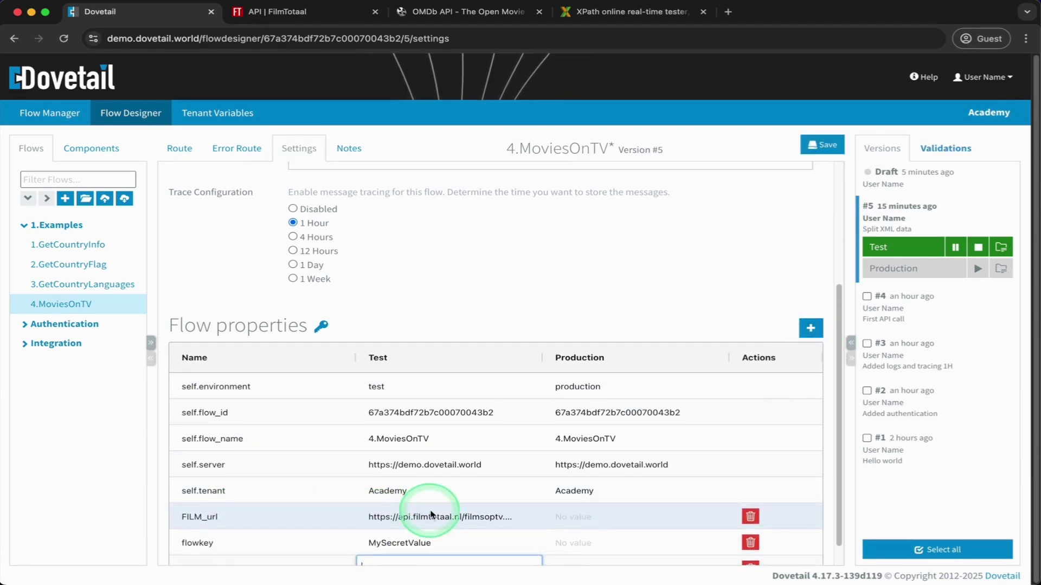
key("super+v")
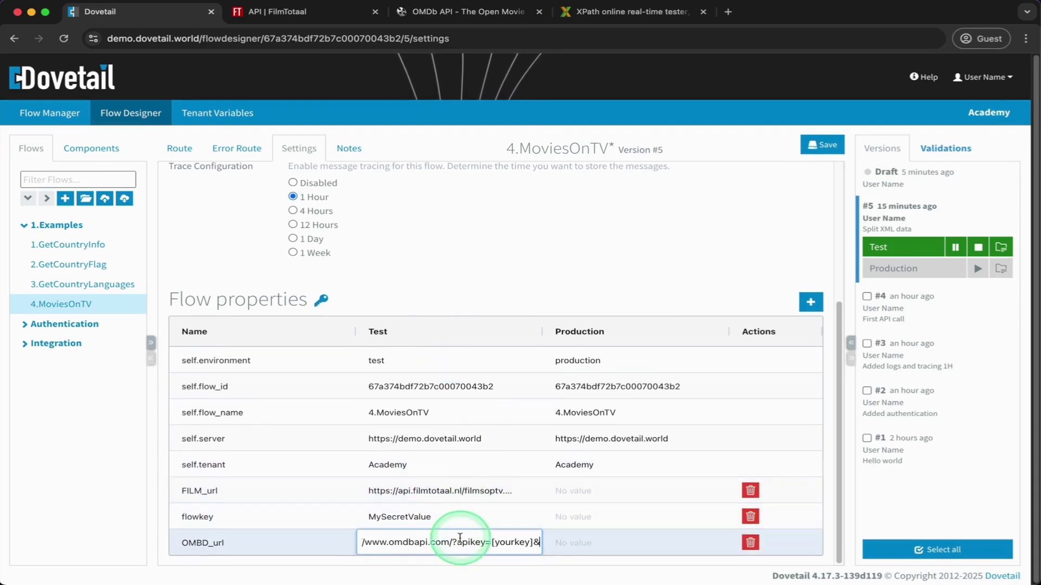
left_click_drag(452, 543, 541, 543)
left_click(542, 263)
key("super+s")
left_click(668, 354)
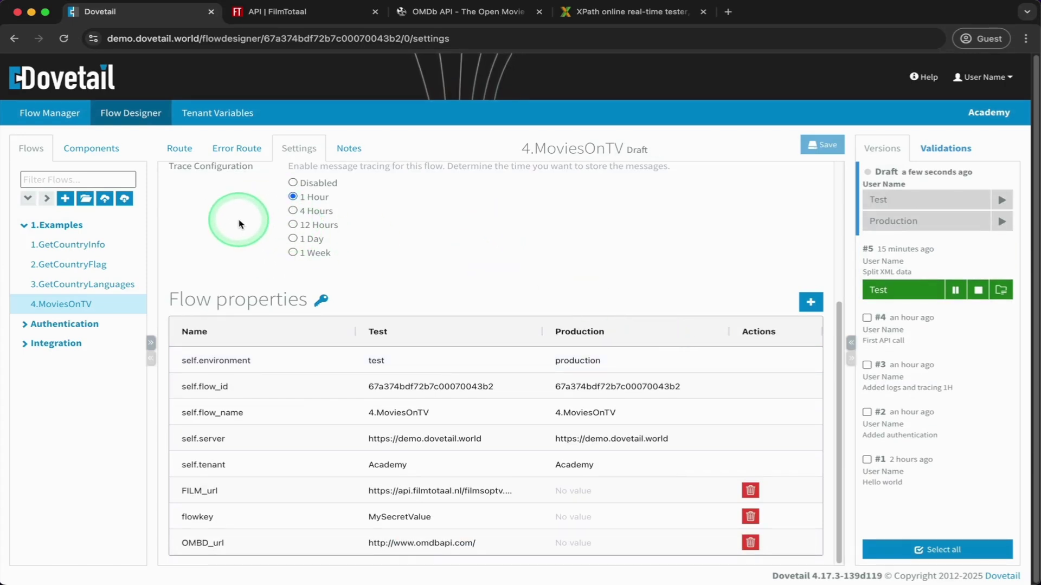
- Create encrypted tenant variable OMDB_key with the OMDb API key as its Test value
left_click(225, 117)
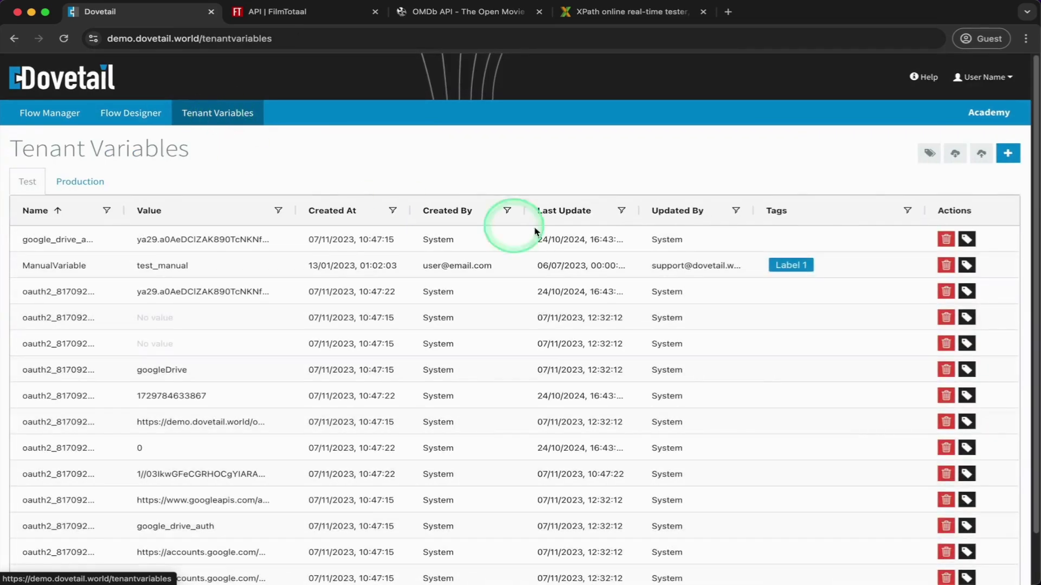
left_click(1008, 155)
left_click(460, 252)
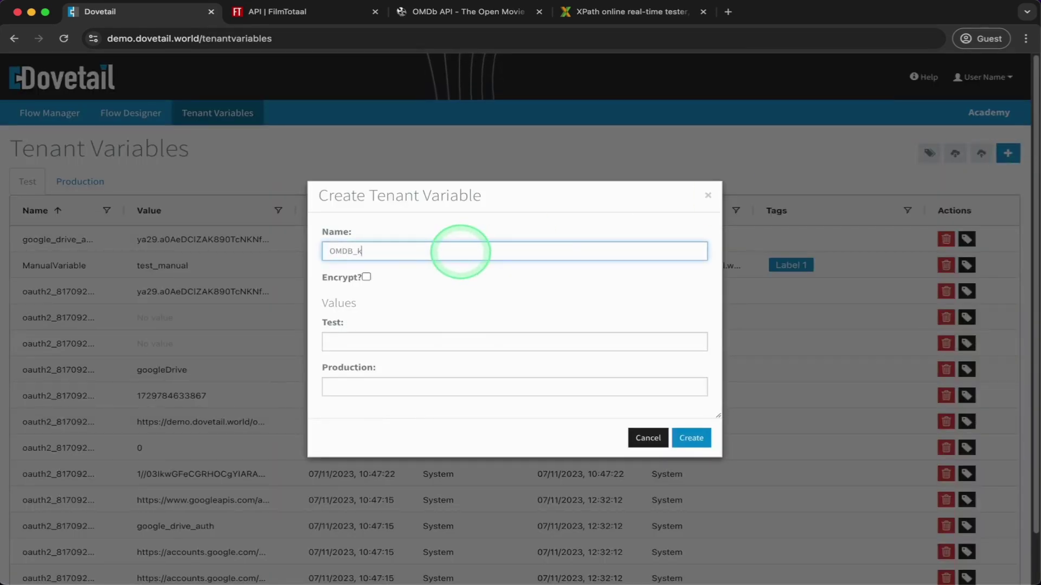
left_click(366, 277)
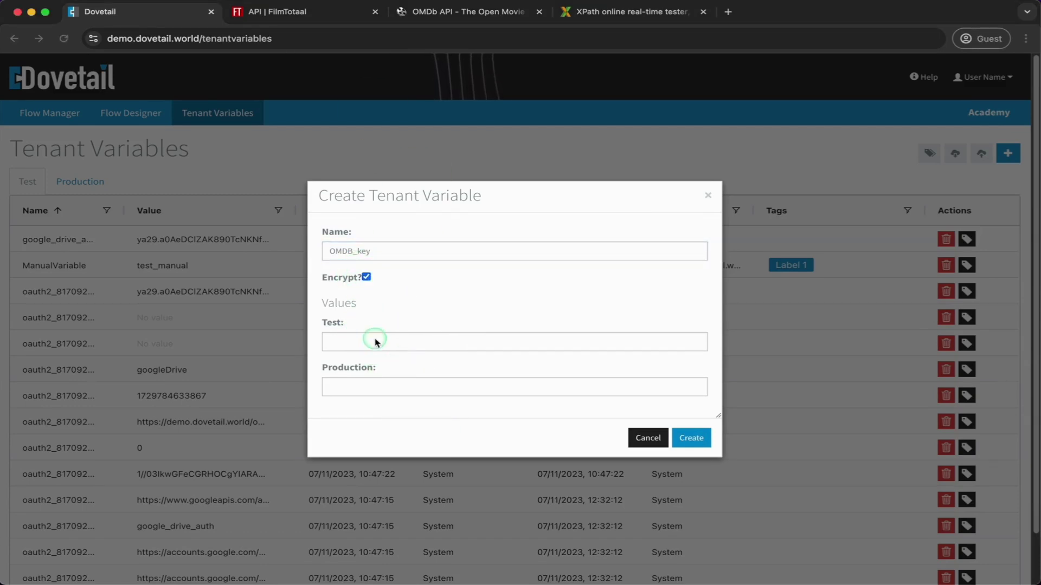
left_click(391, 345)
key("super+v")
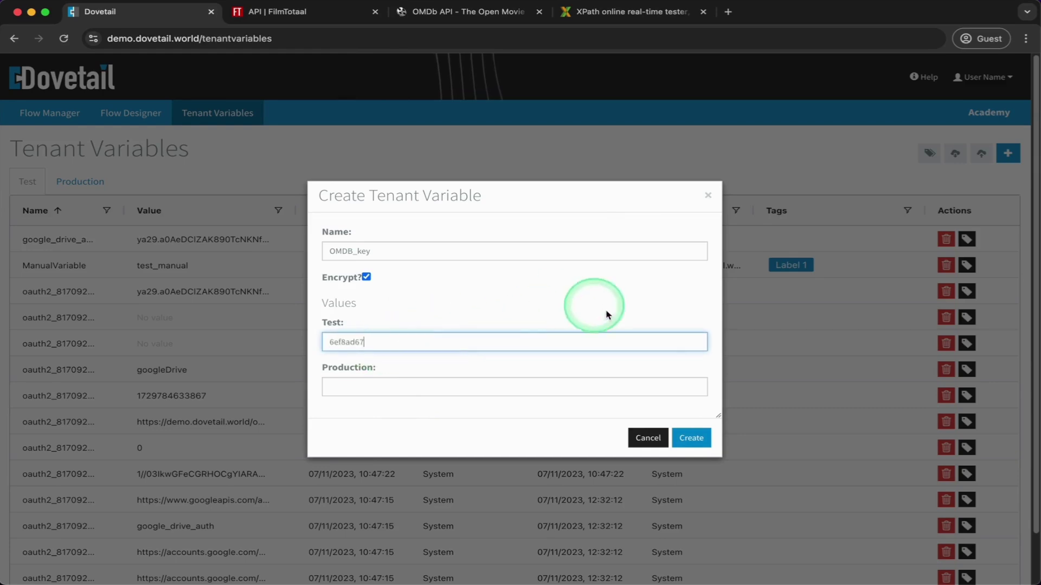
left_click(691, 437)
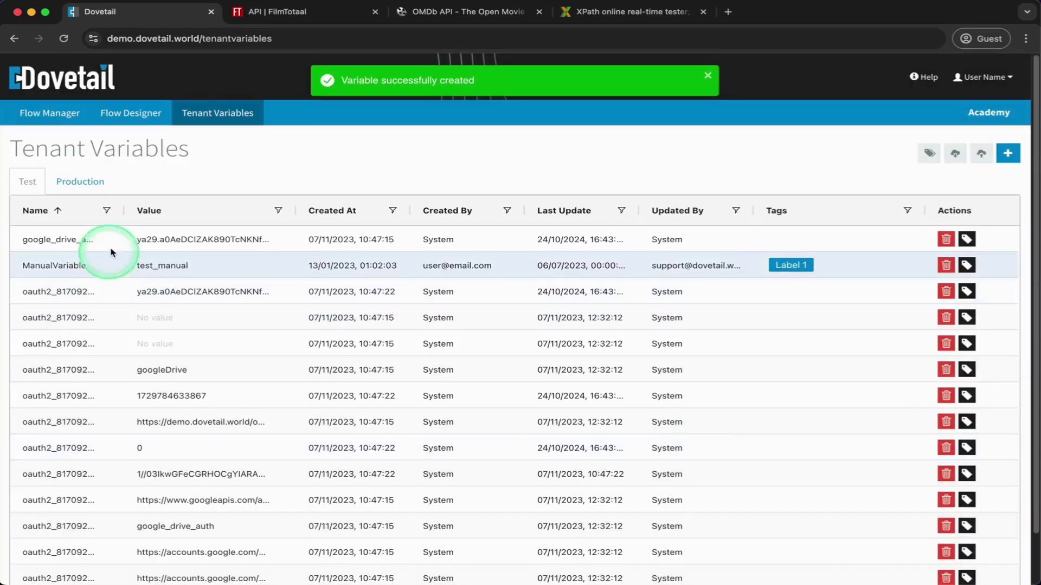
- Filter the tenant variables list by name to show only entries containing _key
left_click(107, 210)
type("_key")
triple_click(239, 169)
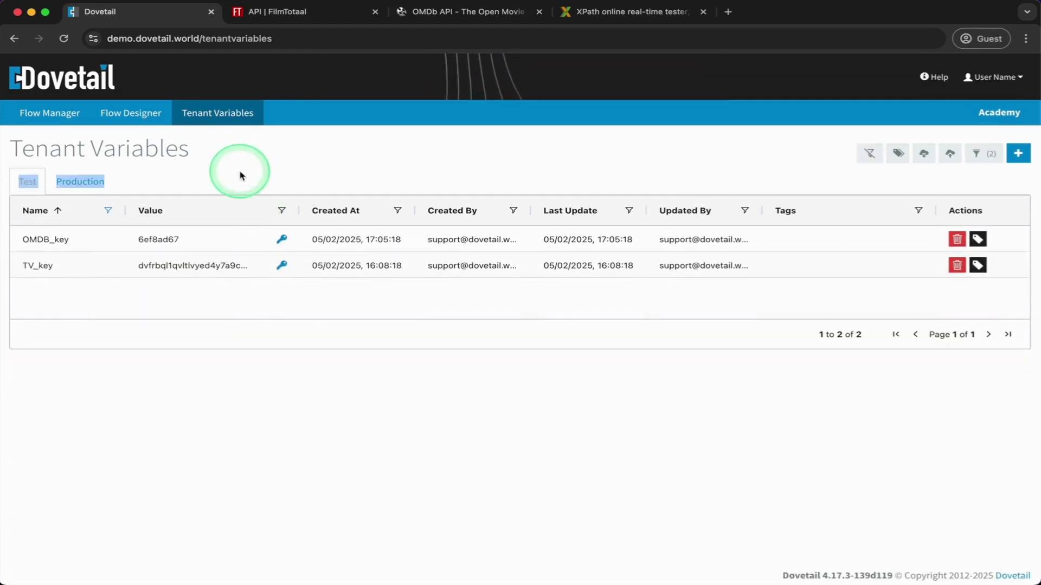
left_click(84, 301)
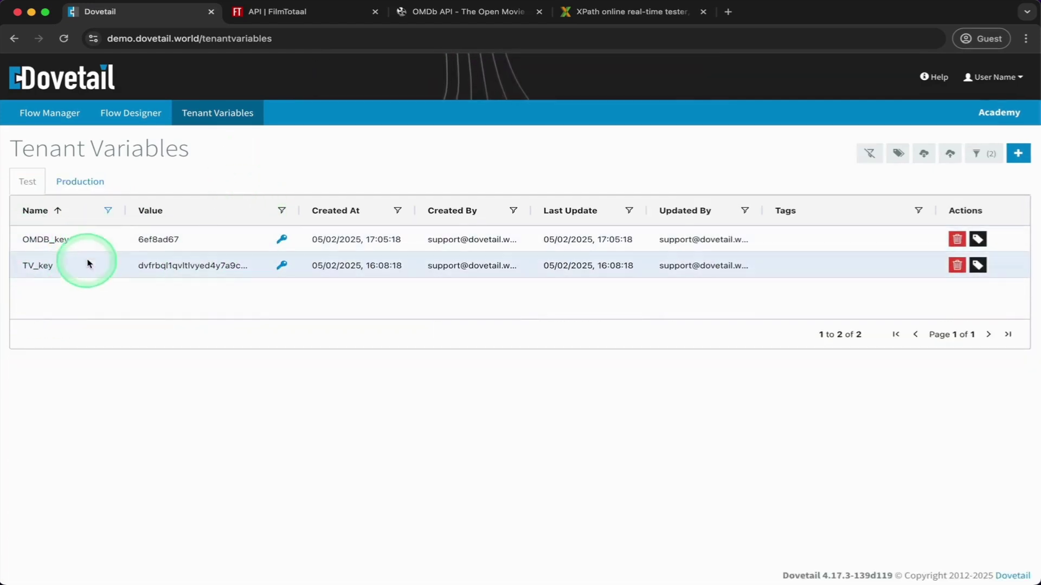
- Disconnect the Log step from Split and move it further right
left_click(145, 118)
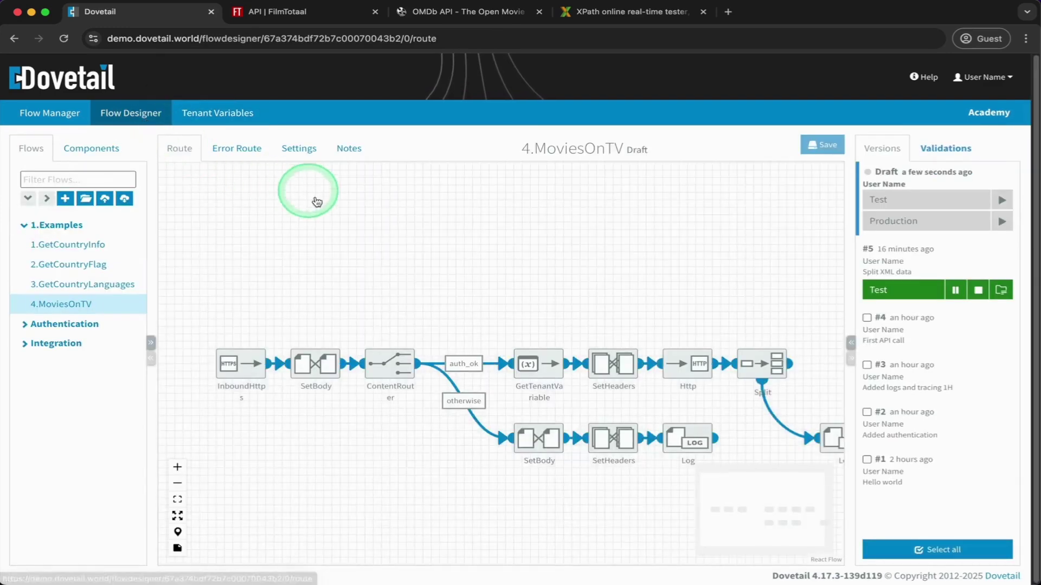
left_click(642, 385)
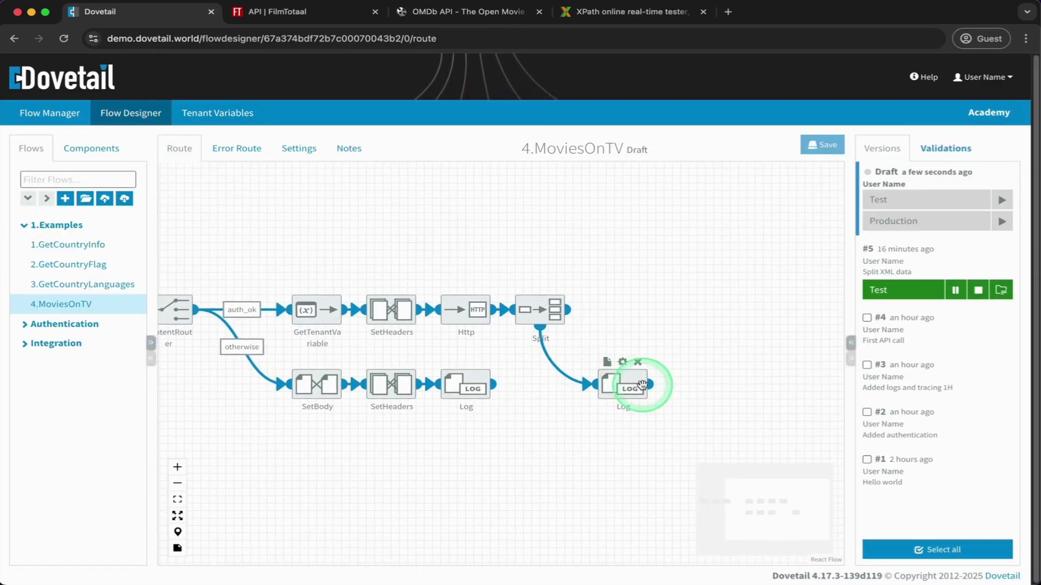
left_click(594, 390)
left_click_drag(587, 384, 555, 407)
left_click_drag(629, 385, 753, 385)
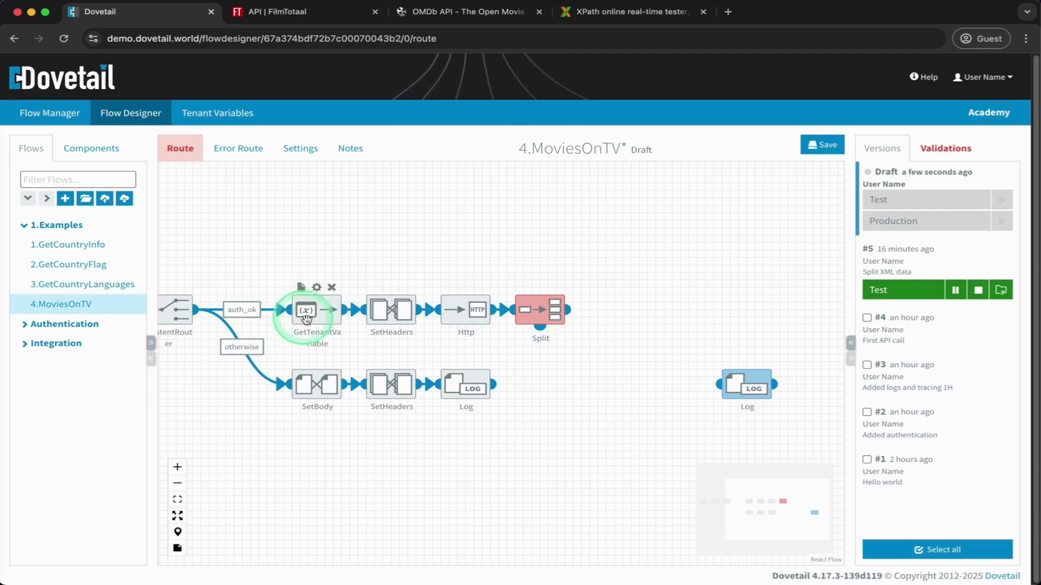
- Paste copies of GetTenantVariable, SetHeaders and Http between Split and Log, wired from Split
left_click_drag(293, 259, 480, 344)
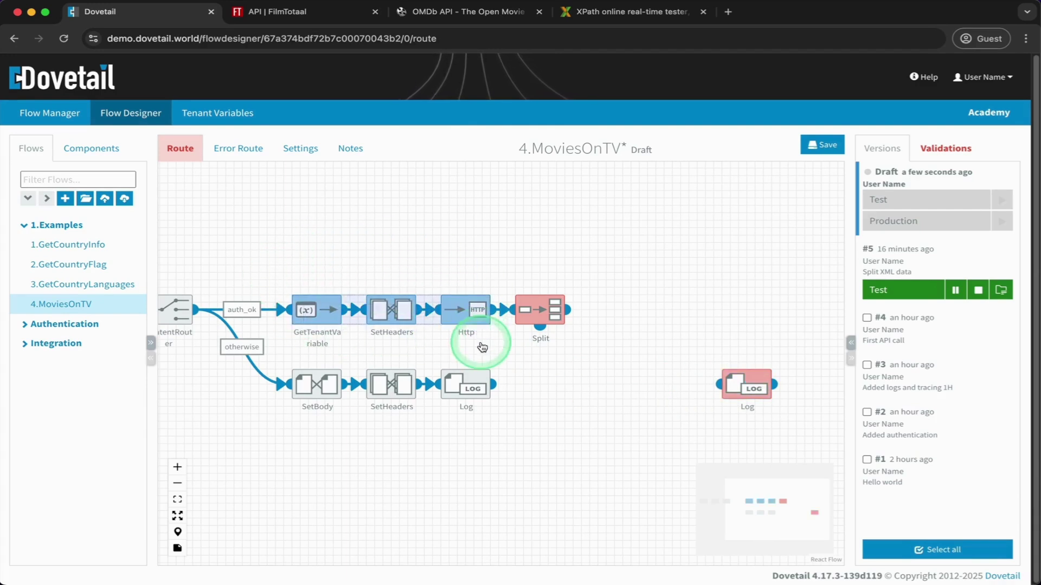
scroll(602, 393, "right", 1)
left_click_drag(694, 373, 794, 373)
right_click(573, 370)
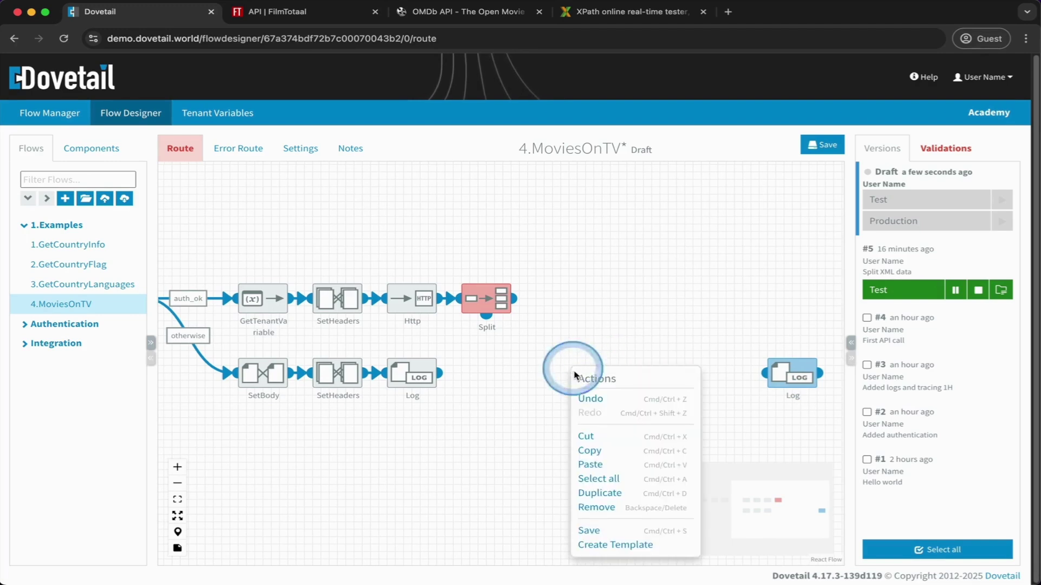
left_click(613, 465)
left_click_drag(599, 382, 528, 373)
left_click(491, 323)
left_click(562, 379)
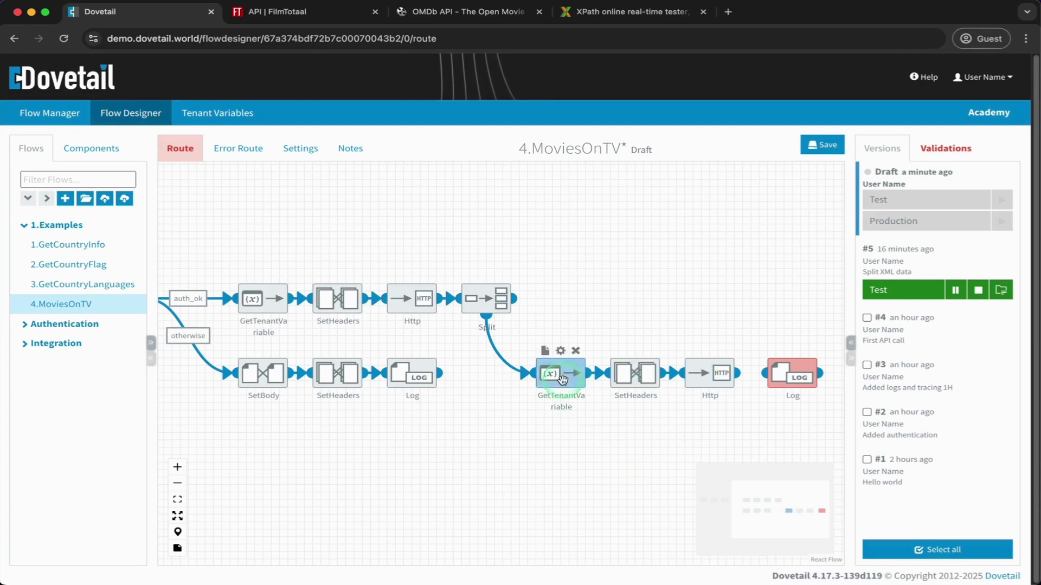
- Change the copied GetTenantVariable's variable name from TV_key to OMDB_key
double_click(562, 379)
left_click_drag(338, 318, 326, 317)
type("OMDB_key")
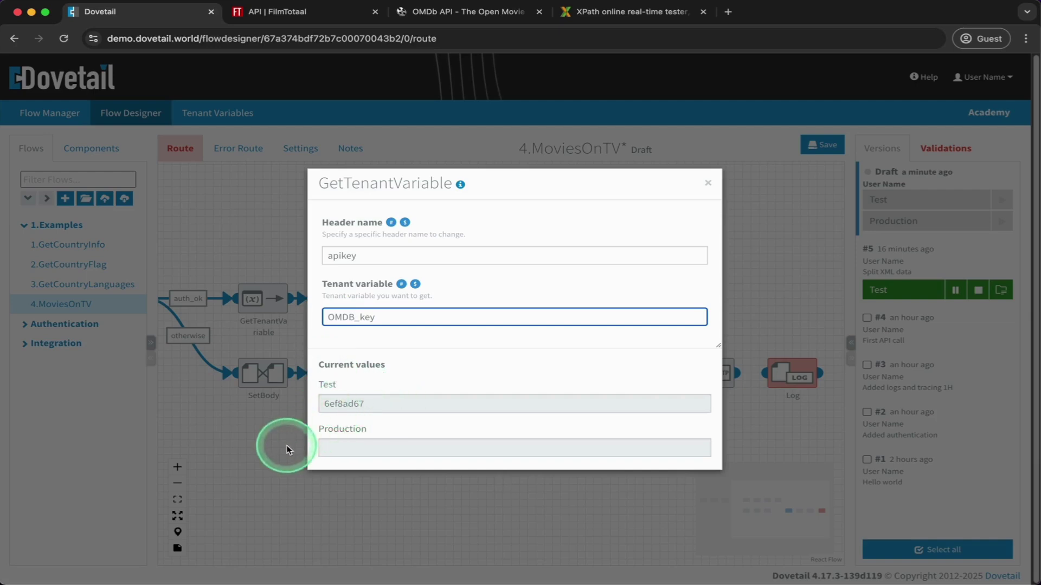
- In the copied SetHeaders step, rename header 'day' to 'title' and remove the 'sort' header
left_click(288, 441)
double_click(635, 376)
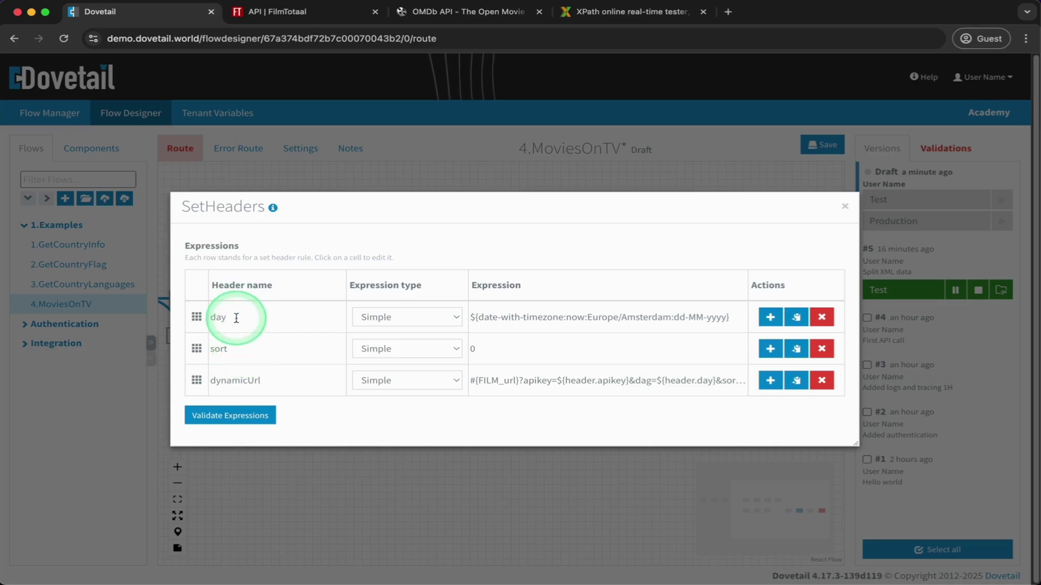
left_click(237, 318)
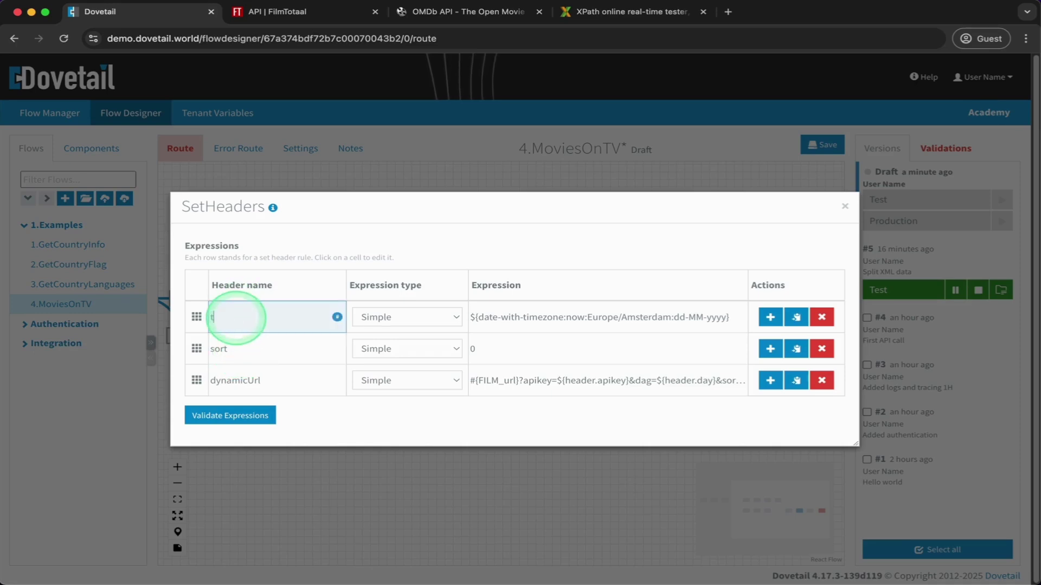
type("title")
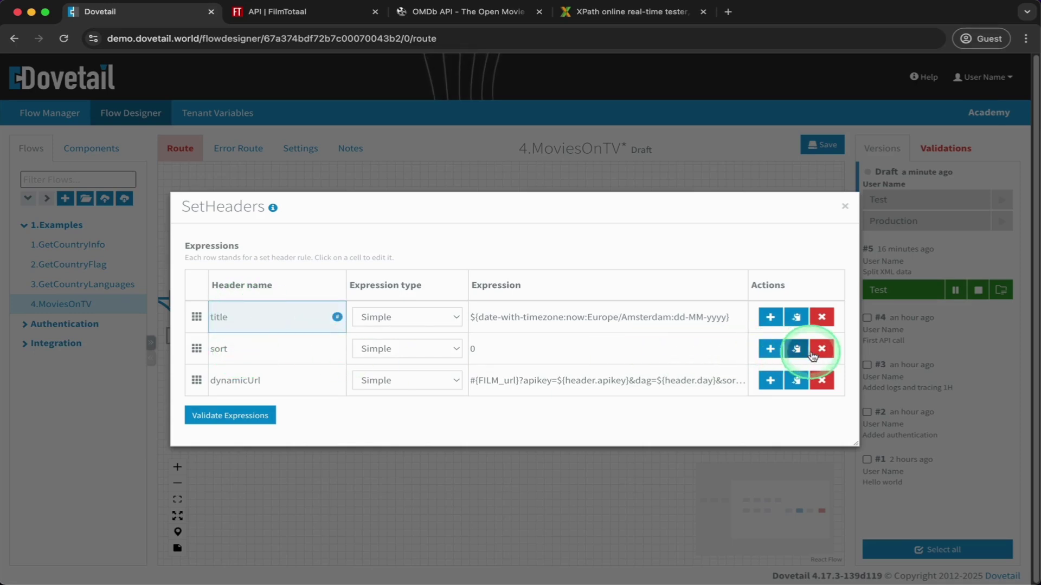
left_click(794, 349)
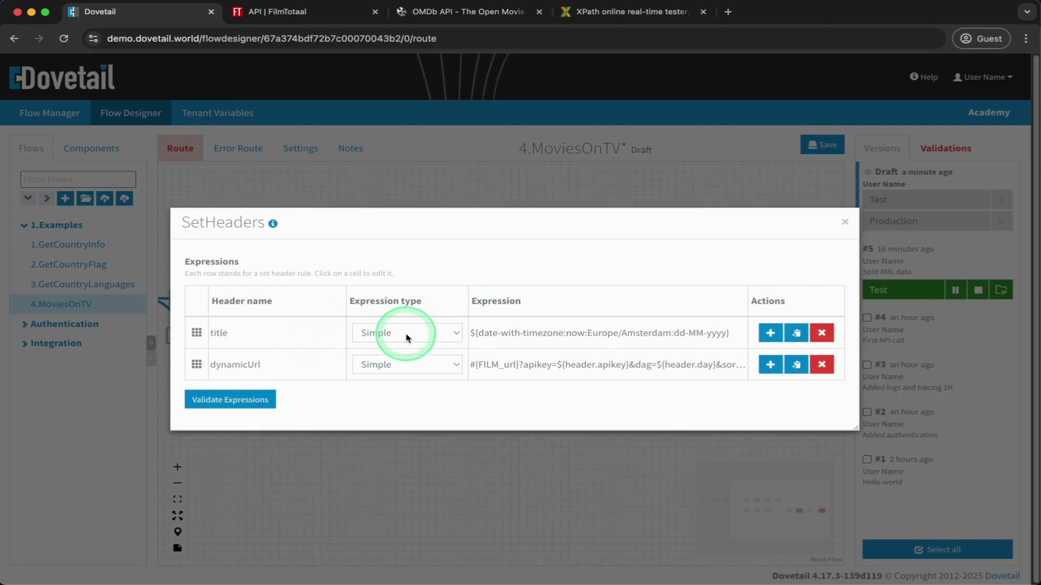
left_click(596, 12)
- Replace XPather's XML input with the first result's single <film> record
left_click_drag(816, 399, 653, 166)
key("super+c")
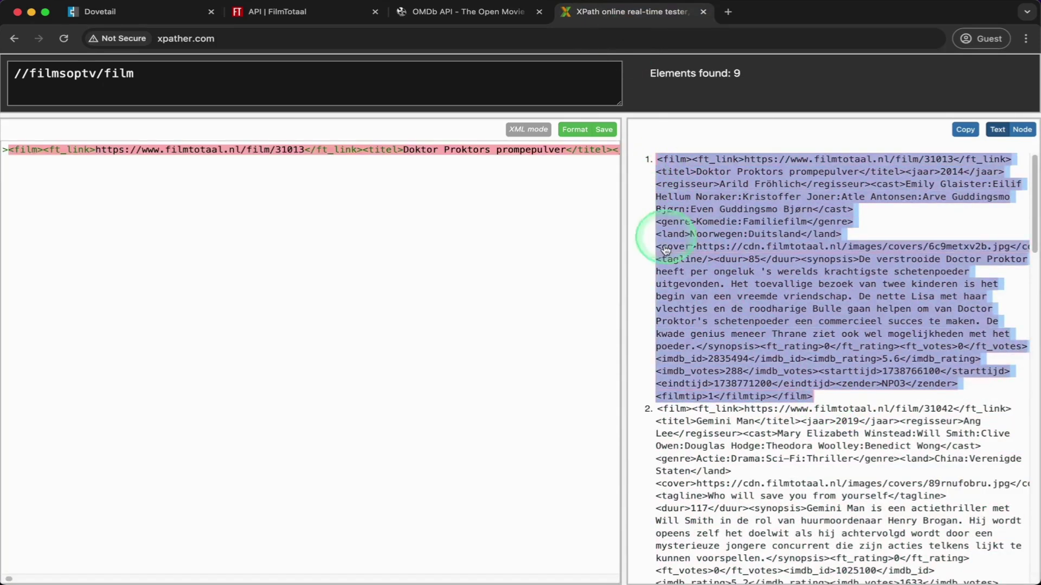
left_click(169, 288)
key("super+v")
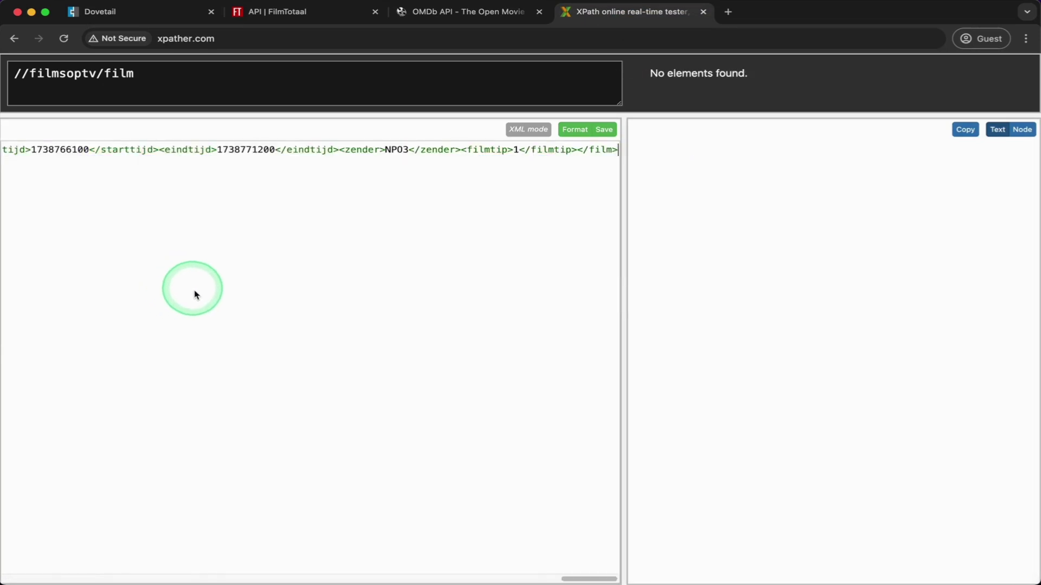
key("super+Left")
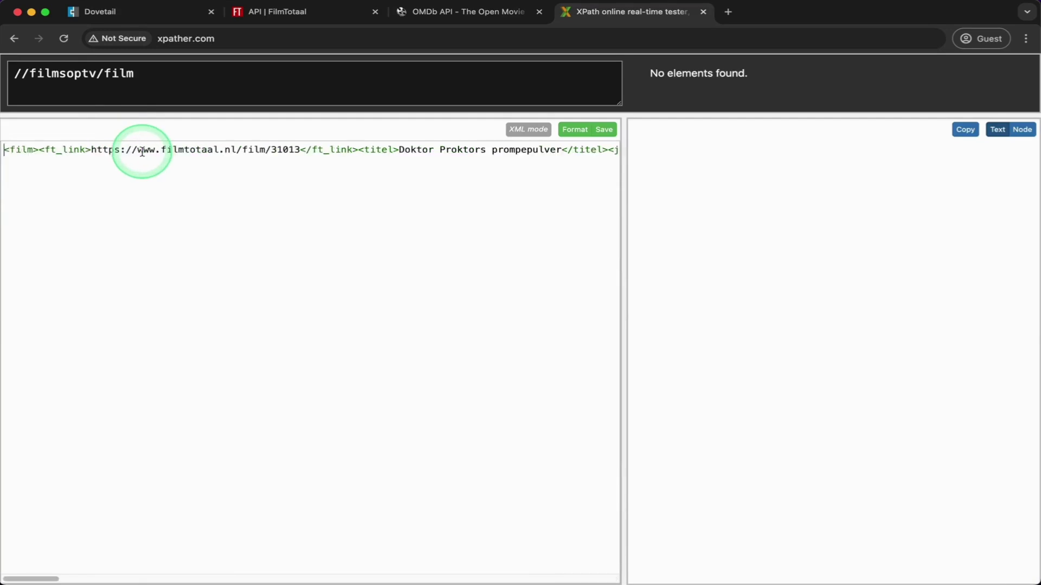
left_click(209, 249)
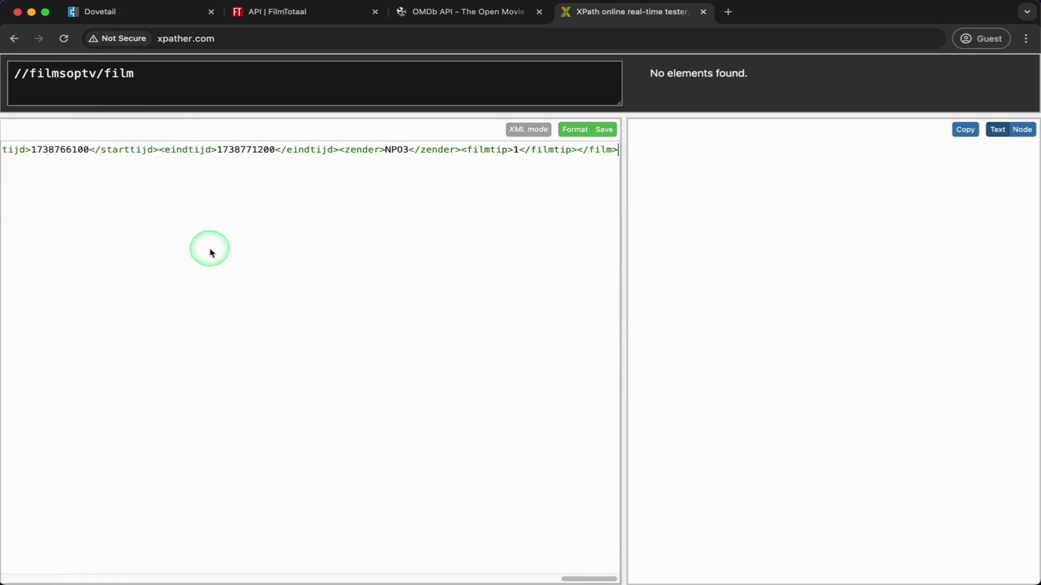
left_click(299, 152)
key("super+Left")
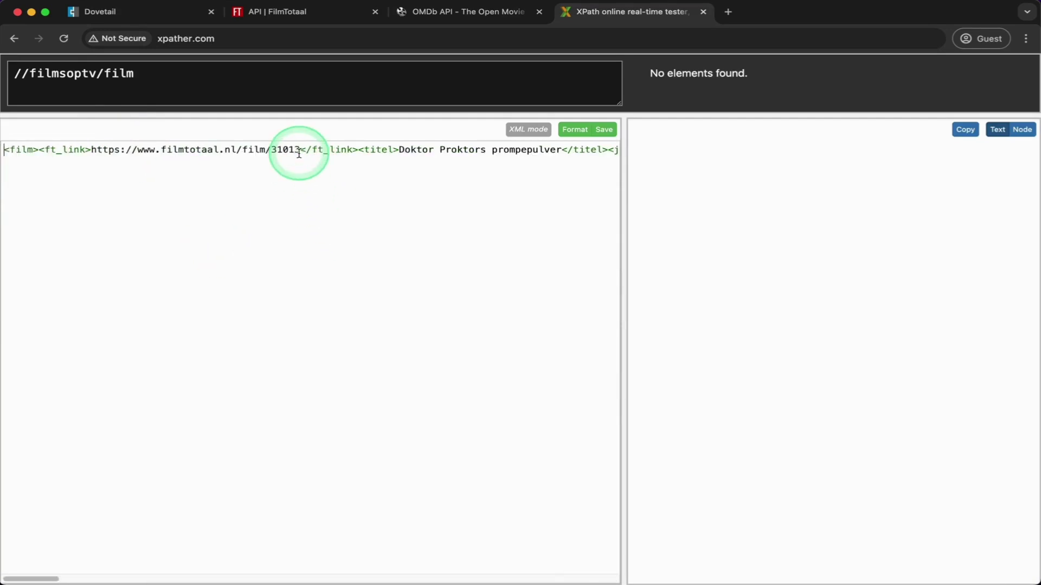
left_click(394, 151)
key("Left")
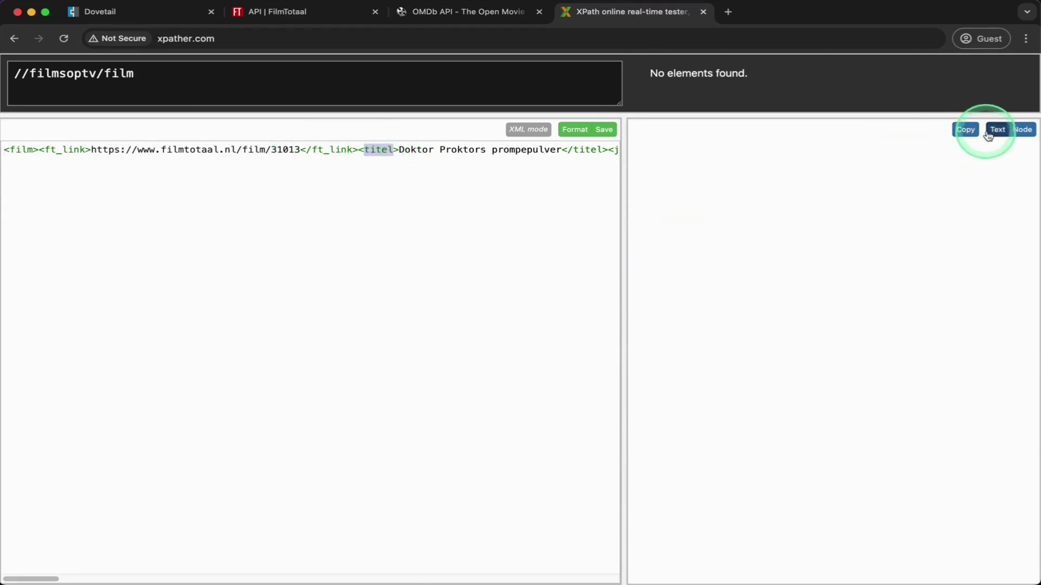
- Change the XPath query to //titel/text(), returning the title Doktor Proktors prompepulver
triple_click(155, 77)
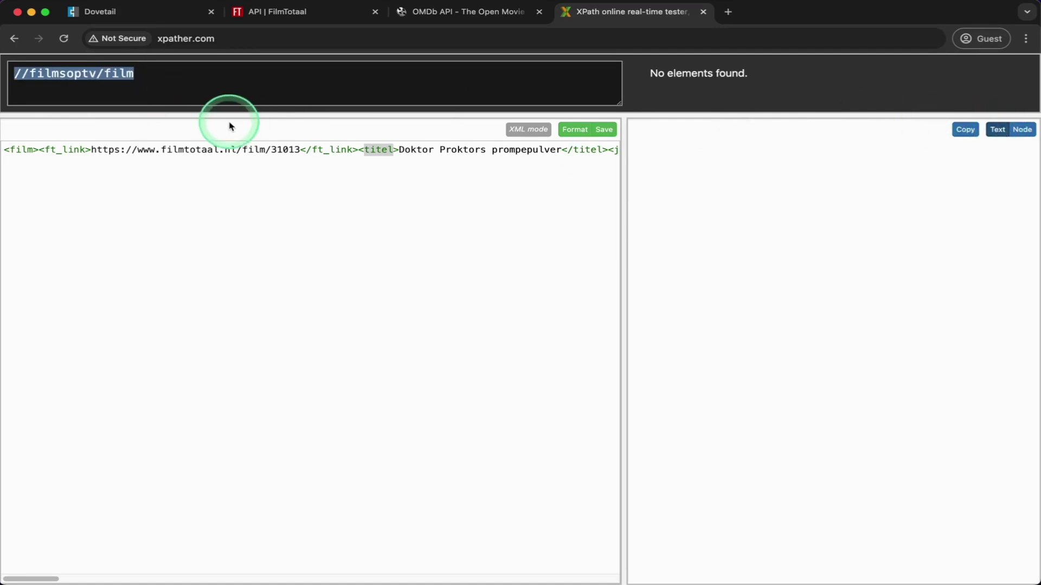
type("//tit")
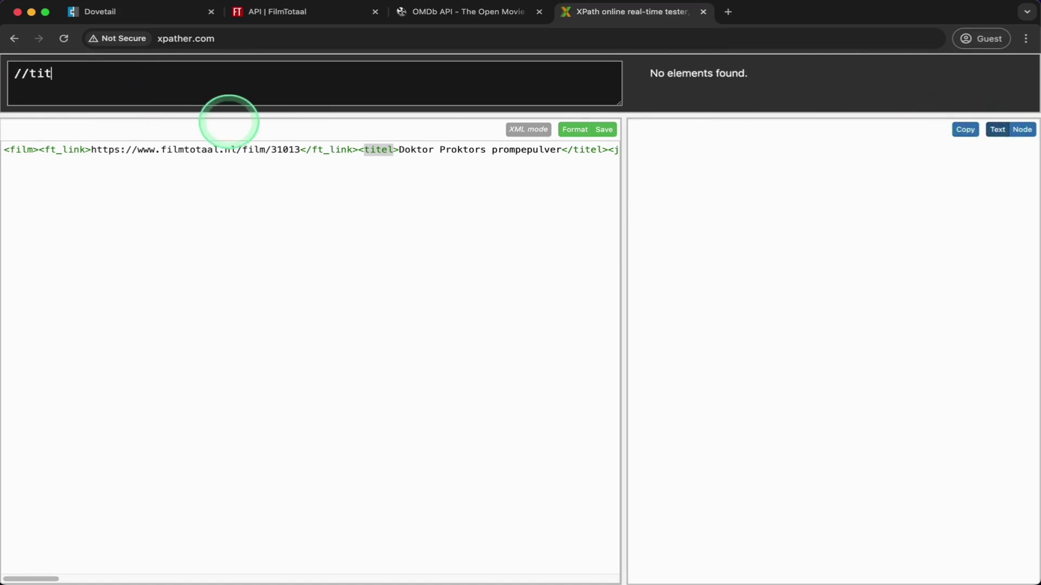
type("el")
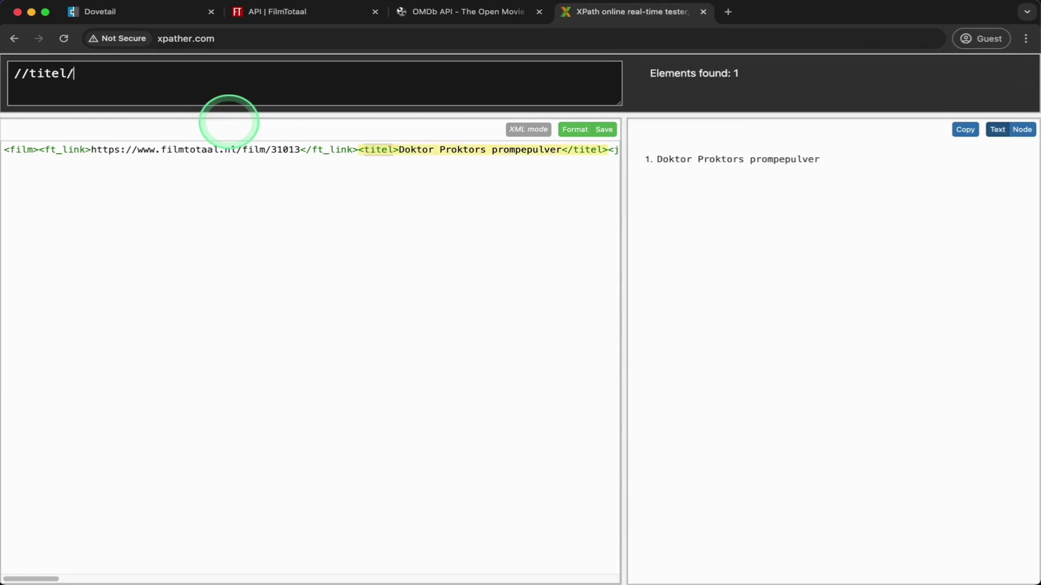
type("/text()")
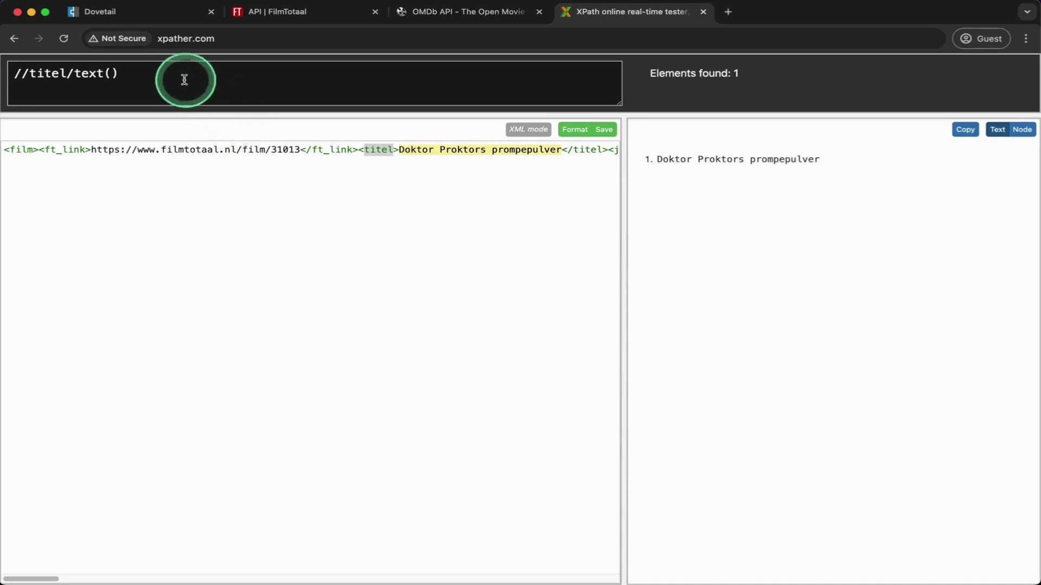
left_click_drag(184, 81, 18, 72)
key("super+c")
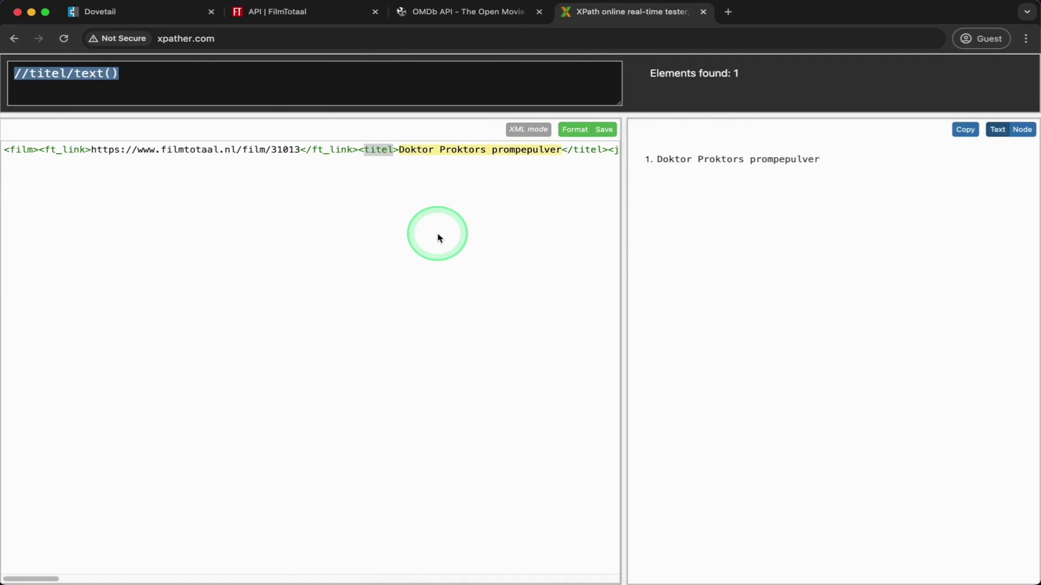
- Set the title header's expression to //titel/text() with expression type XPath
left_click(151, 12)
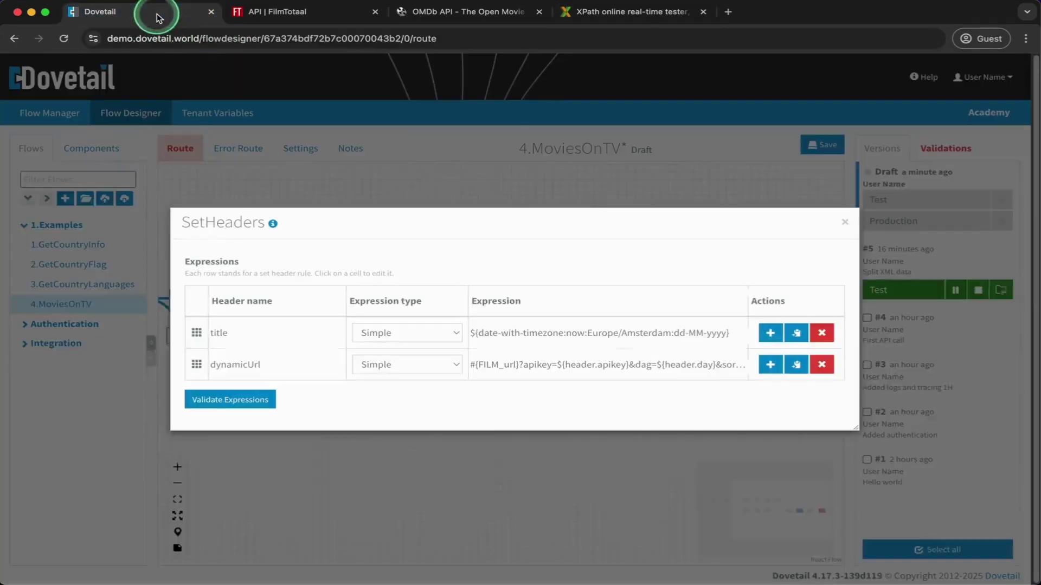
left_click(518, 329)
triple_click(518, 329)
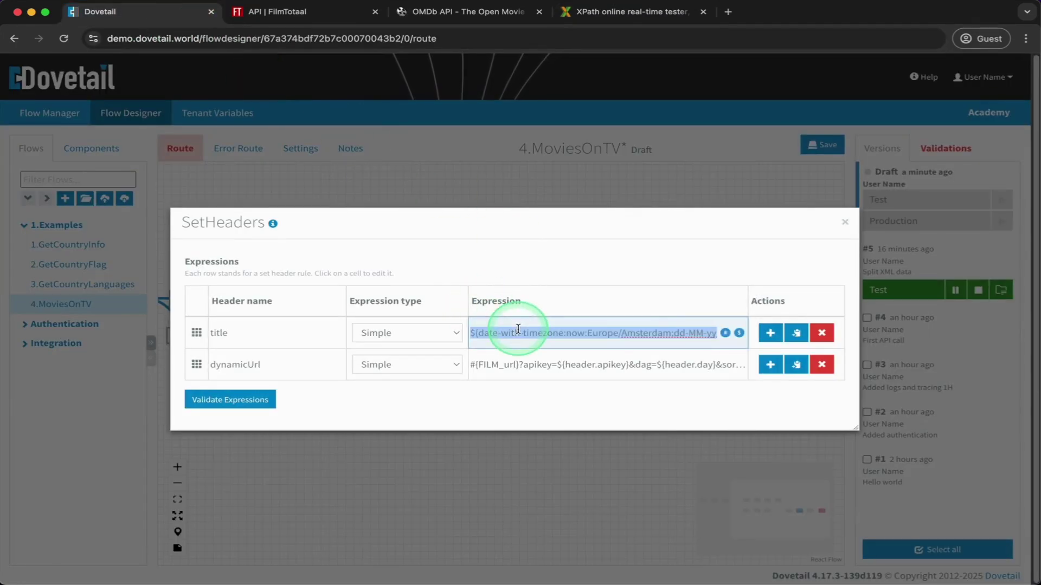
key("super+v")
left_click(391, 335)
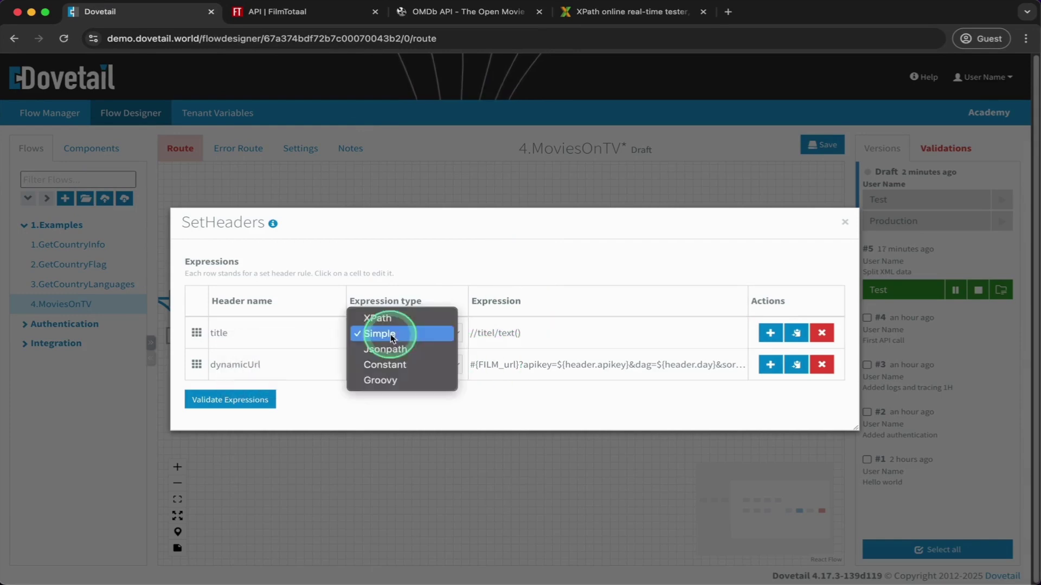
left_click(390, 318)
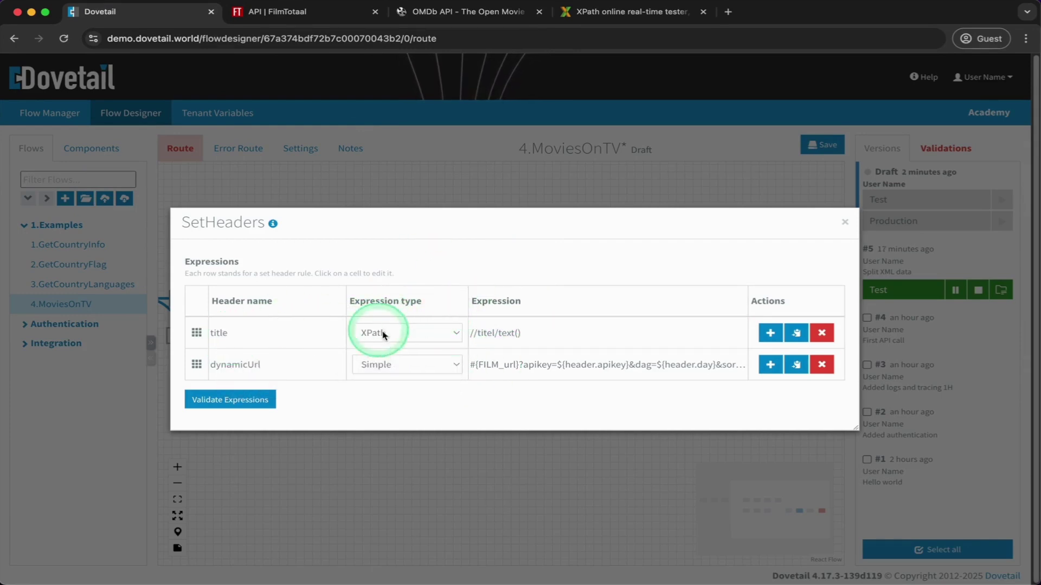
left_click(530, 333)
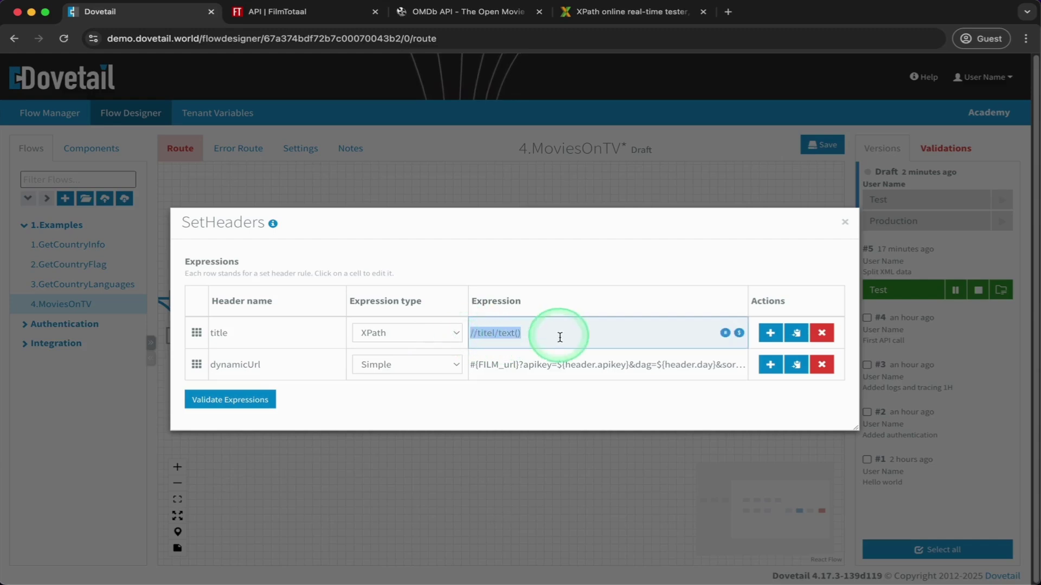
left_click(250, 332)
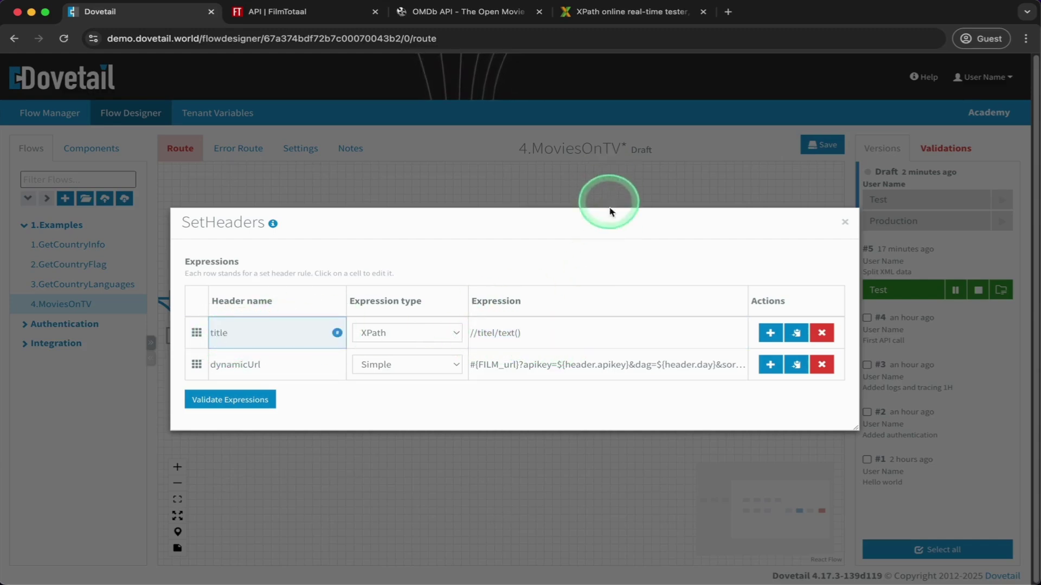
- Clear the old dynamicUrl header expression
left_click(503, 365)
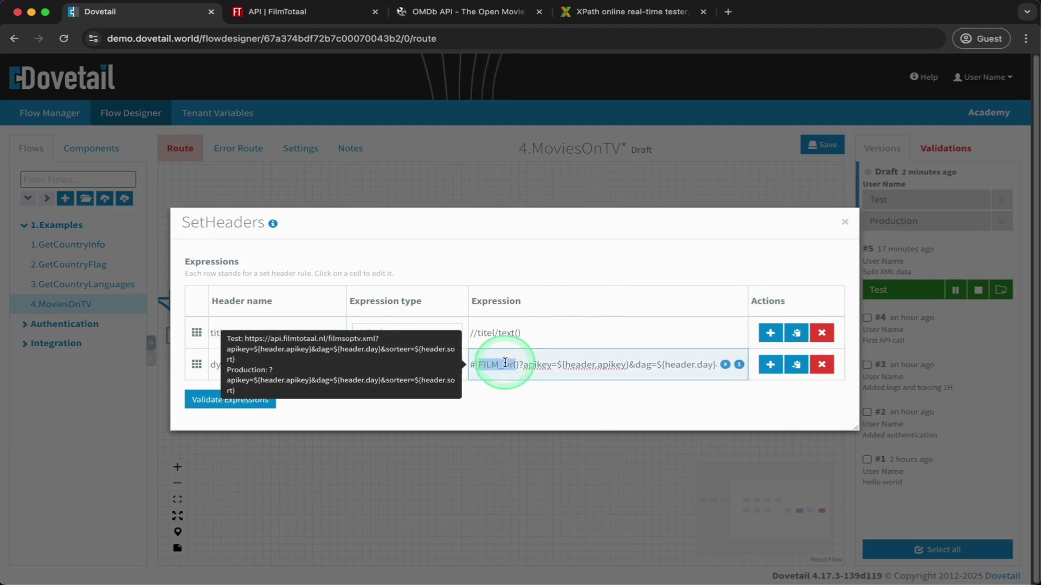
triple_click(505, 362)
key("BackSpace")
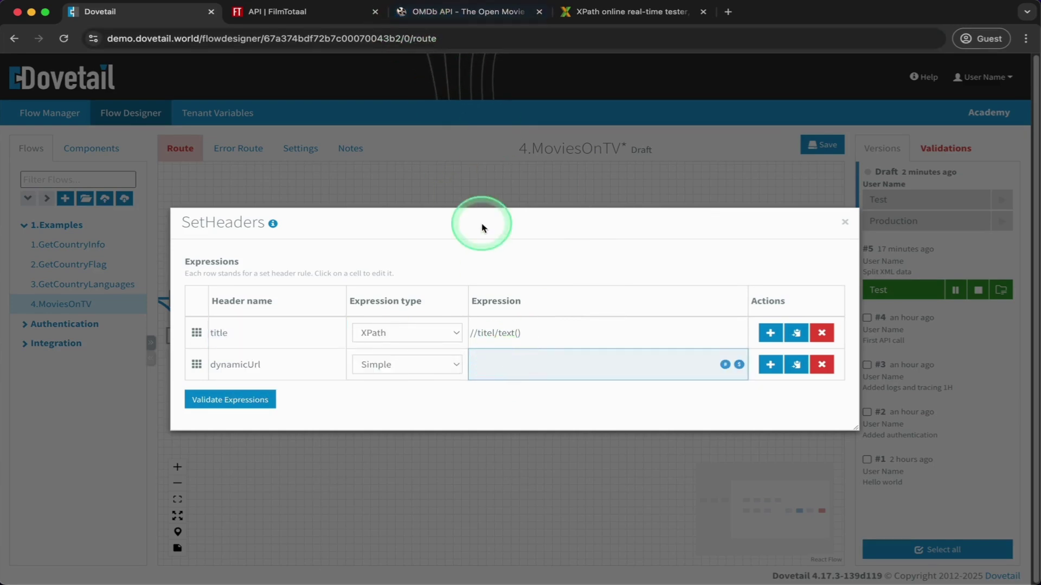
- Insert the #{OMBD_url} flow property into the dynamicUrl expression
left_click(726, 364)
left_click(727, 364)
left_click(725, 364)
scroll(661, 488, "down", 2)
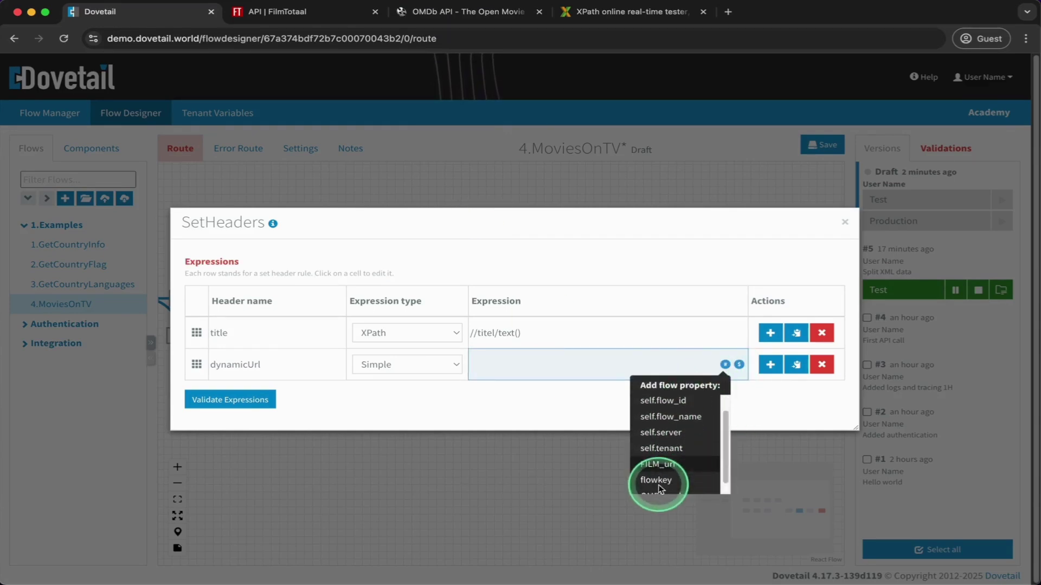
left_click(660, 485)
left_click(588, 265)
- Append the ?apikey= query part copied from the OMDb API documentation after #{OMBD_url}
left_click(447, 17)
left_click(239, 192)
left_click_drag(238, 192, 303, 192)
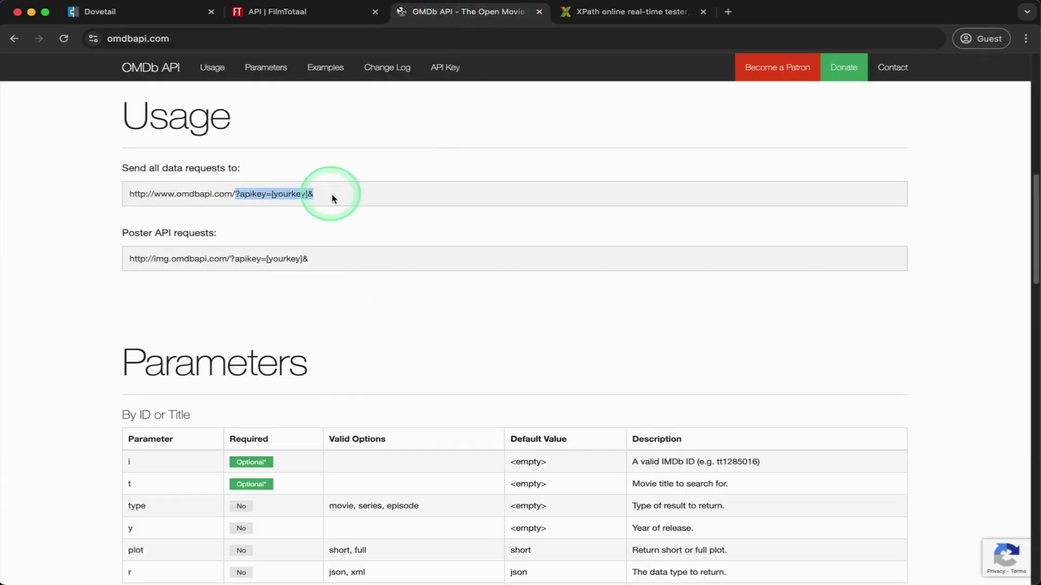
left_click(153, 23)
left_click(580, 365)
key("super+v")
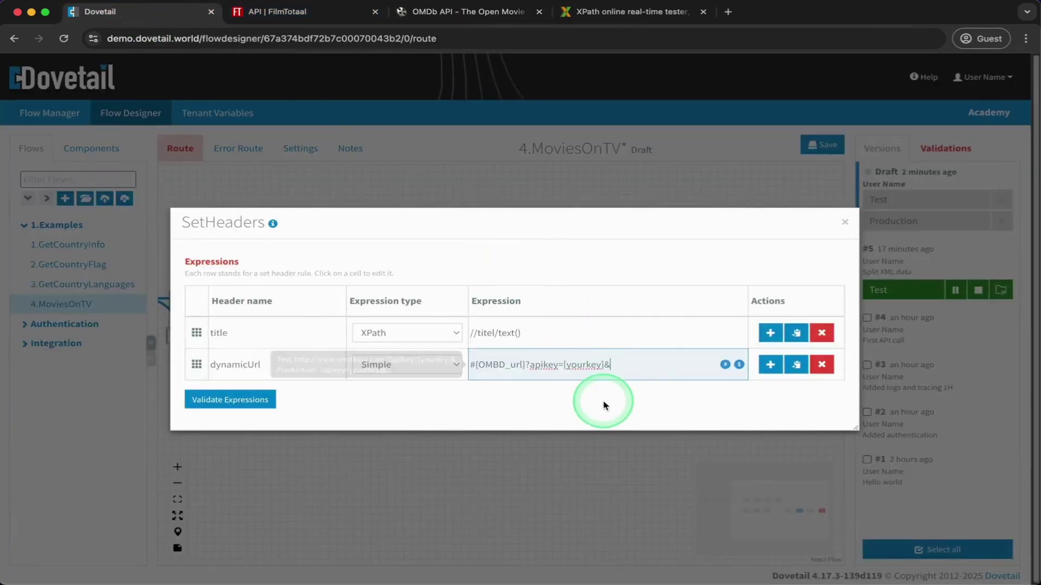
left_click(595, 403)
mouse_move(560, 365)
left_click_drag(564, 365, 605, 366)
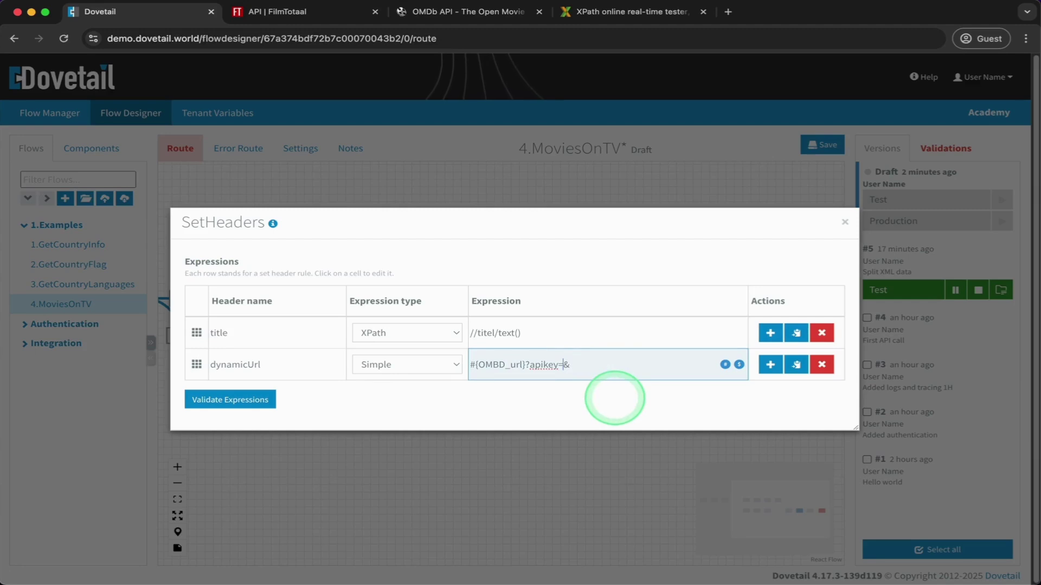
- Look up the API key header name in the GetTenantVariable step, then reopen SetHeaders
left_click(475, 436)
double_click(551, 374)
left_click(342, 255)
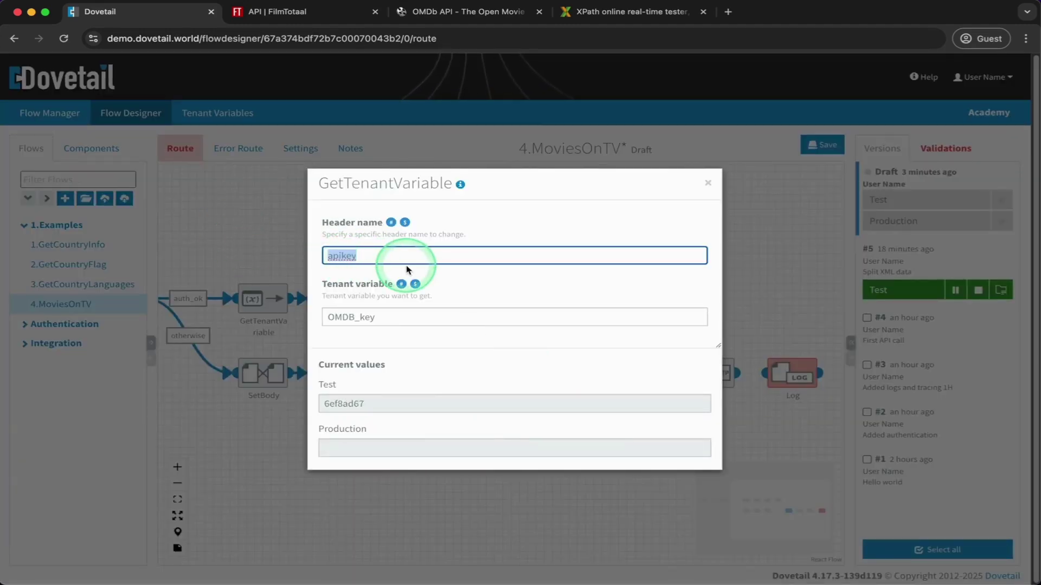
left_click(229, 222)
left_click(473, 274)
double_click(625, 366)
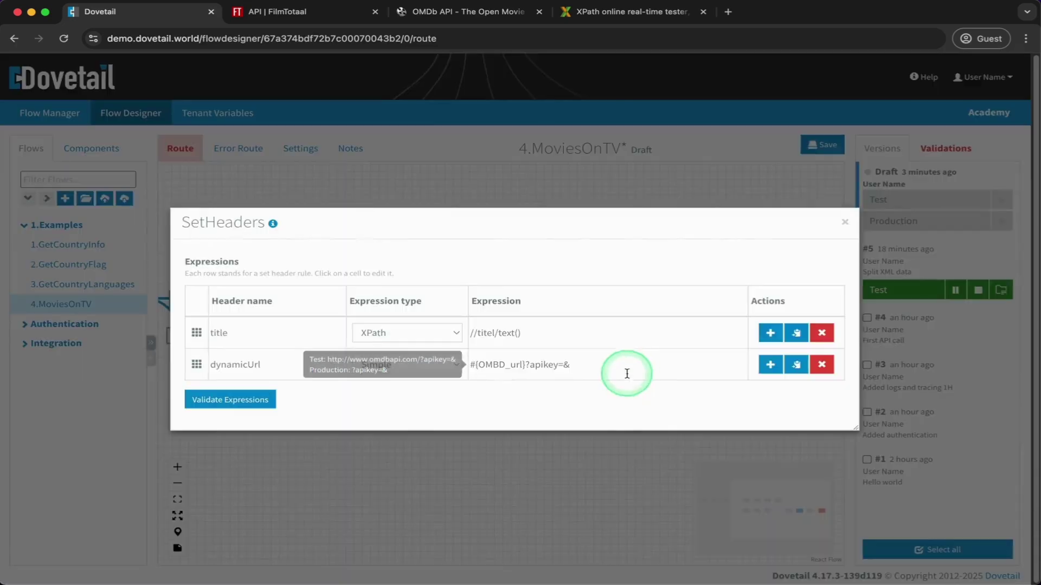
- Add the ${header.apikey} reference to the dynamicUrl expression
left_click(566, 365)
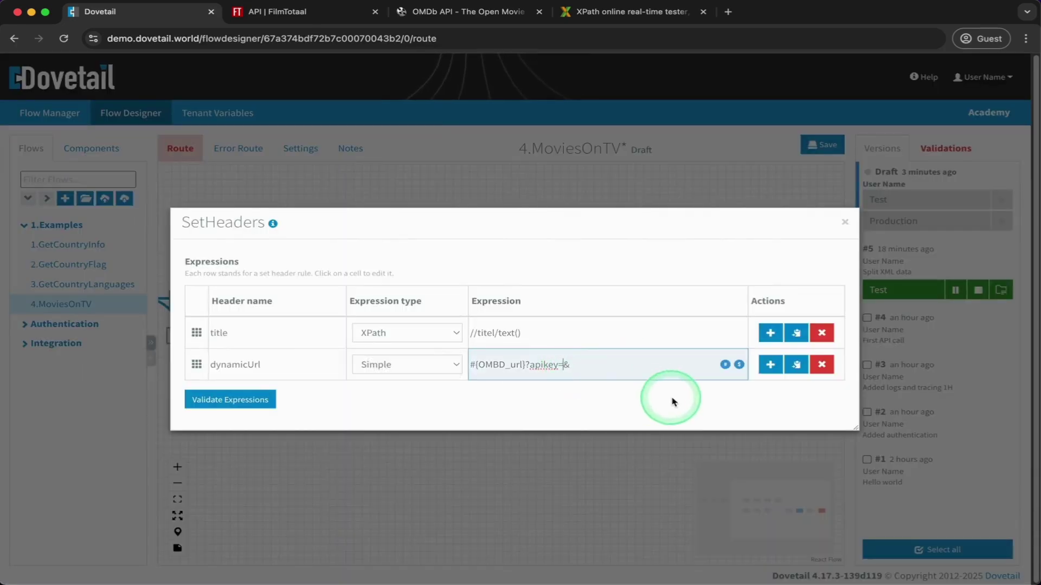
left_click(739, 365)
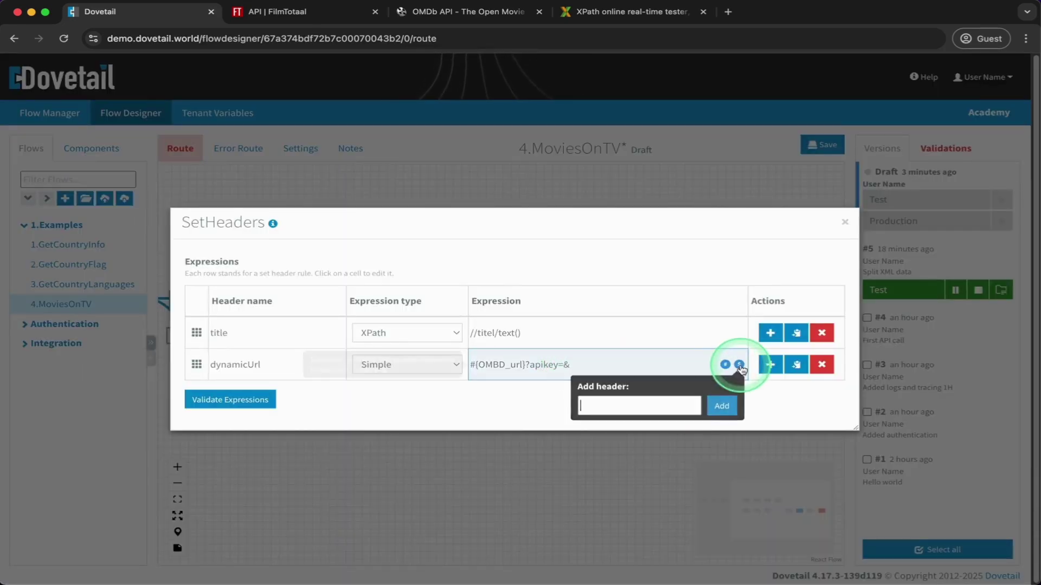
type("apikey")
left_click(721, 406)
left_click(683, 365)
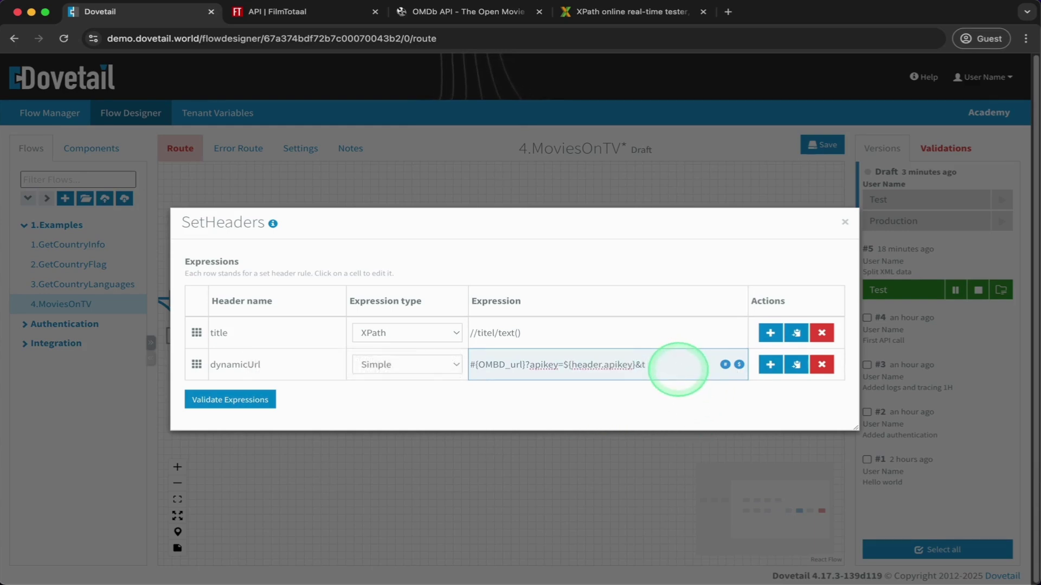
- Finish dynamicUrl with &t=${header.title} and close the SetHeaders settings
left_click(217, 332)
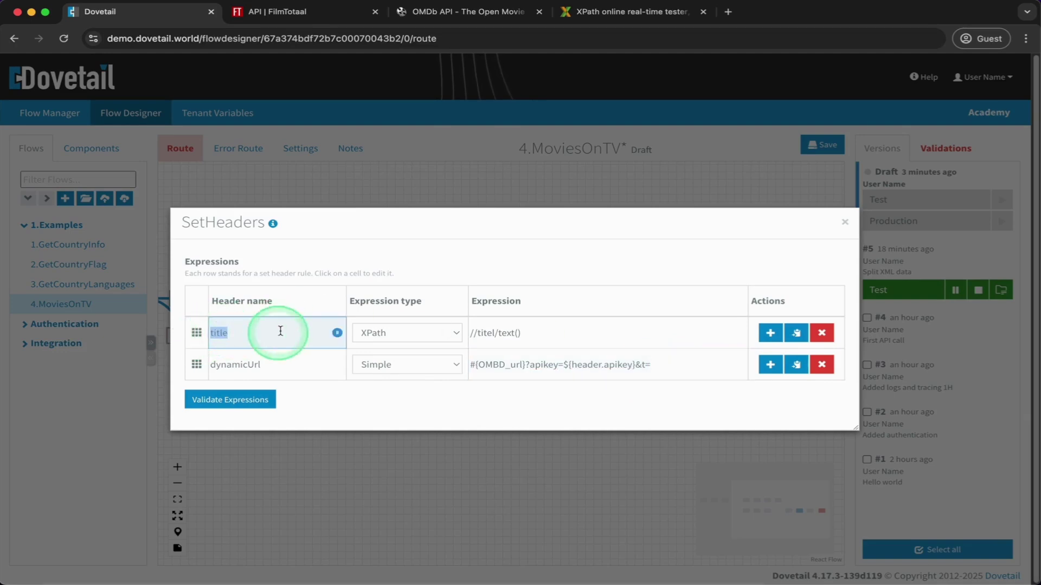
left_click(700, 415)
left_click(717, 371)
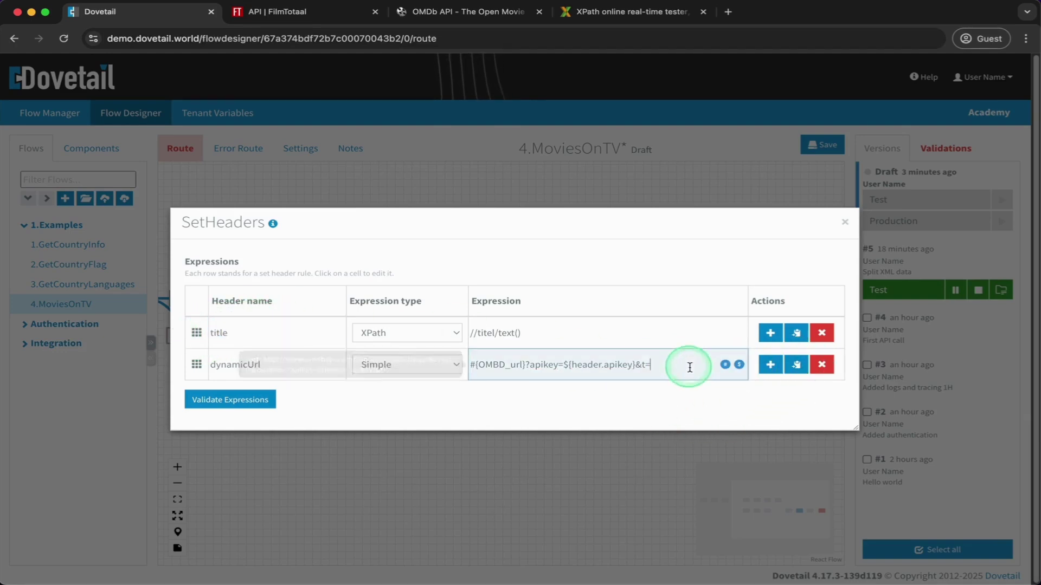
left_click(739, 367)
left_click(636, 405)
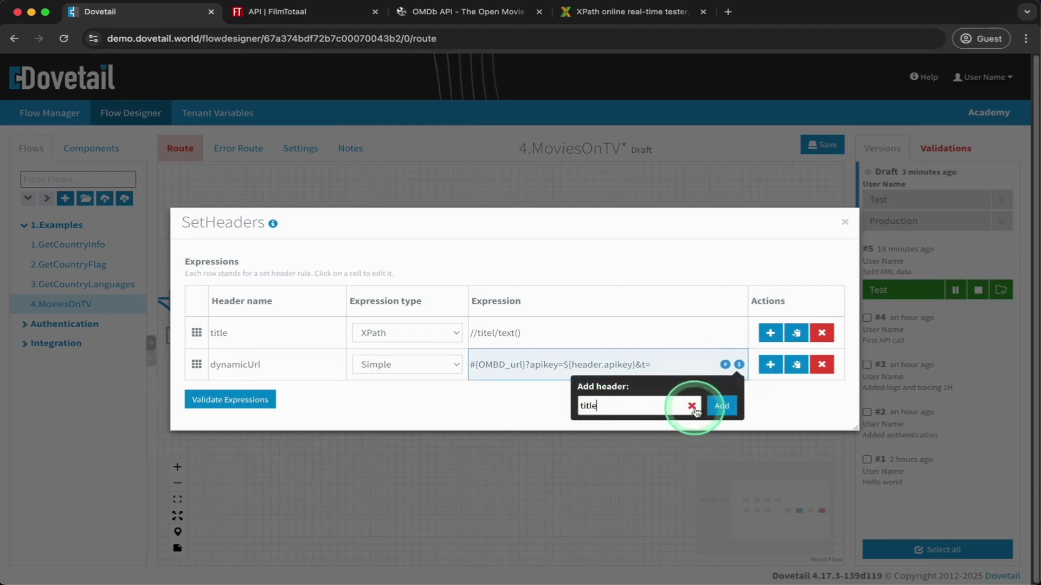
left_click(722, 406)
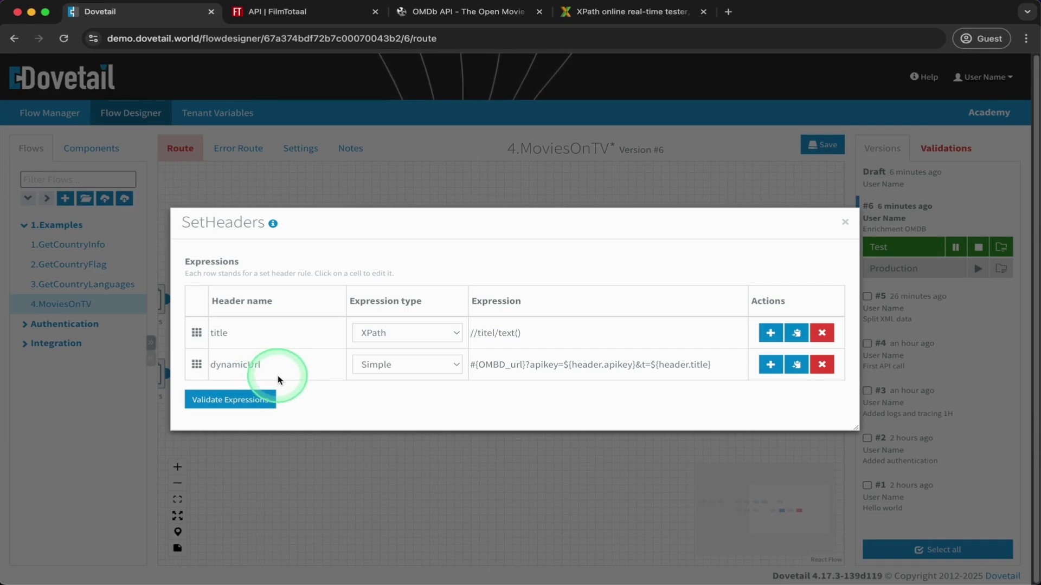
mouse_move(492, 372)
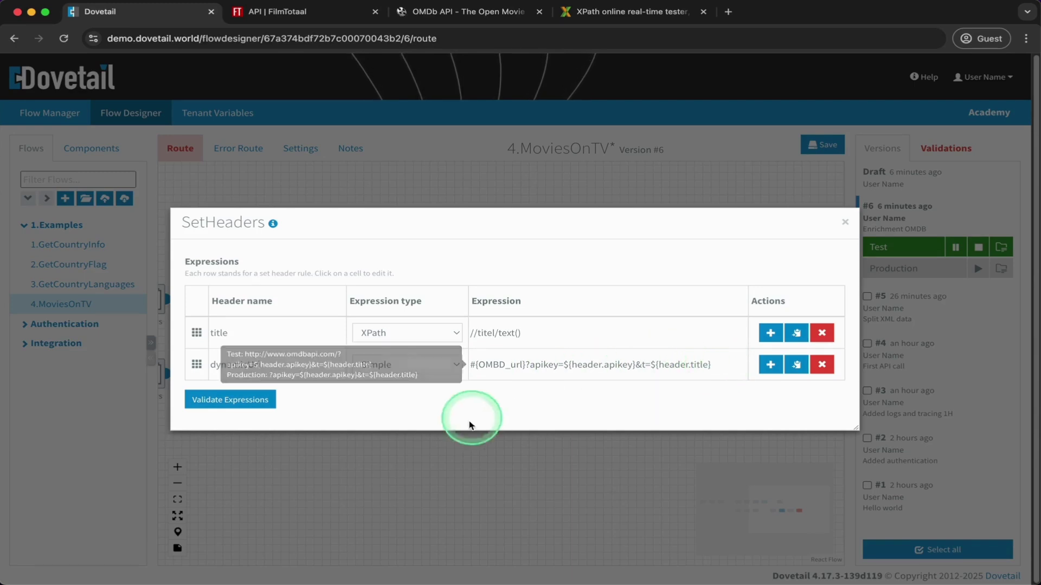
left_click(452, 482)
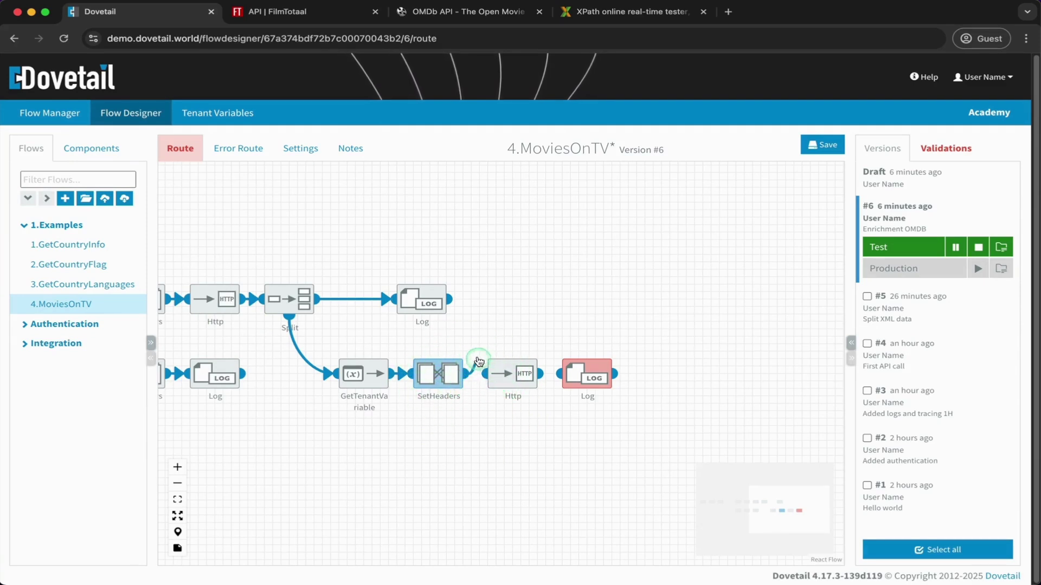
- Disconnect SetHeaders from Http and shift the Http and Log steps right
left_click_drag(479, 361, 481, 361)
left_click_drag(492, 320, 641, 416)
left_click_drag(525, 378, 630, 374)
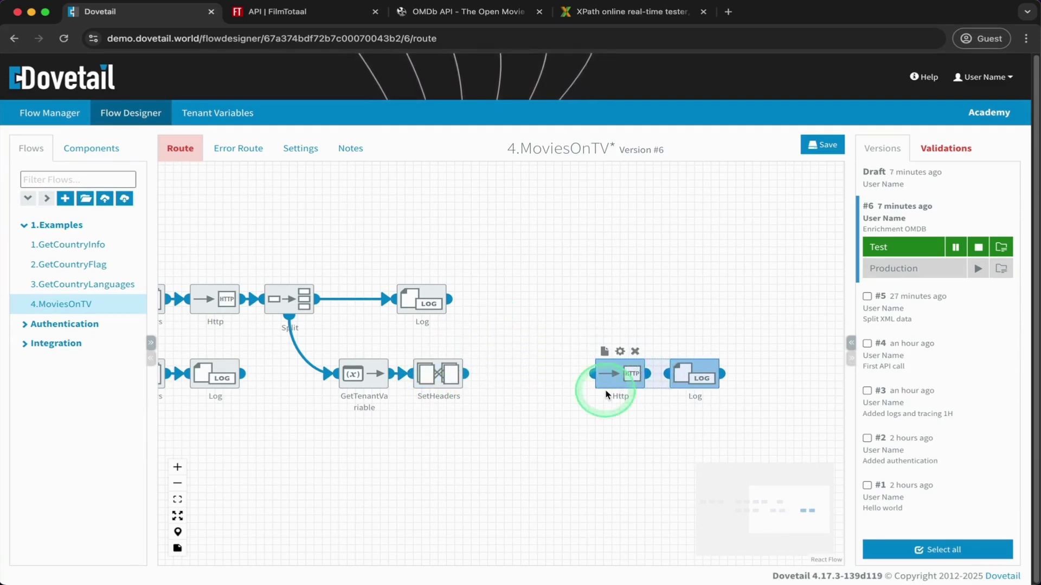
- Add an Enrich step after SetHeaders with File Type XML
left_click(91, 148)
left_click(75, 180)
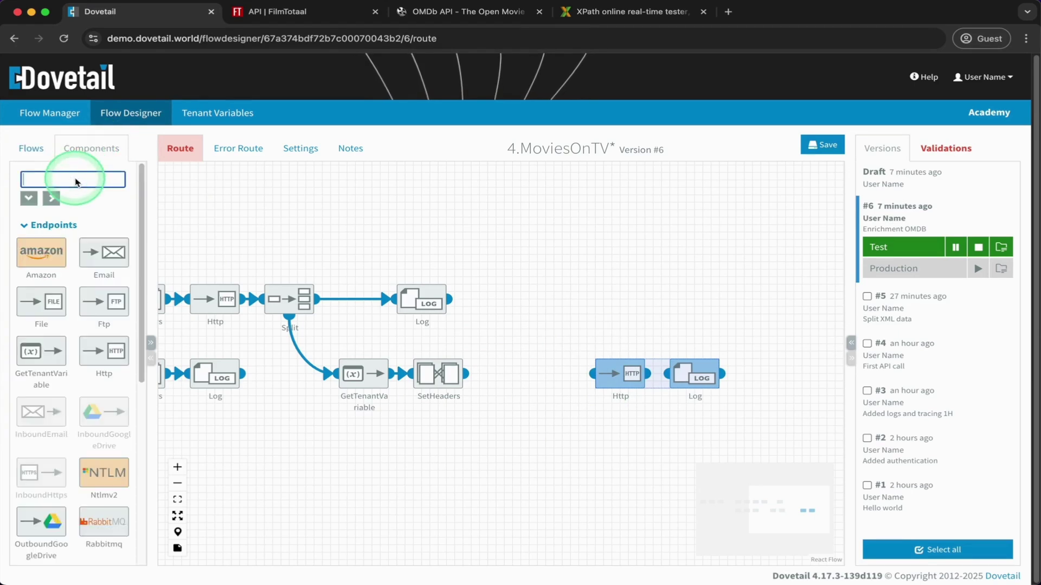
type("enr")
left_click_drag(60, 260, 479, 374)
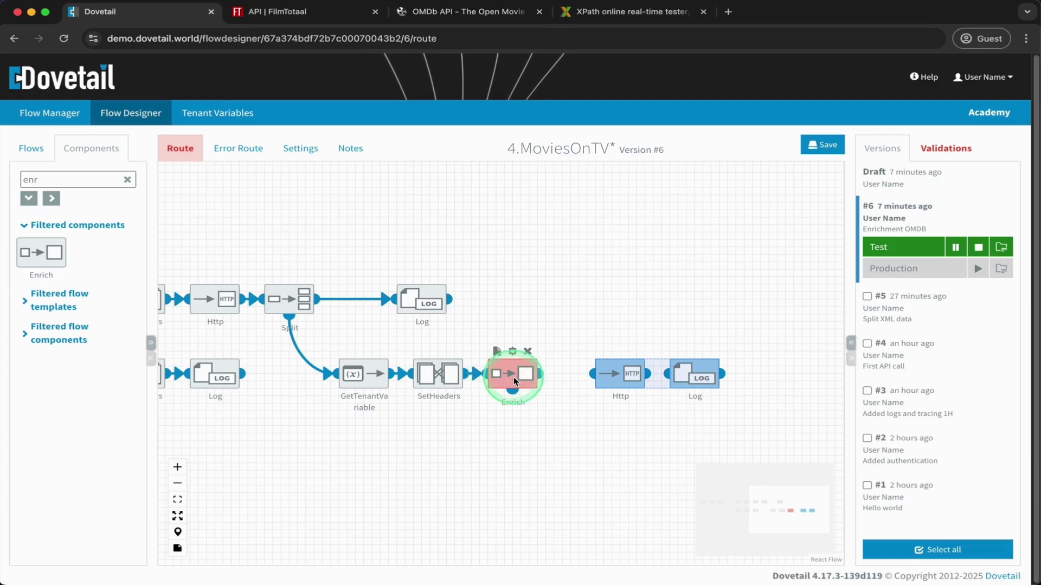
mouse_move(530, 396)
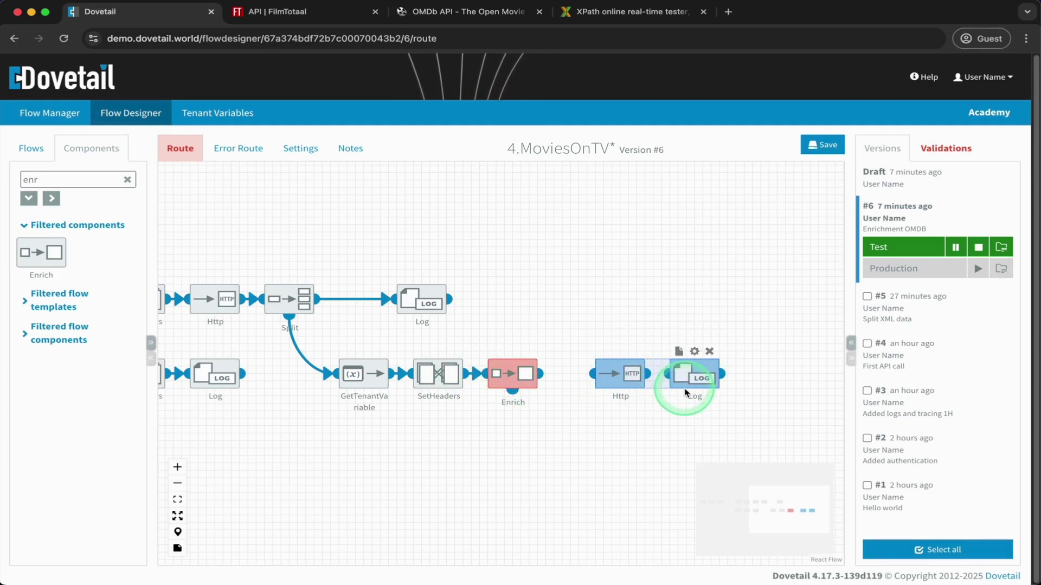
double_click(516, 373)
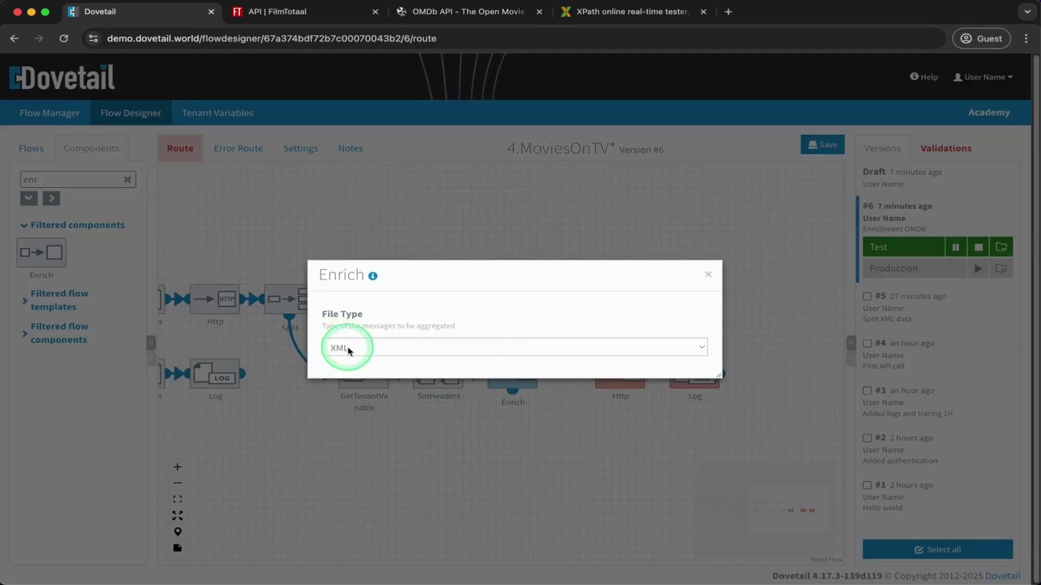
left_click(347, 351)
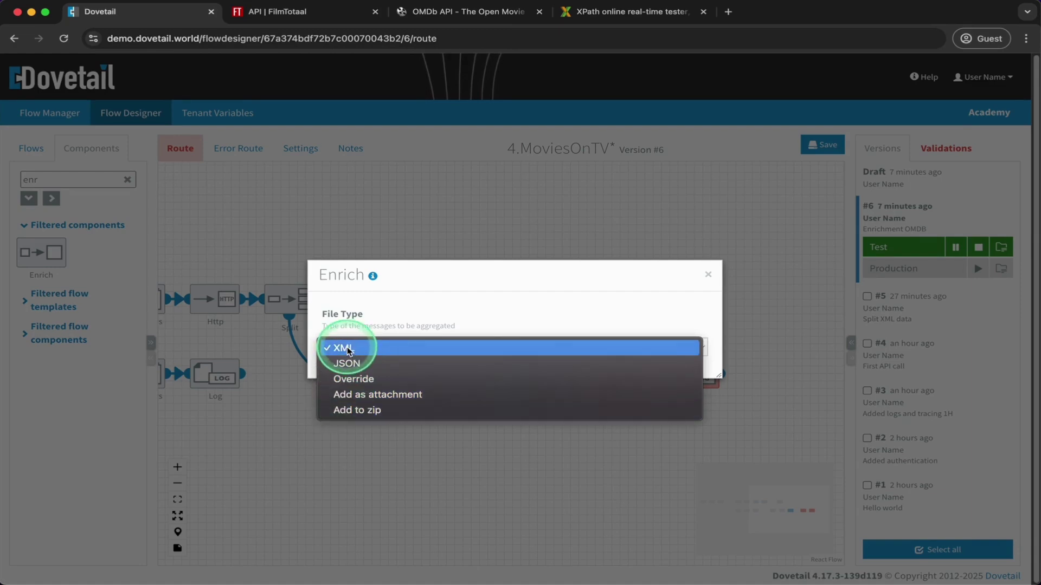
left_click(349, 351)
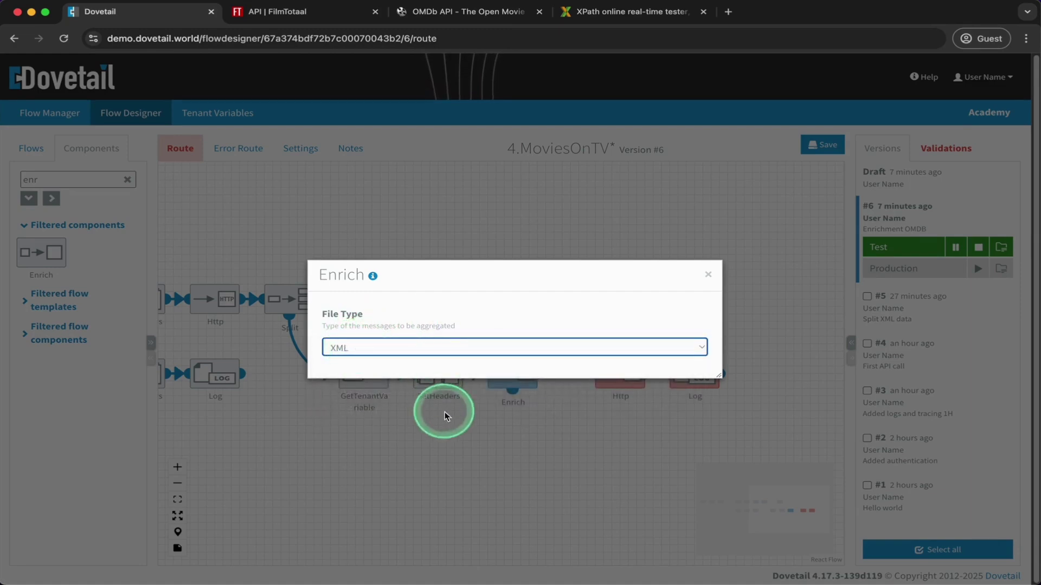
left_click(446, 413)
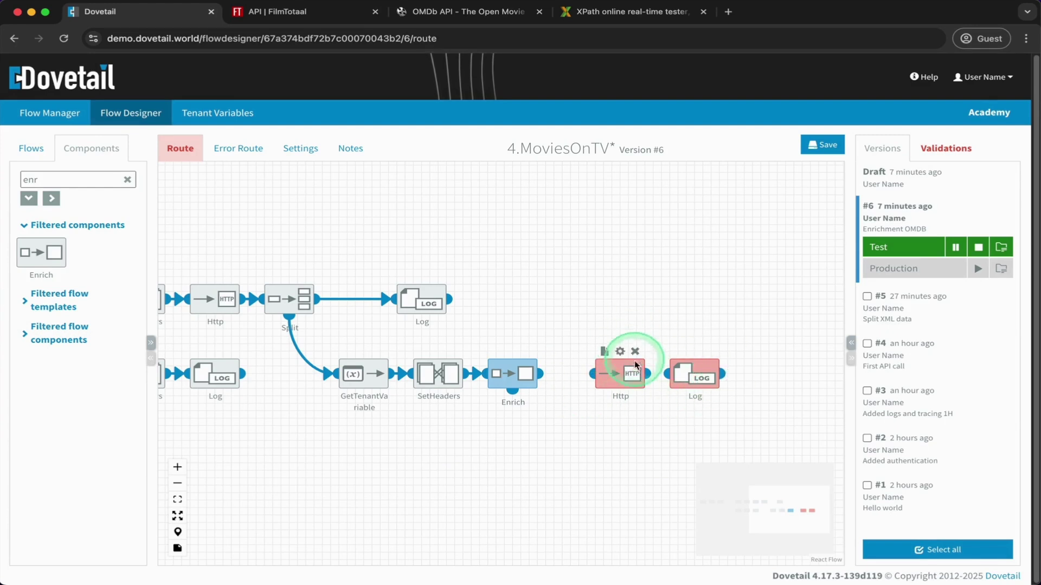
- Connect Enrich to the Http step and move the Log step further right
left_click_drag(600, 316, 763, 430)
left_click_drag(627, 377, 686, 455)
left_click_drag(626, 428, 600, 438)
left_click(626, 470)
left_click_drag(667, 432, 741, 433)
- Place a JsonToXmlSimple step after Http and connect it
double_click(53, 184)
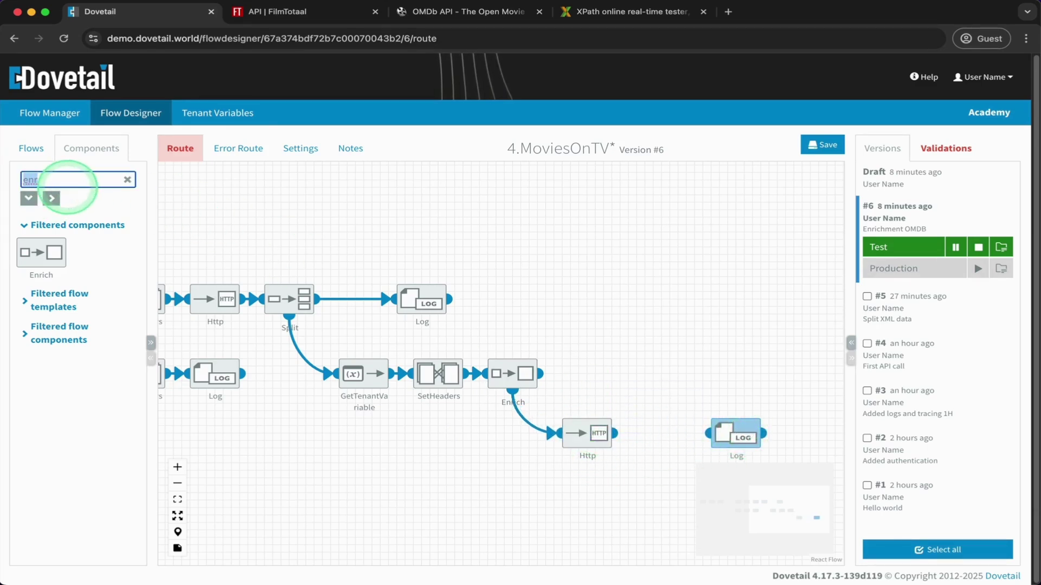
type("jso")
left_click_drag(104, 250, 636, 434)
left_click(636, 434)
double_click(665, 440)
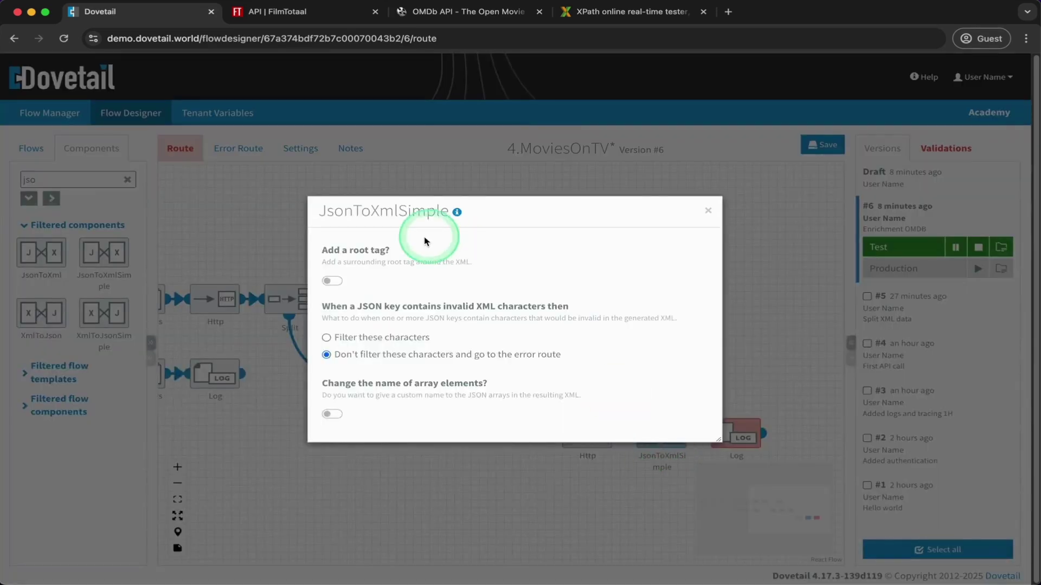
- Enable the root tag 'omdb' and choose 'Filter these characters' for invalid XML
left_click(332, 279)
left_click(362, 311)
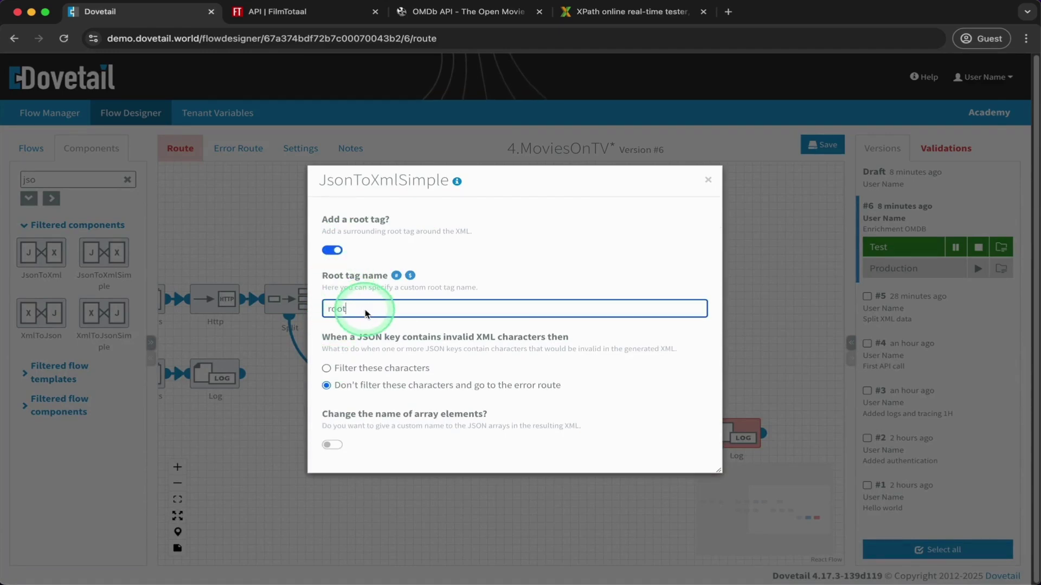
key("BackSpace")
key("BackSpace")
type("on")
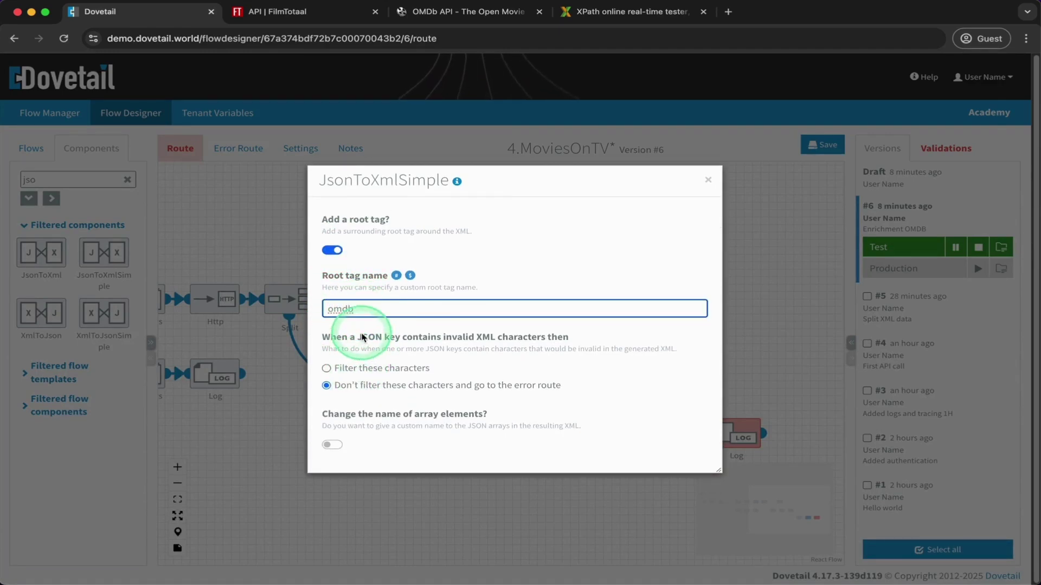
left_click(361, 369)
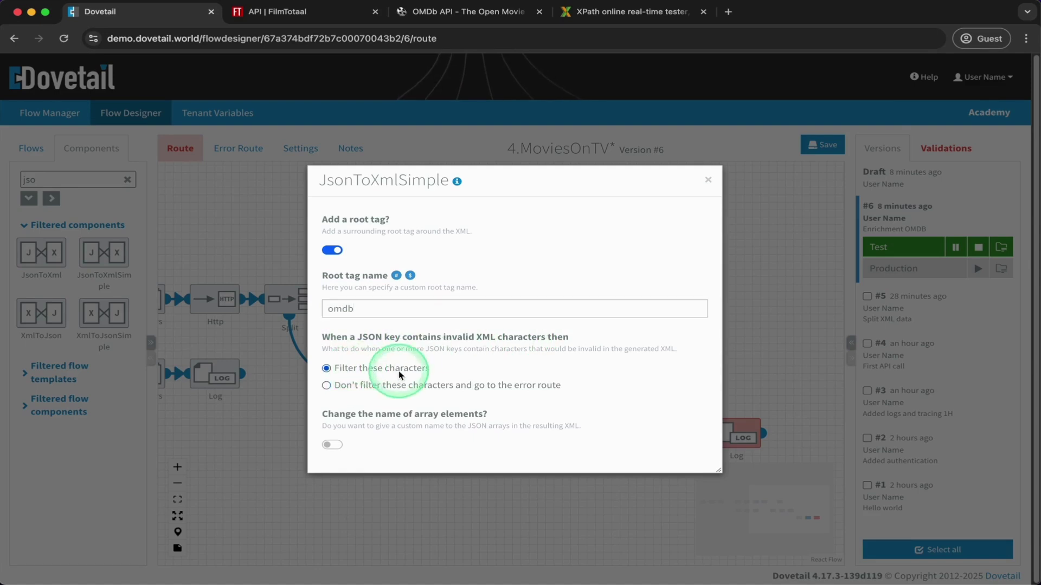
- Delete the old Log step and add a new Log step after JsonToXmlSimple
left_click(271, 463)
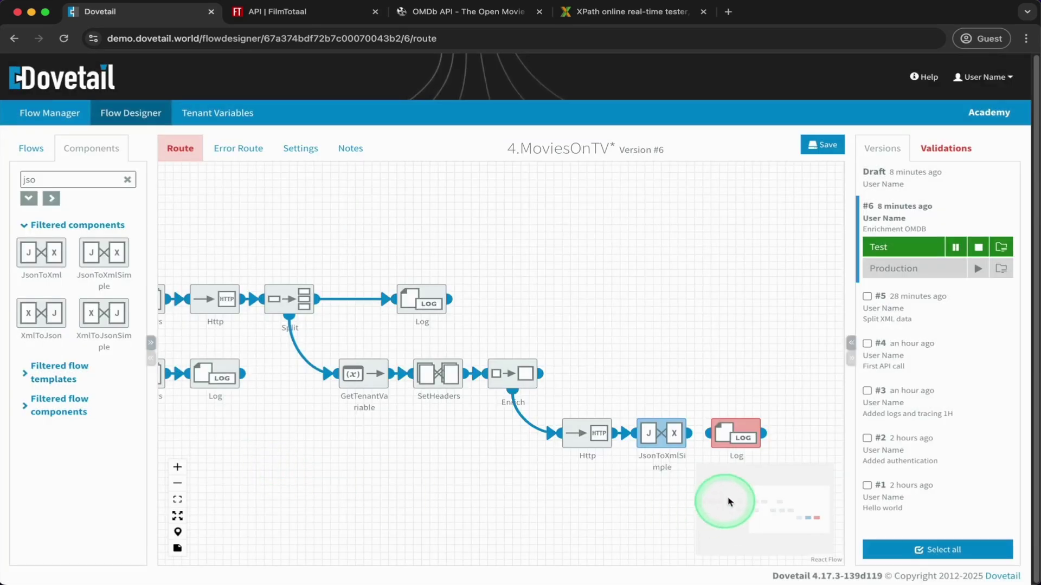
left_click(751, 411)
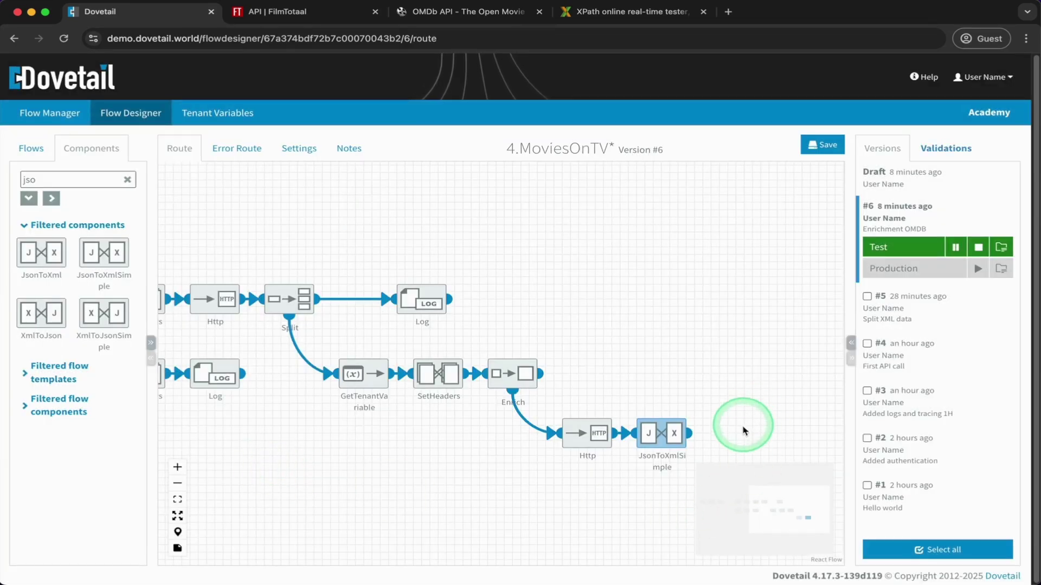
double_click(27, 179)
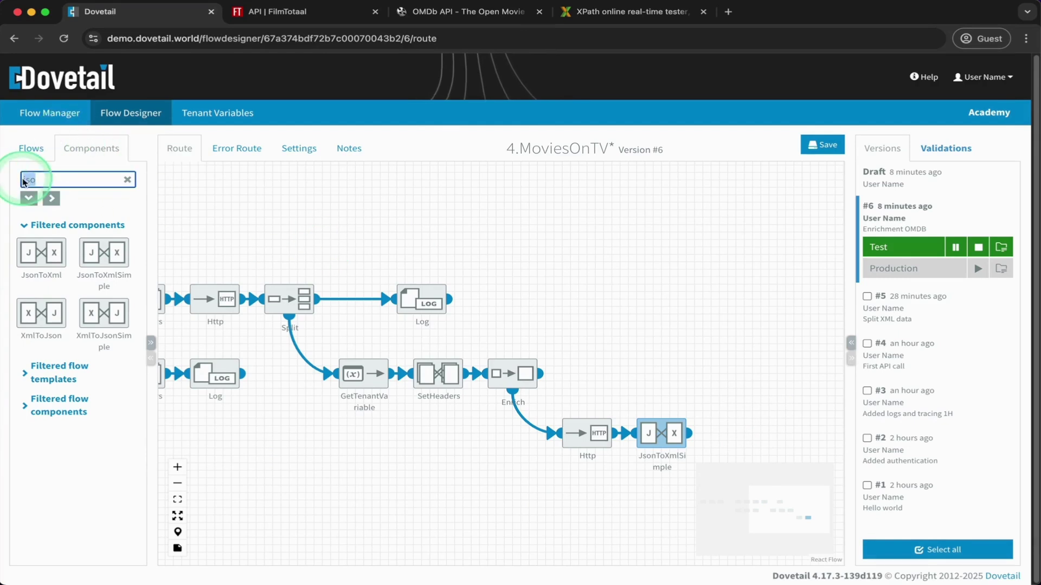
type("log")
left_click_drag(41, 253, 691, 455)
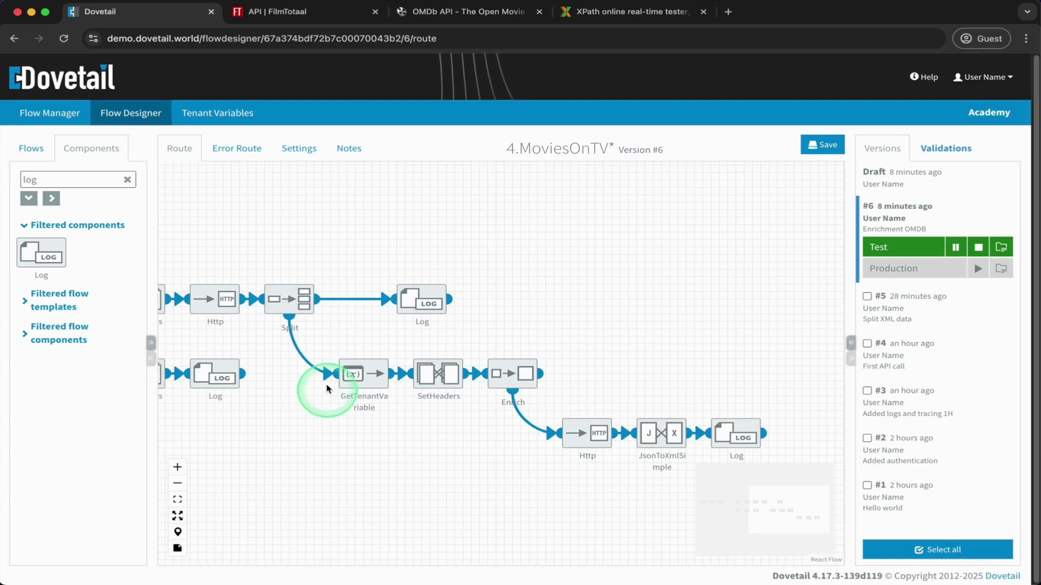
mouse_move(211, 297)
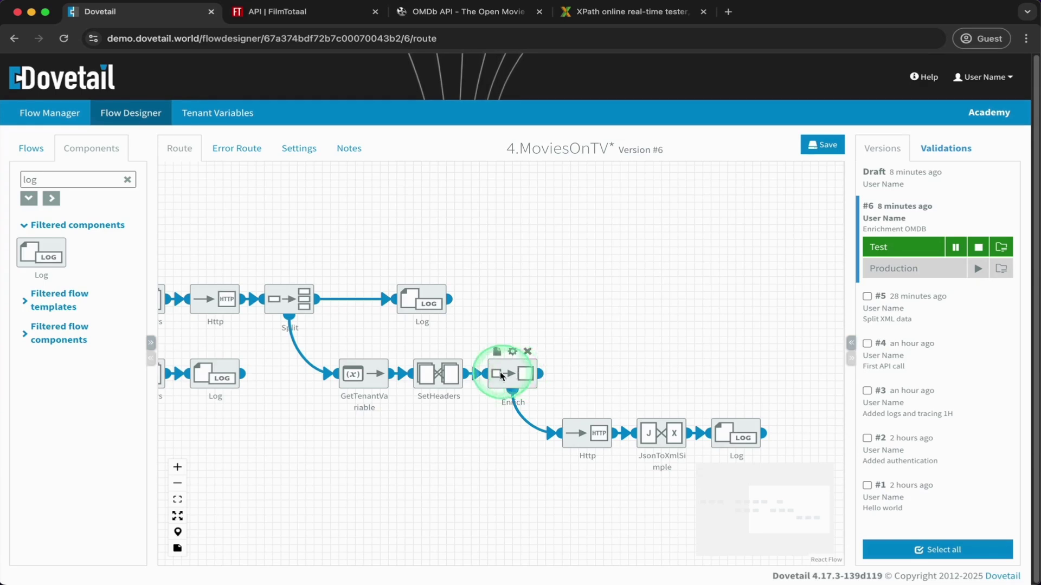
- Confirm the Split step's aggregation type stays XML
double_click(289, 300)
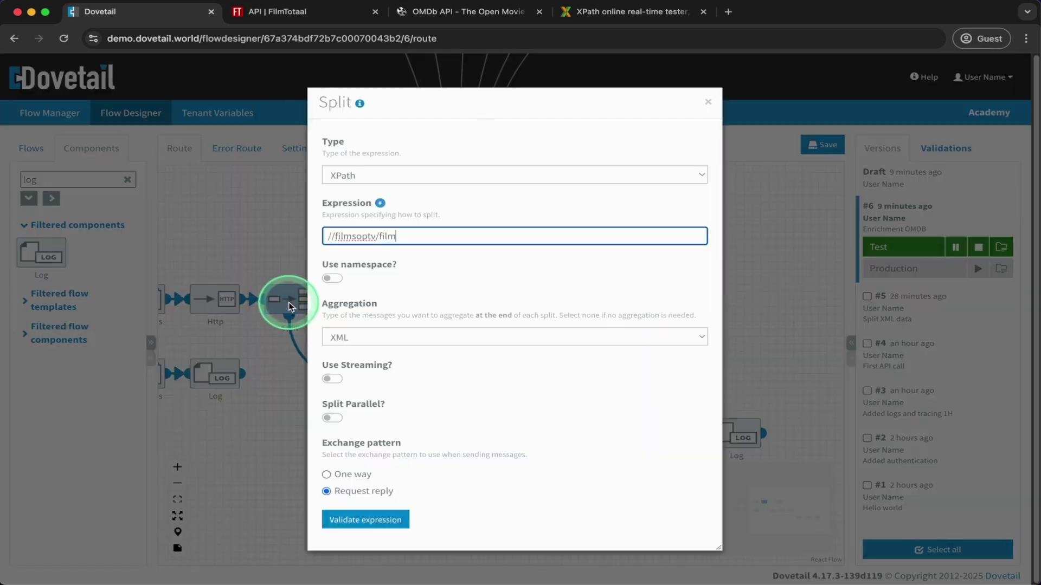
left_click(338, 342)
left_click(384, 338)
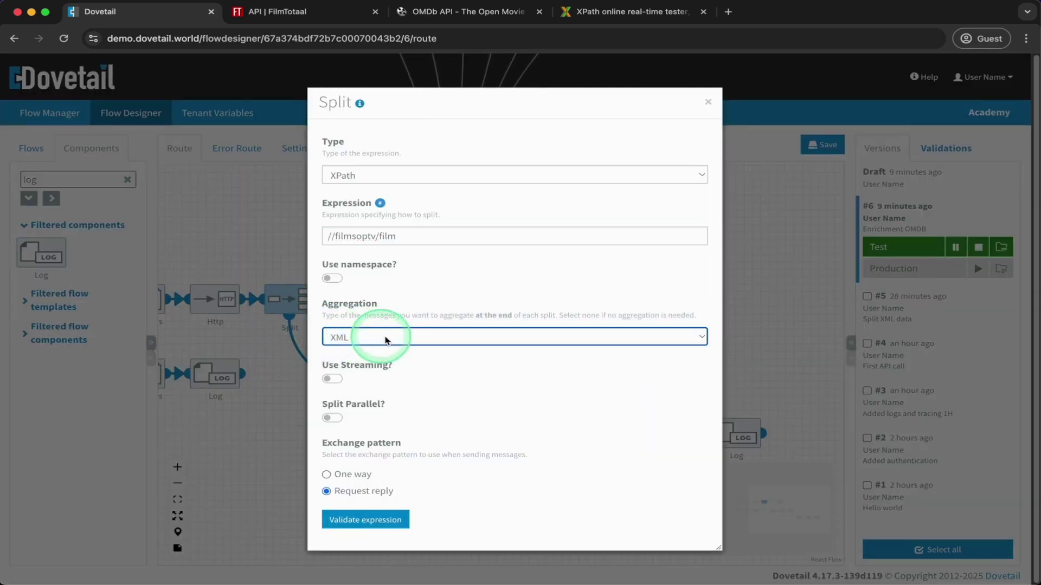
left_click(285, 371)
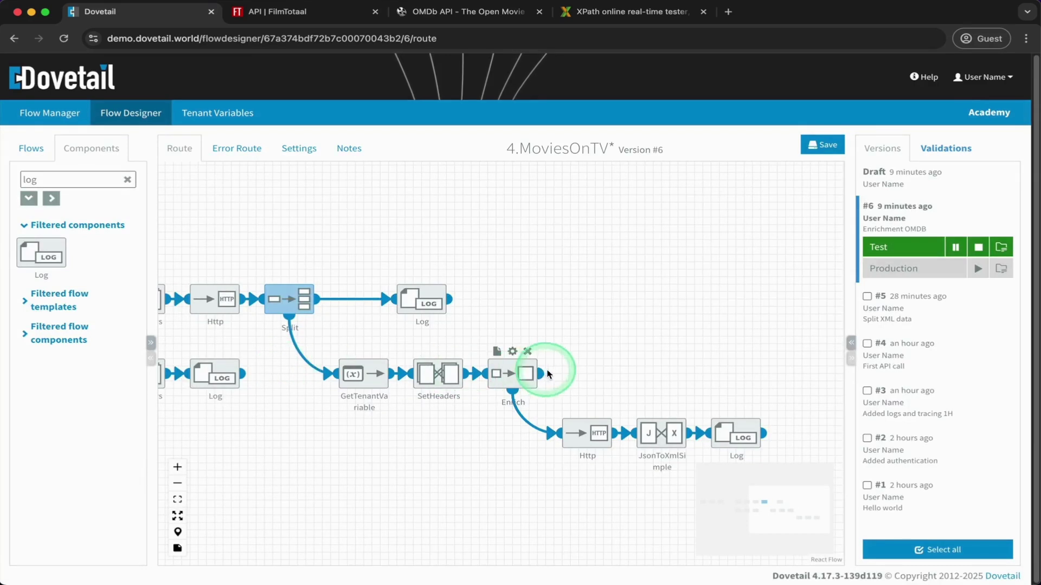
- Save the draft, overwriting it, and start it on Test with remark Enrichment OMDB
mouse_move(553, 379)
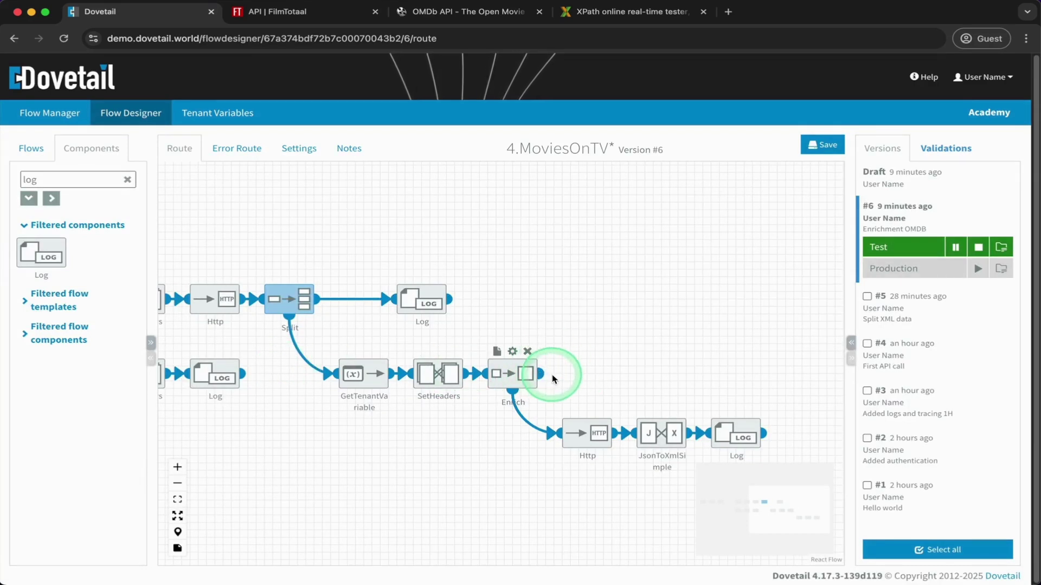
mouse_move(419, 305)
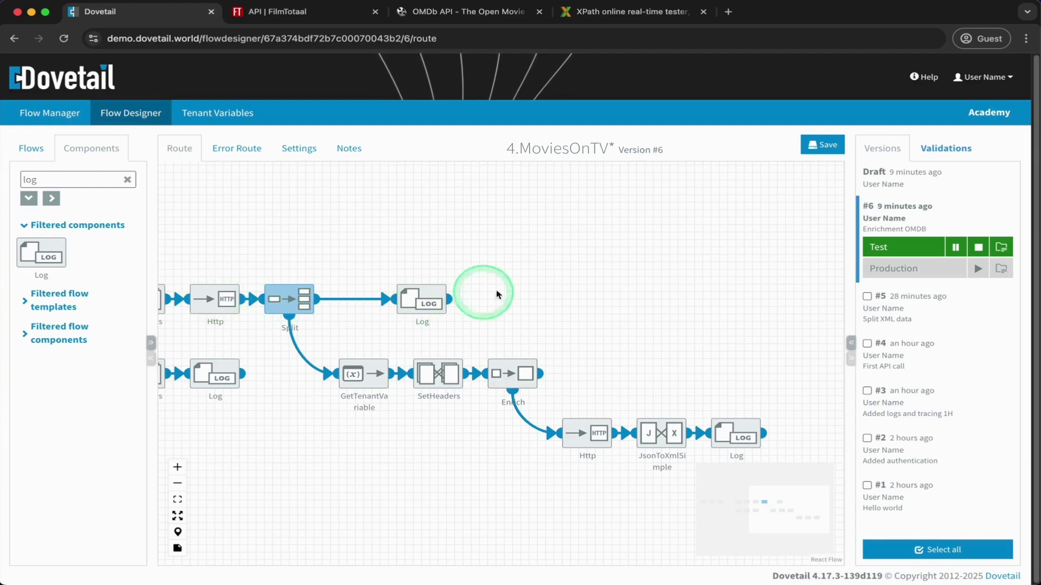
key("ctrl+s")
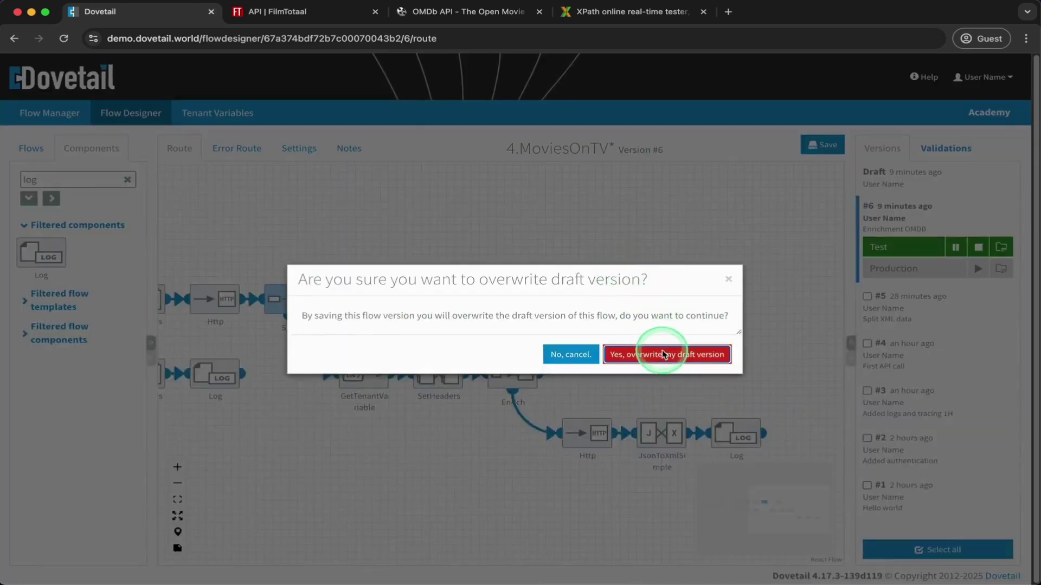
left_click(664, 352)
left_click(951, 174)
left_click(992, 199)
left_click(540, 339)
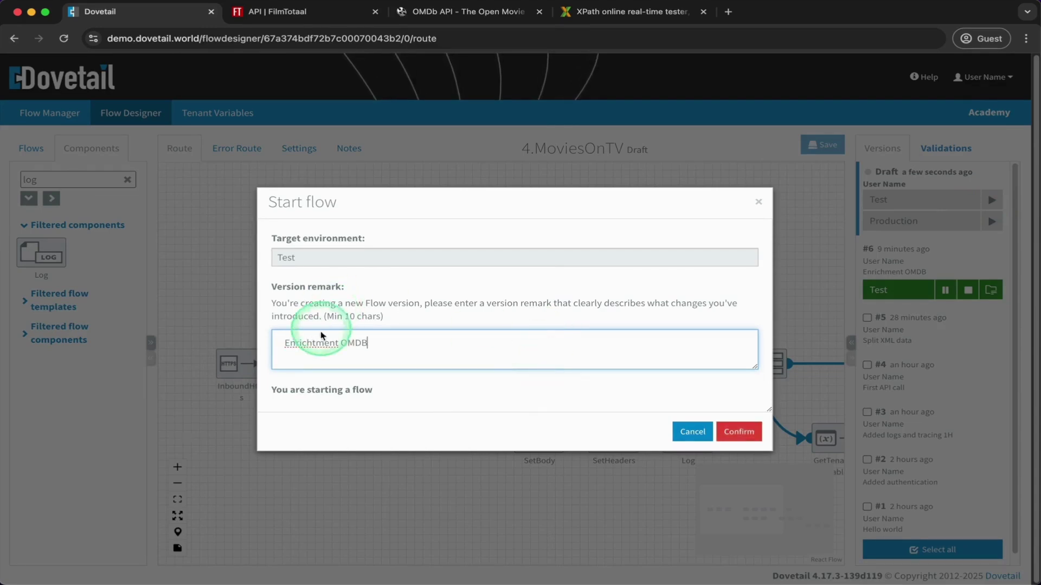
left_click(737, 433)
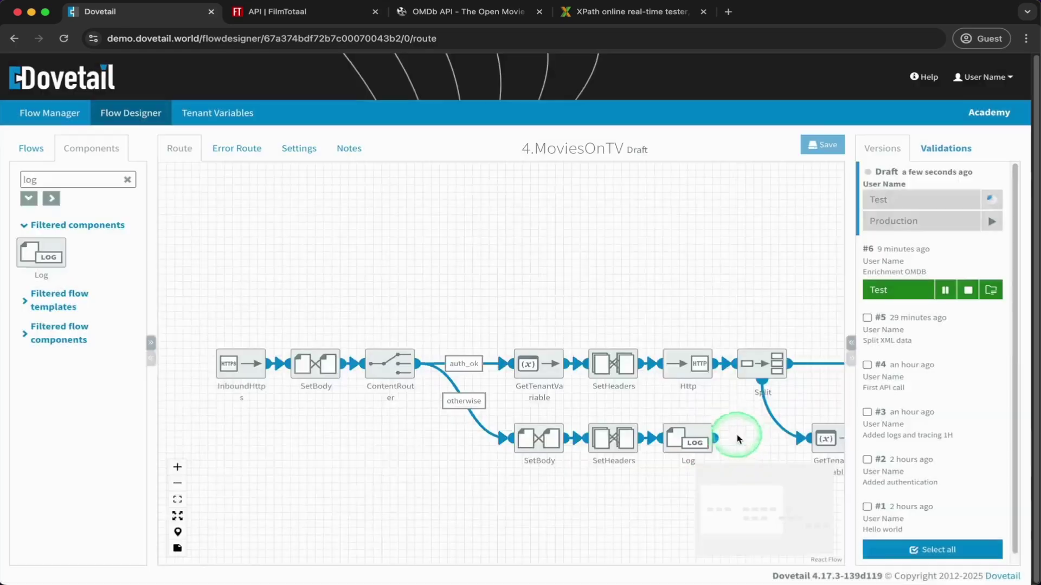
mouse_move(322, 579)
left_click(437, 566)
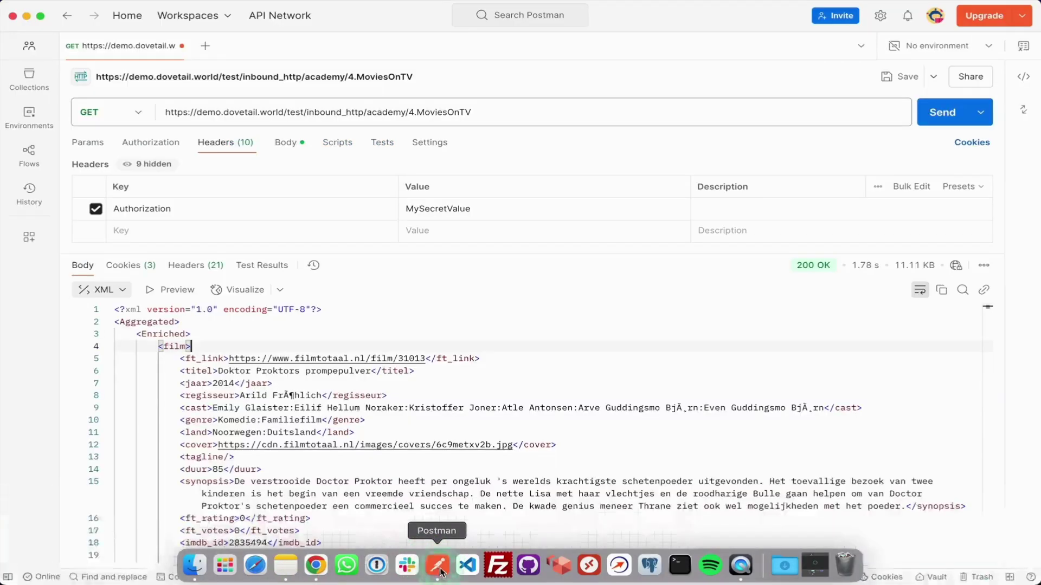
left_click(941, 111)
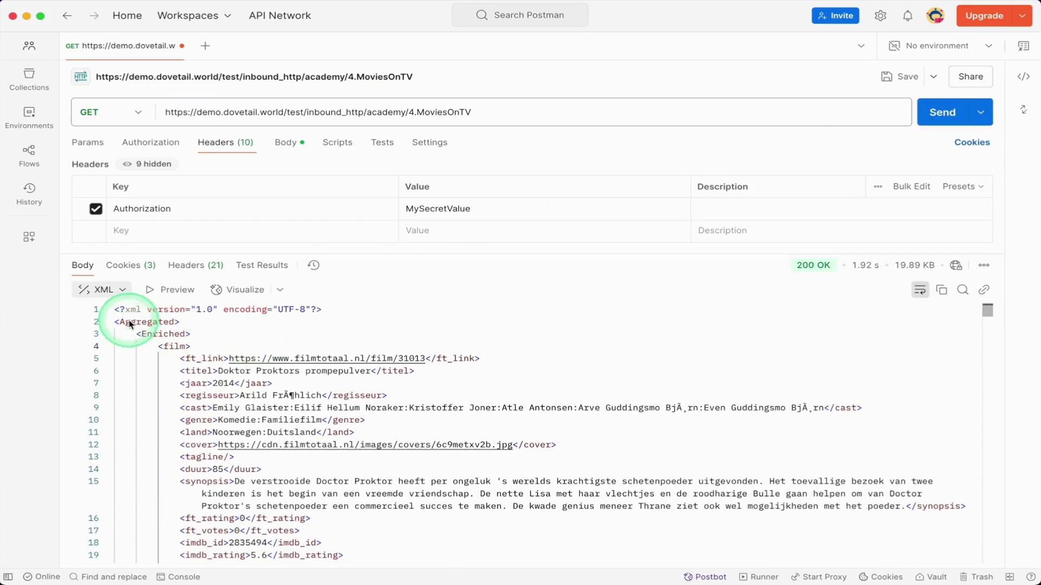
left_click(109, 323)
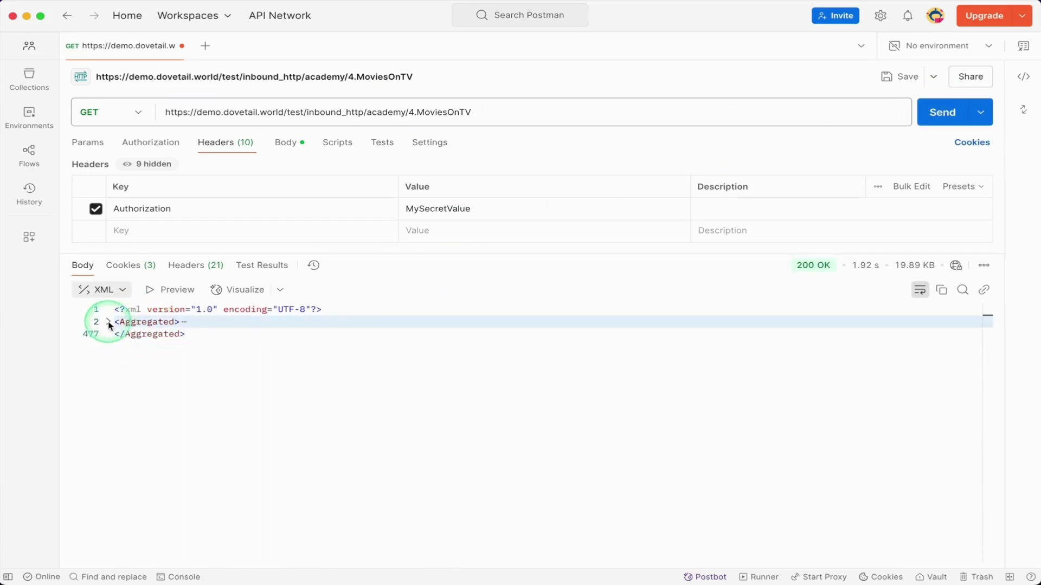
left_click(109, 323)
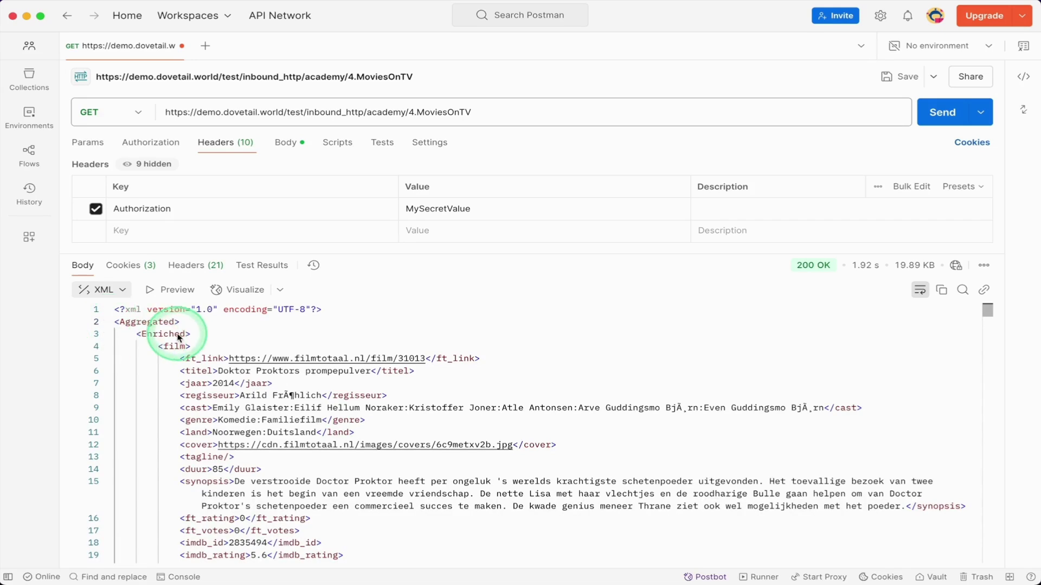
scroll(204, 347, "down", 3)
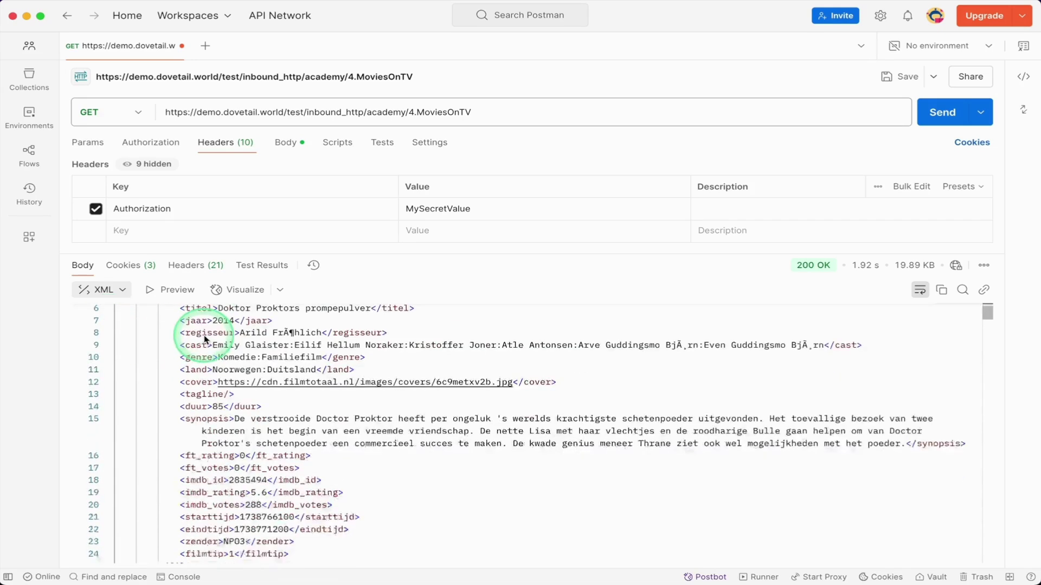
scroll(222, 374, "up", 5)
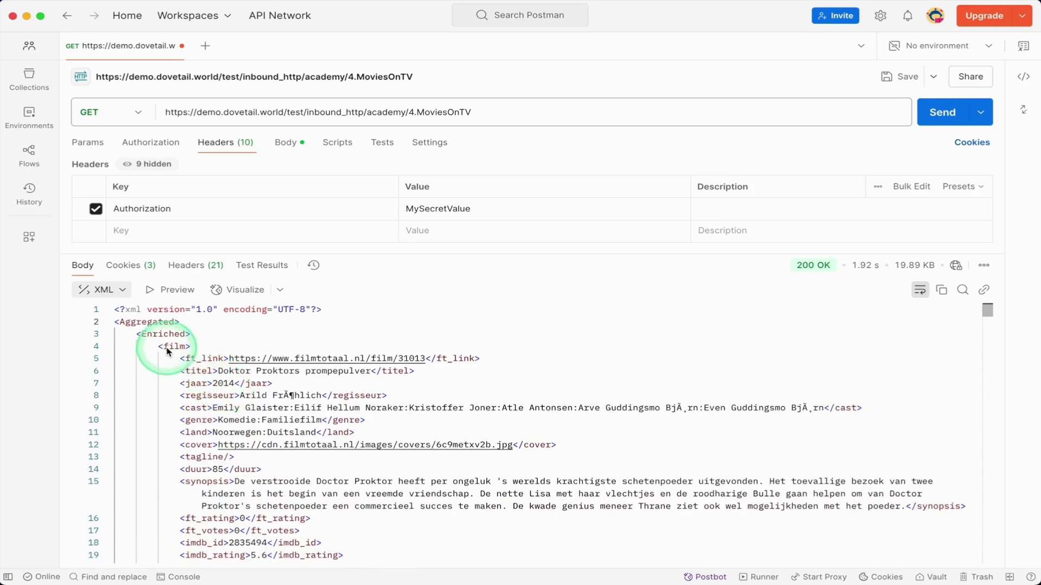
scroll(171, 349, "down", 5)
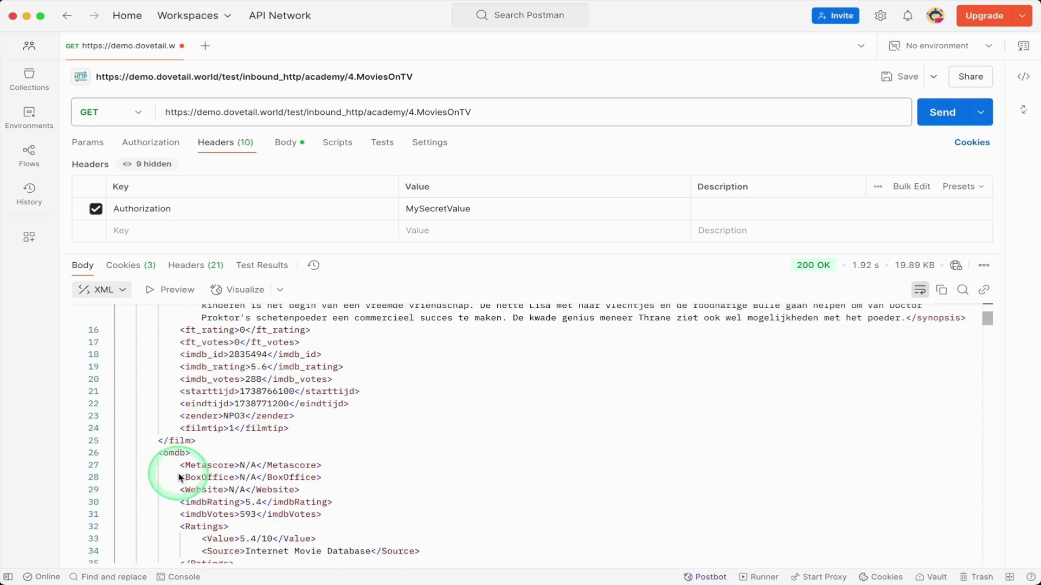
scroll(212, 436, "down", 7)
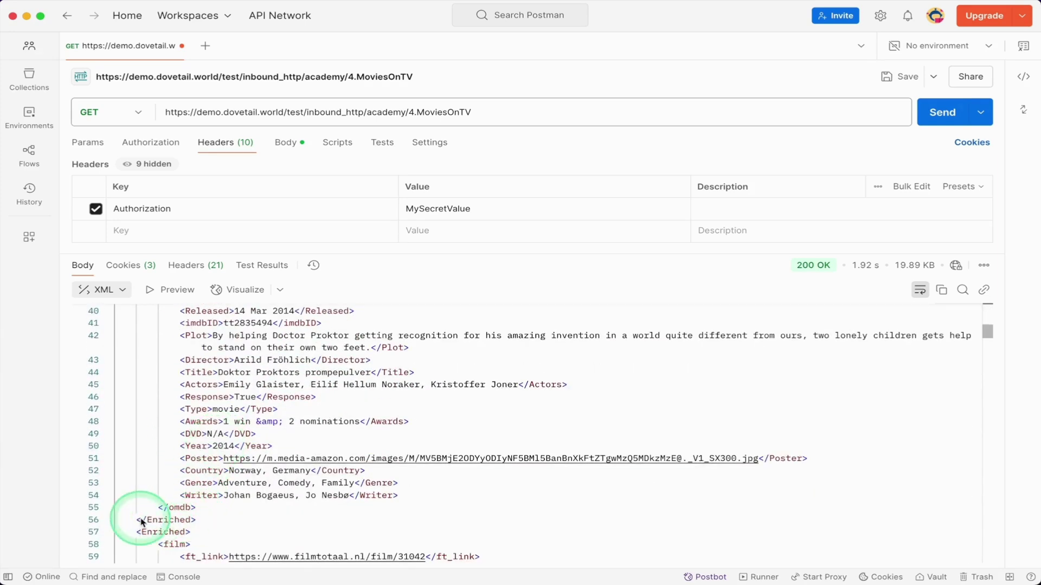
scroll(223, 517, "down", 5)
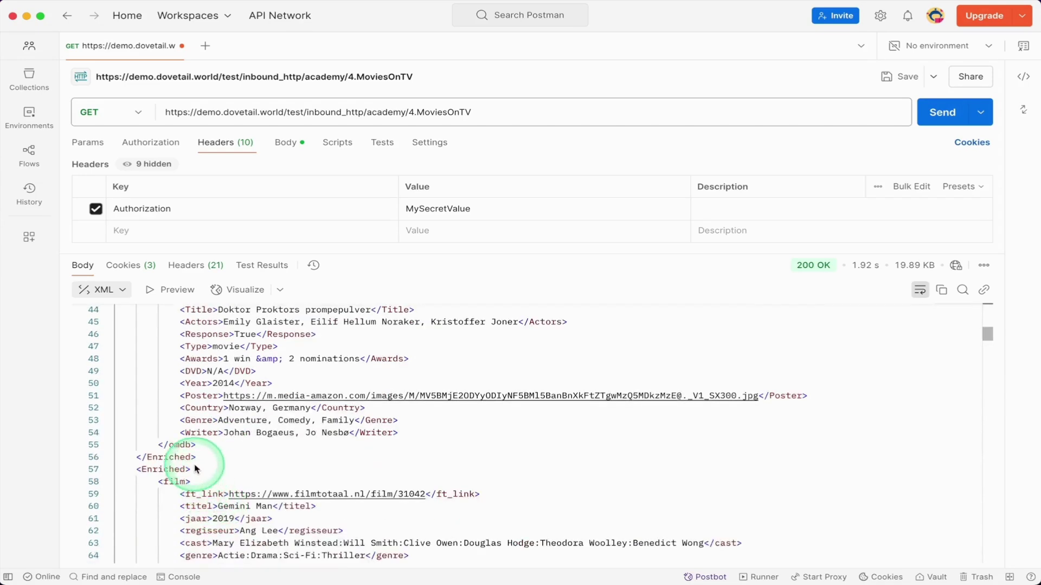
scroll(232, 423, "down", 8)
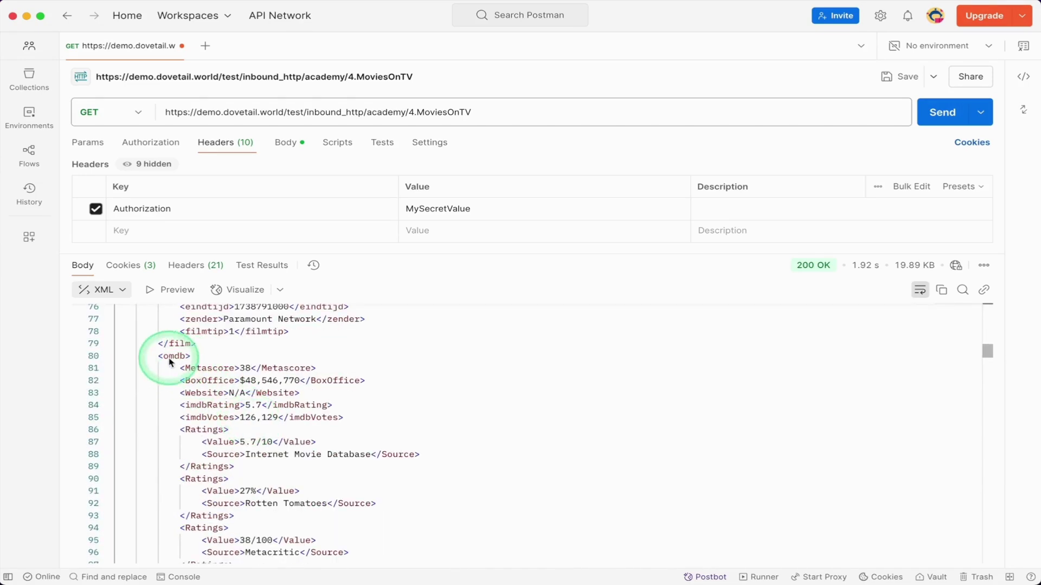
scroll(217, 374, "down", 6)
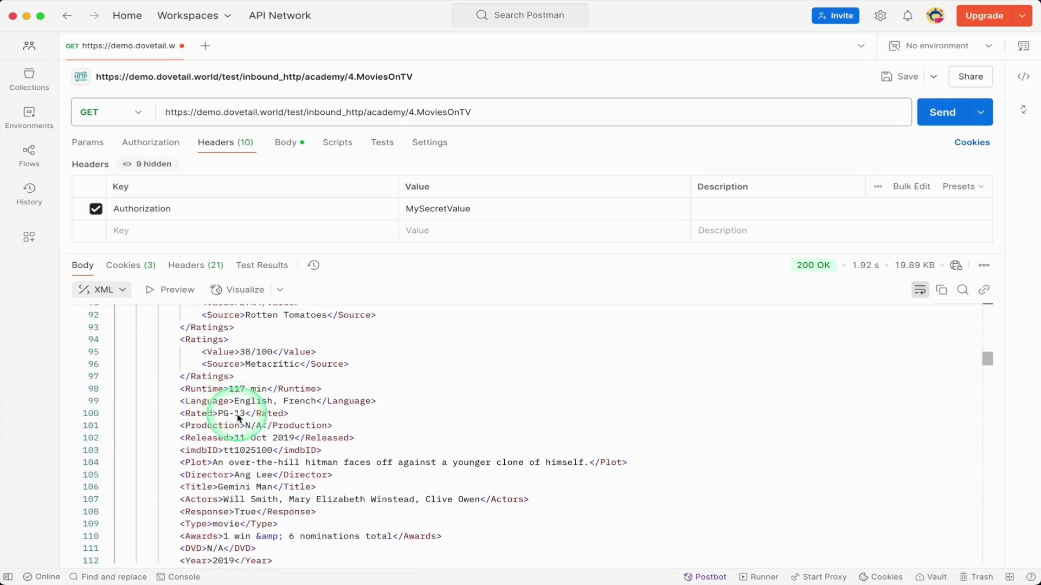
scroll(239, 419, "down", 7)
scroll(217, 434, "down", 9)
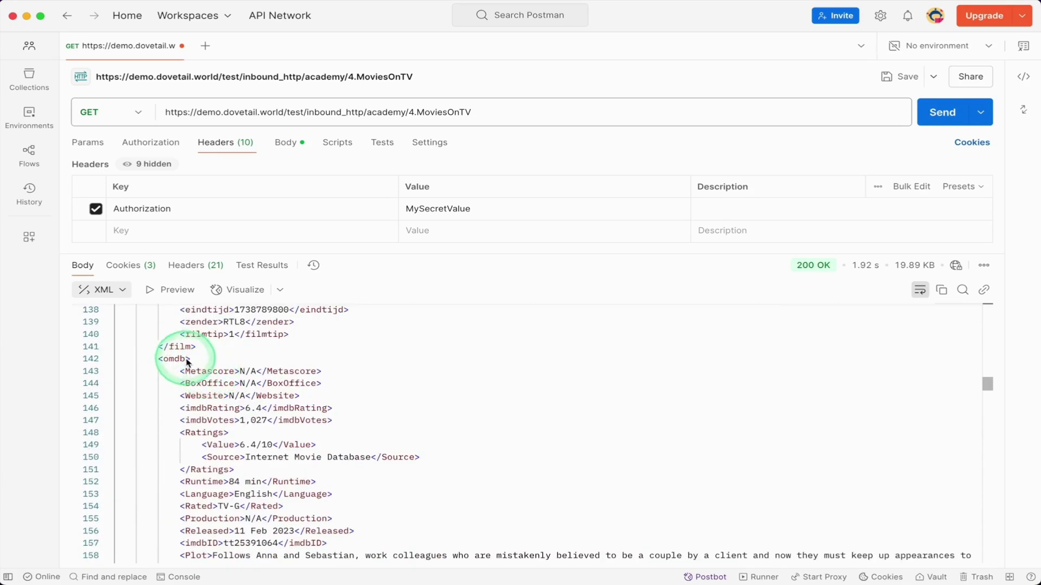
scroll(206, 396, "down", 9)
scroll(224, 428, "down", 10)
scroll(224, 431, "down", 11)
scroll(224, 439, "down", 11)
scroll(227, 450, "down", 14)
scroll(227, 455, "down", 4)
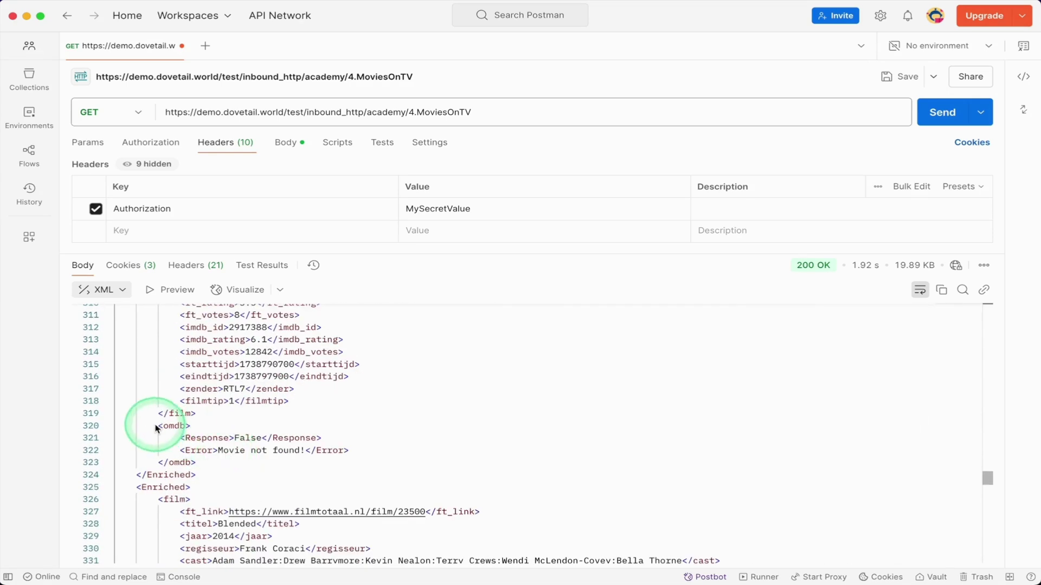
left_click_drag(202, 464, 115, 427)
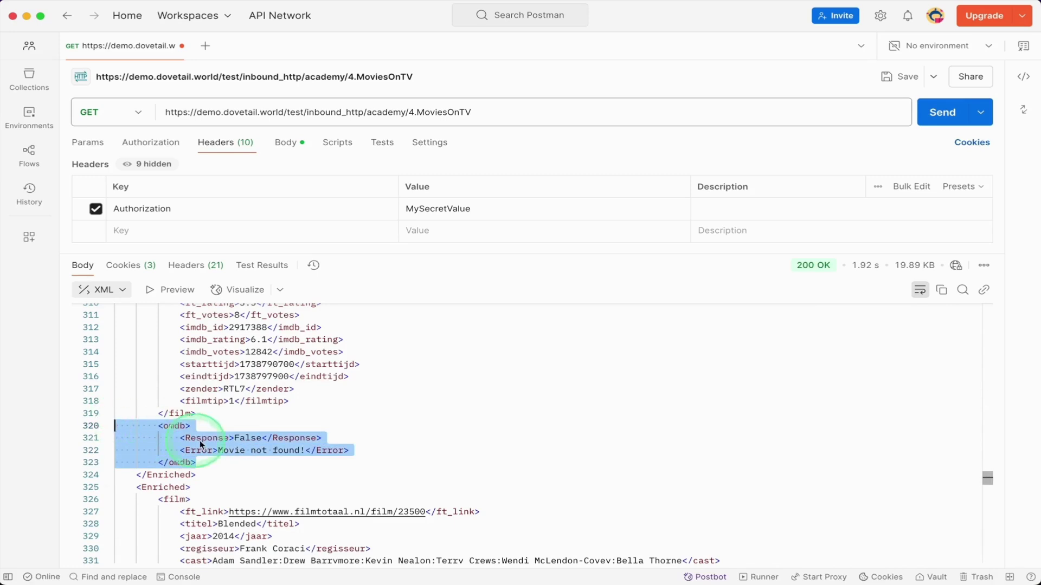
left_click(234, 439)
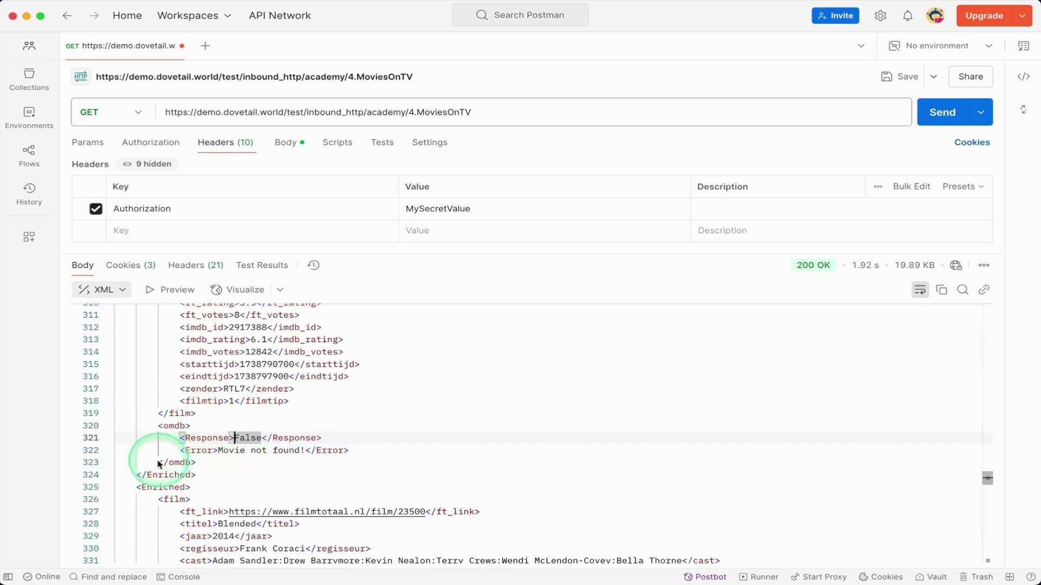
left_click(198, 465)
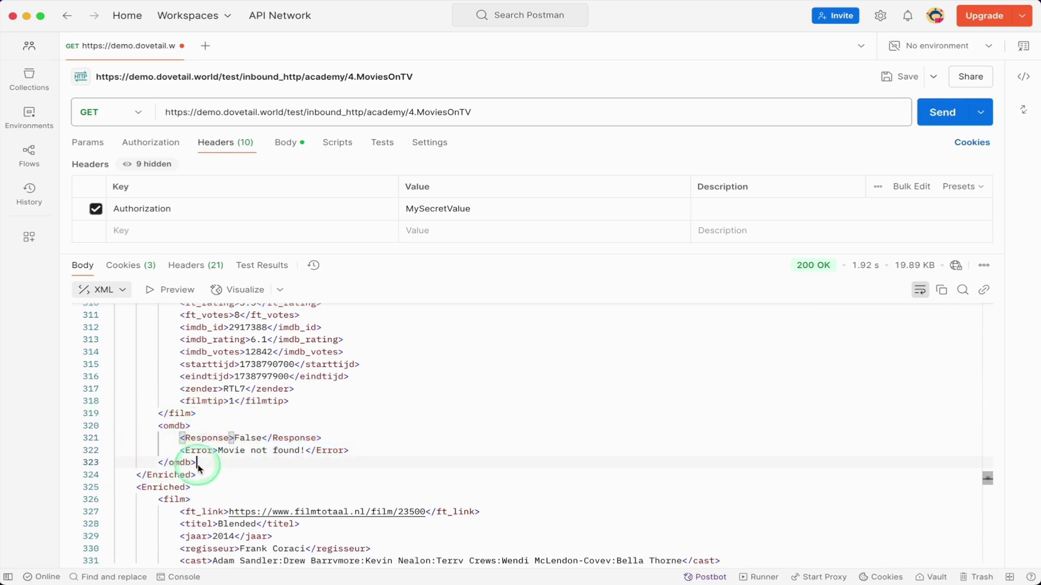
left_click_drag(199, 465, 137, 446)
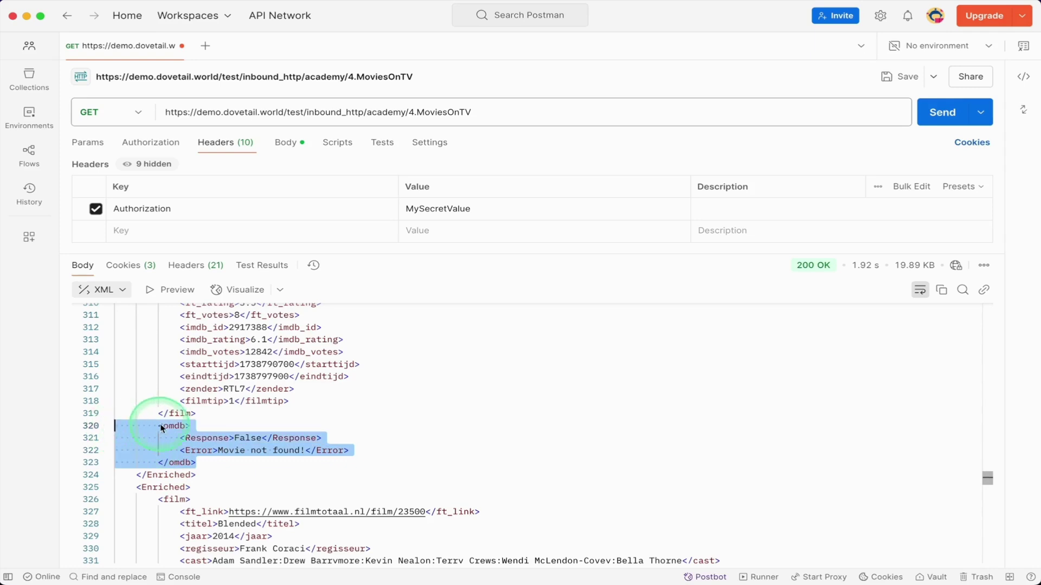
left_click(210, 463)
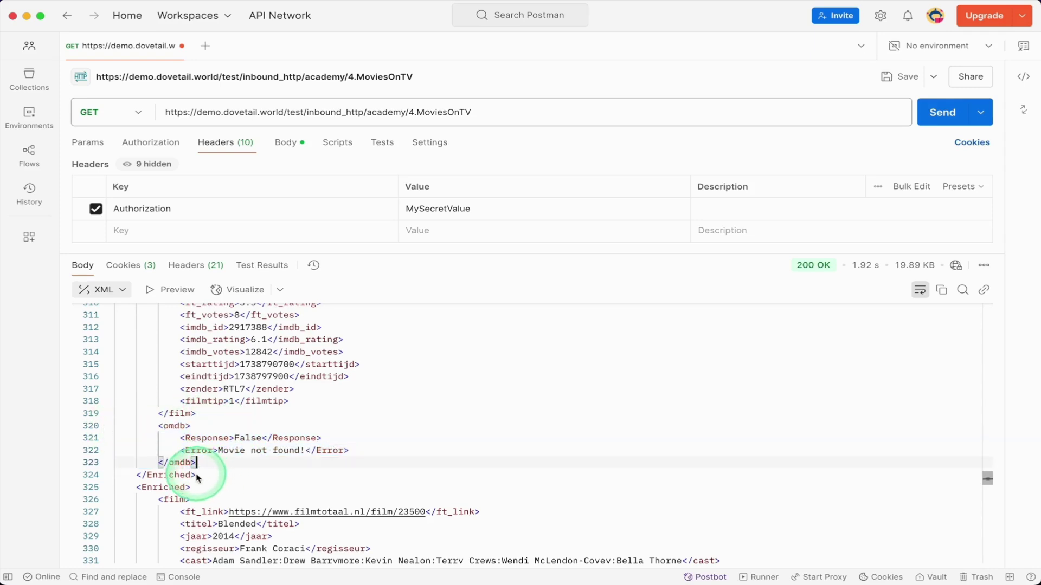
left_click_drag(987, 478, 981, 311)
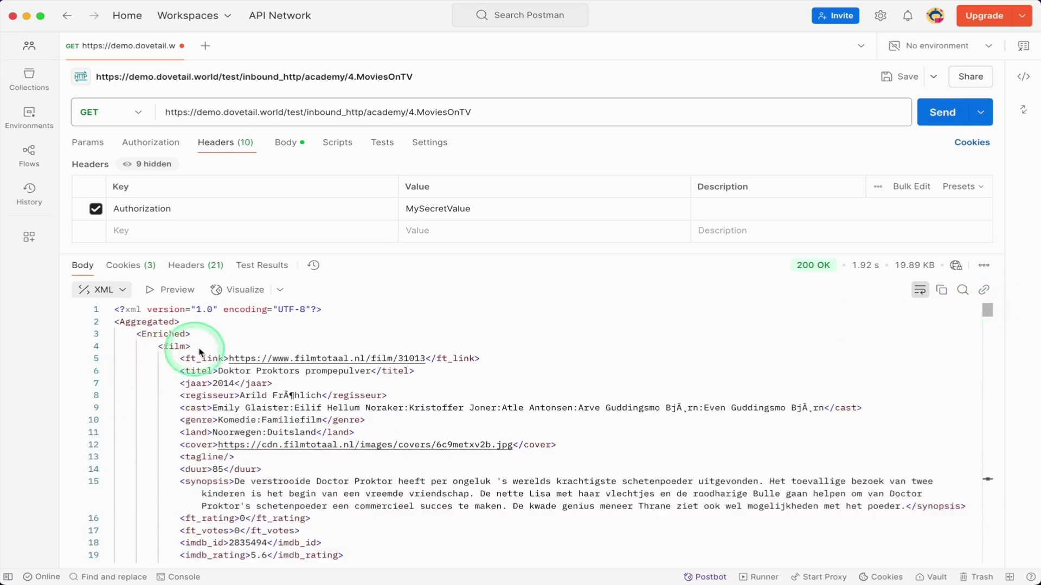
- Collapse the Enriched blocks at lines 3, 57, 119, 173, 235, 297, 325, 387 and 449
left_click(109, 334)
left_click(108, 335)
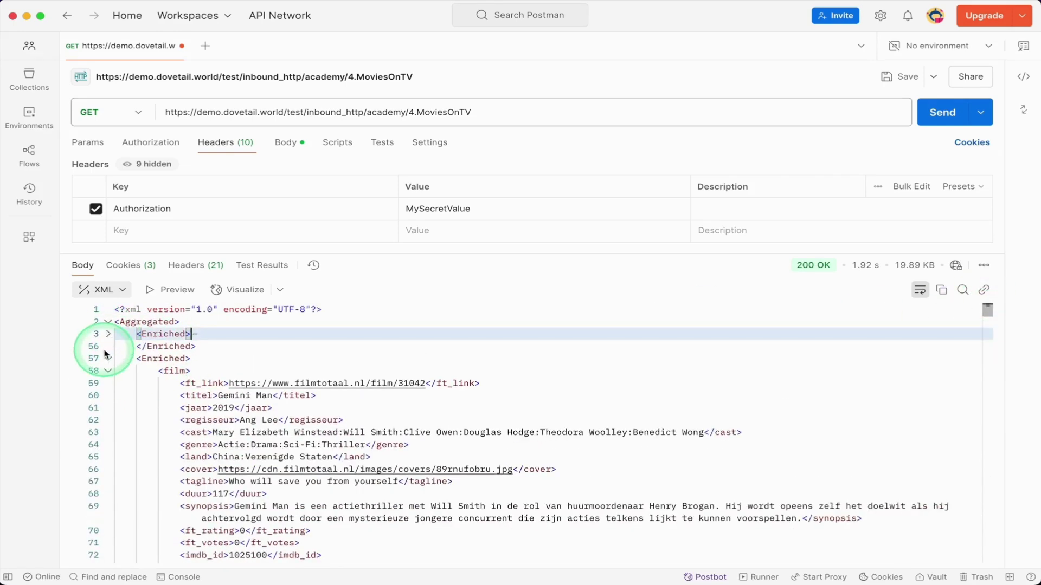
left_click(108, 358)
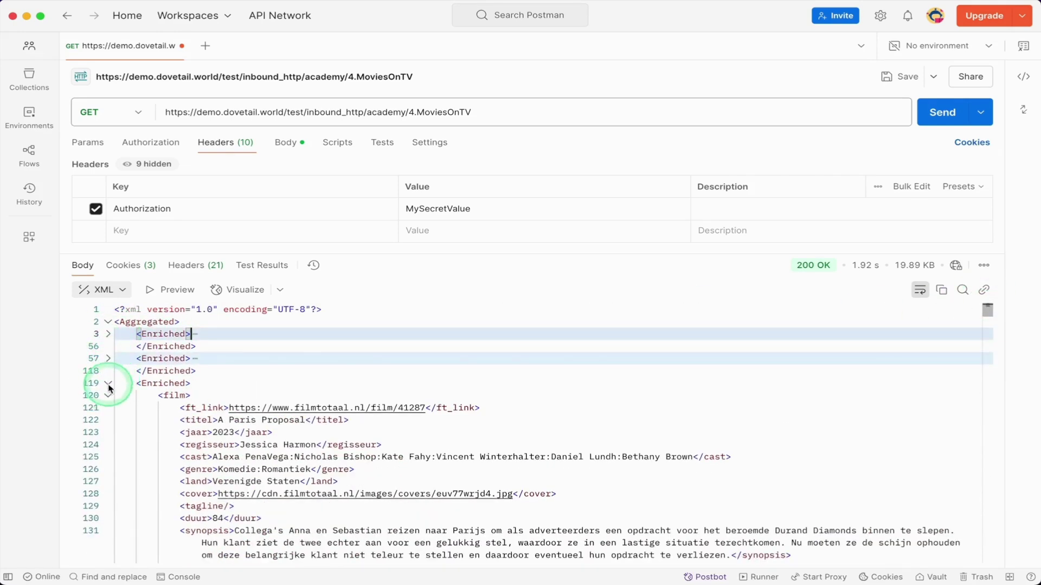
left_click(108, 384)
left_click(109, 410)
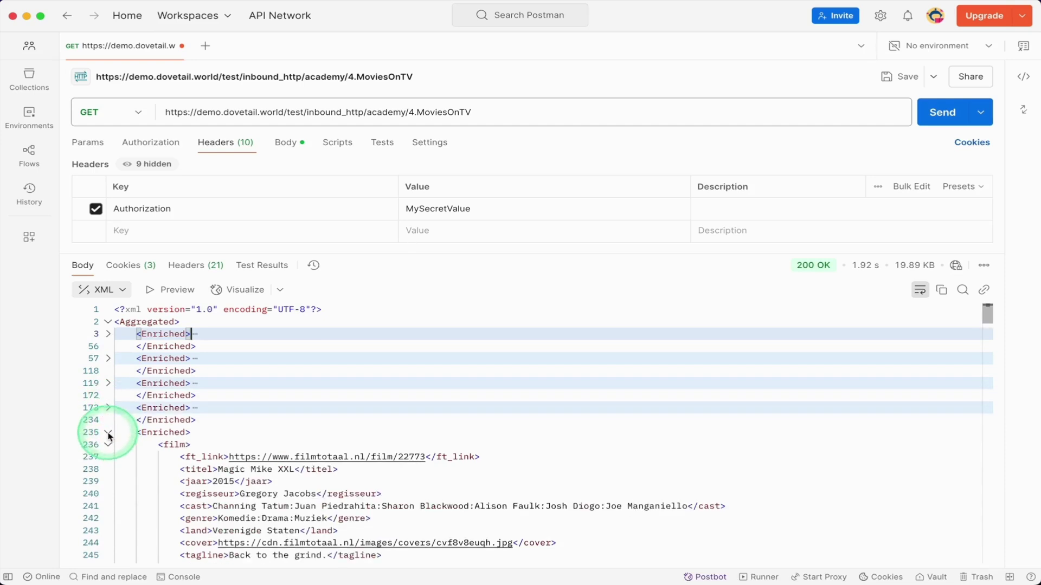
left_click(108, 432)
scroll(123, 476, "down", 1)
left_click(109, 427)
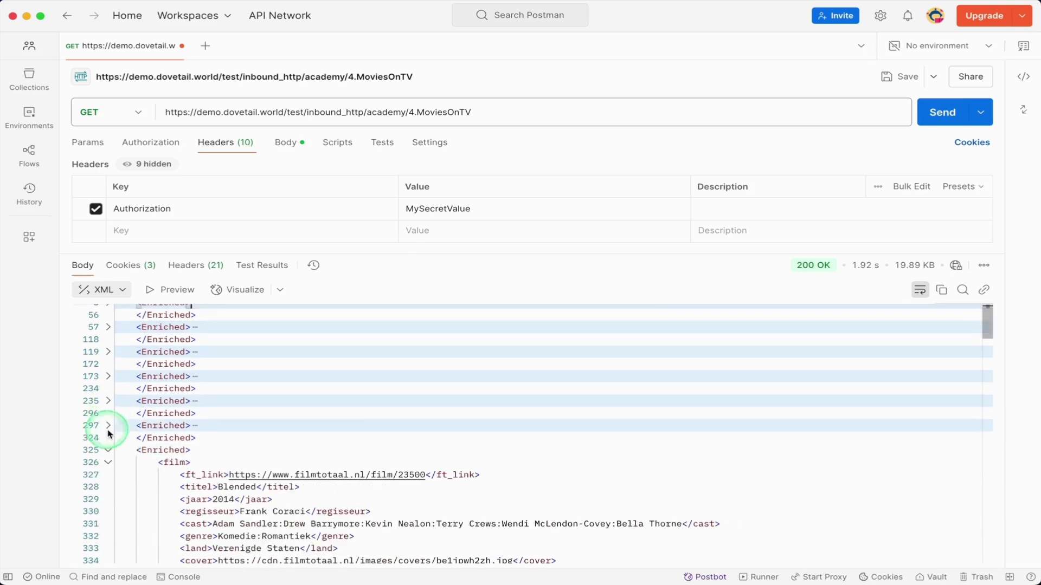
left_click(108, 451)
scroll(109, 456, "down", 1)
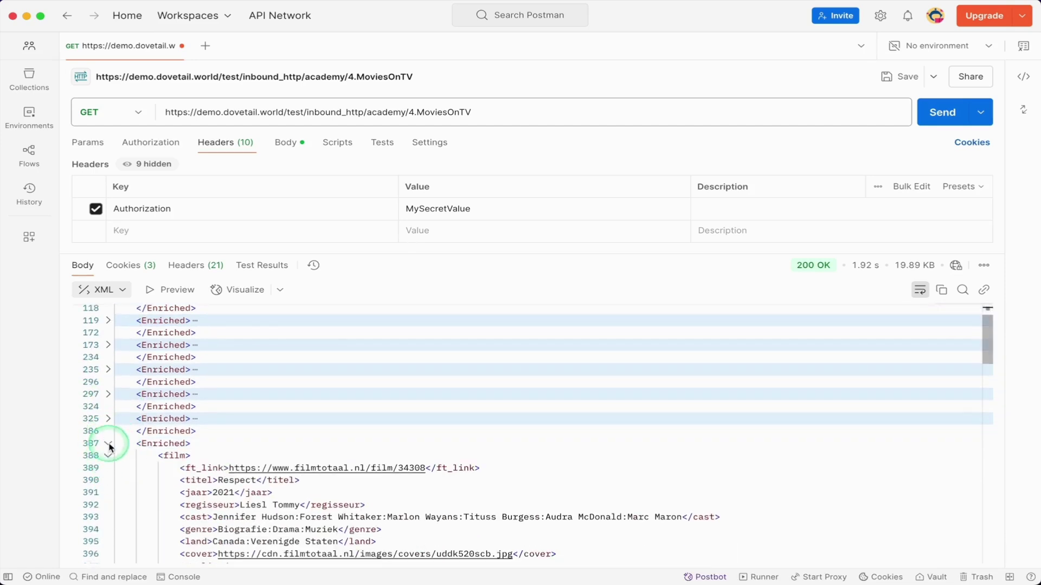
left_click(108, 443)
left_click(109, 468)
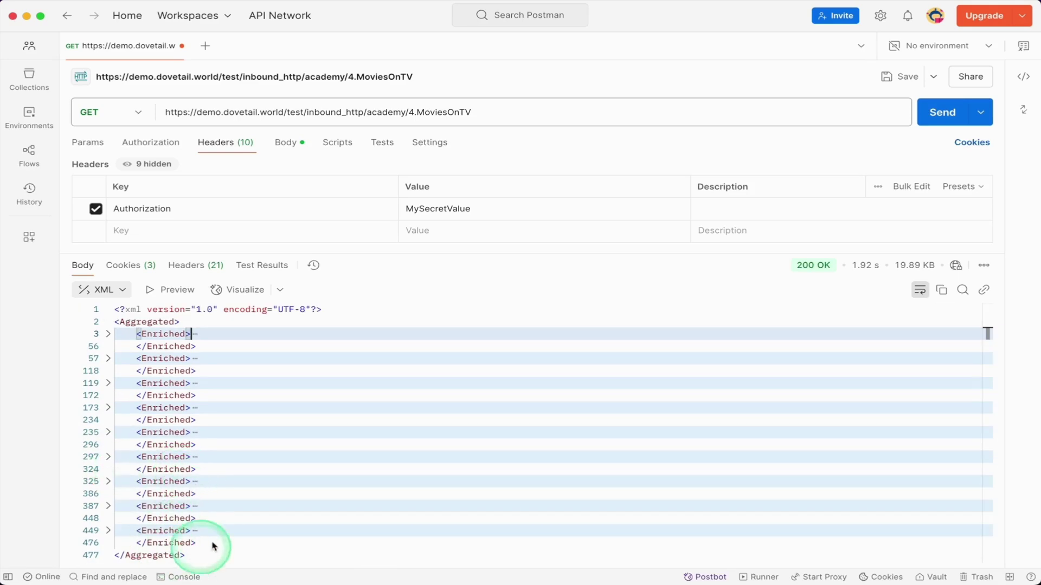
left_click(424, 292)
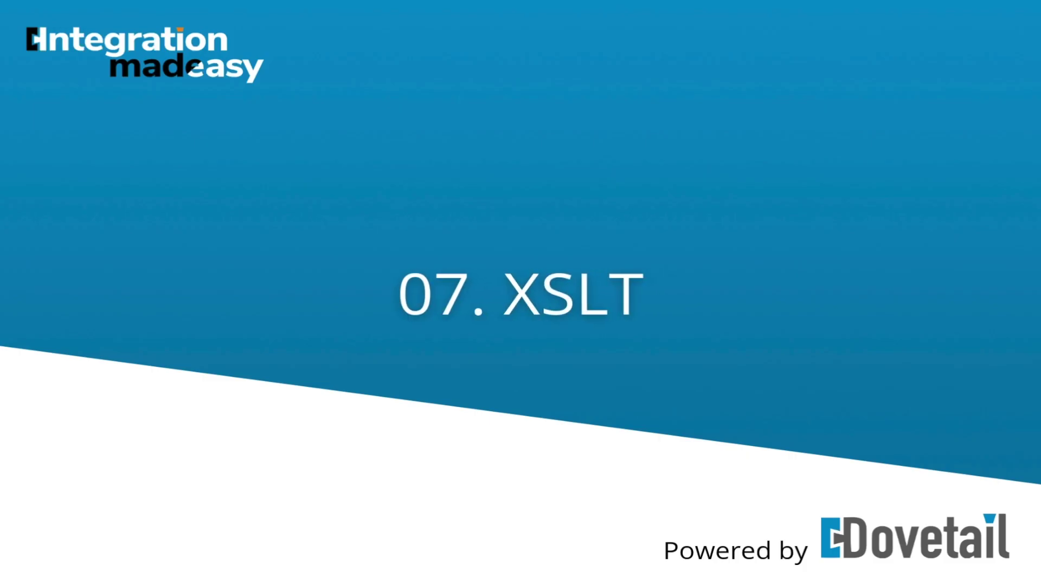
- Move past the '07. XSLT' title card back to the Postman response
left_click(405, 336)
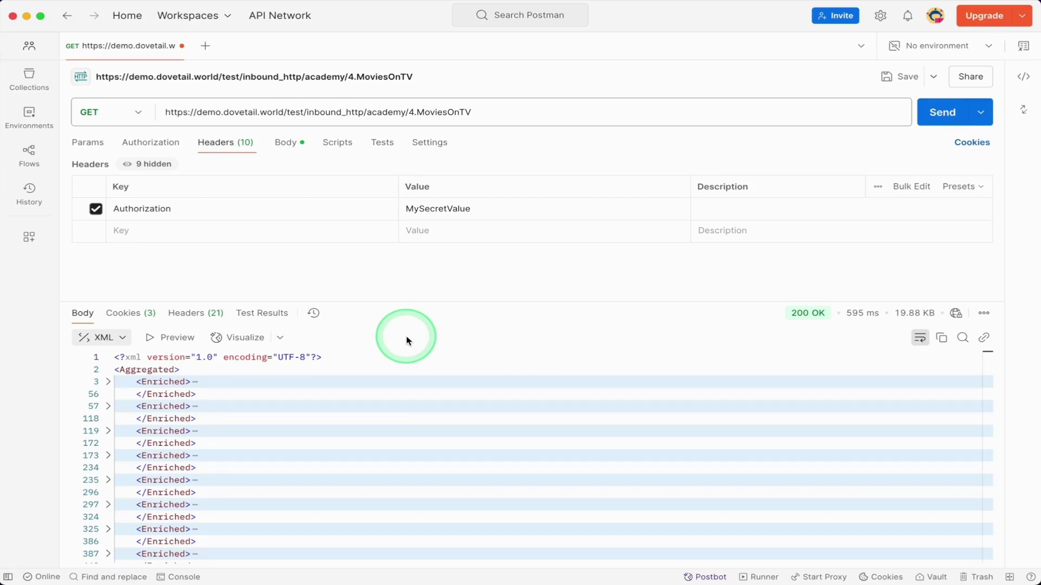
- Re-expand the Enriched block at line 3, then return to the Dovetail Flow Designer window
left_click(108, 382)
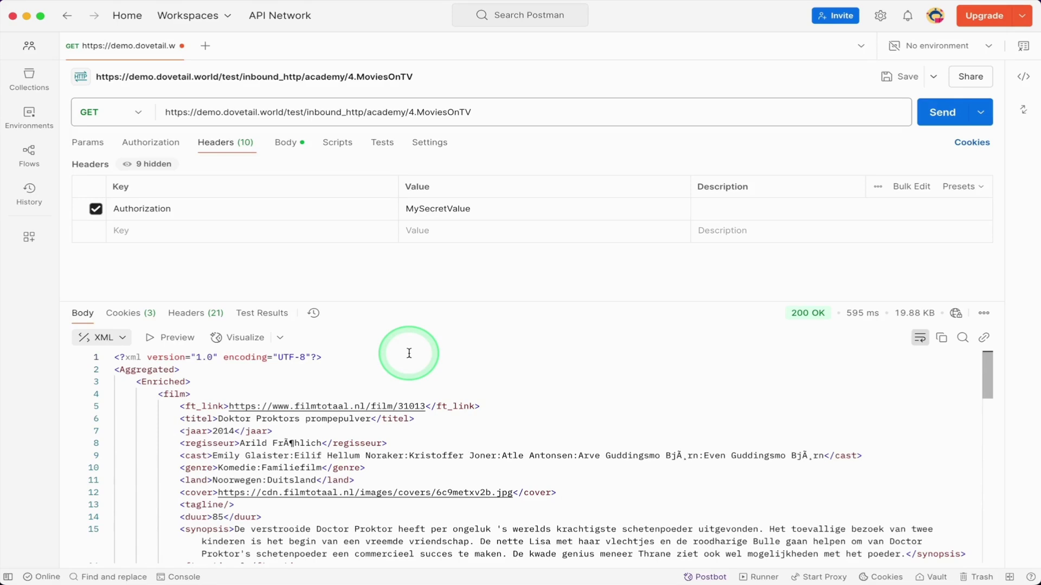
key("ctrl+Up")
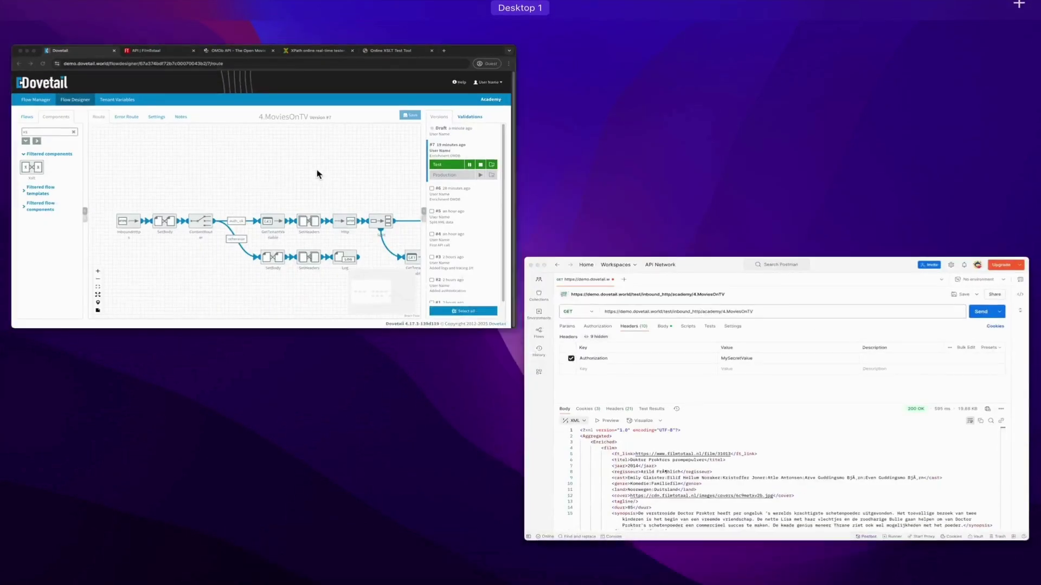
left_click(318, 170)
scroll(698, 272, "right", 10)
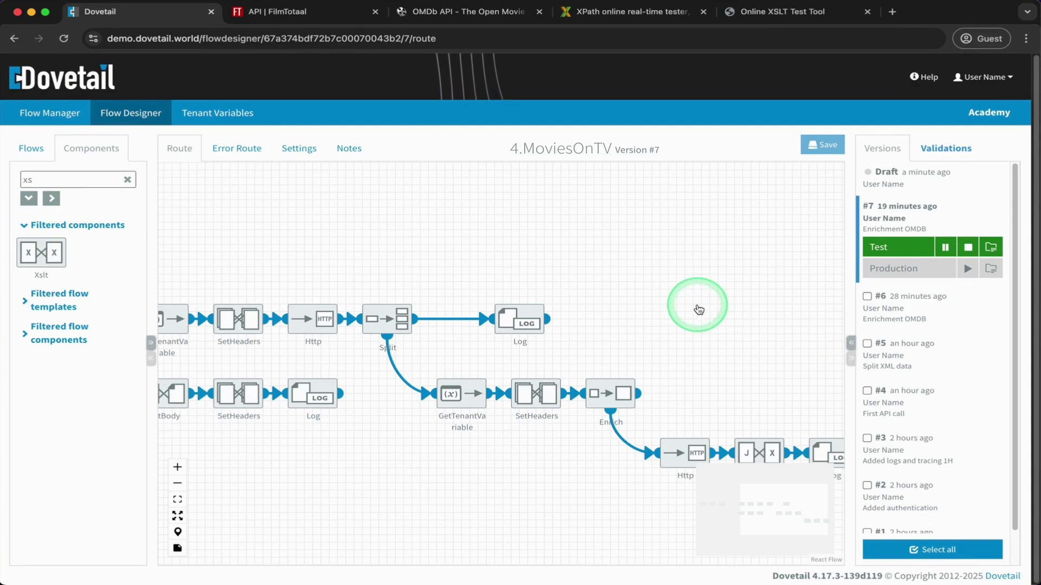
- Change the JsonToXmlSimple root tag name from omdb to 'mo'
left_click_drag(748, 324, 509, 241)
left_click(514, 357)
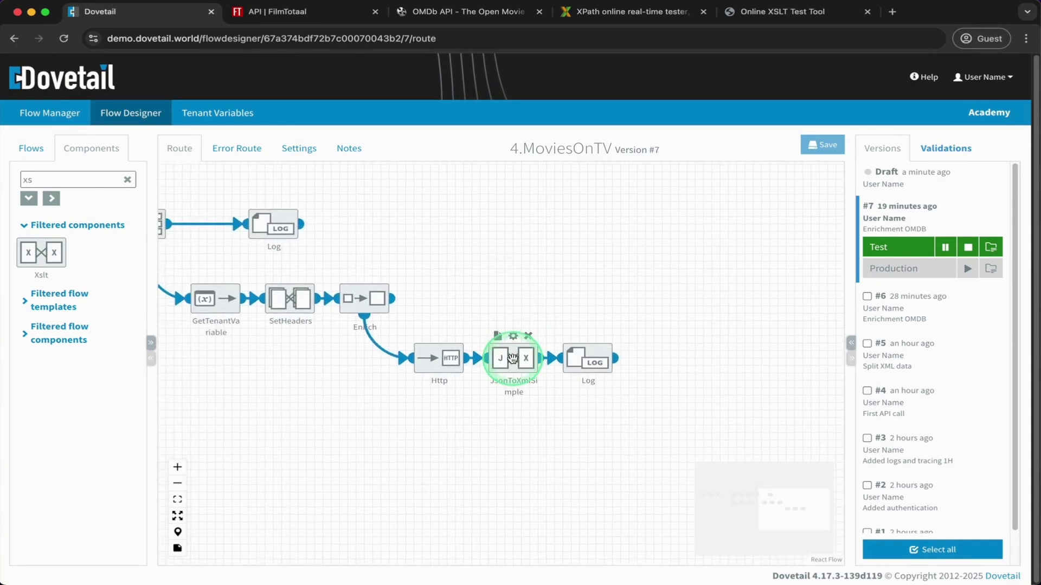
double_click(512, 357)
double_click(329, 308)
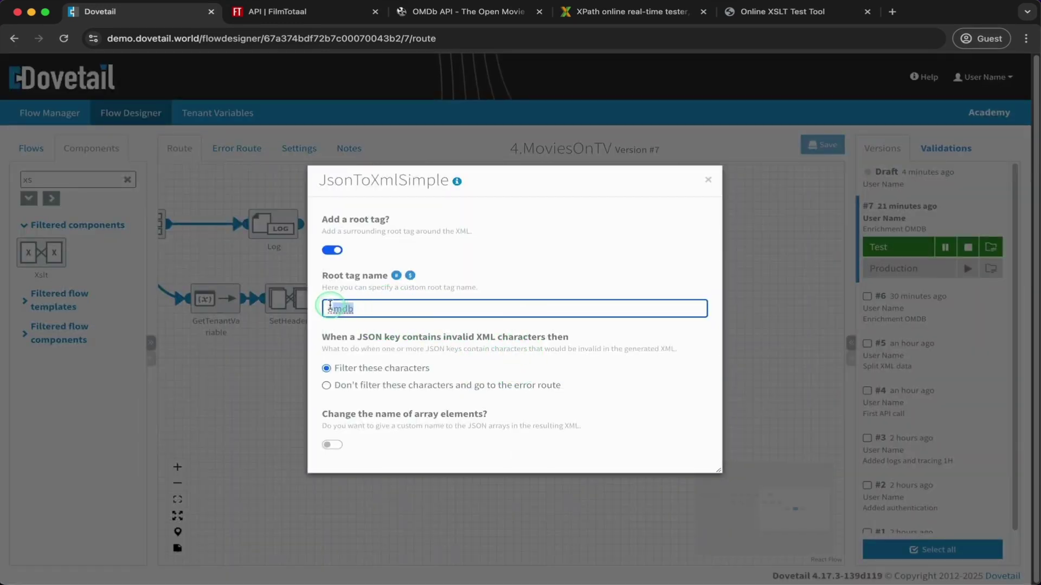
type("movie")
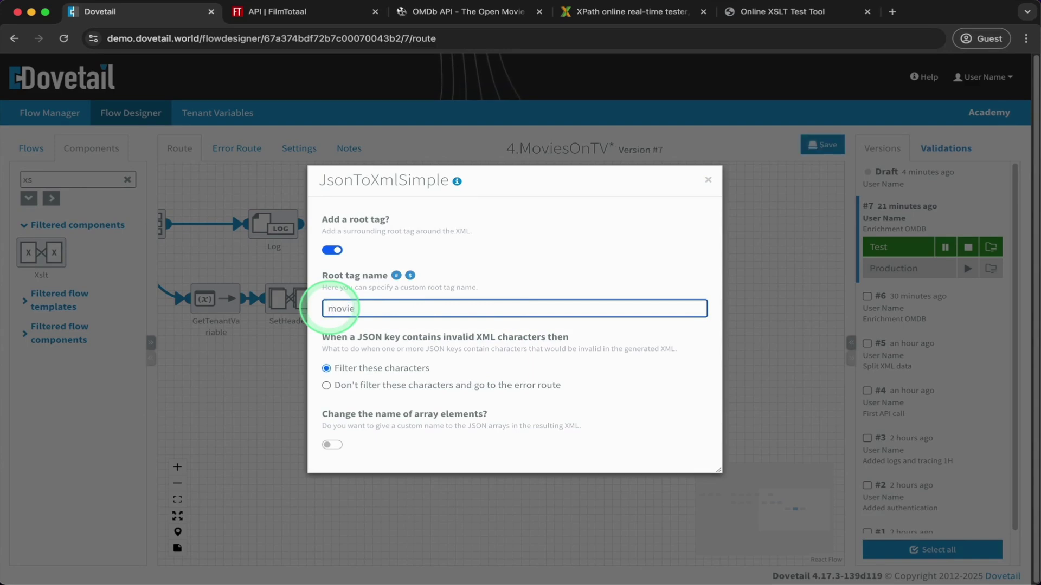
left_click(250, 394)
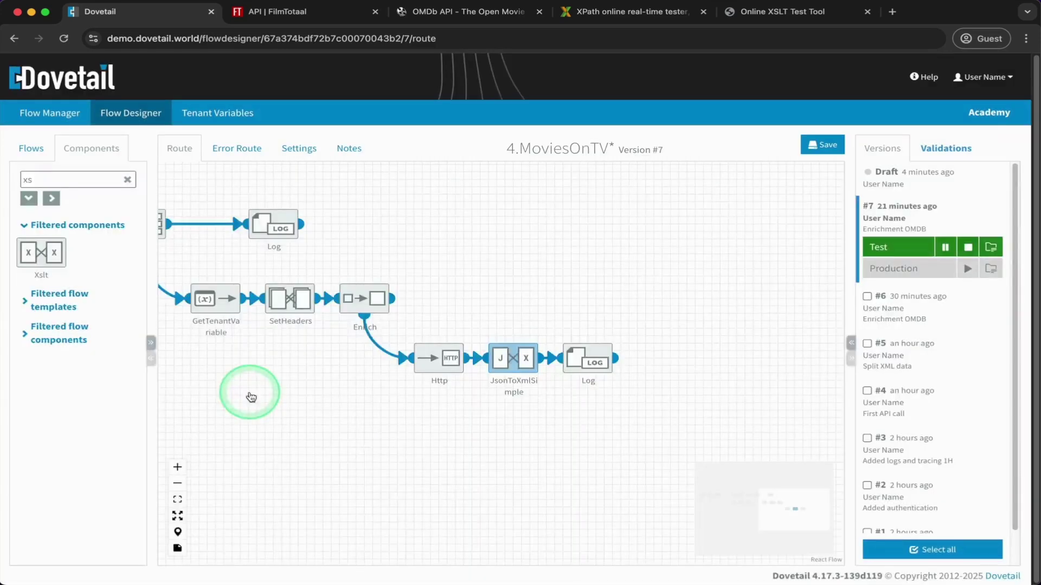
- Remove the Split-to-Log connection and place an Xslt step between Split and Log
left_click_drag(430, 239, 726, 309)
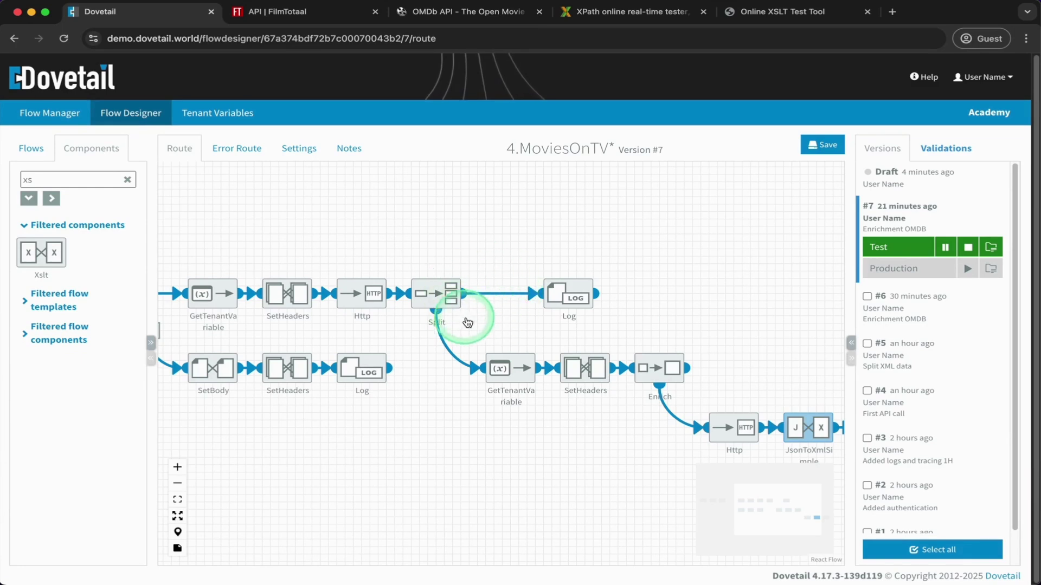
left_click_drag(532, 295, 493, 274)
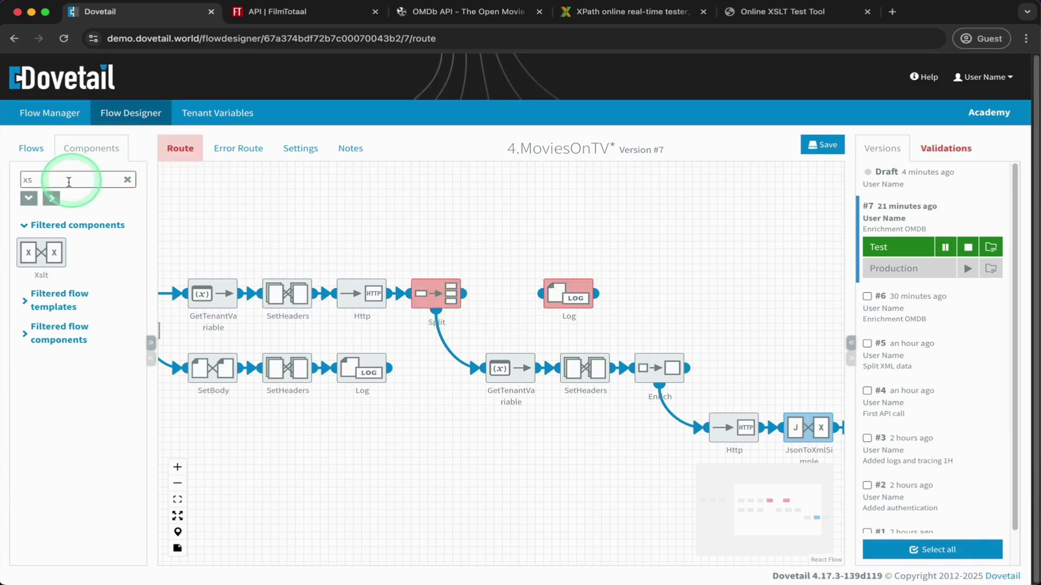
mouse_move(38, 252)
left_mouse_down()
mouse_move(414, 261)
mouse_move(510, 300)
mouse_move(483, 295)
mouse_move(558, 297)
left_mouse_up()
left_click(495, 296)
- Upload the MappingMapToMoviesOuput XSLT file into the Xslt step and save the flow, overwriting the draft
double_click(507, 291)
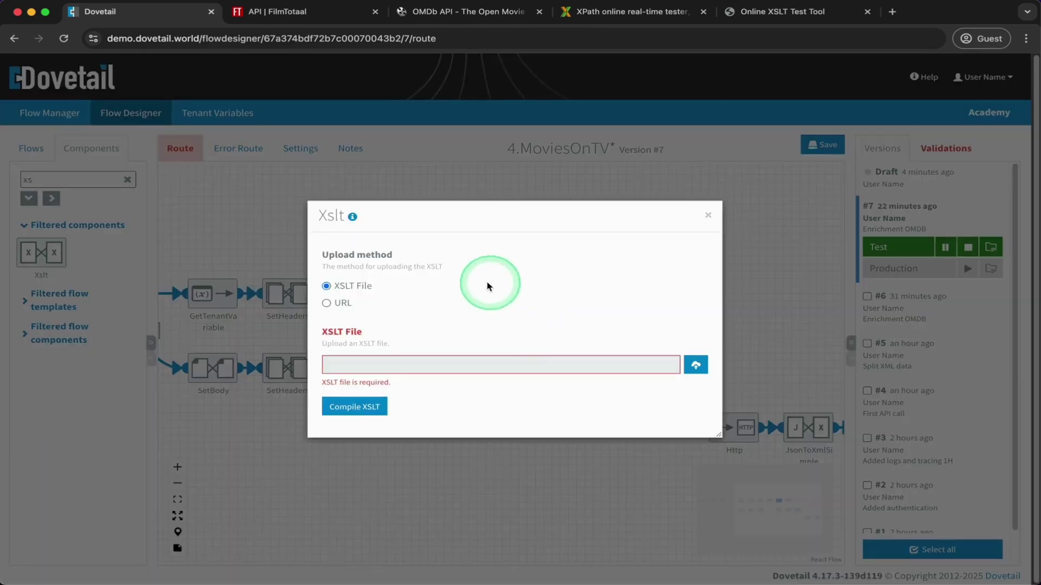
left_click(696, 365)
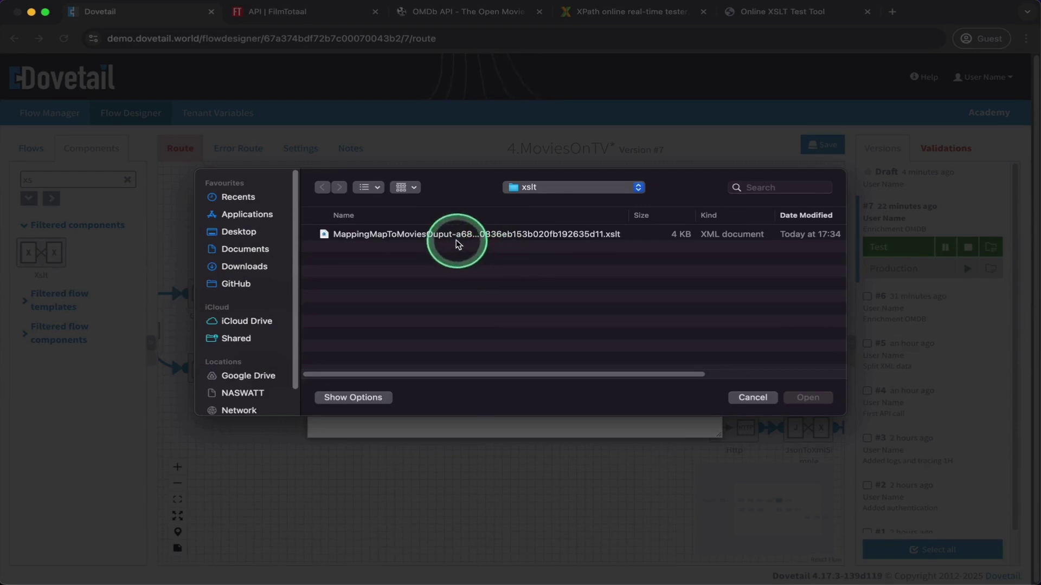
left_click(455, 237)
left_click(813, 401)
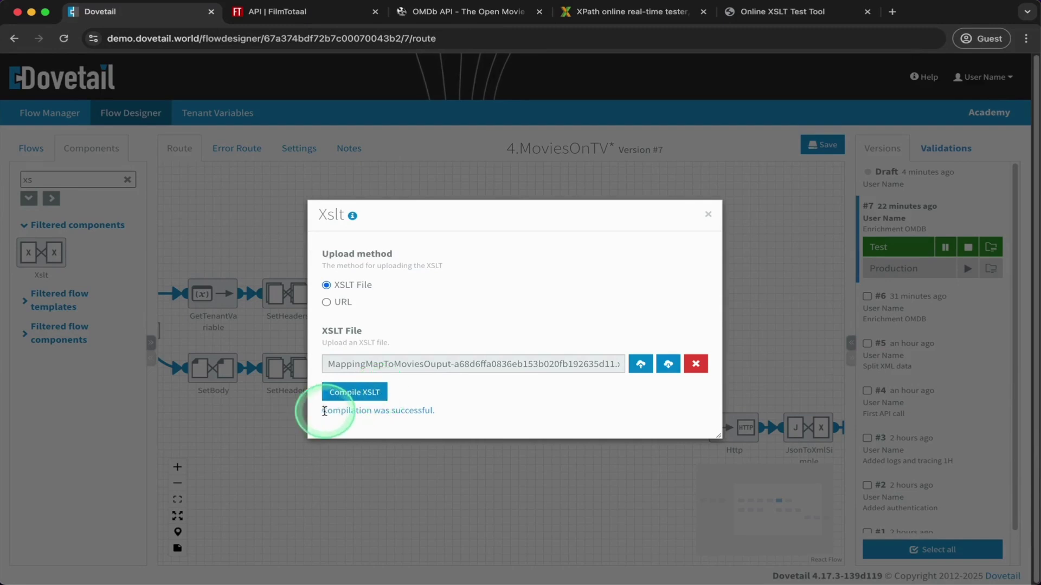
left_click(483, 486)
key("super+s")
left_click(642, 357)
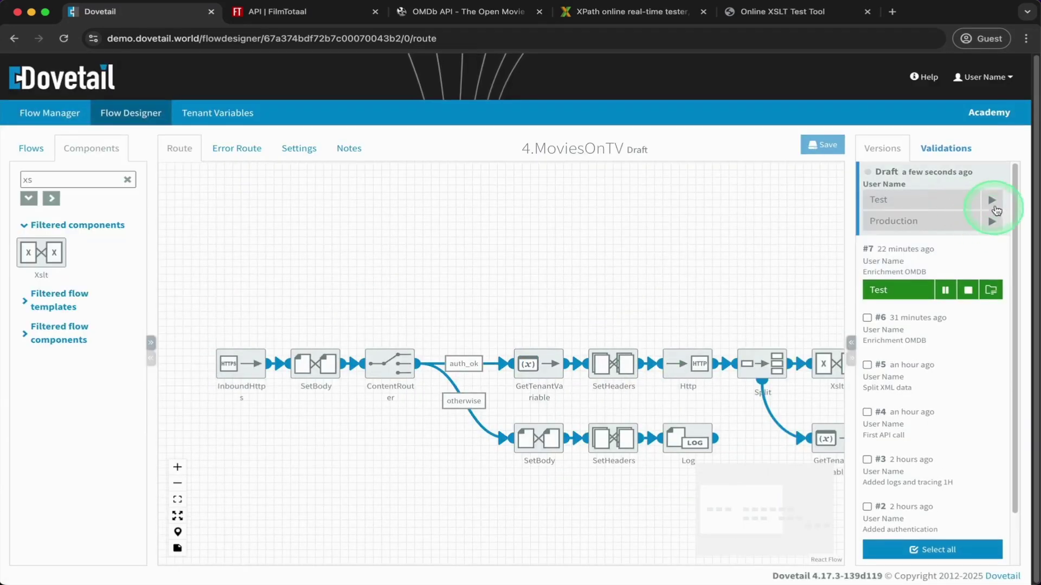
- Run the draft on Test as version #8 with remark 'Added XSLT', then bring up the window overview
left_click(991, 199)
left_click(508, 353)
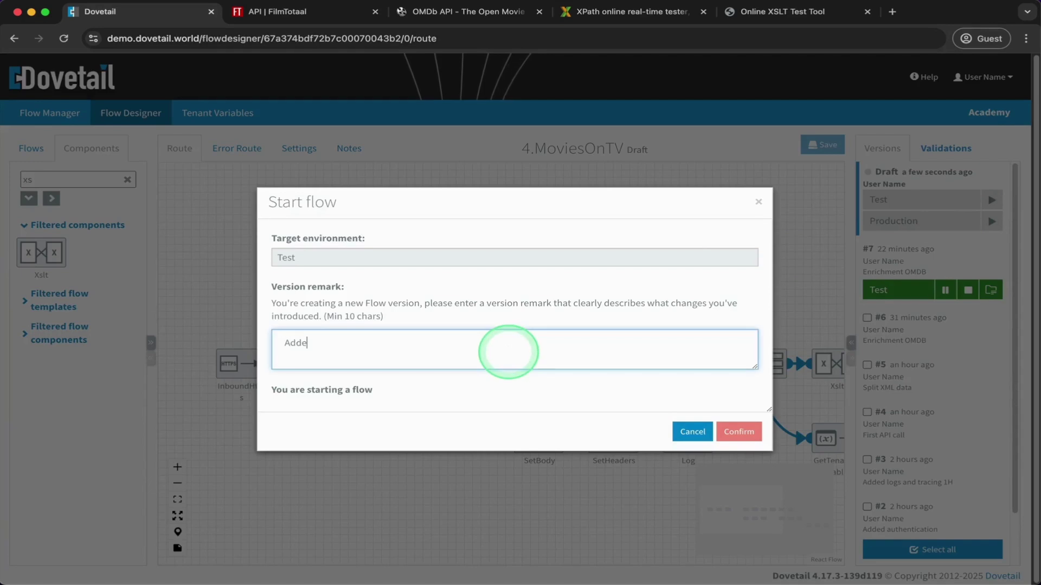
type("Added XSLT")
left_click(750, 431)
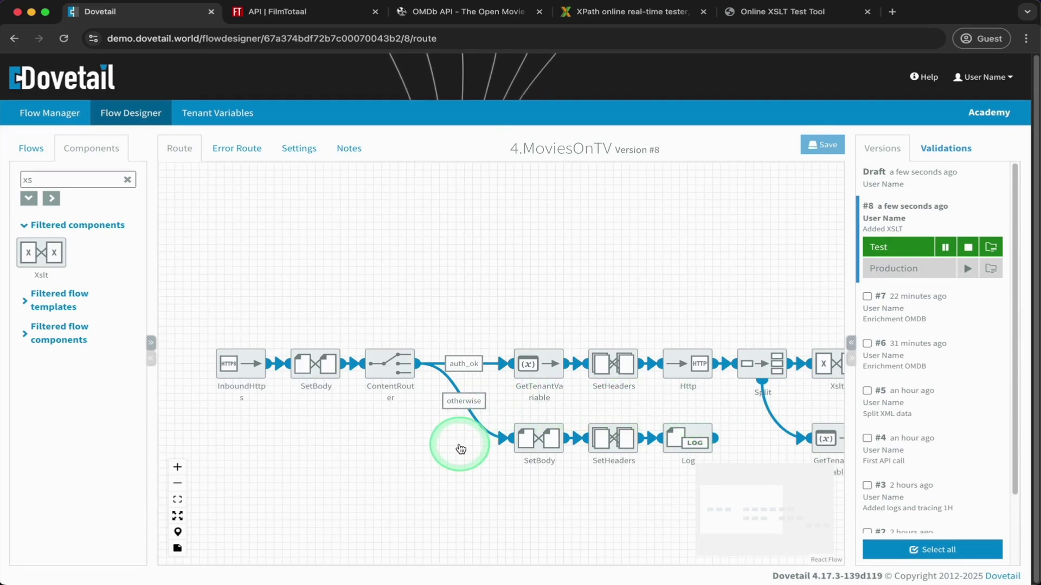
key("ctrl+Up")
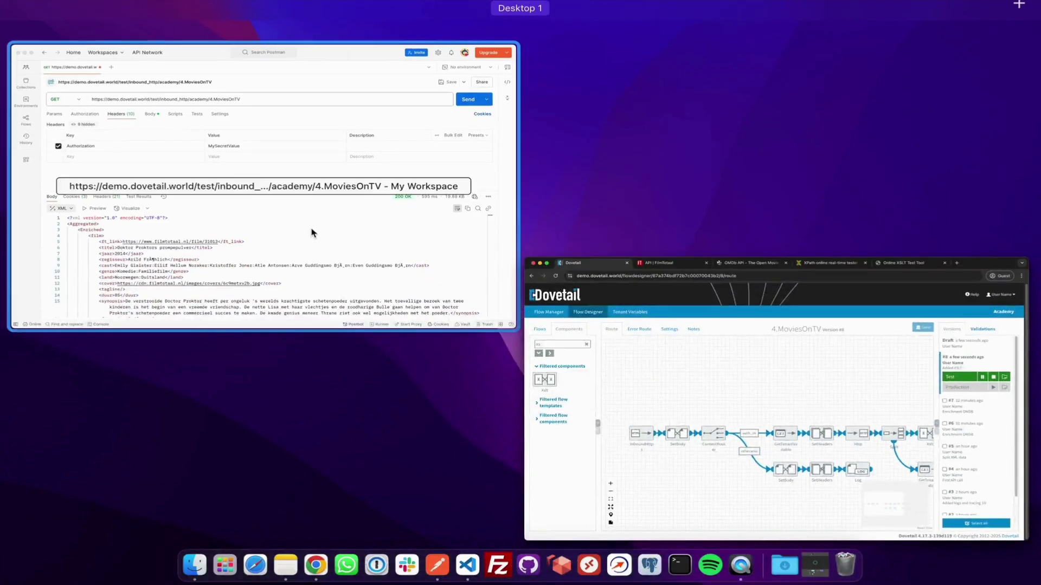
- Resend the Postman request and inspect the todaysTVMovies and movie tags in the XML response
left_click(372, 174)
left_click(497, 104)
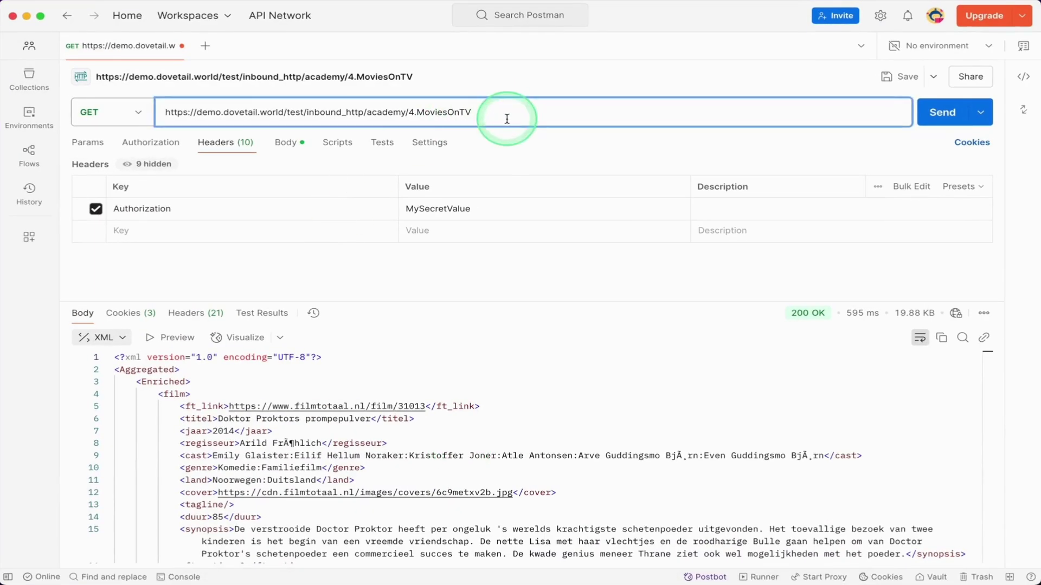
left_click(955, 112)
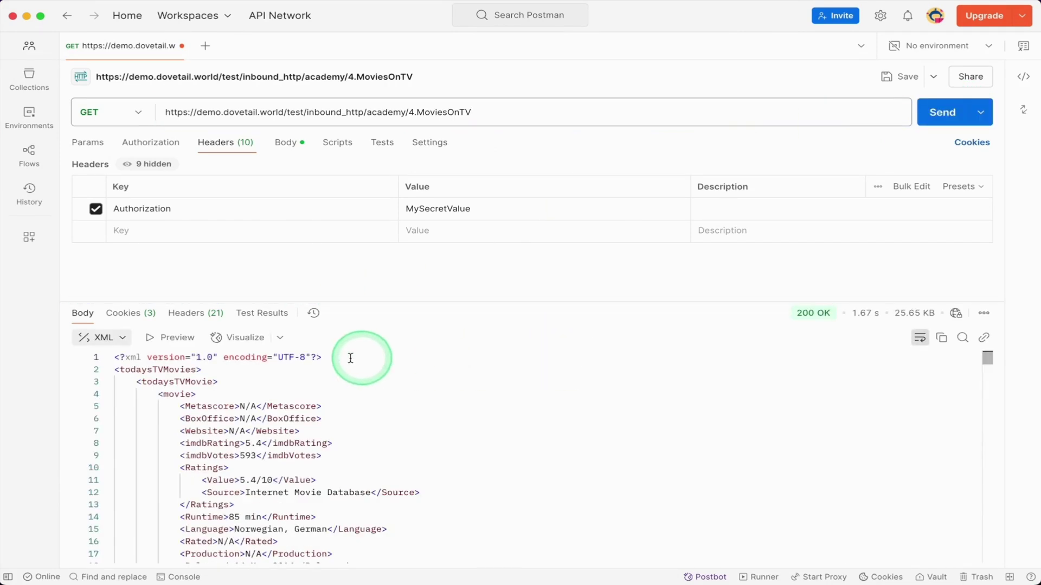
left_click_drag(120, 370, 146, 370)
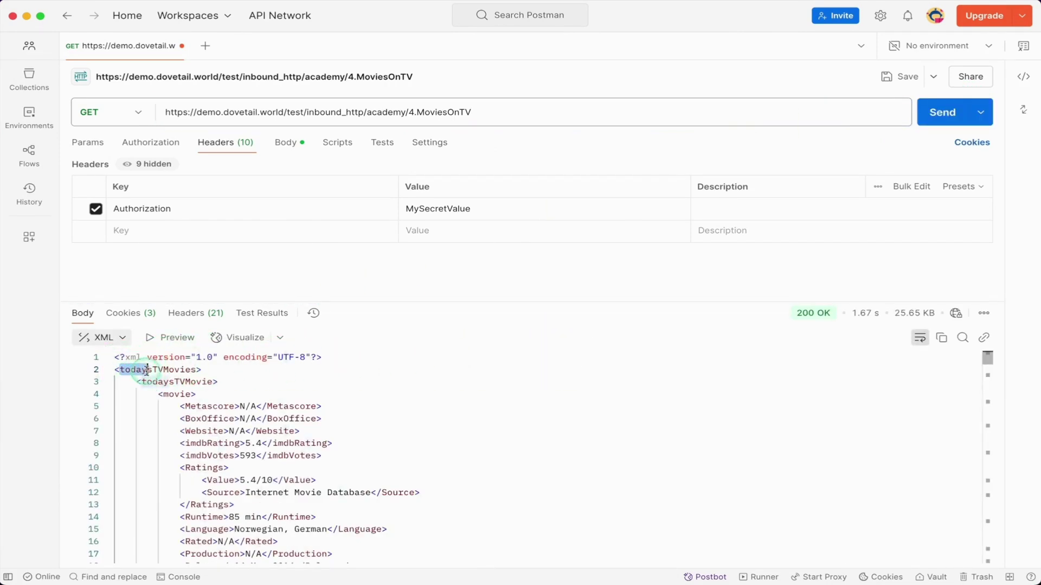
left_click(203, 370)
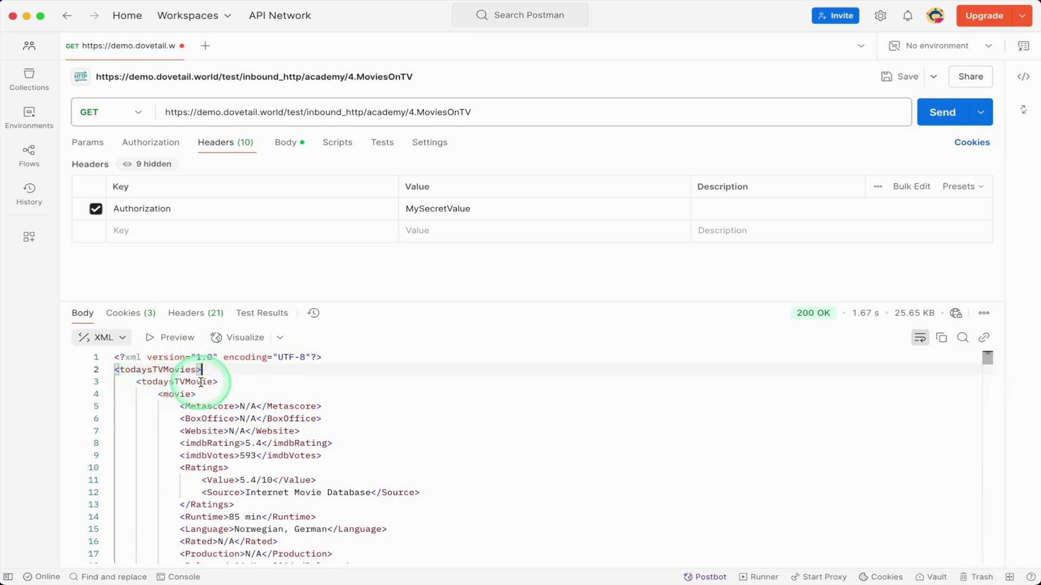
double_click(173, 394)
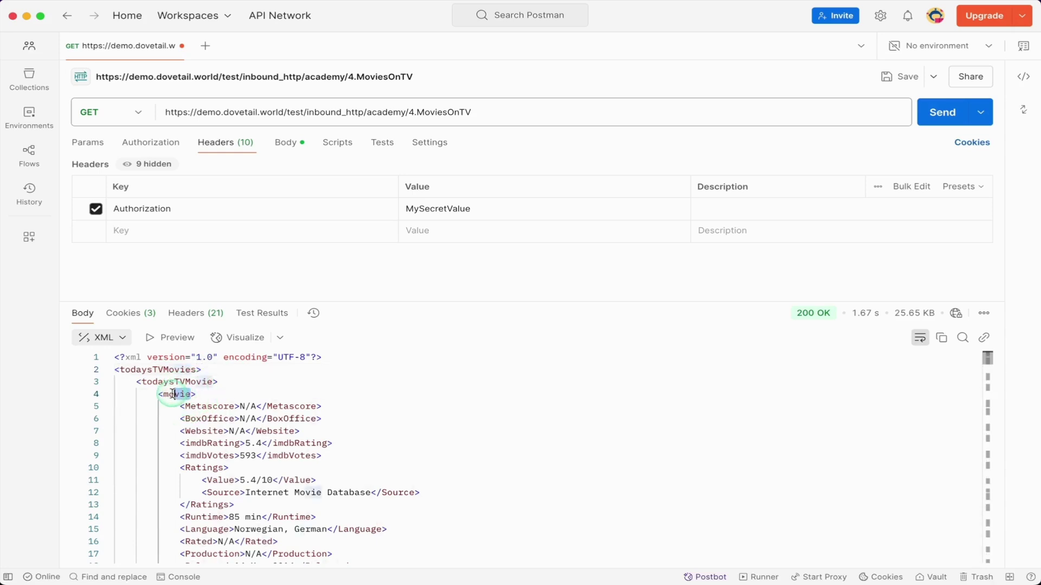
left_click(176, 394)
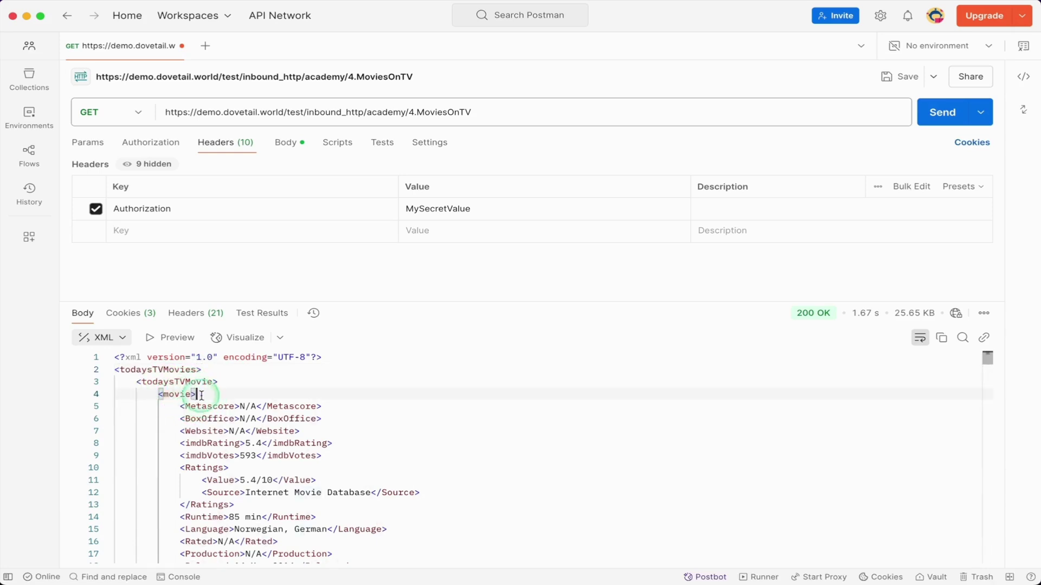
- Fold the first movie, tvMovie and first three todaysTVMovie elements of the response
left_click(109, 395)
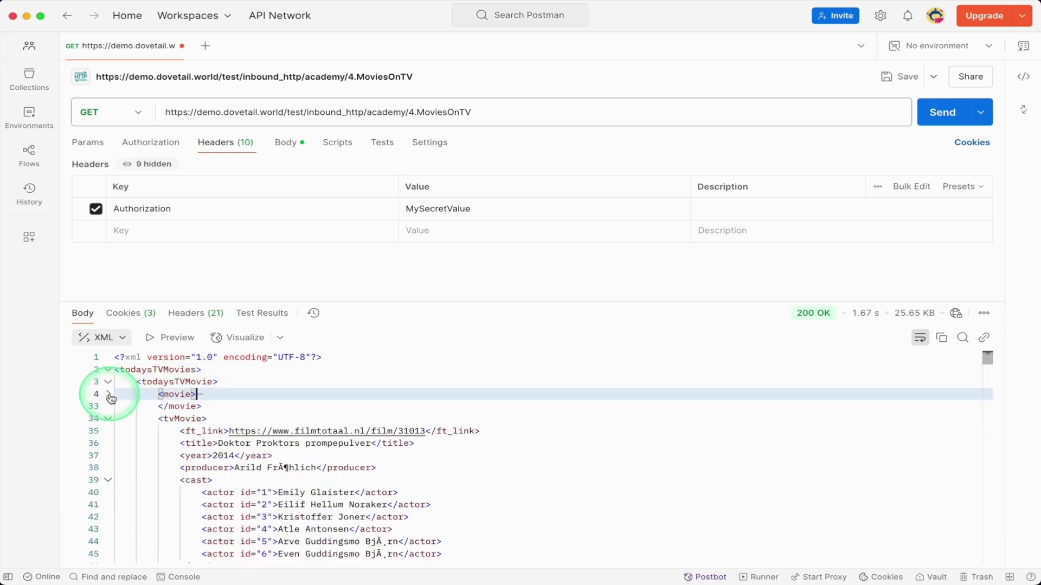
scroll(168, 418, "down", 2)
scroll(172, 398, "up", 2)
left_click_drag(164, 420, 183, 416)
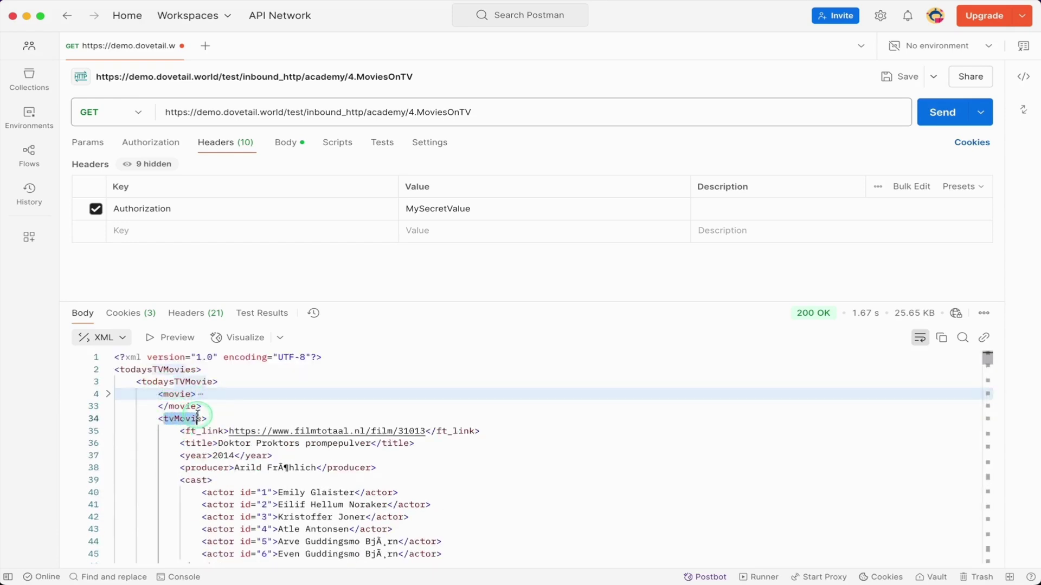
left_click(180, 420)
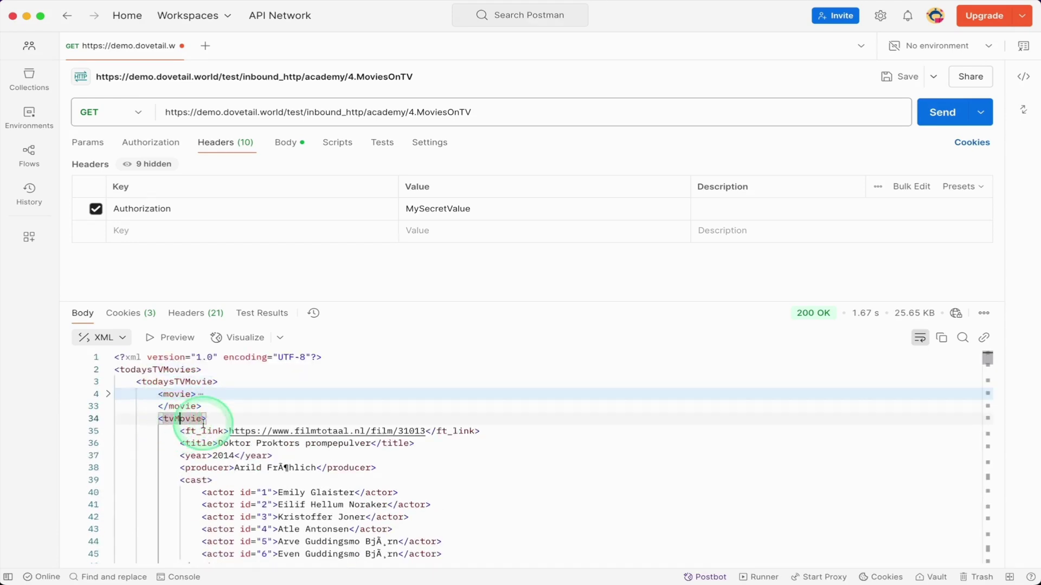
left_click(108, 419)
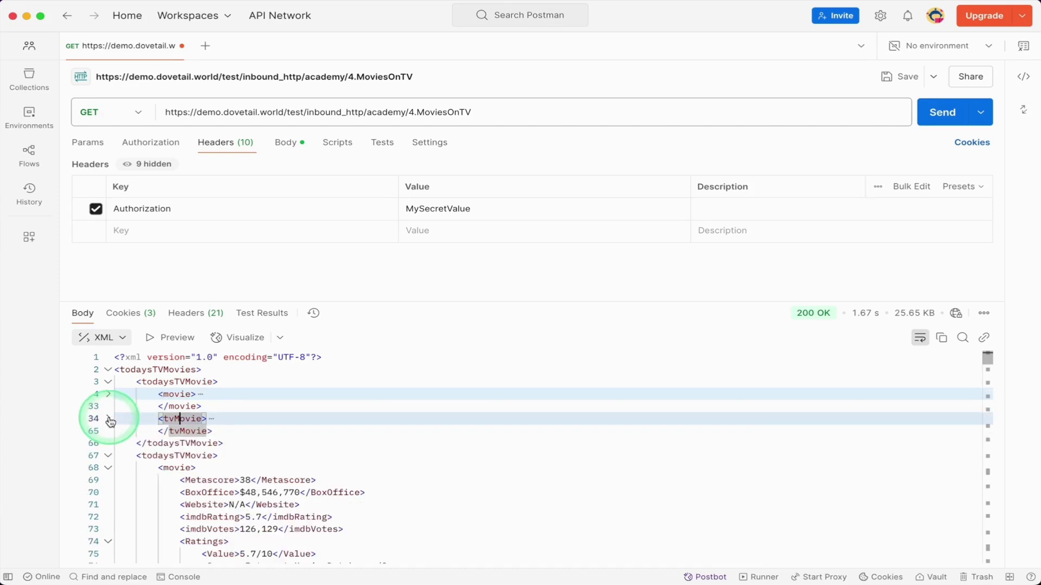
left_click(108, 383)
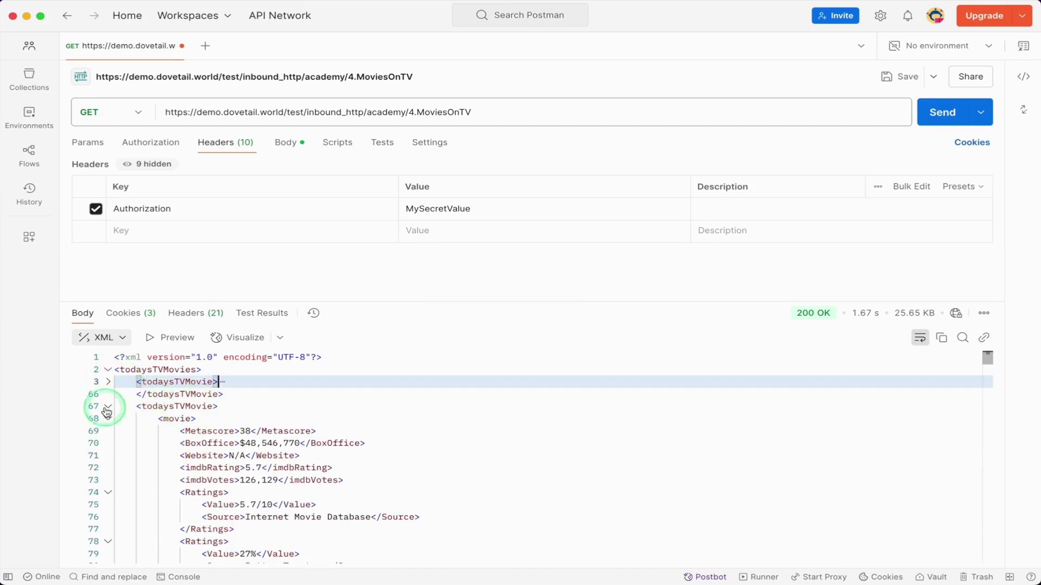
left_click(108, 408)
left_click(108, 431)
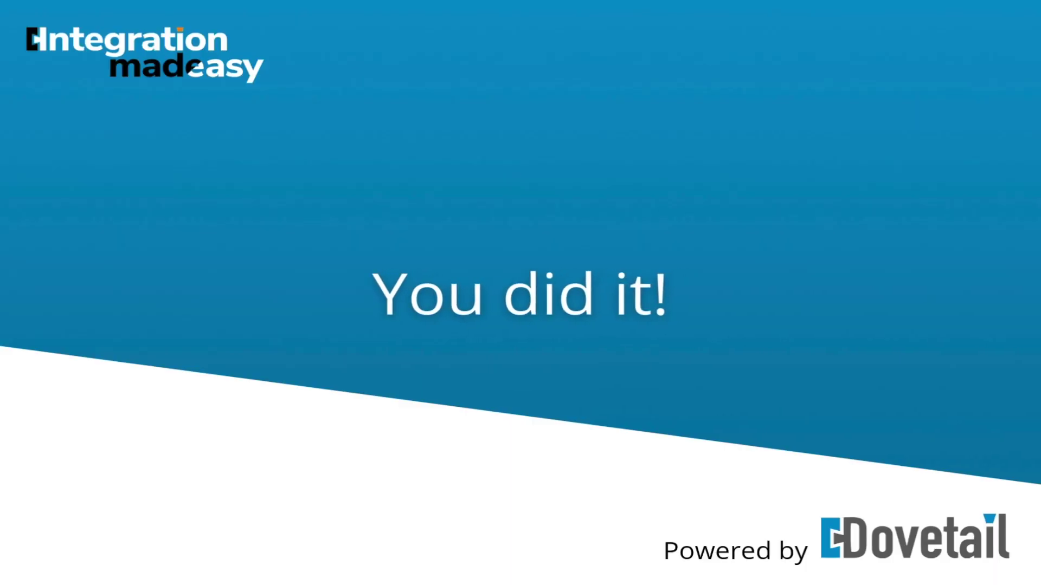
- Switch back to the Dovetail Flow Designer showing the 4.MoviesOnTV route
left_click(352, 261)
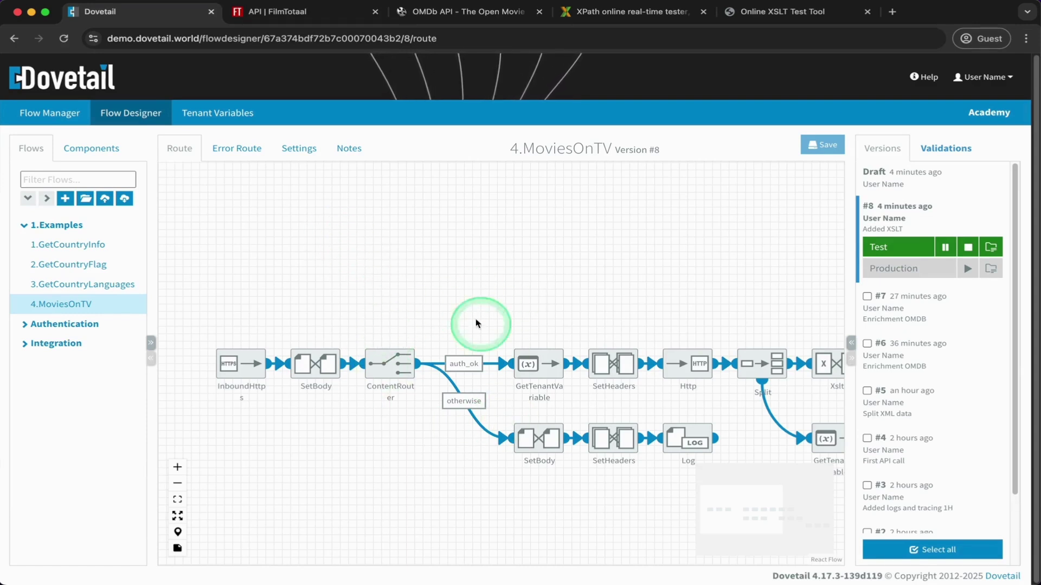
- Delete InboundHttps, SetBody, ContentRouter and the lower SetBody, SetHeaders and Log fallback branch
left_click_drag(610, 275, 367, 249)
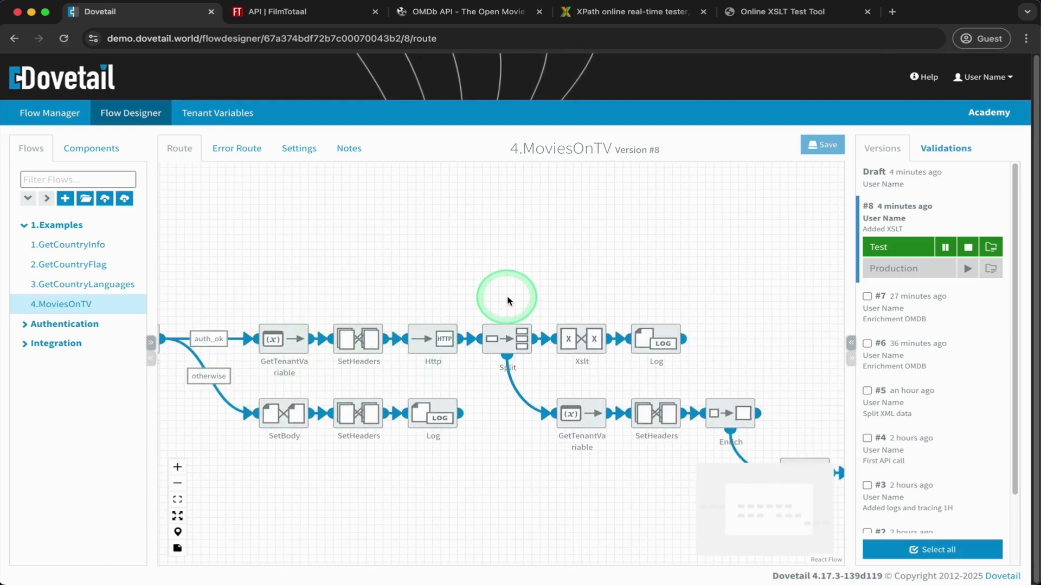
left_click_drag(789, 351, 696, 278)
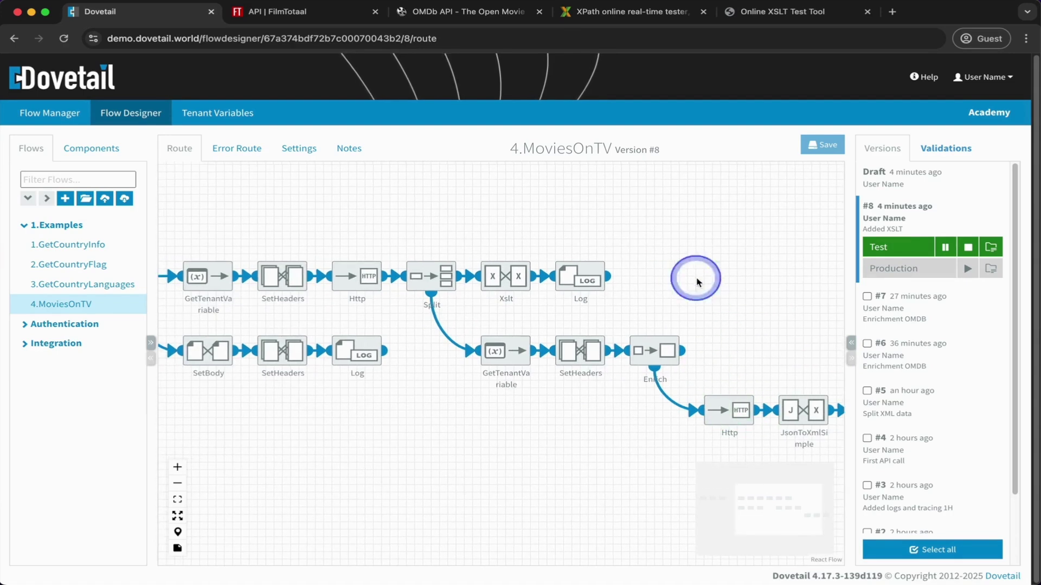
mouse_move(526, 257)
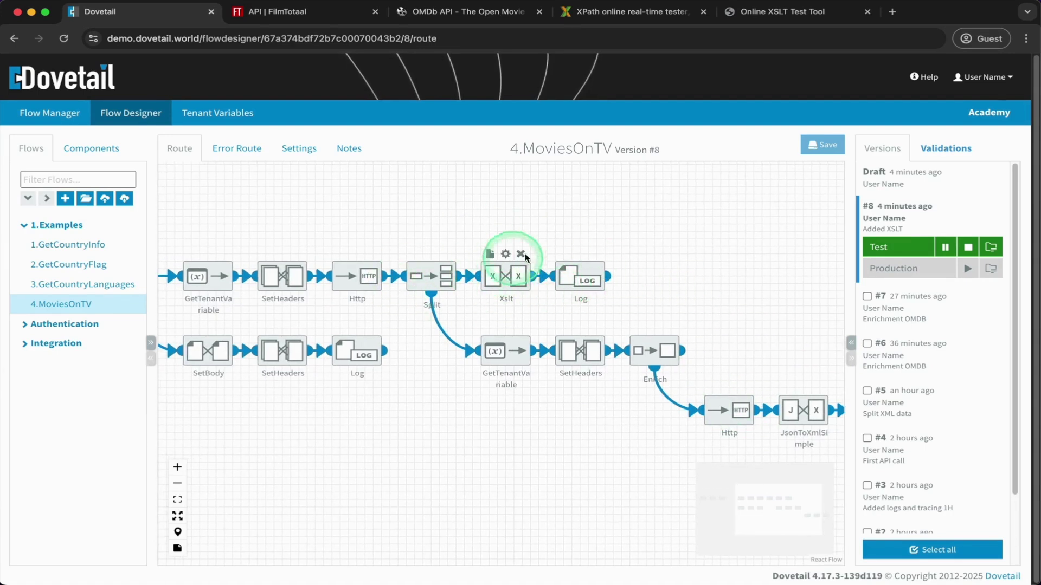
left_click_drag(437, 221, 669, 216)
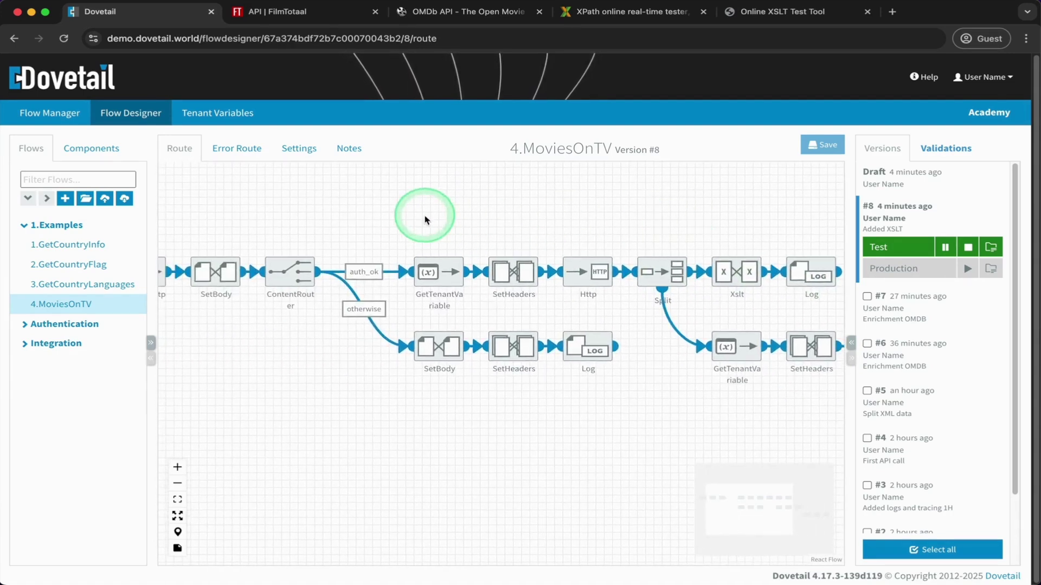
scroll(425, 220, "left", 5)
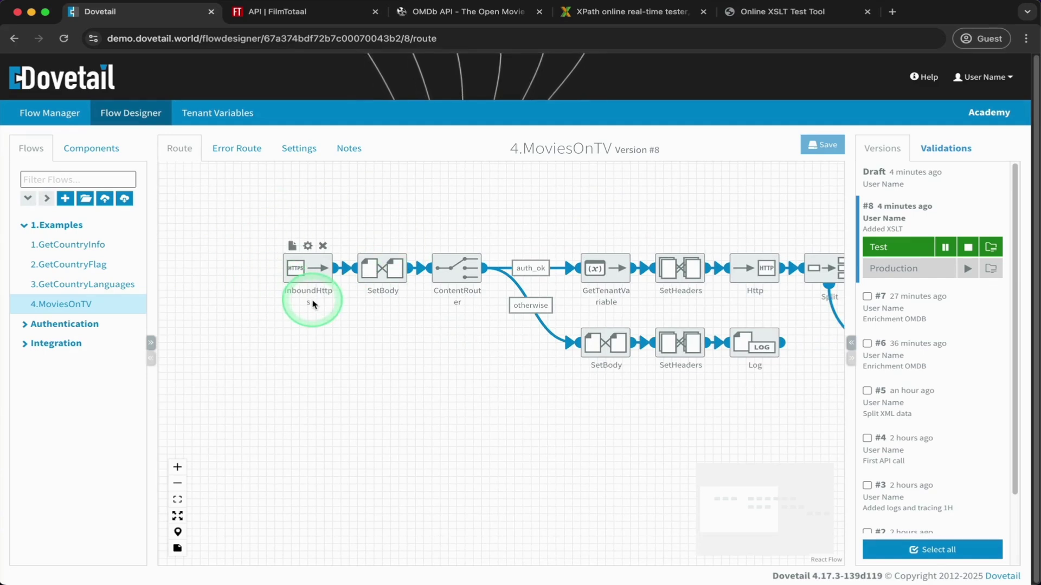
left_click_drag(242, 215, 491, 335)
key("BackSpace")
left_click_drag(553, 314, 819, 404)
key("BackSpace")
- Add a Scheduler component from Components in front of GetTenantVariable
left_click(100, 154)
left_click(88, 180)
type("sched")
left_click_drag(59, 254, 539, 273)
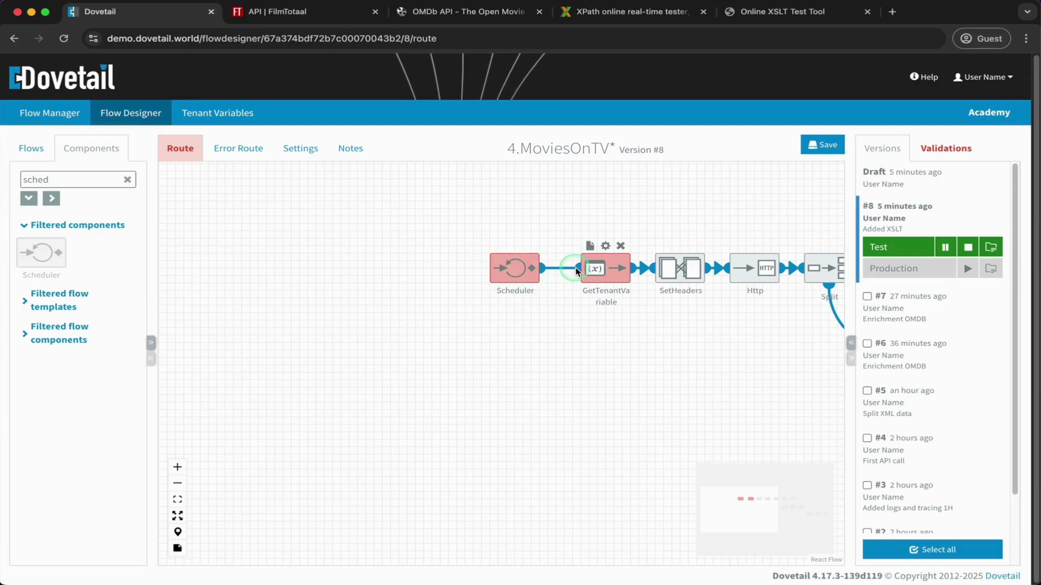
- Set the Scheduler to repeat every day at 9:00
double_click(529, 273)
left_click(388, 413)
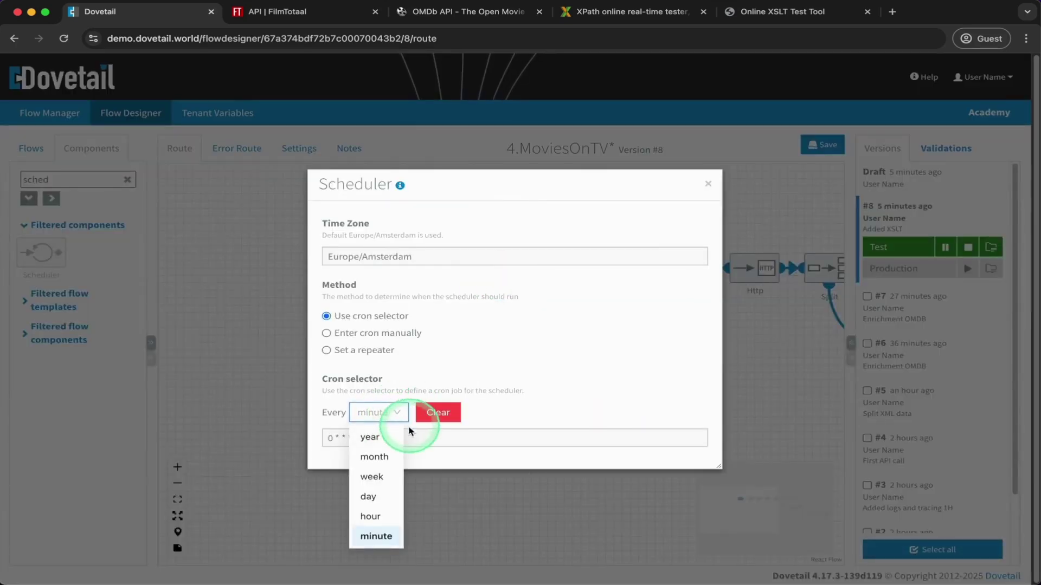
left_click(368, 494)
left_click(437, 418)
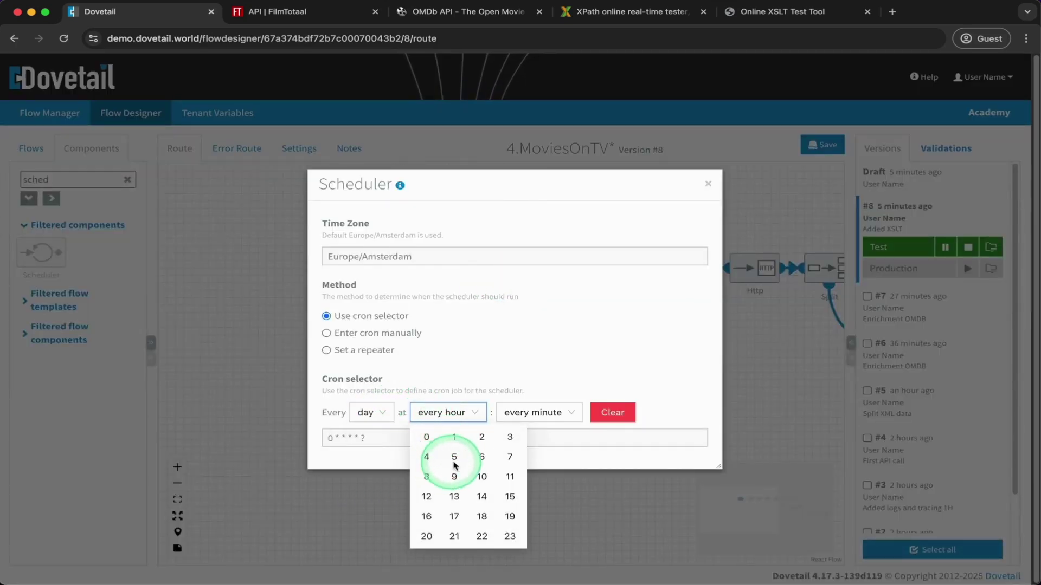
left_click(454, 477)
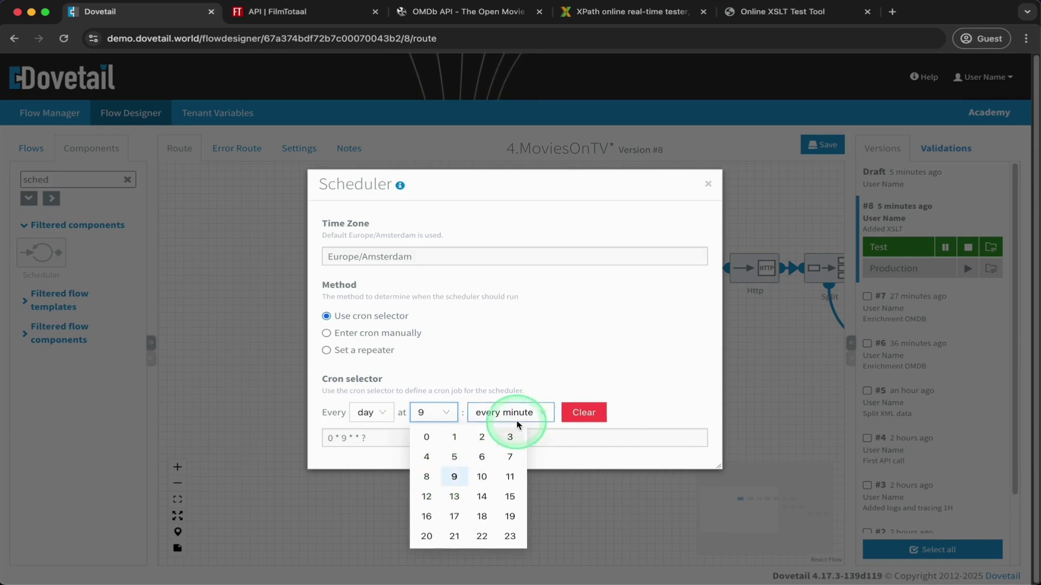
left_click(521, 413)
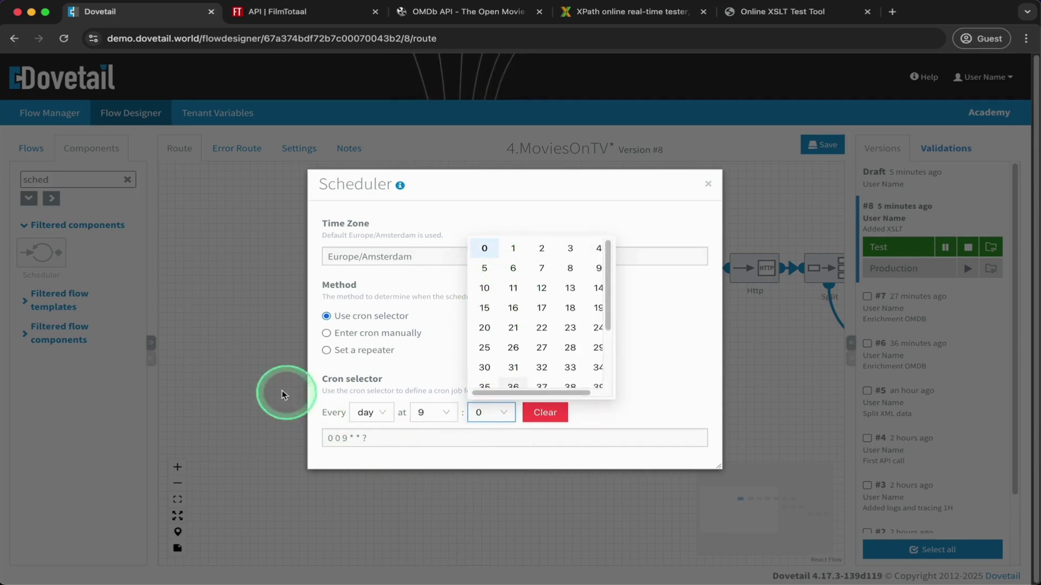
left_click(282, 390)
- Add an Email step after Log and connect Log's output to it
left_click_drag(656, 400, 398, 408)
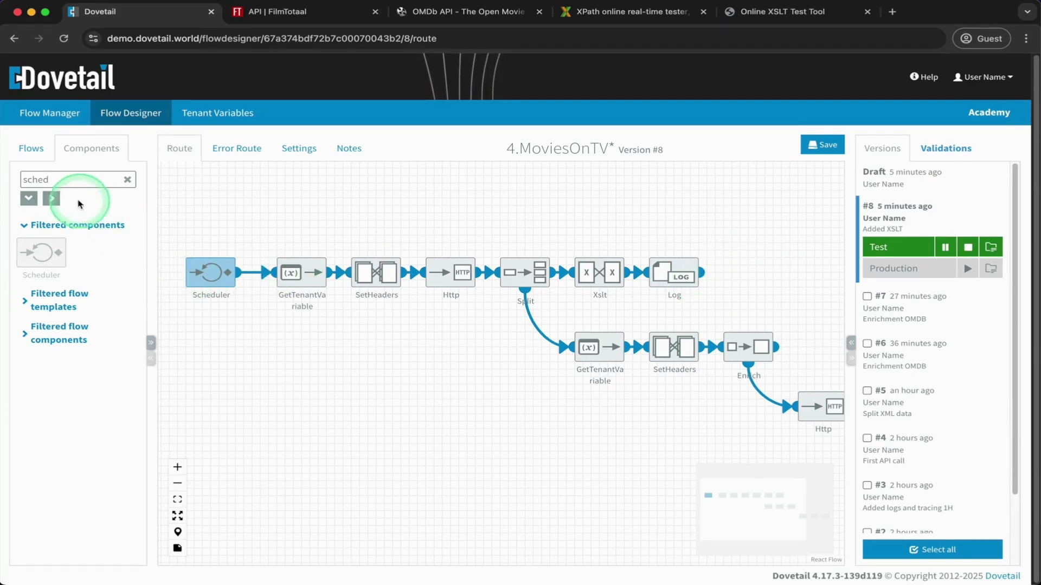
left_click_drag(54, 181, 11, 186)
type("email")
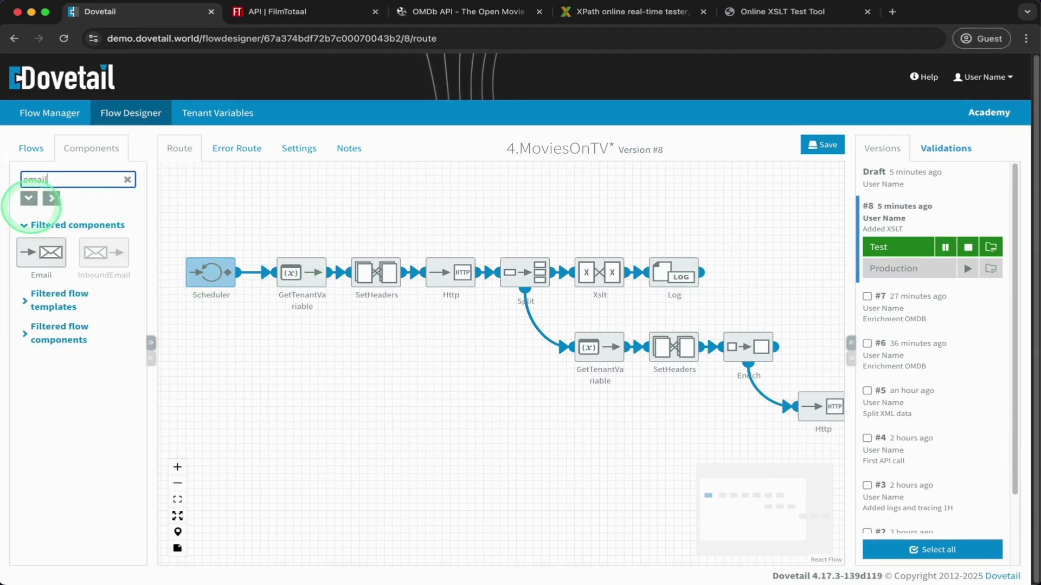
mouse_move(31, 252)
left_mouse_down()
mouse_move(692, 288)
mouse_move(739, 271)
mouse_move(704, 272)
mouse_move(723, 271)
left_mouse_up()
left_click(710, 235)
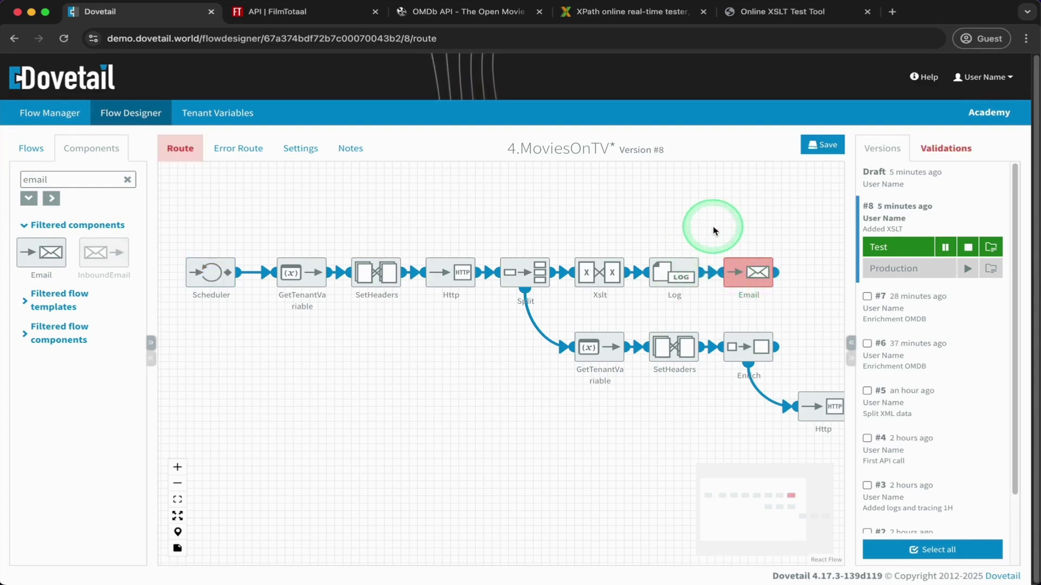